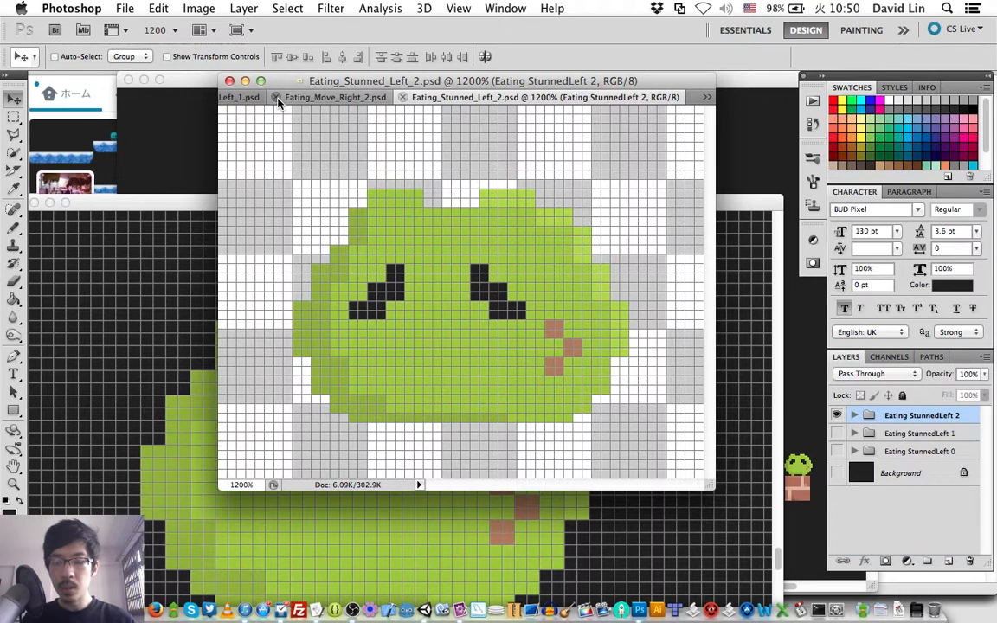
# - Close the leftover move frame documents, including Eating_Move_Left_1.psd, and open the recent file Eating_Stunned_Left_1.psd
pyautogui.click(278, 99)
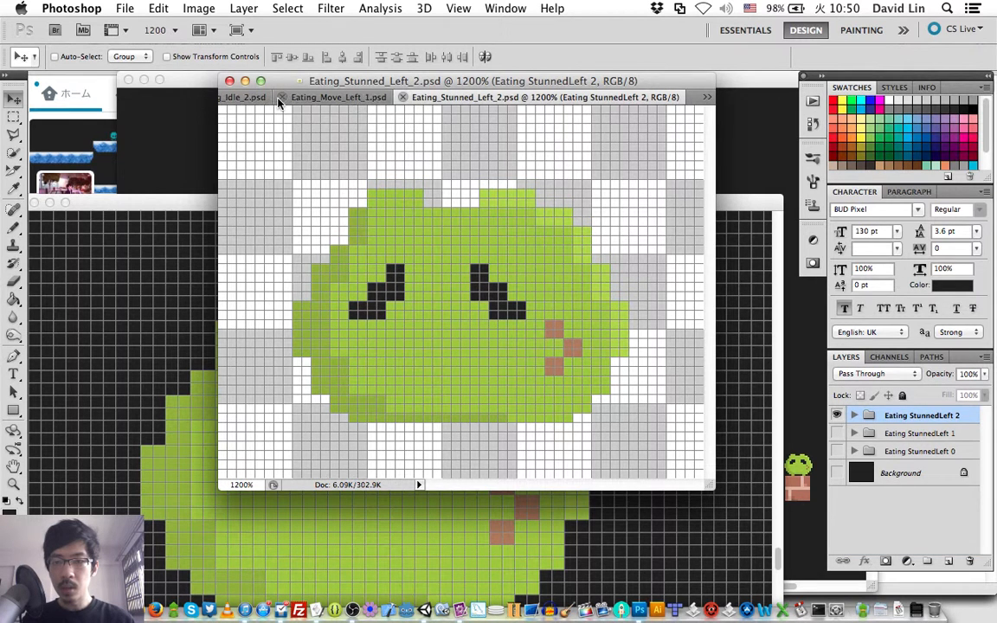
pyautogui.click(279, 98)
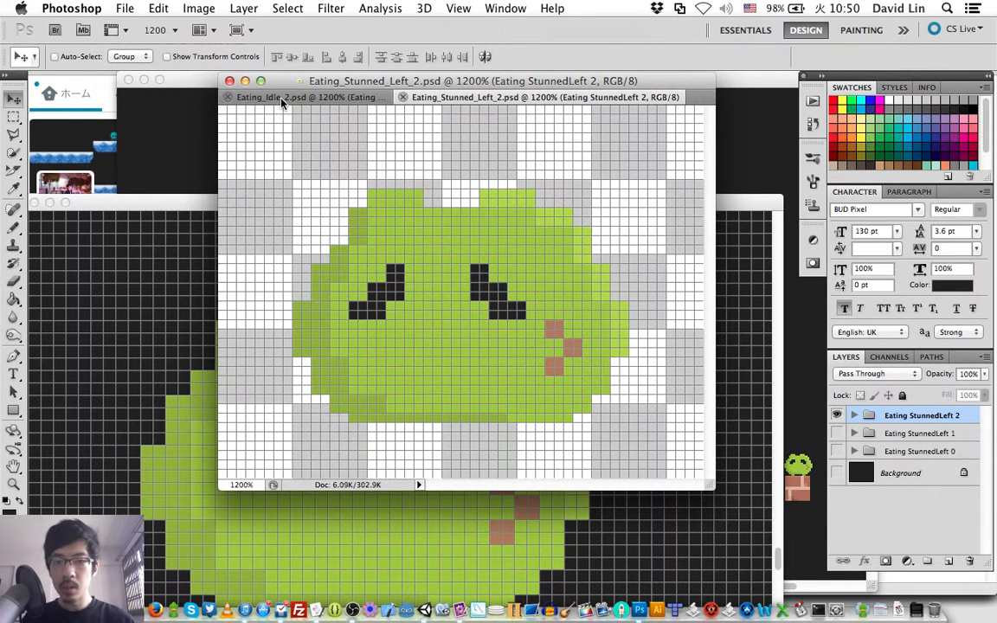
pyautogui.click(125, 8)
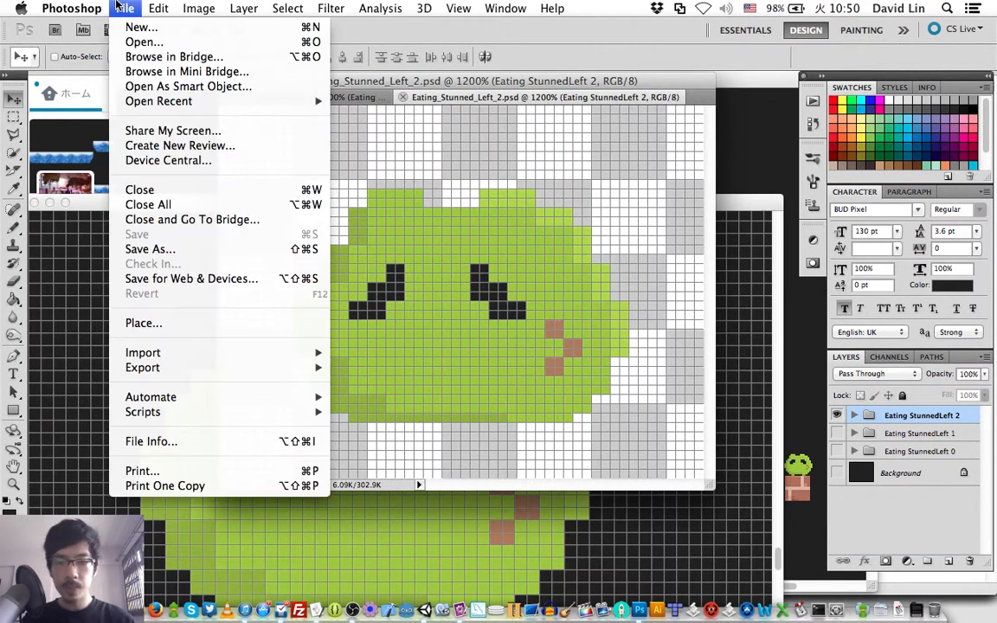
pyautogui.moveTo(214, 104)
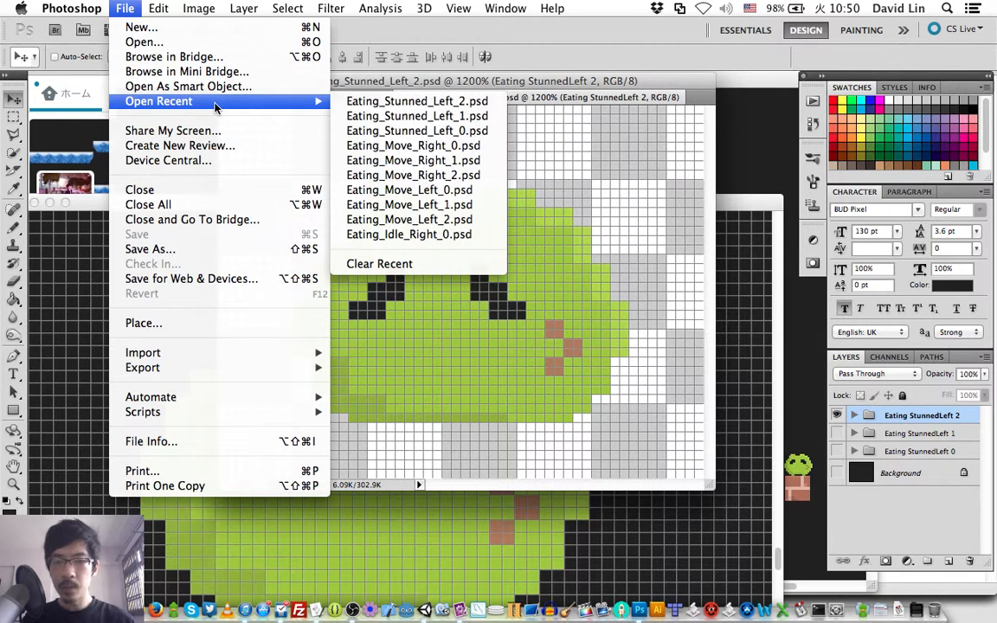
pyautogui.click(399, 116)
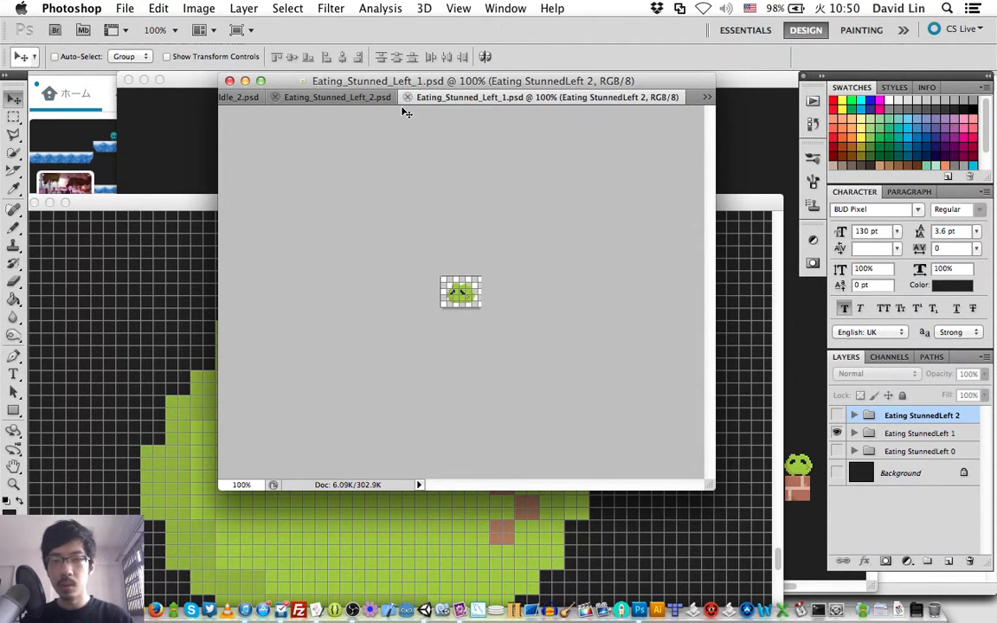
# - Switch to OBS to check the streaming window, glance at the Twitter page in Safari, and return to Photoshop
pyautogui.press('super+Tab')
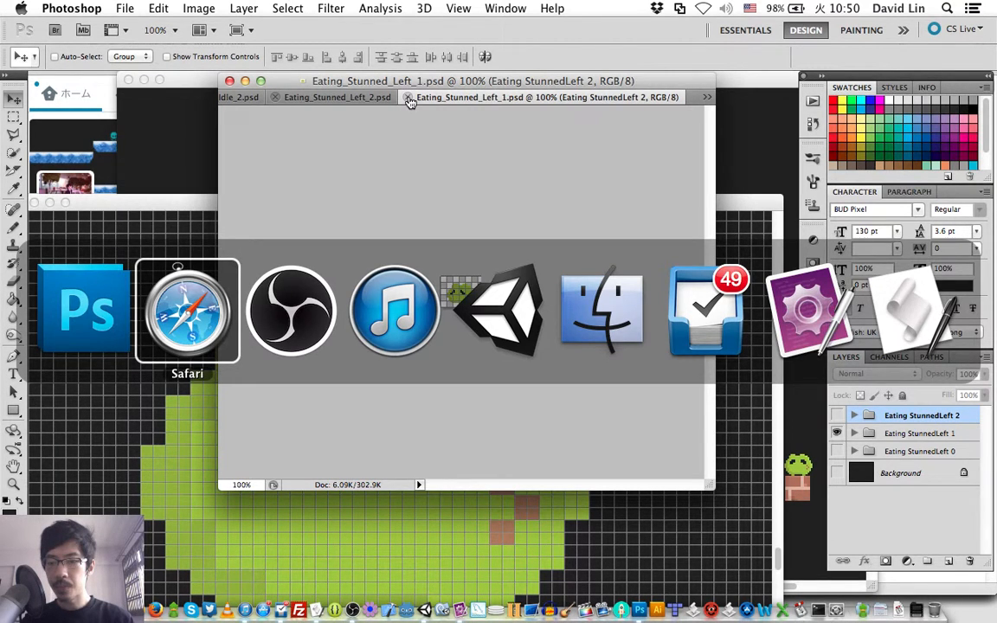
pyautogui.press('super+Tab')
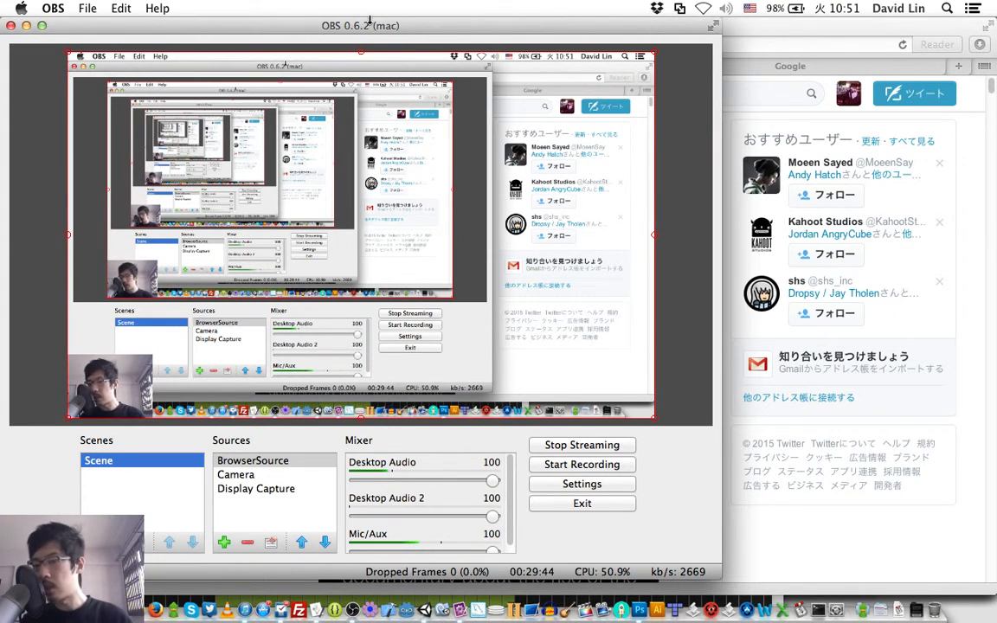
pyautogui.press('super+Tab')
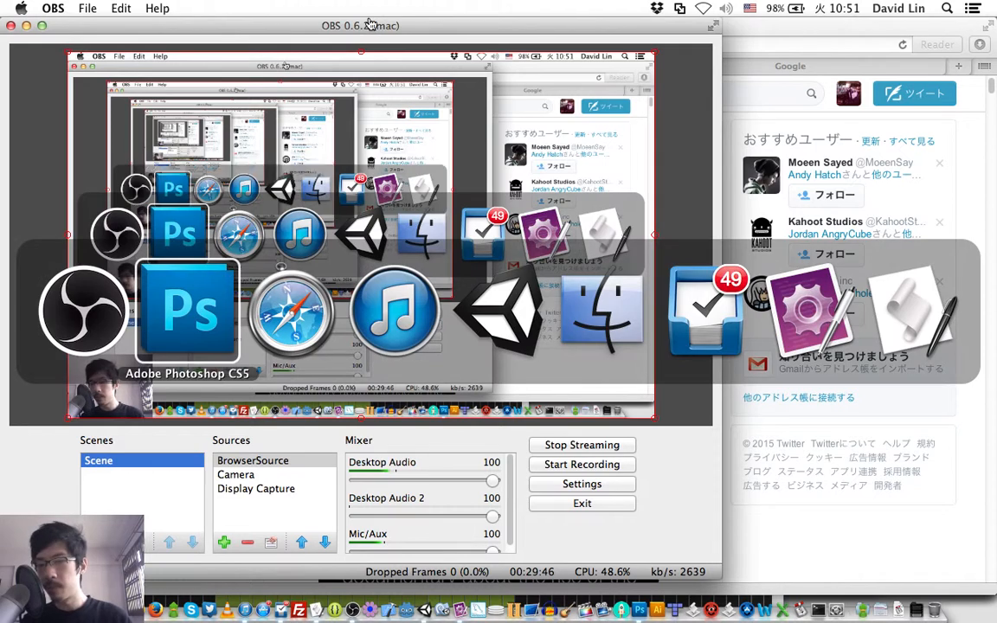
pyautogui.press('super+Tab')
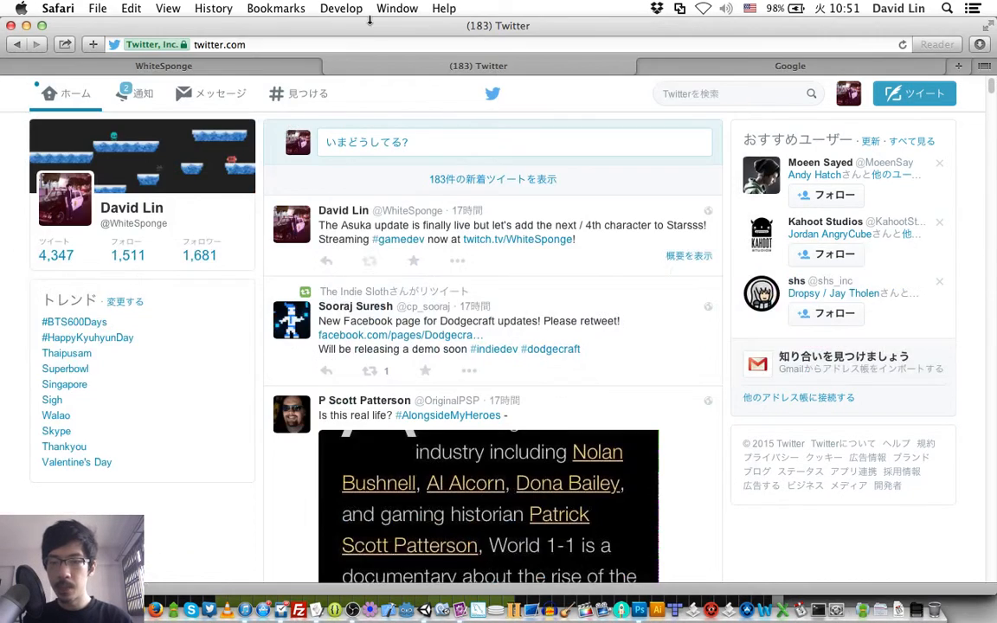
pyautogui.press('super+Tab')
pyautogui.press('super+Tab')
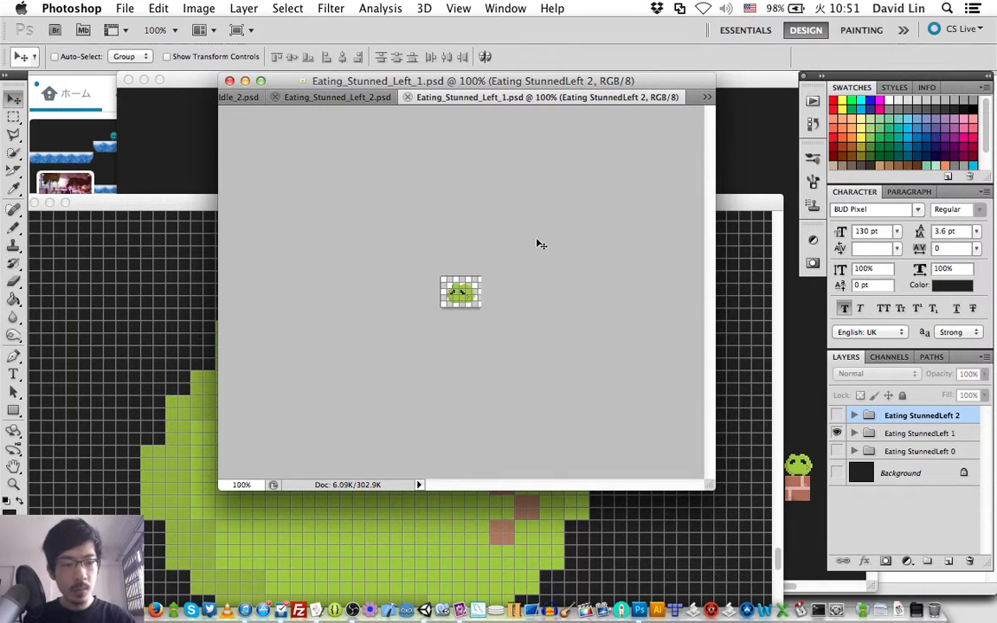
# - Close Eating_Stunned_Left_1.psd and open the recent file Eating_Stunned_Left_0.psd
pyautogui.click(408, 98)
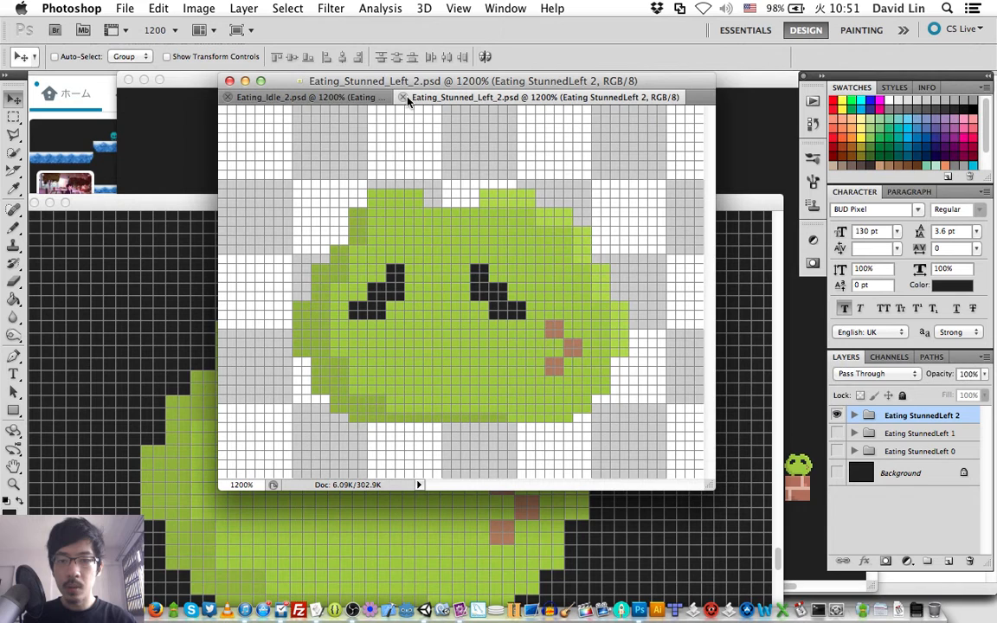
pyautogui.click(126, 8)
pyautogui.moveTo(302, 103)
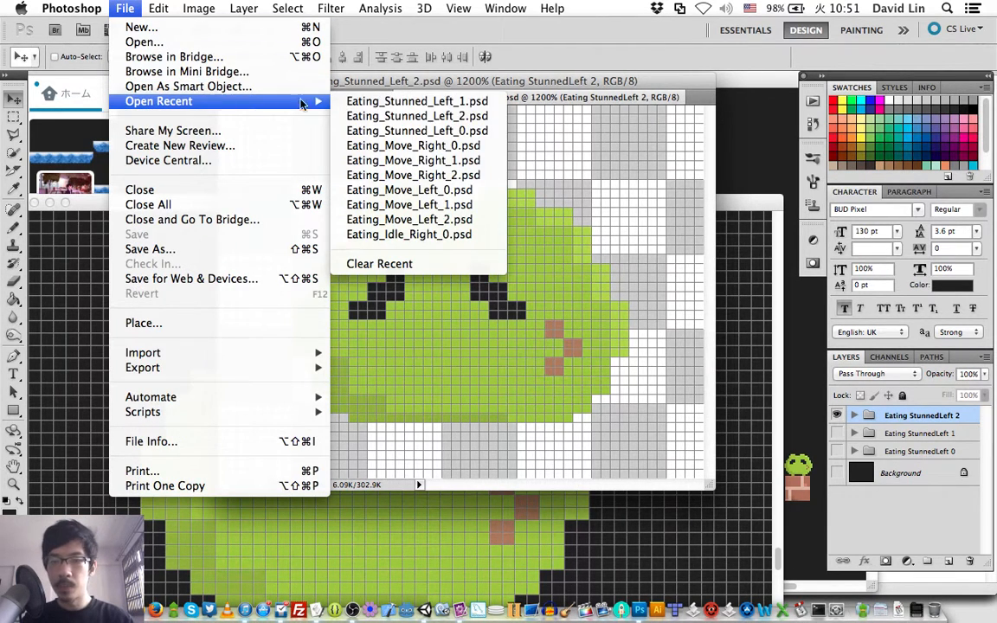
pyautogui.click(398, 131)
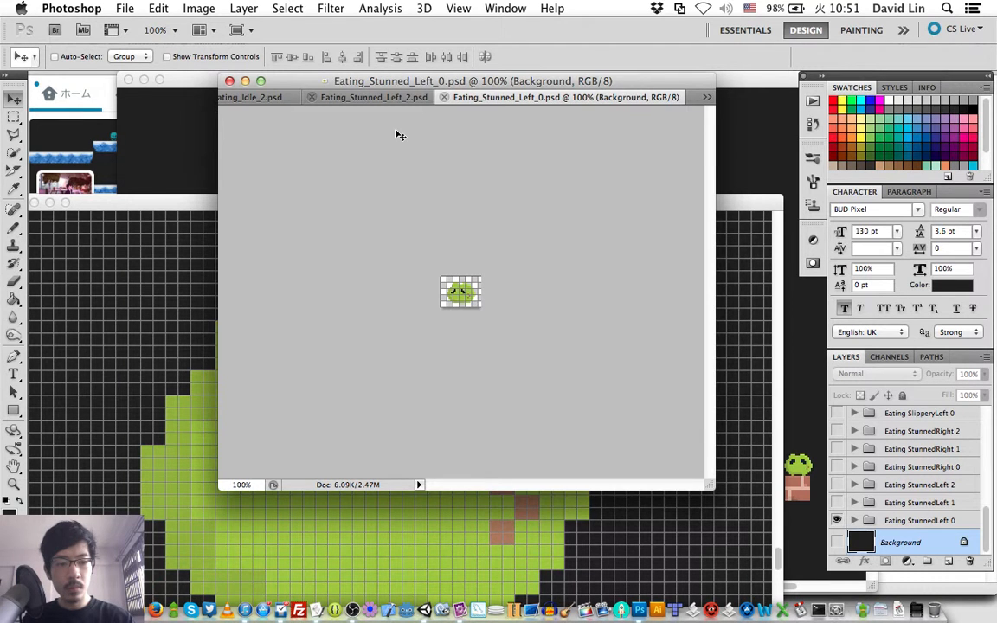
pyautogui.press('super+equal')
pyautogui.press('super+equal')
pyautogui.press('super+equal')
pyautogui.press('super+equal')
pyautogui.press('super+equal')
pyautogui.press('super+equal')
pyautogui.press('super+equal')
pyautogui.press('super+equal')
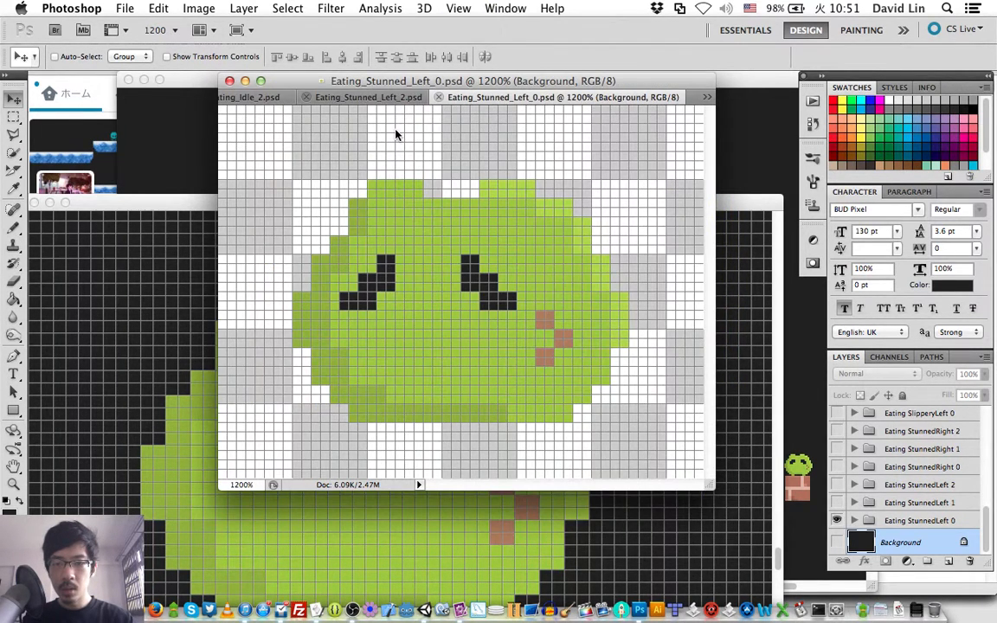
# - Make Eating StunnedRight 0 the only visible group and delete the three Eating StunnedLeft groups
pyautogui.click(837, 467)
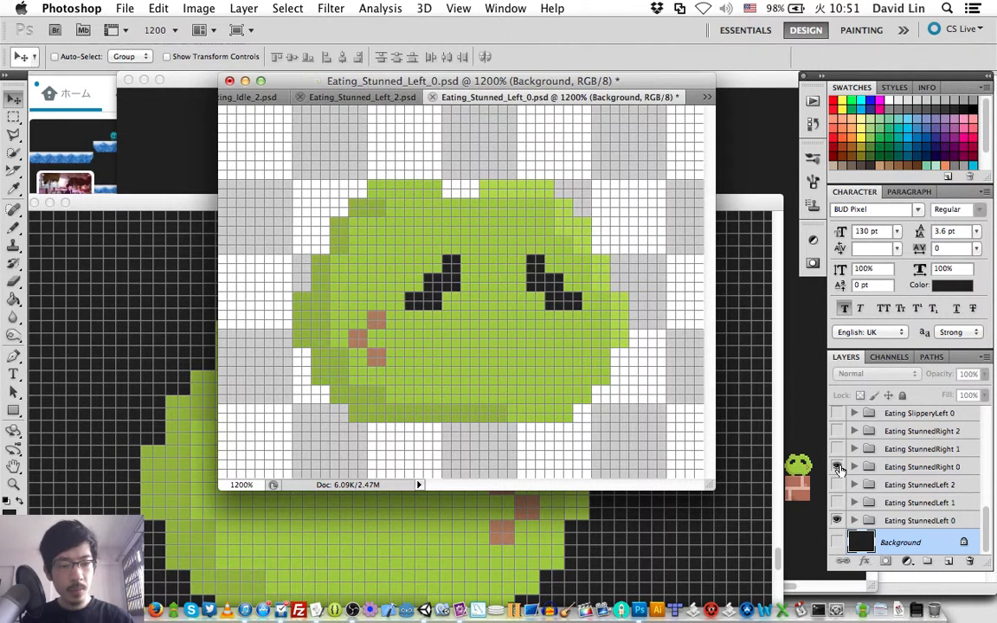
pyautogui.click(837, 520)
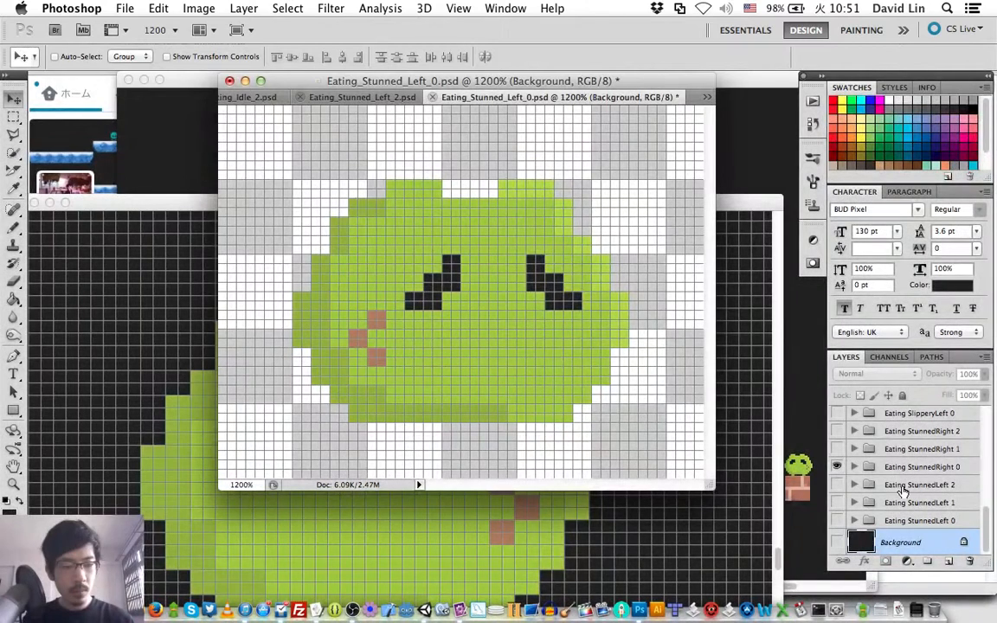
pyautogui.click(902, 486)
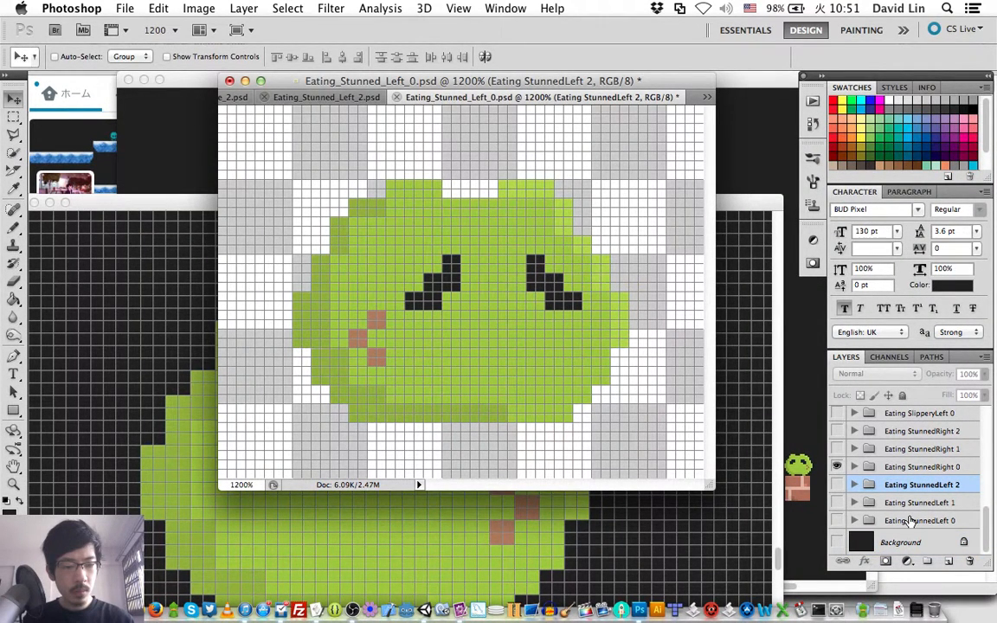
# - Save the document in the Eating folder as a new Photoshop file named Eating_Stunned_Right_0.psd
pyautogui.press('shift+super+s')
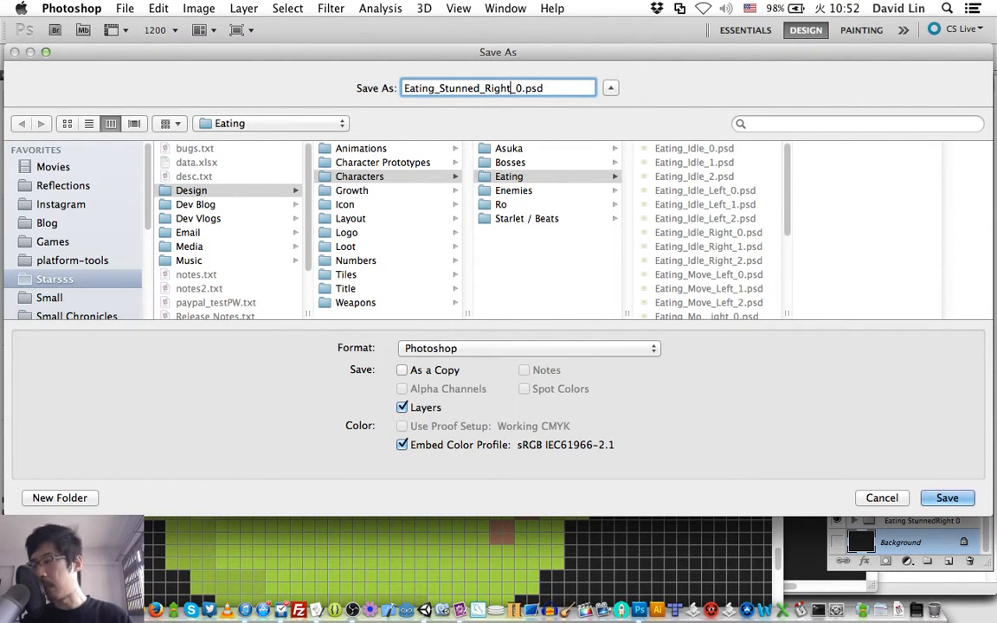
pyautogui.press('Return')
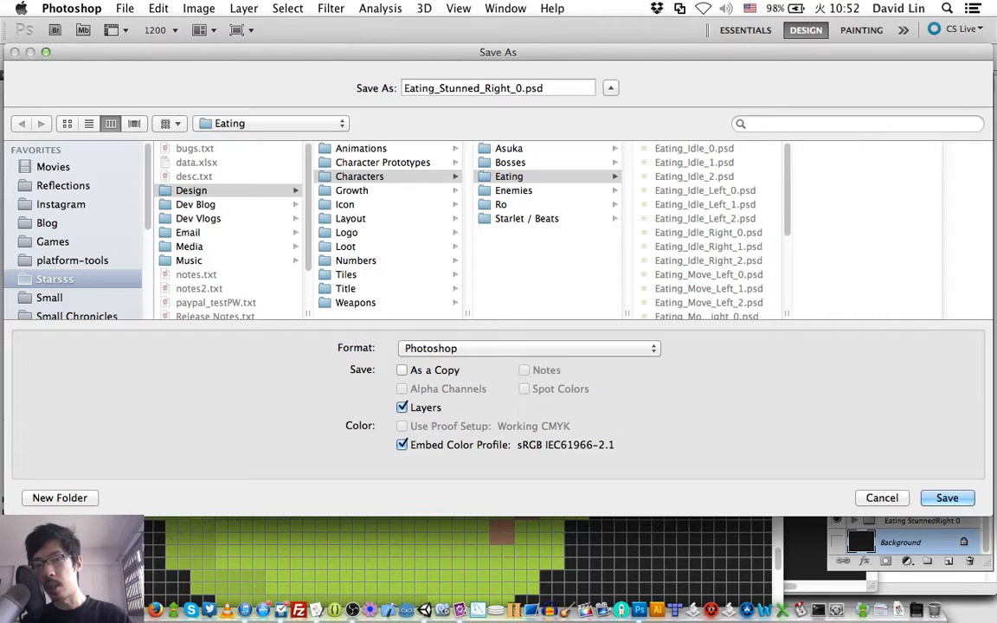
pyautogui.press('Return')
# - Save the Eating StunnedRight 1 frame as Eating_Stunned_Right_1.psd with maximized compatibility
pyautogui.press('super+shift+s')
pyautogui.press('Right')
pyautogui.press('BackSpace')
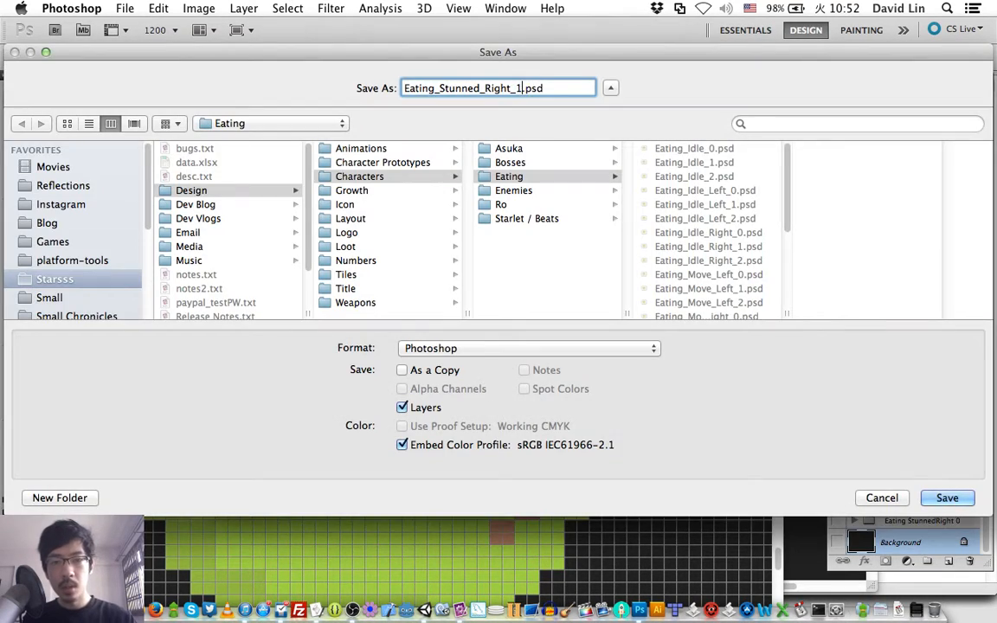
pyautogui.write('1')
pyautogui.press('Return')
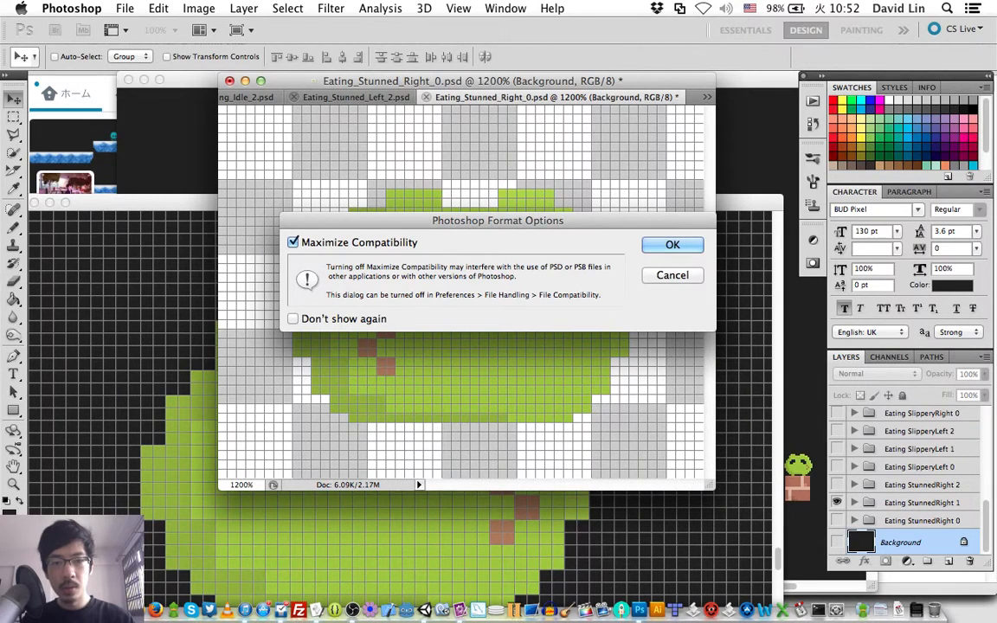
pyautogui.press('Return')
# - Save the Eating StunnedRight 2 frame as Eating_Stunned_Right_2.psd in the Eating folder
pyautogui.press('super+shift+s')
pyautogui.press('Right')
pyautogui.press('BackSpace')
pyautogui.write('2')
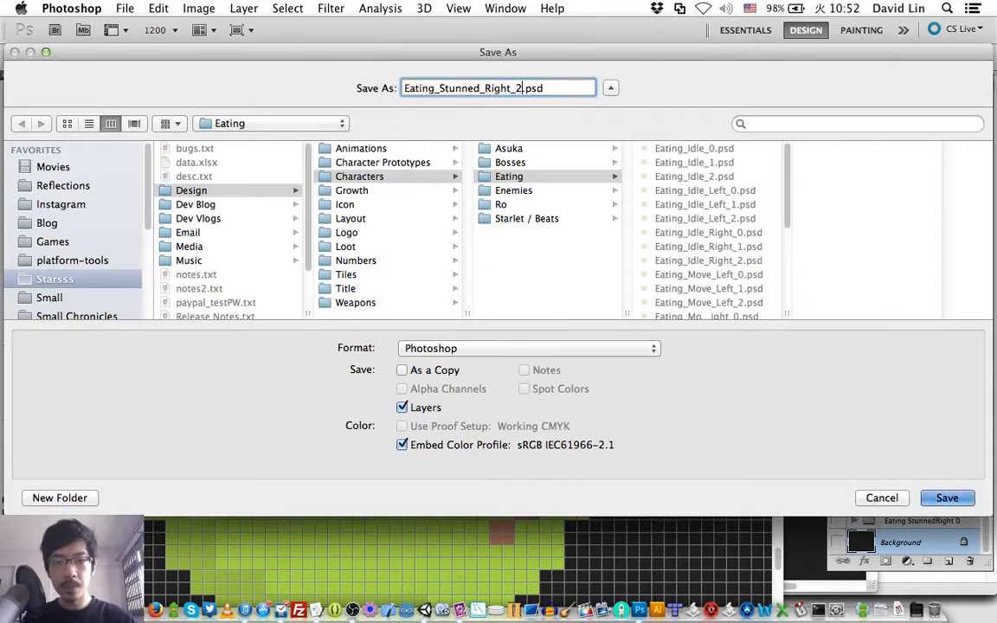
pyautogui.press('Return')
pyautogui.press('Return')
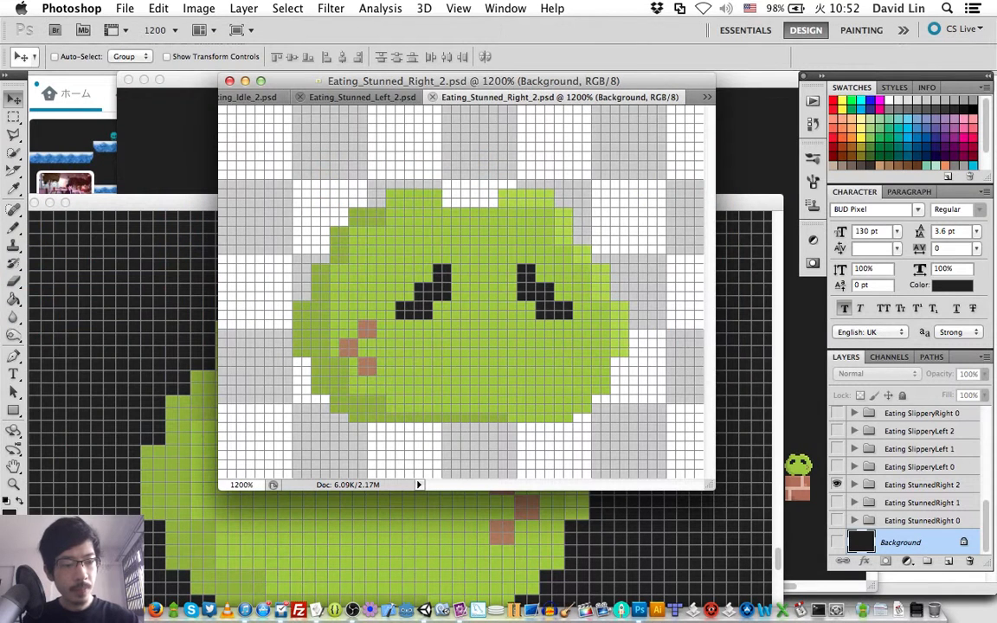
# - Preview the saved Eating frames in order, from Eating_Idle_0.psd through the Idle, Move and Stunned files to the end of the folder
pyautogui.click(838, 483)
pyautogui.press('super+o')
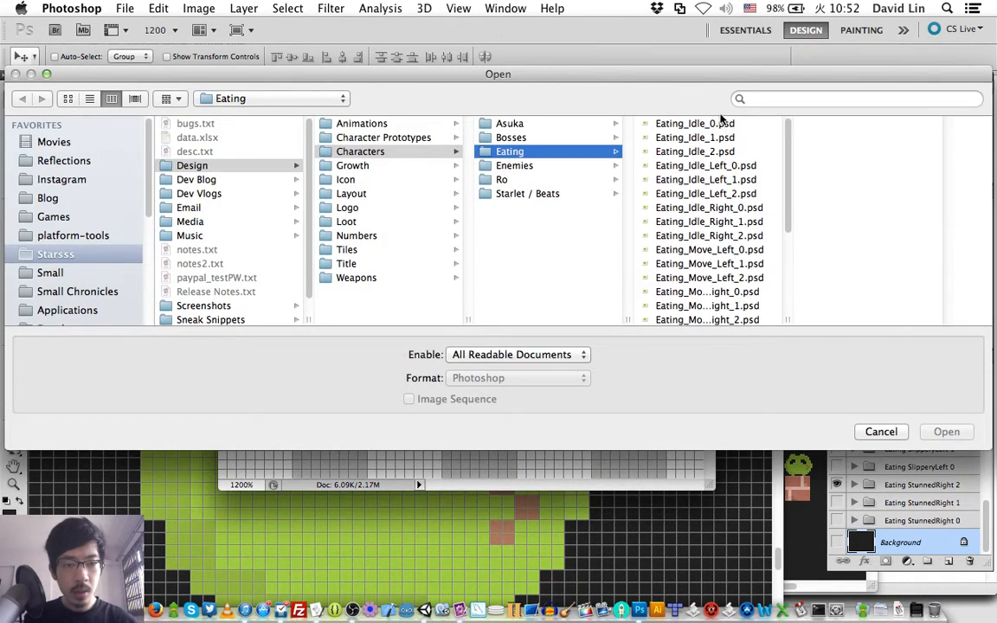
pyautogui.click(711, 128)
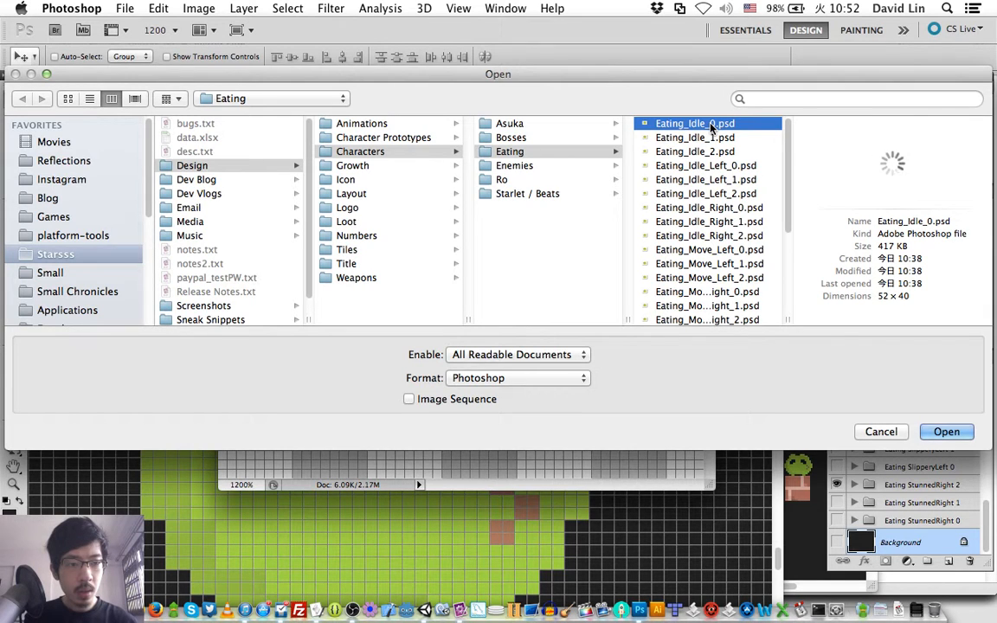
pyautogui.press('Down')
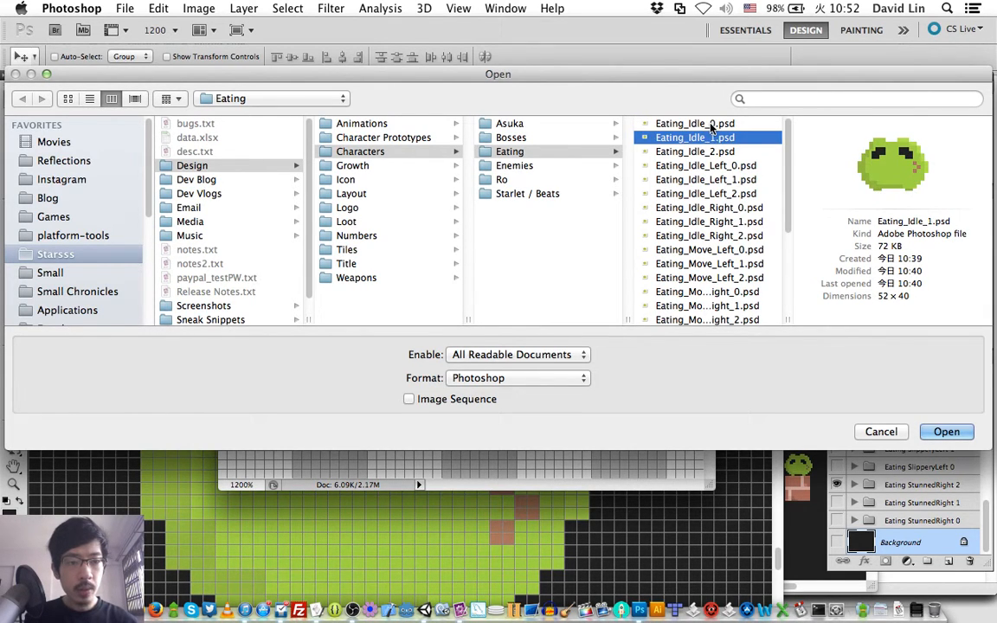
pyautogui.press('Down')
pyautogui.press('Down')
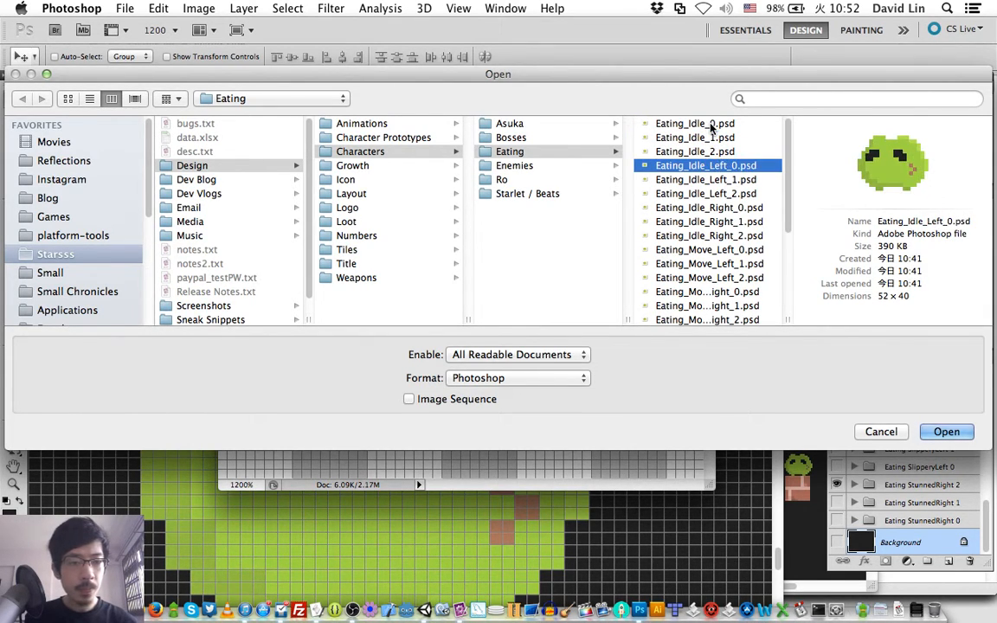
pyautogui.press('Down')
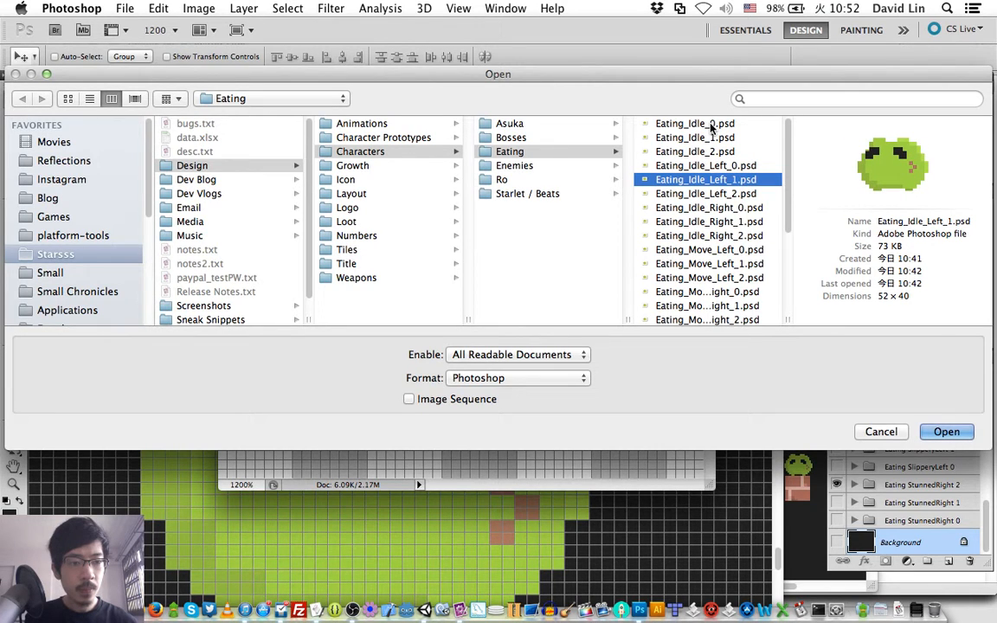
pyautogui.press('Down')
pyautogui.press('Down')
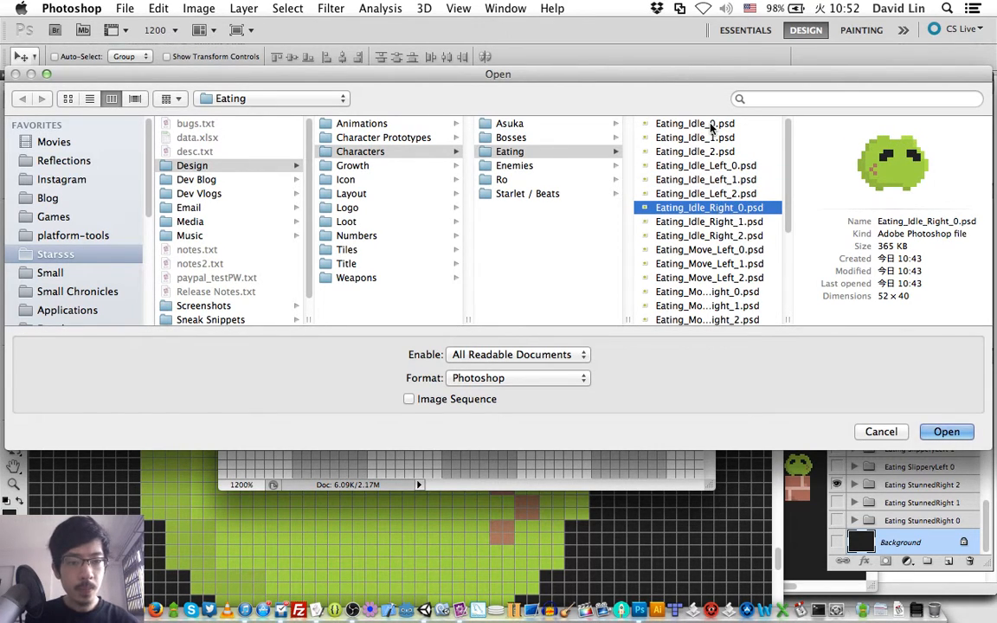
pyautogui.press('Down')
pyautogui.press('Down')
pyautogui.press('Down')
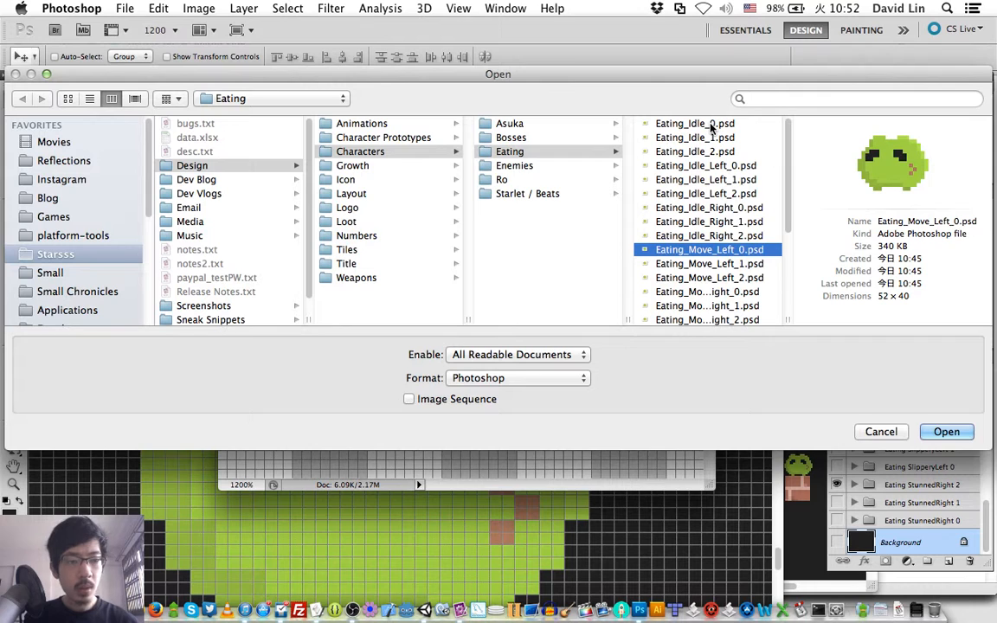
pyautogui.press('Down')
pyautogui.press('Down')
pyautogui.press('Down')
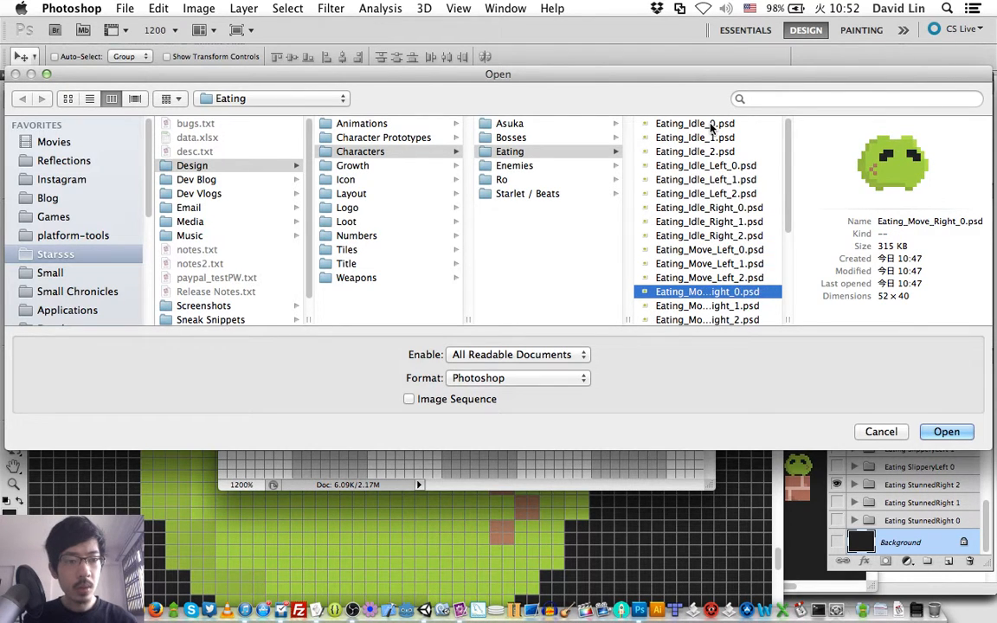
pyautogui.press('Down')
pyautogui.press('Down')
pyautogui.press('Down')
pyautogui.press('Down')
pyautogui.press('Down')
pyautogui.press('Down')
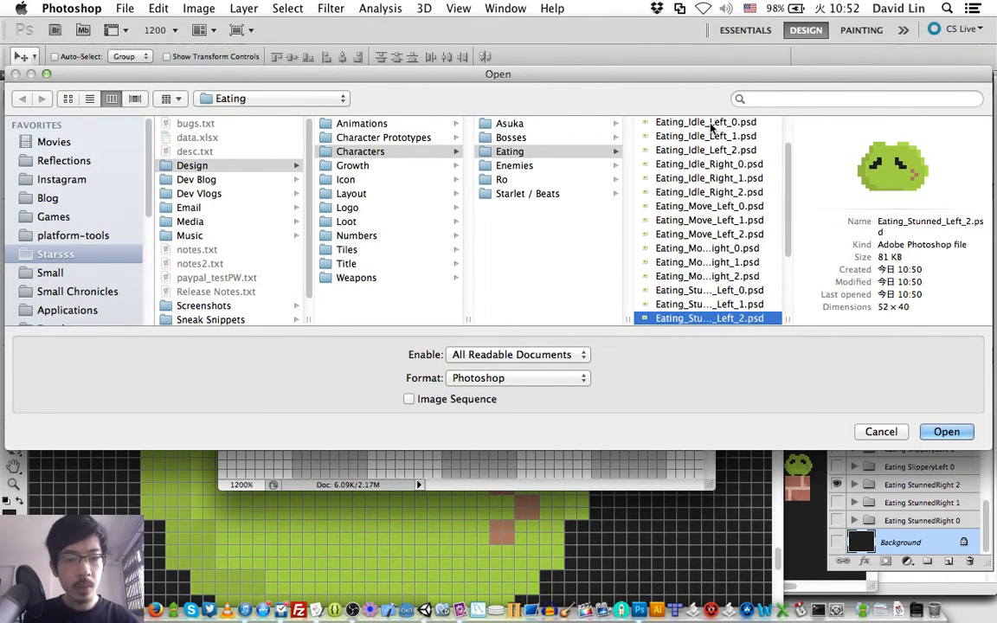
pyautogui.press('Down')
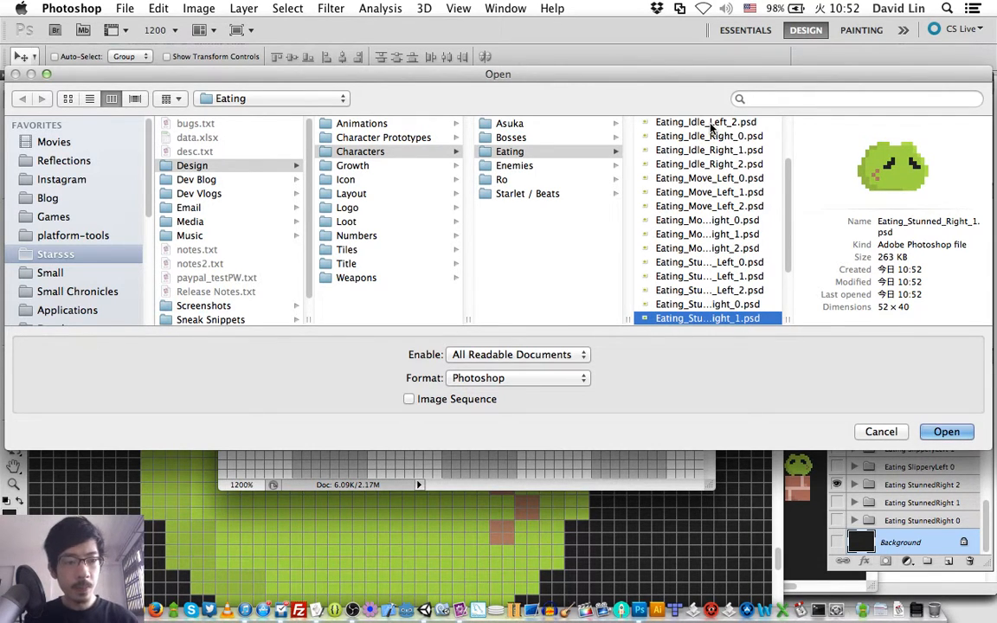
pyautogui.press('Down')
pyautogui.press('Down')
# - Preview the Stunned frames in reverse order, back to Eating_Move_Right_0.psd
pyautogui.press('Up')
pyautogui.press('Up')
pyautogui.press('Up')
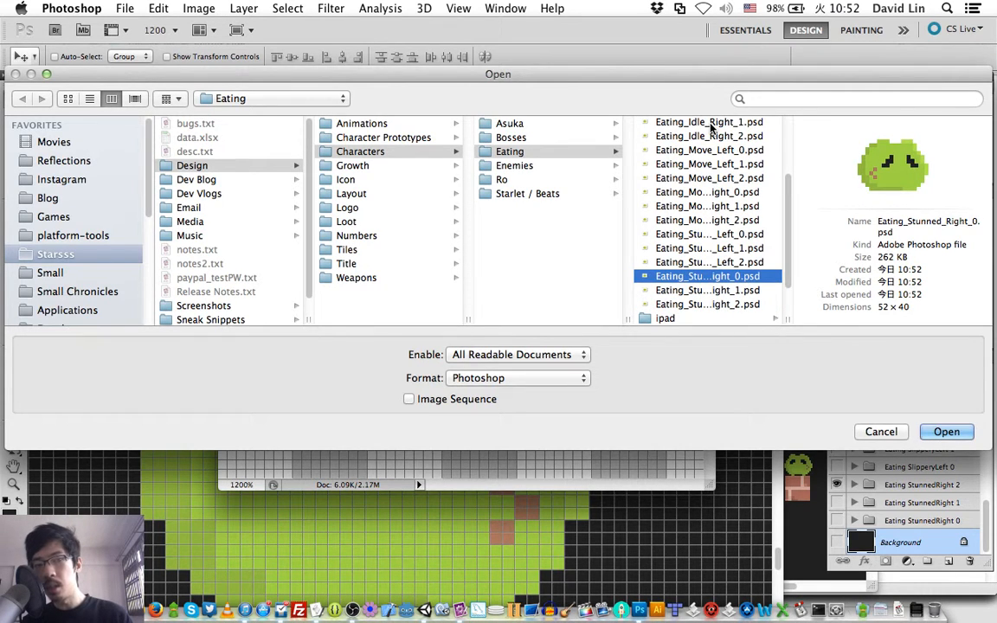
pyautogui.press('Up')
pyautogui.press('Up')
pyautogui.press('Up')
pyautogui.press('Up')
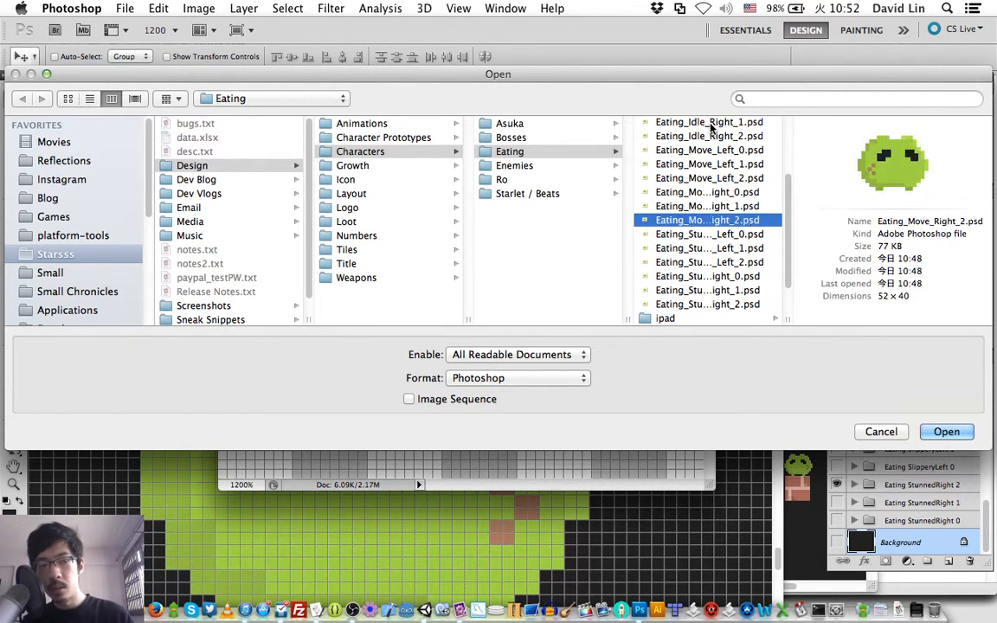
pyautogui.press('Down')
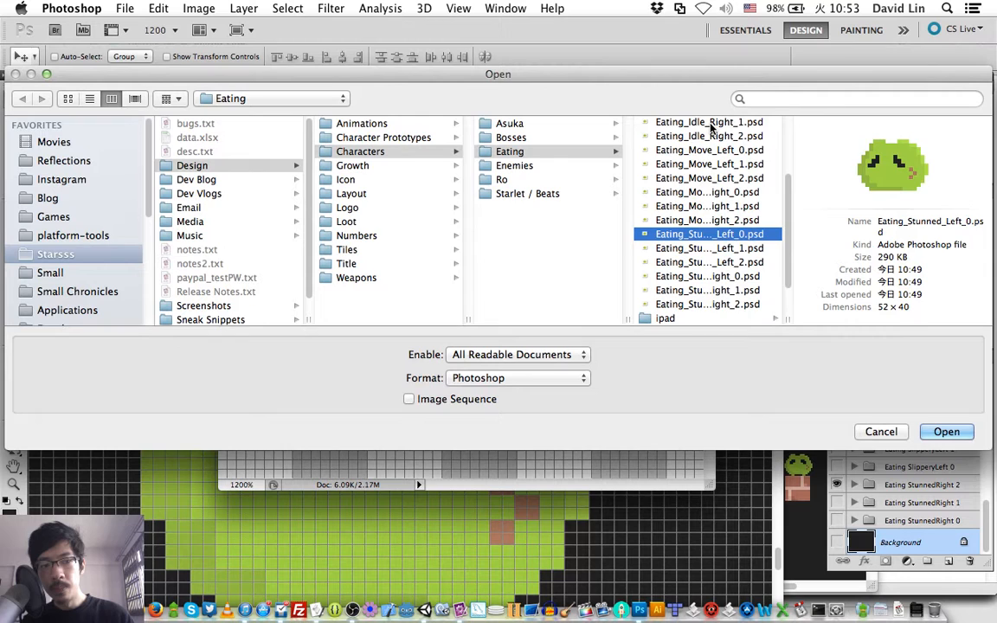
pyautogui.press('Up')
pyautogui.press('Up')
pyautogui.press('Up')
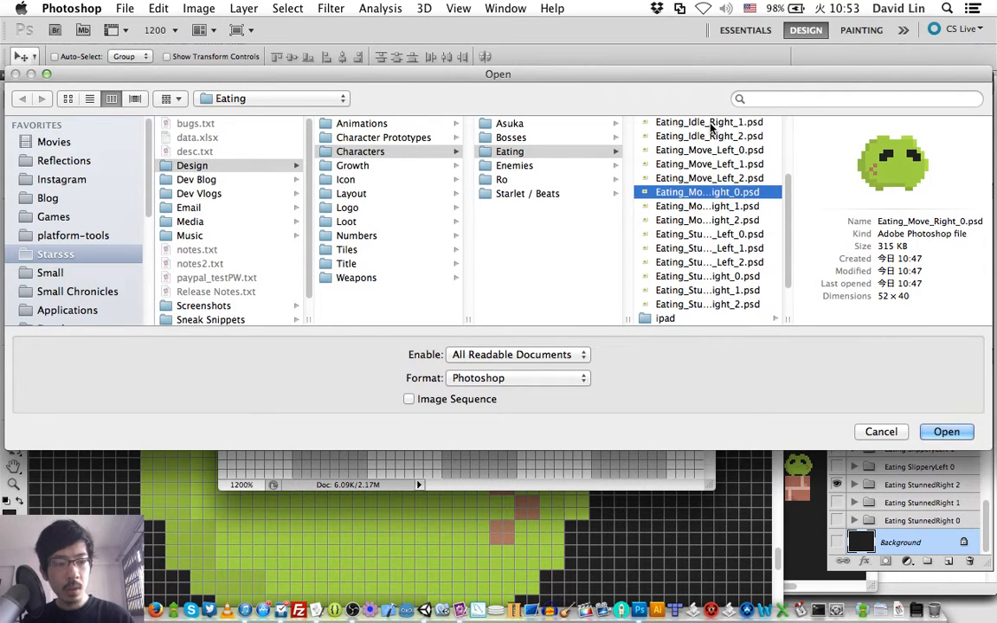
# - Compare the previews of Eating_Move_Right_0.psd, Eating_Move_Right_1.psd and Eating_Move_Right_2.psd as an animation sequence
pyautogui.press('Down')
pyautogui.press('Down')
pyautogui.press('Up')
pyautogui.press('Up')
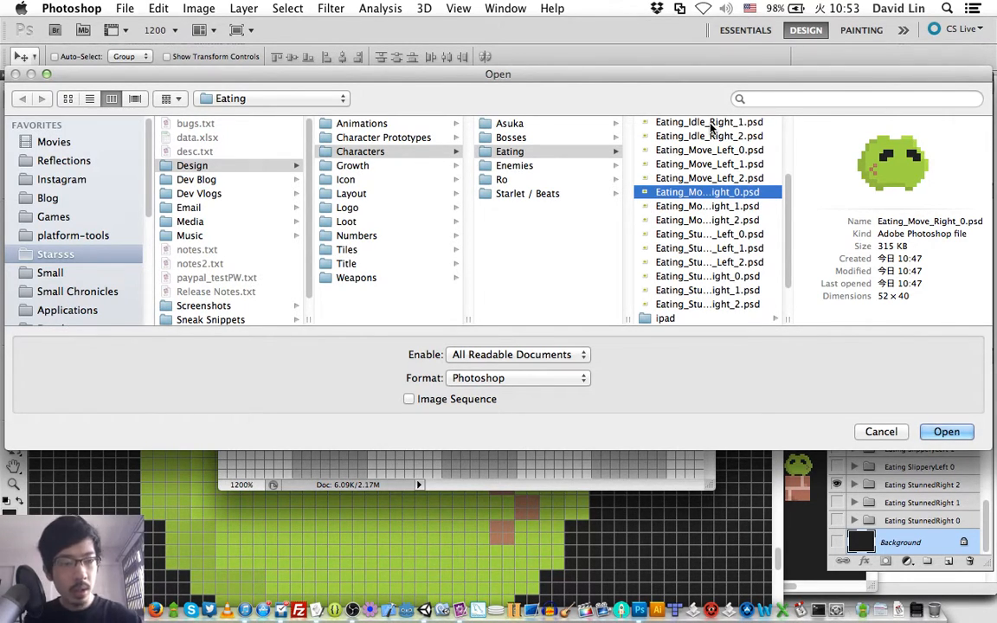
pyautogui.press('Down')
pyautogui.press('Down')
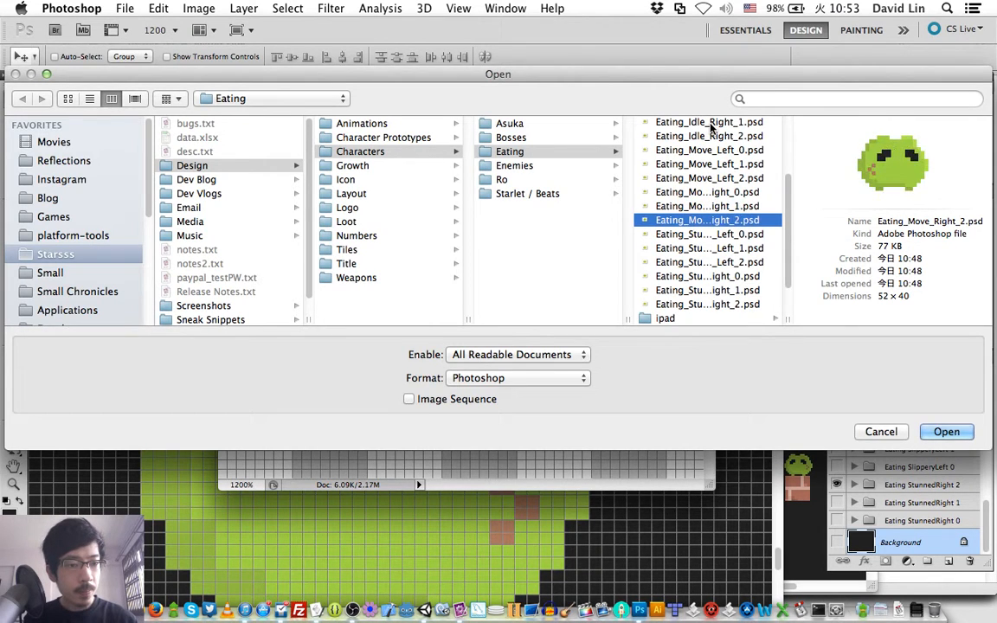
pyautogui.press('Up')
pyautogui.press('Up')
pyautogui.press('Down')
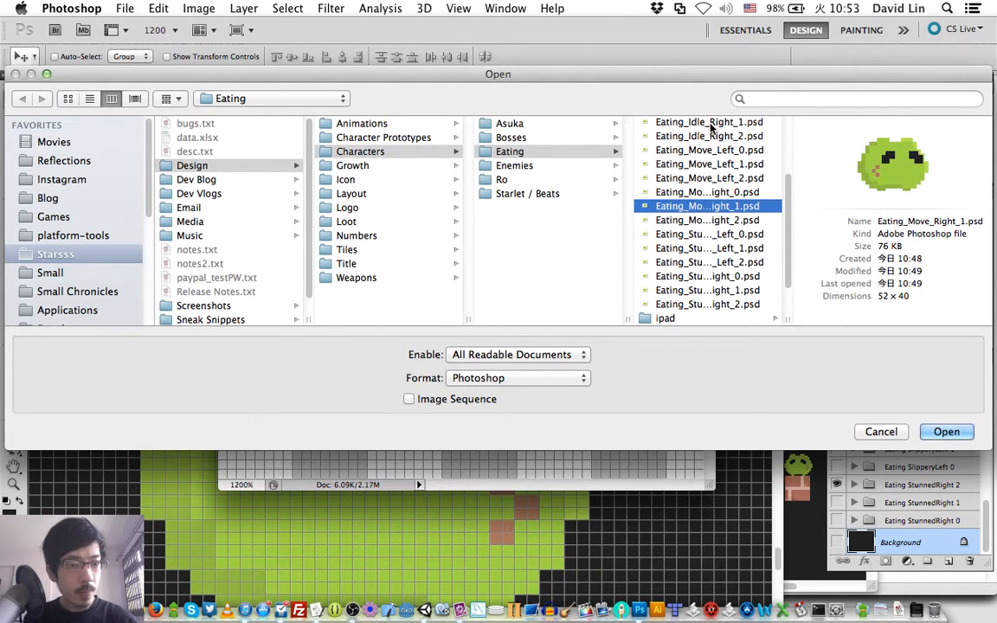
pyautogui.press('Down')
pyautogui.press('Up')
pyautogui.press('Up')
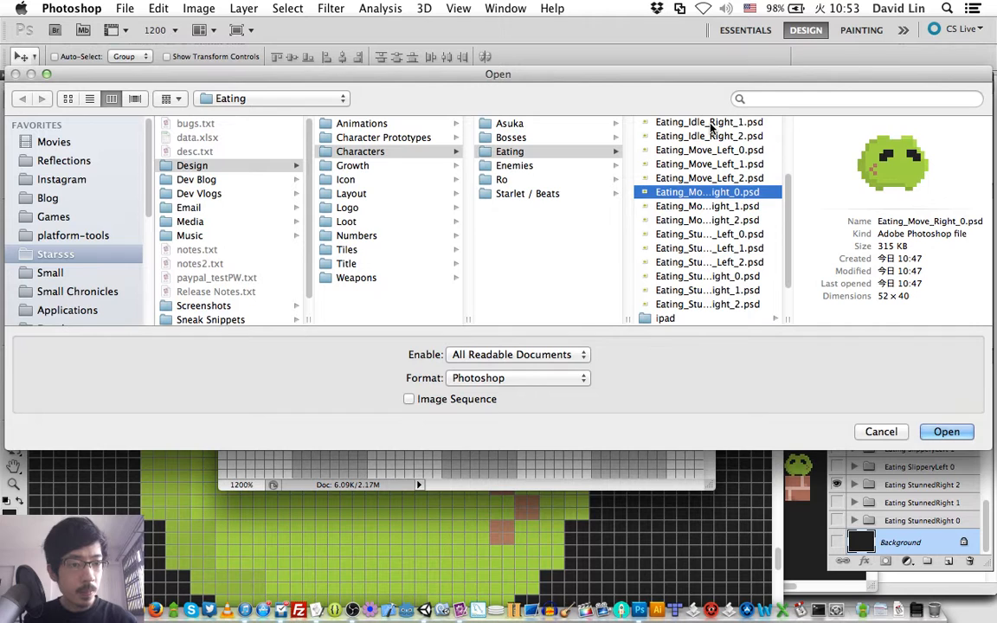
pyautogui.press('Down')
pyautogui.press('Down')
pyautogui.press('Up')
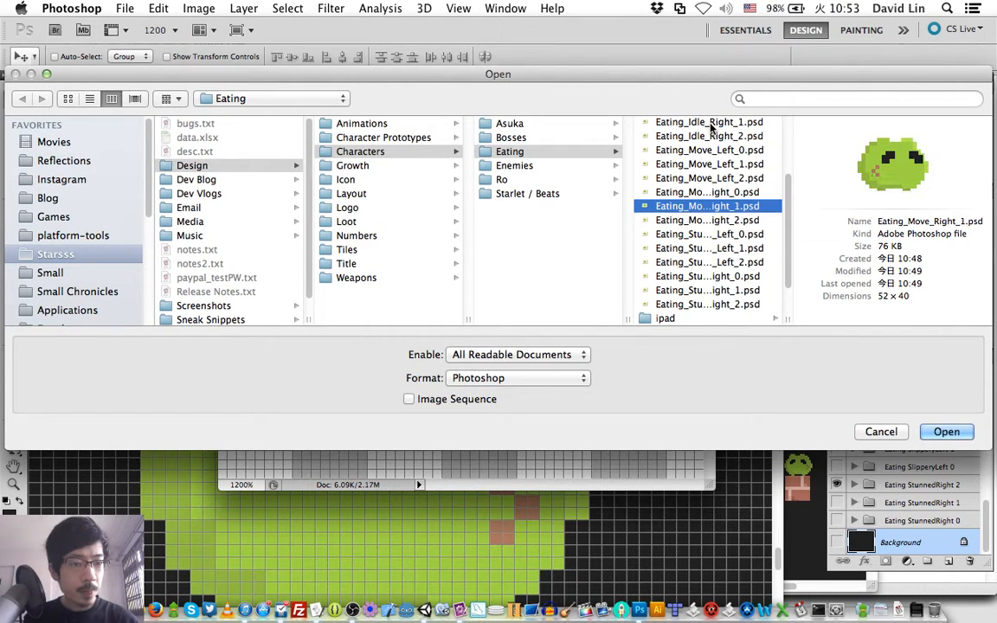
pyautogui.press('Down')
pyautogui.press('Up')
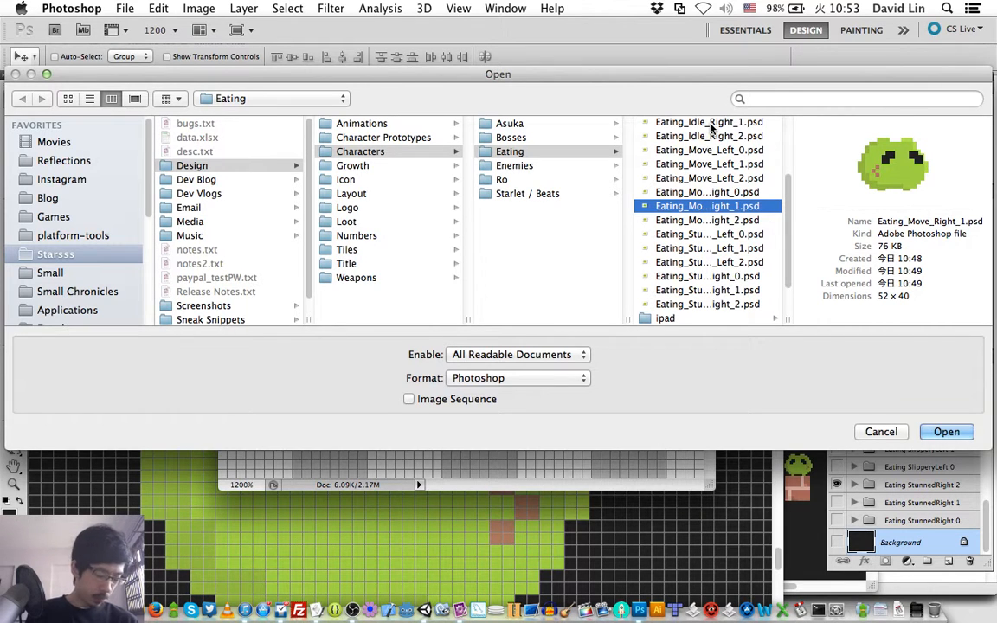
# - Open Eating_Idle_0.psd from the Eating folder
pyautogui.press('Up')
pyautogui.press('Up')
pyautogui.press('Up')
pyautogui.press('Up')
pyautogui.press('Up')
pyautogui.press('Up')
pyautogui.press('Up')
pyautogui.press('Up')
pyautogui.press('Up')
pyautogui.press('Up')
pyautogui.press('Up')
pyautogui.press('Up')
pyautogui.press('Up')
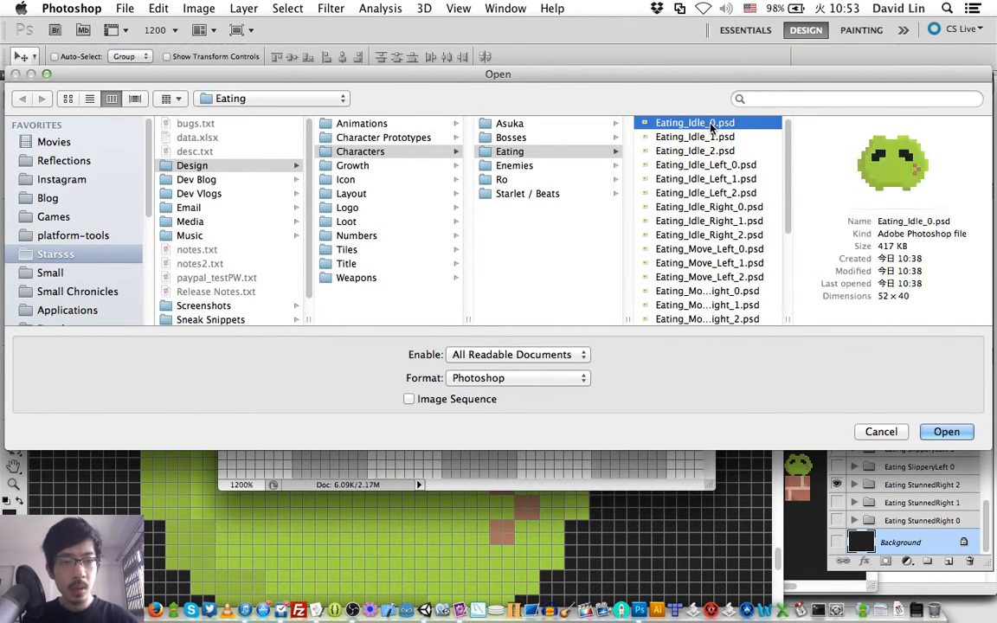
pyautogui.press('Return')
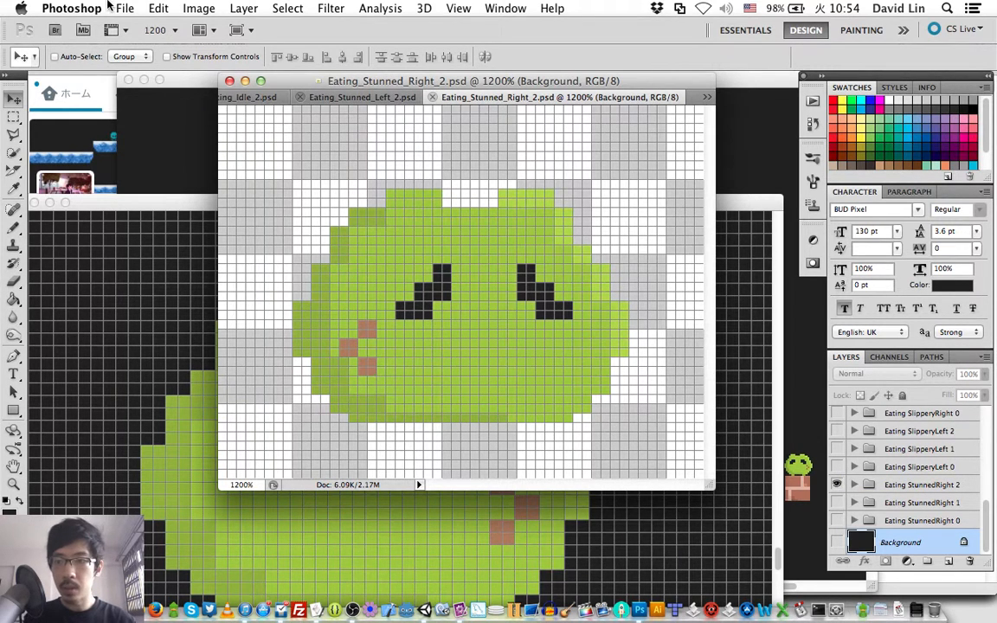
# - Reopen the recently used file Eating_Stunned_Right_1.psd
pyautogui.click(126, 7)
pyautogui.moveTo(204, 102)
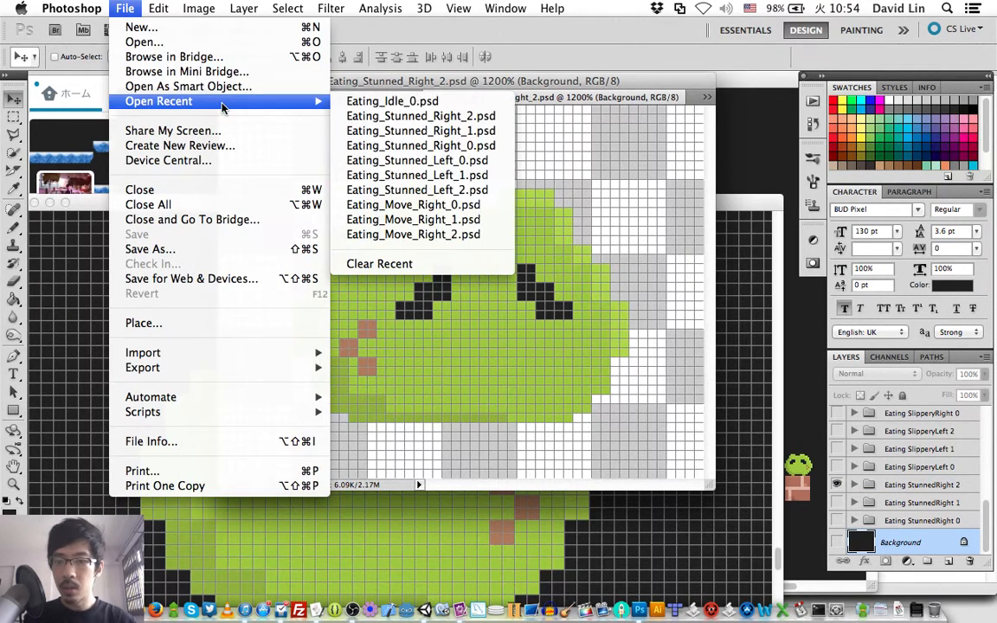
pyautogui.click(389, 134)
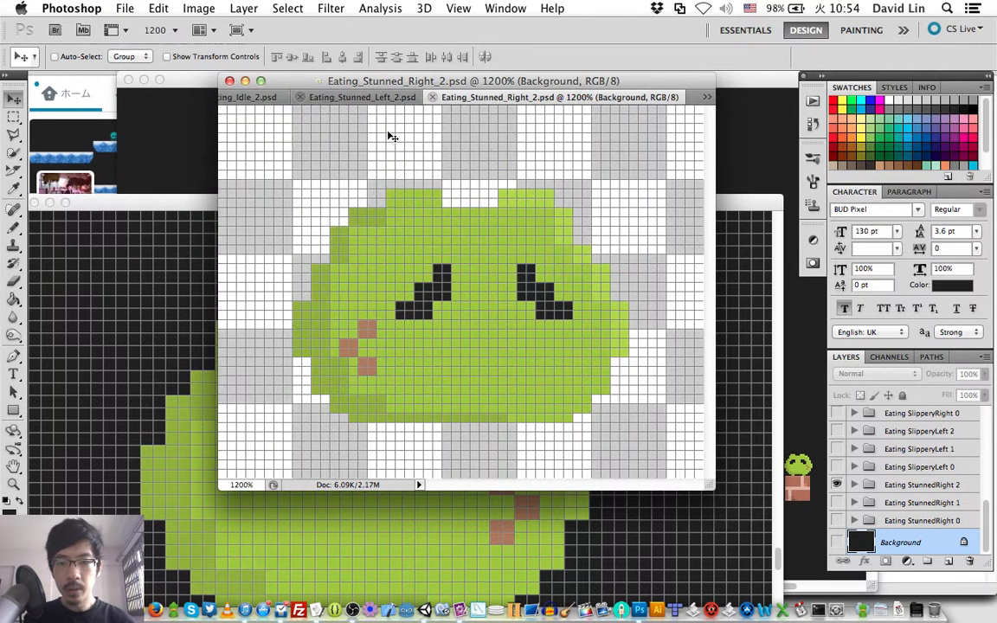
# - Delete all groups from Eating SlipperyLeft 0 up to E_SpecialIdleRight 2, and save and close Eating_Stunned_Right_1.psd
pyautogui.click(920, 468)
pyautogui.scroll(3, 926, 446)
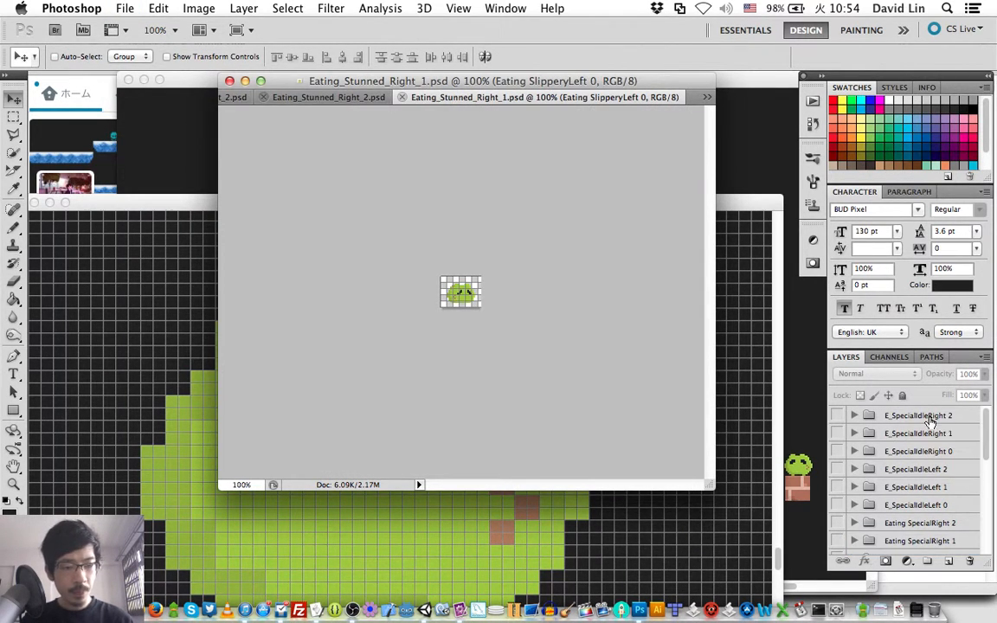
pyautogui.keyDown('shift'); pyautogui.click(931, 421); pyautogui.keyUp('shift')
pyautogui.press('Delete')
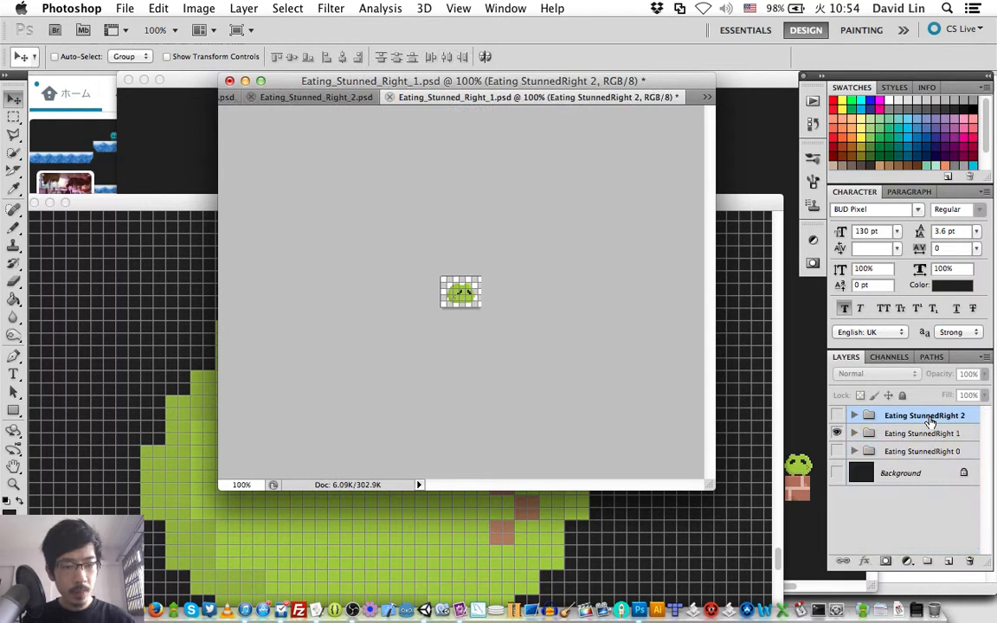
pyautogui.press('super+s')
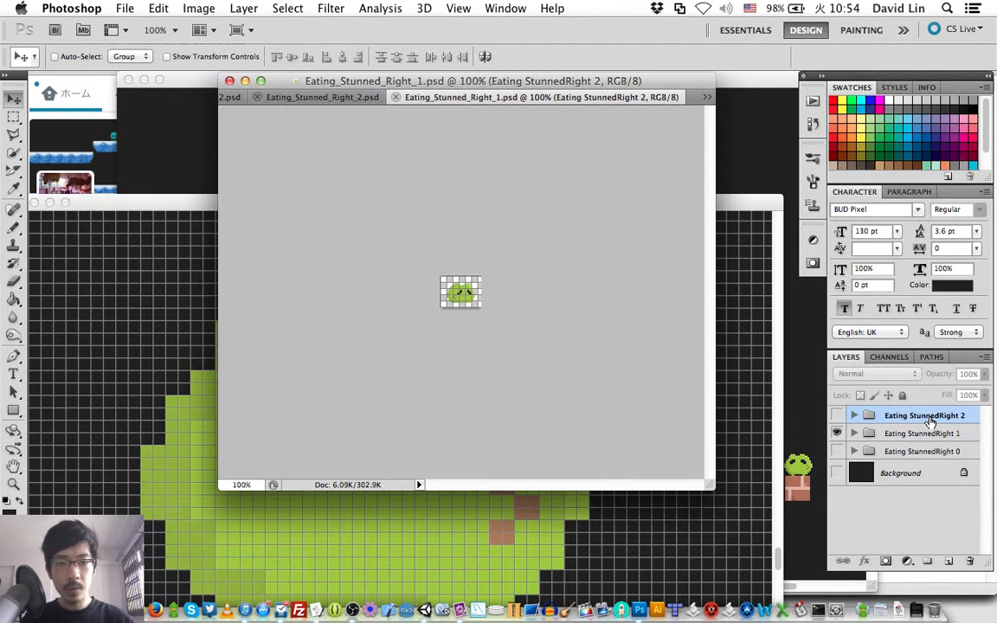
pyautogui.press('super+w')
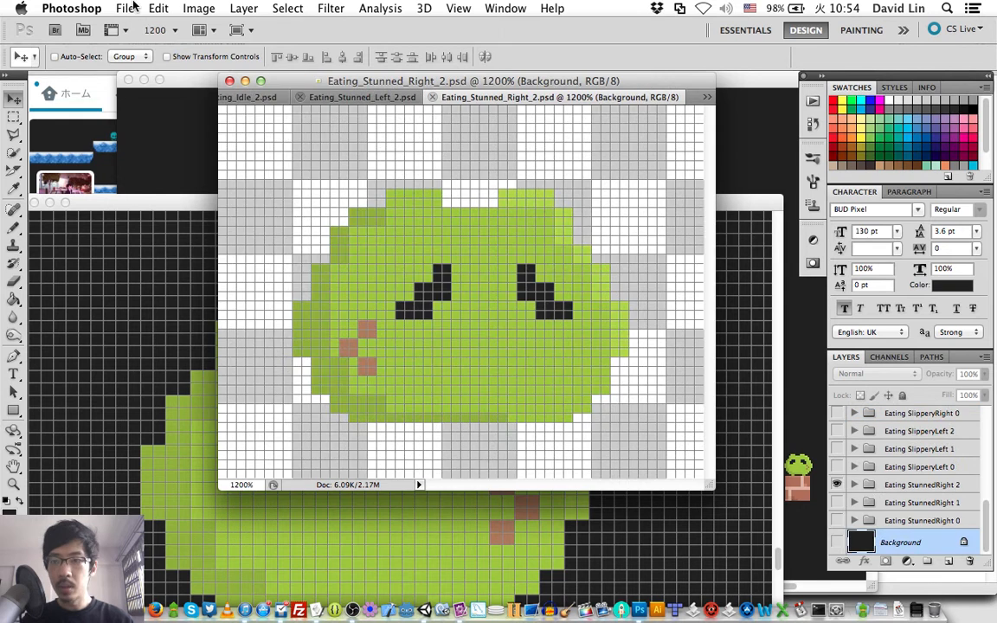
# - Open the recently used file Eating_Stunned_Right_0.psd to check its layer groups, and close it
pyautogui.click(125, 8)
pyautogui.moveTo(226, 105)
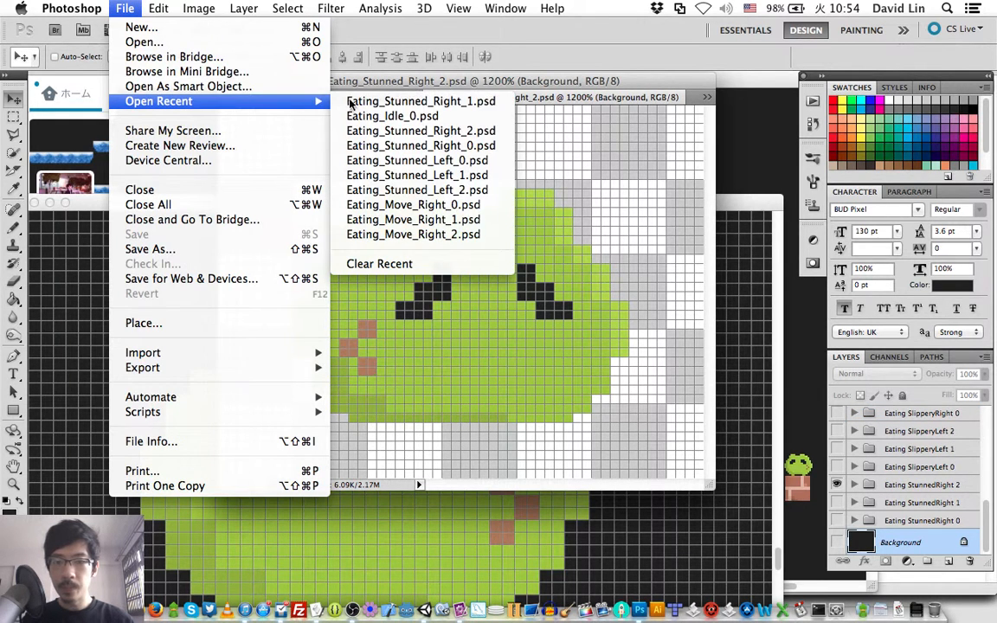
pyautogui.click(381, 148)
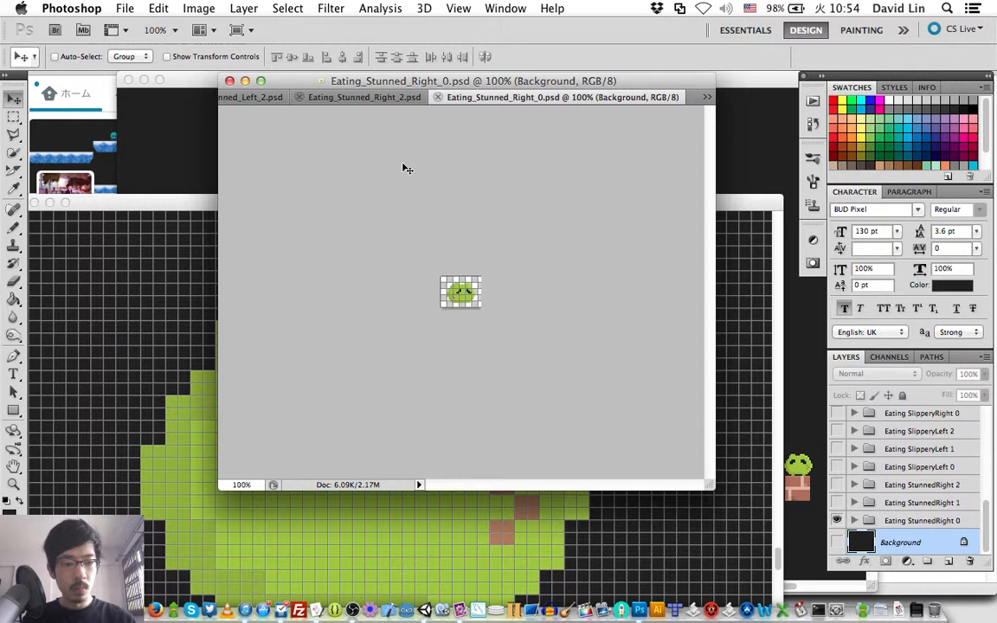
pyautogui.press('super+w')
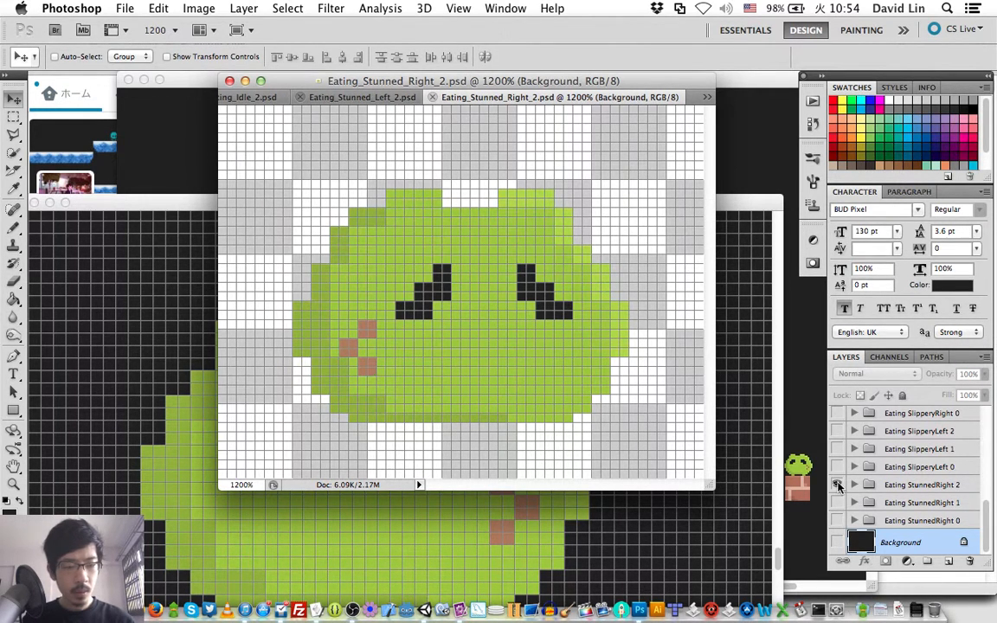
# - Make Eating SlipperyLeft 0 the only visible group and delete the three Eating StunnedRight groups
pyautogui.click(838, 485)
pyautogui.click(837, 467)
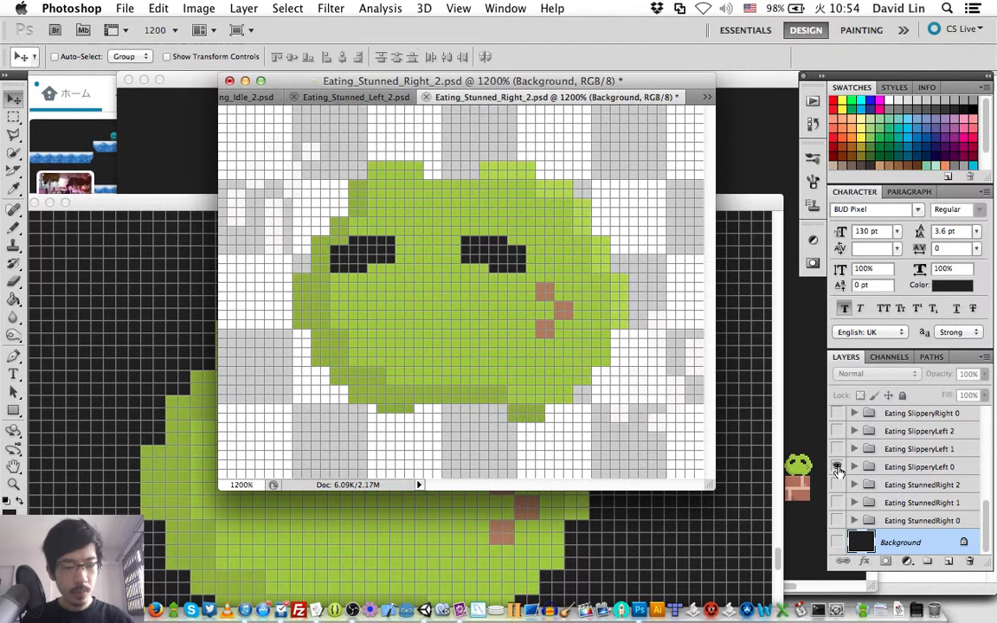
pyautogui.click(901, 486)
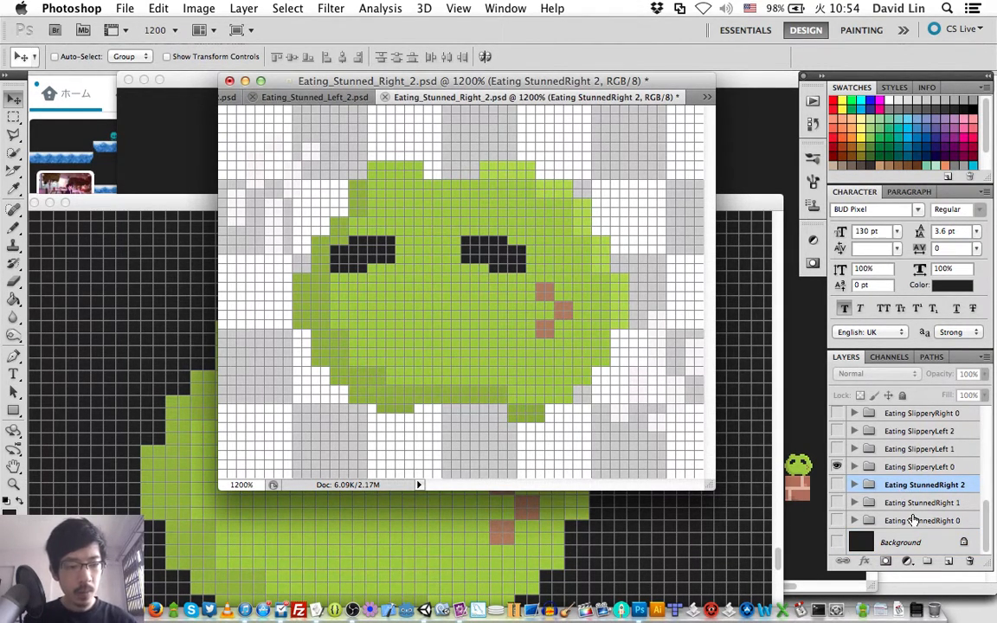
pyautogui.keyDown('shift'); pyautogui.click(913, 520); pyautogui.keyUp('shift')
pyautogui.press('Delete')
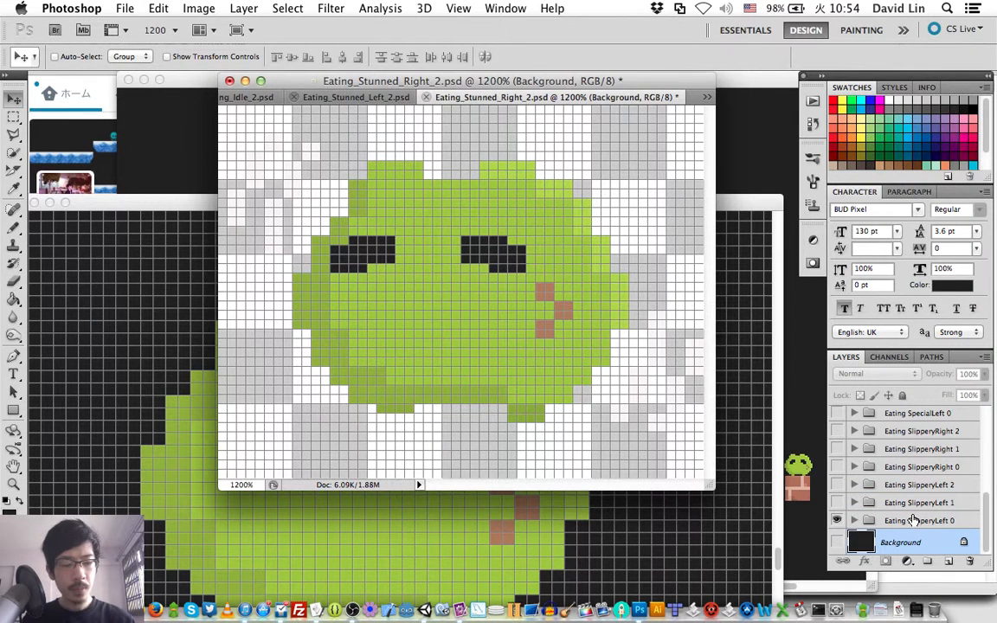
# - Save the SlipperyLeft 0 frame as a separate Photoshop file named Eating_Slippery_Left_0.psd in the Eating folder
pyautogui.press('super+shift+s')
pyautogui.press('Right')
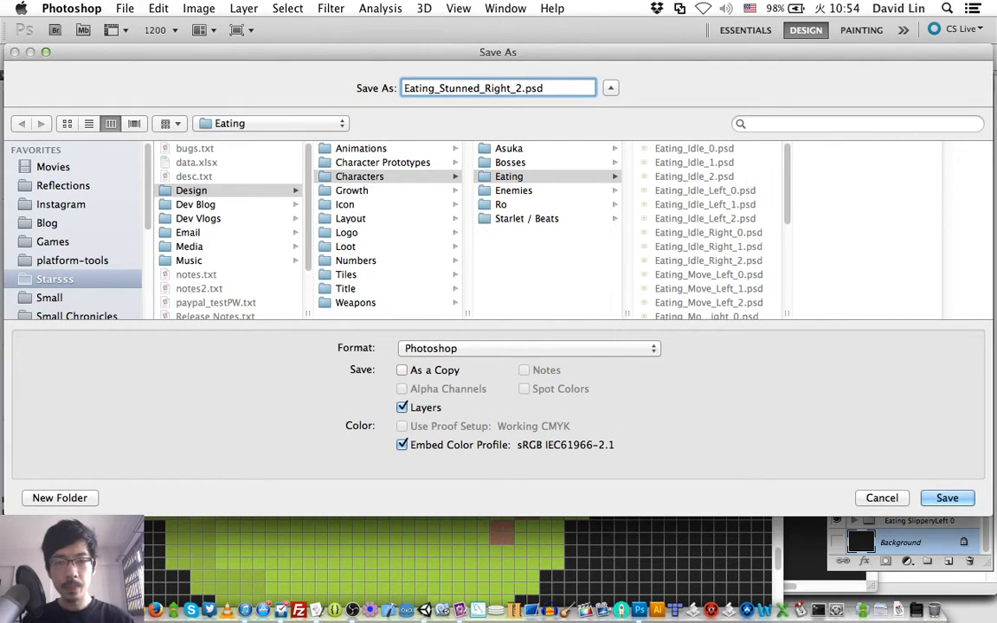
pyautogui.press('BackSpace')
pyautogui.write('0')
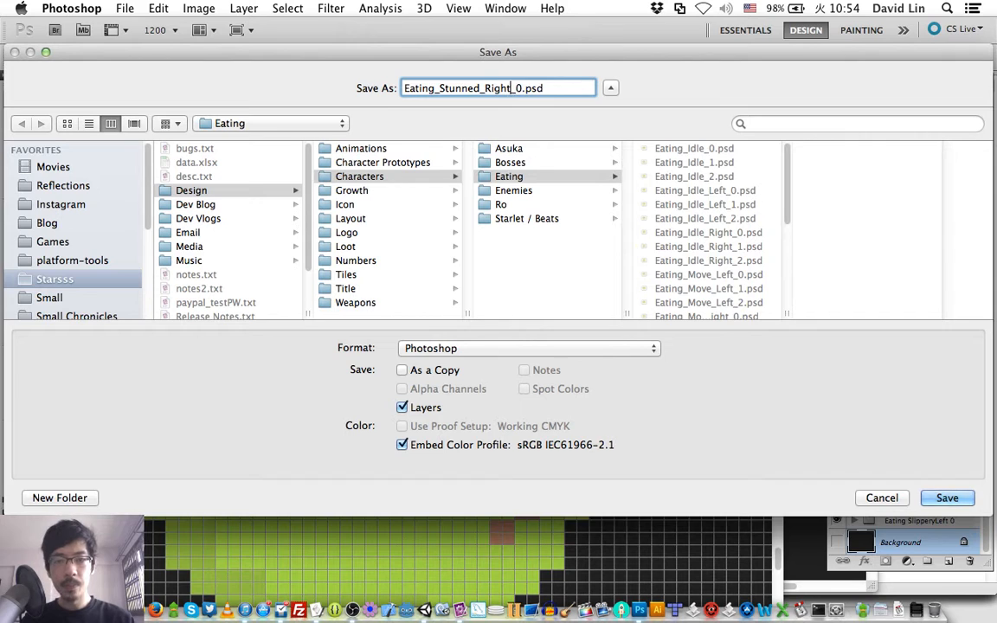
pyautogui.press('BackSpace')
pyautogui.press('BackSpace')
pyautogui.press('BackSpace')
pyautogui.press('BackSpace')
pyautogui.press('BackSpace')
pyautogui.write('Left')
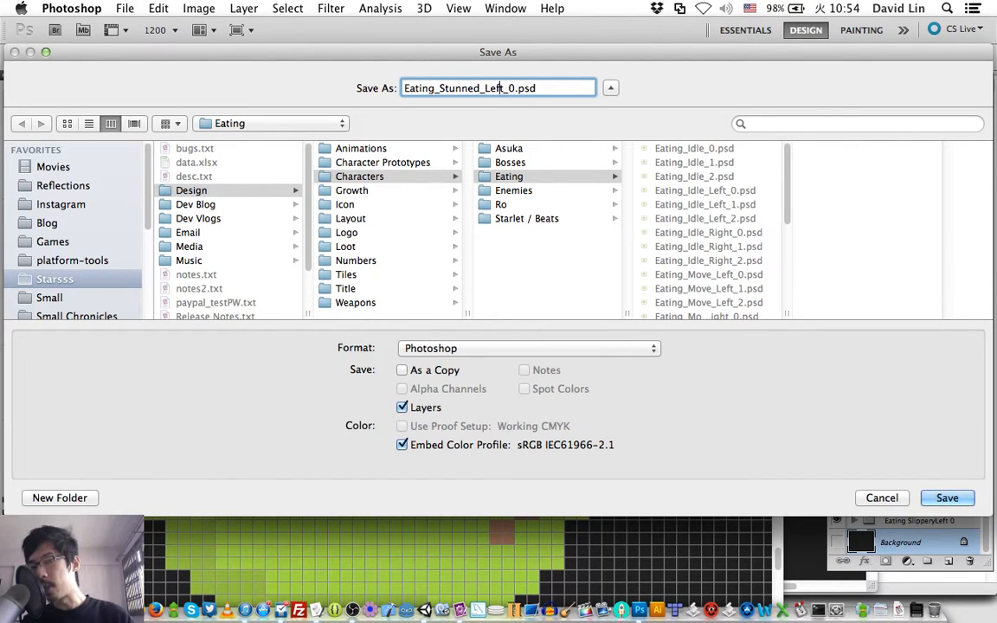
pyautogui.press('Left')
pyautogui.press('Left')
pyautogui.press('Left')
pyautogui.press('Left')
pyautogui.press('Left')
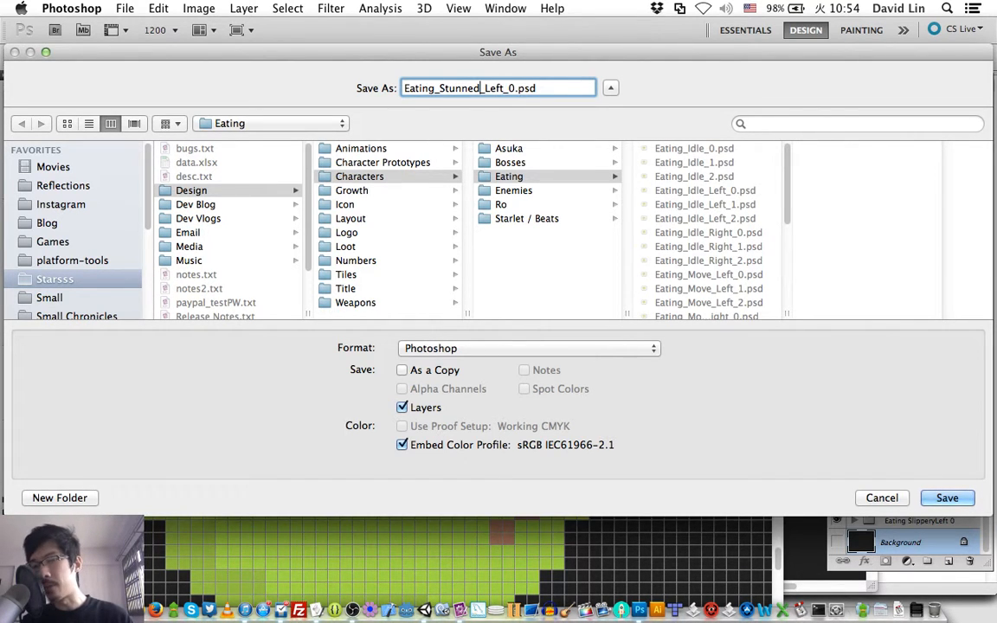
pyautogui.hotkey('shift', 'Left')
pyautogui.hotkey('shift', 'Left')
pyautogui.hotkey('shift', 'Left')
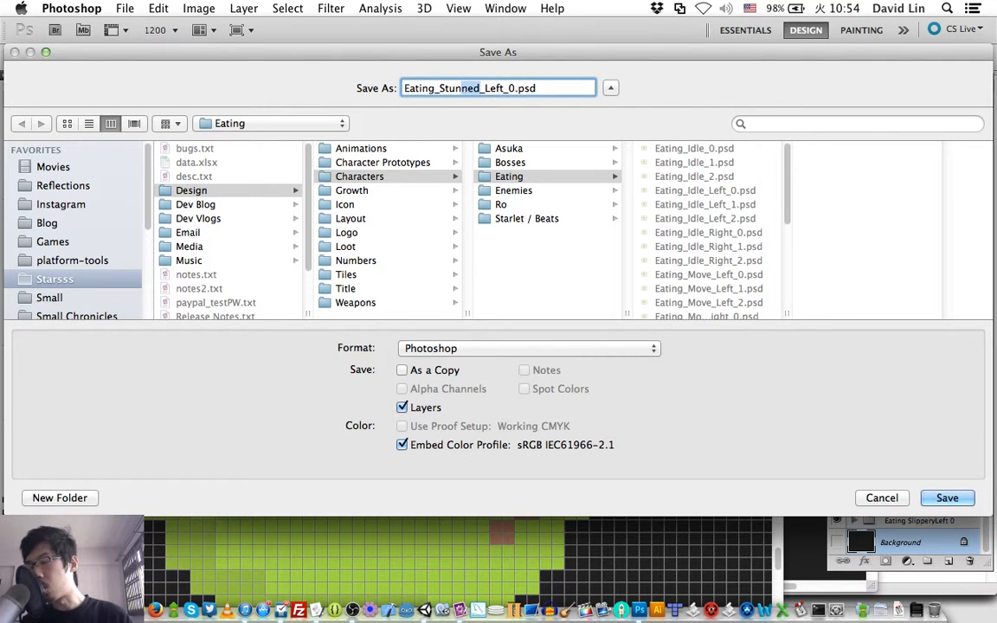
pyautogui.hotkey('shift', 'Left')
pyautogui.hotkey('shift', 'Left')
pyautogui.hotkey('shift', 'Left')
pyautogui.hotkey('shift', 'Left')
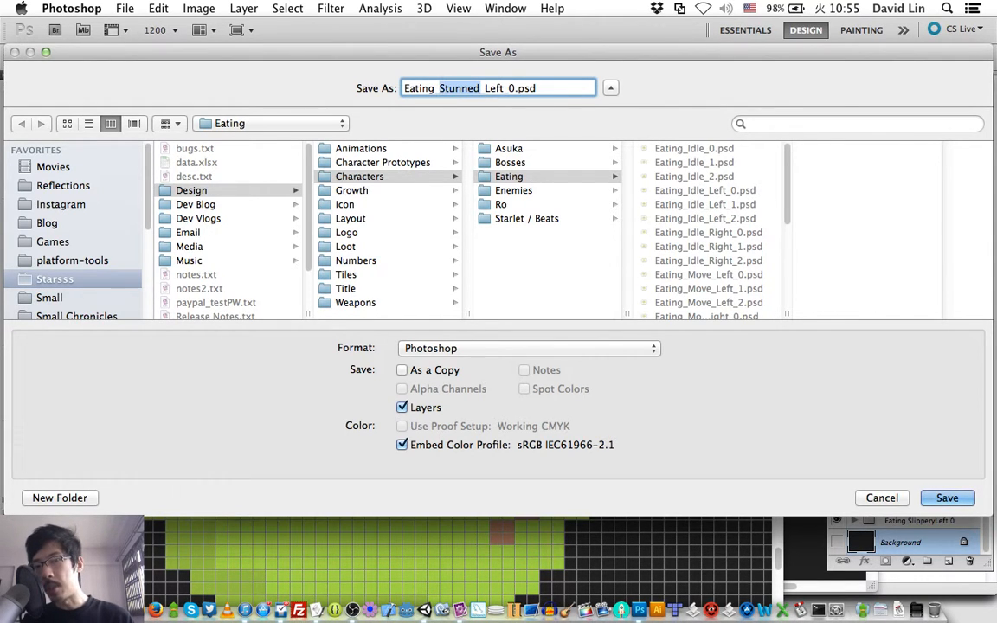
pyautogui.write('Slippe')
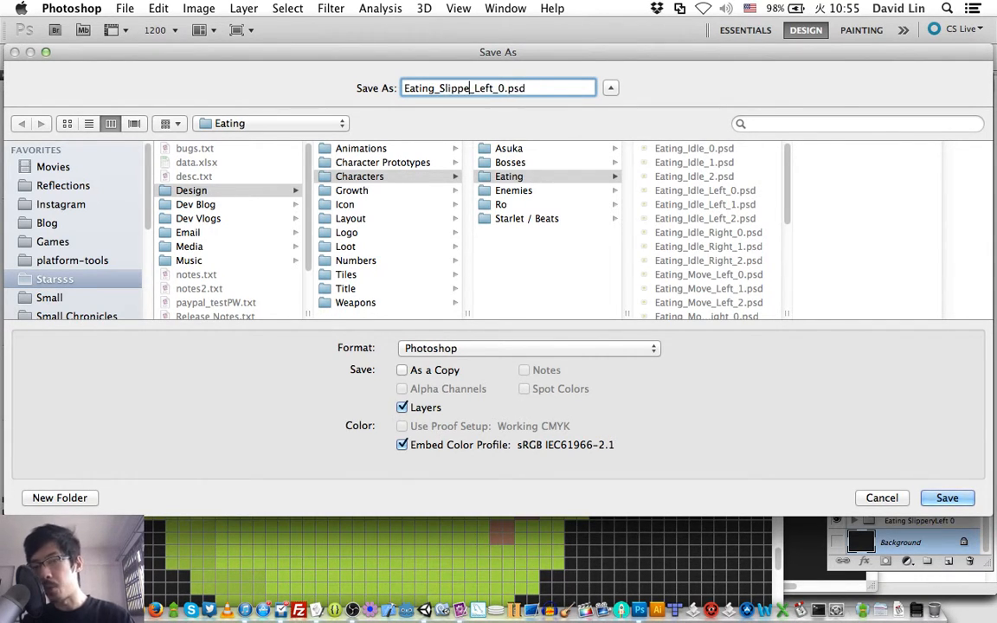
pyautogui.write('ry')
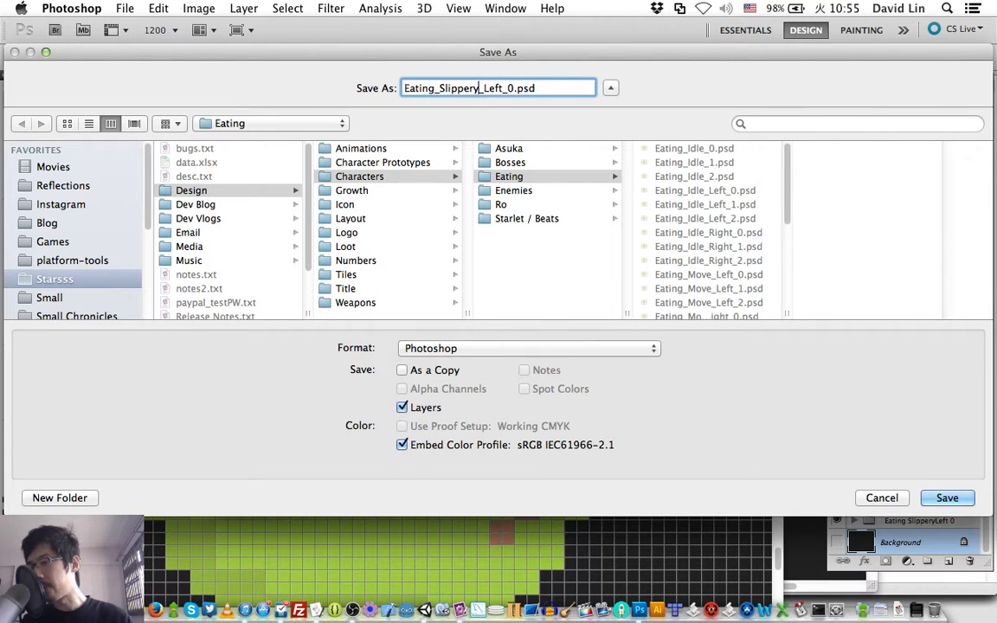
pyautogui.press('Return')
pyautogui.press('Return')
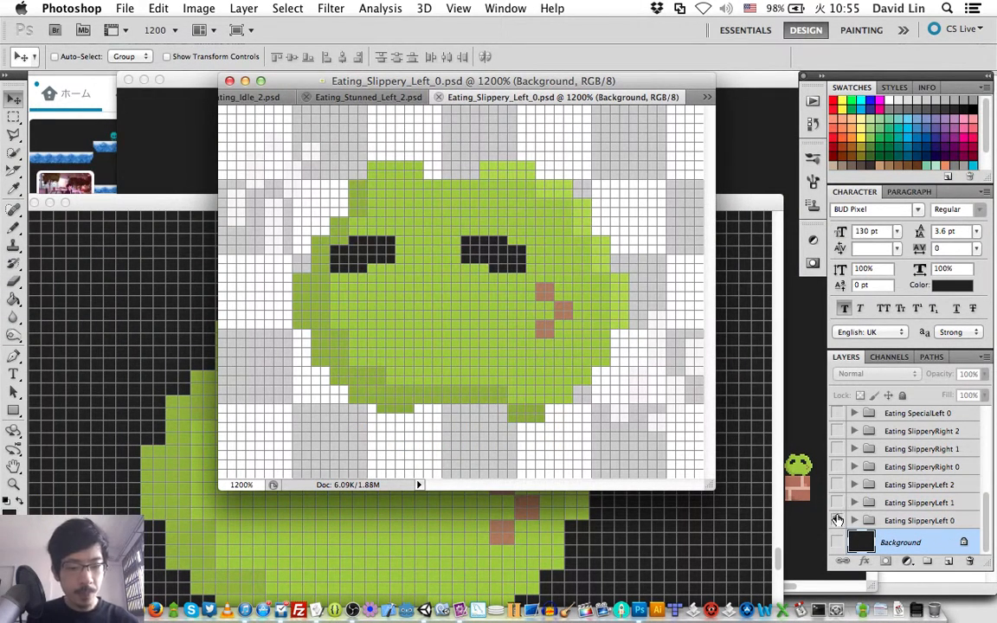
# - Make Eating SlipperyLeft 1 the only visible group and save the frame as Eating_Slippery_Left_1.psd
pyautogui.click(837, 520)
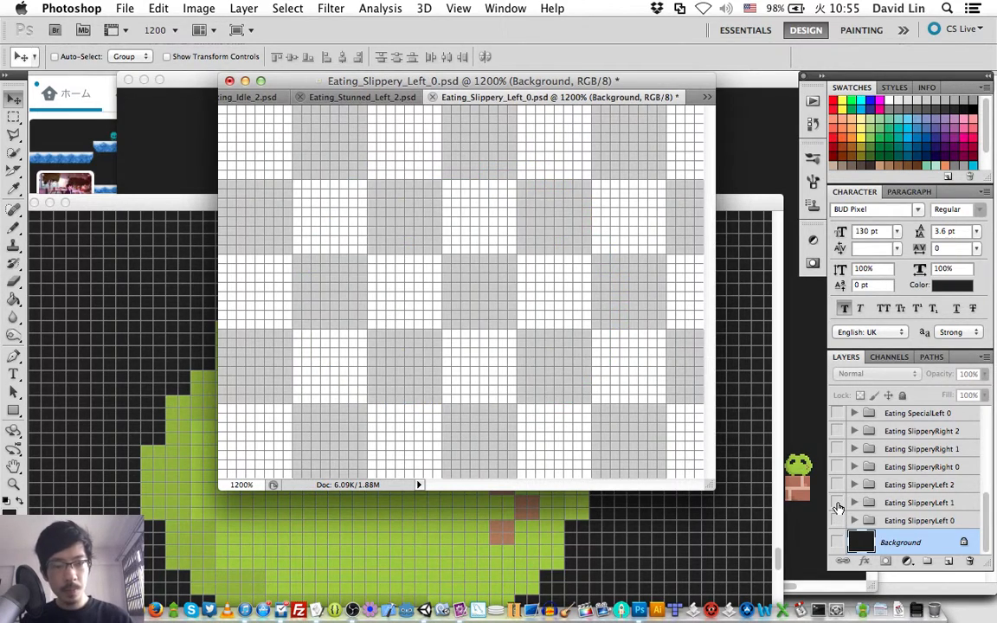
pyautogui.click(837, 508)
pyautogui.press('super+shift+s')
pyautogui.press('Right')
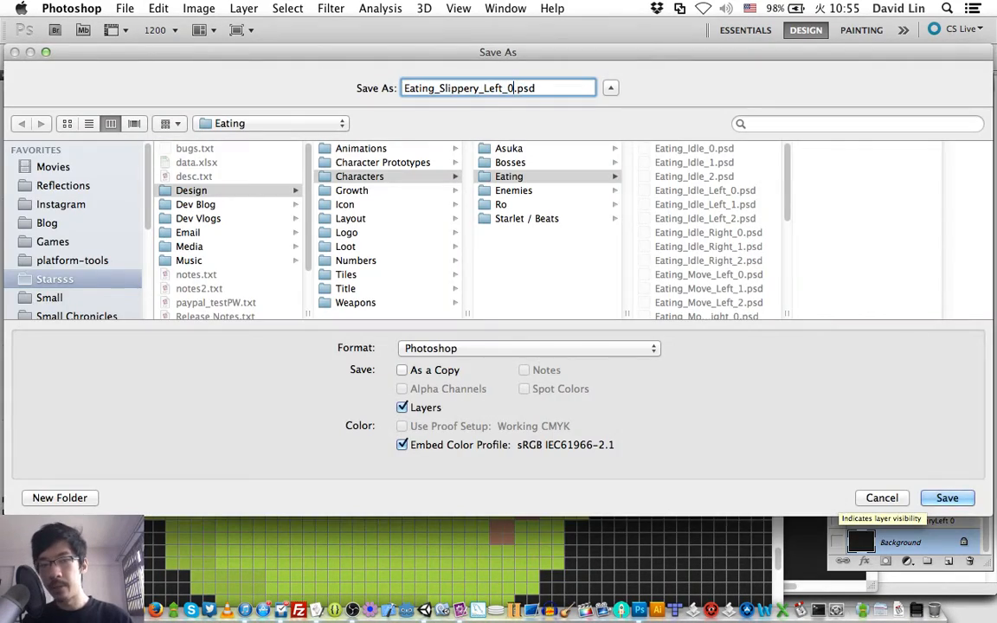
pyautogui.press('BackSpace')
pyautogui.write('1')
pyautogui.press('Return')
pyautogui.press('Return')
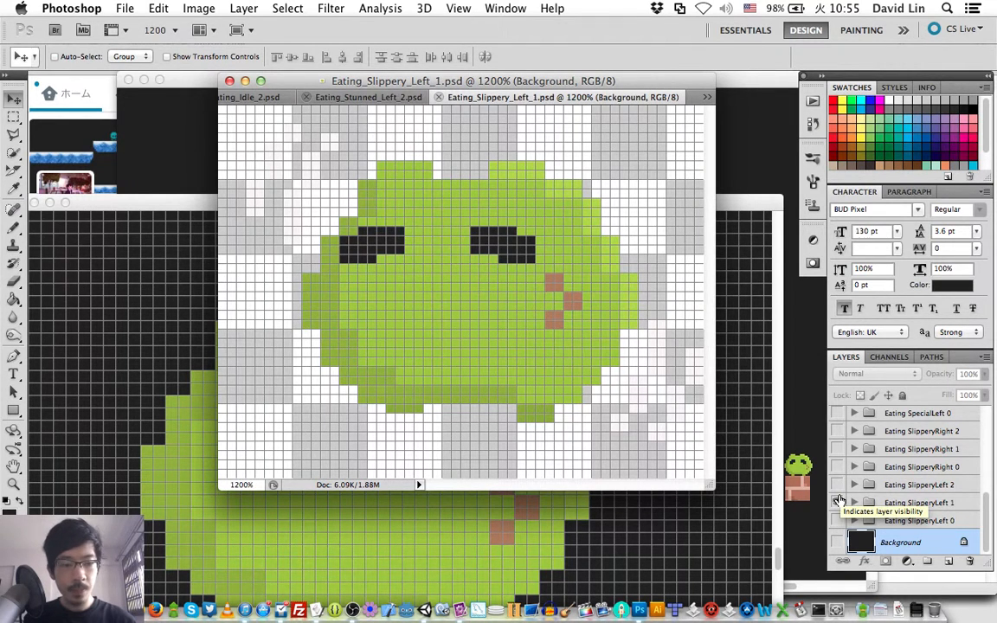
# - Make Eating SlipperyLeft 2 the only visible group and save the frame as Eating_Slippery_Left_2.psd
pyautogui.click(839, 502)
pyautogui.click(838, 486)
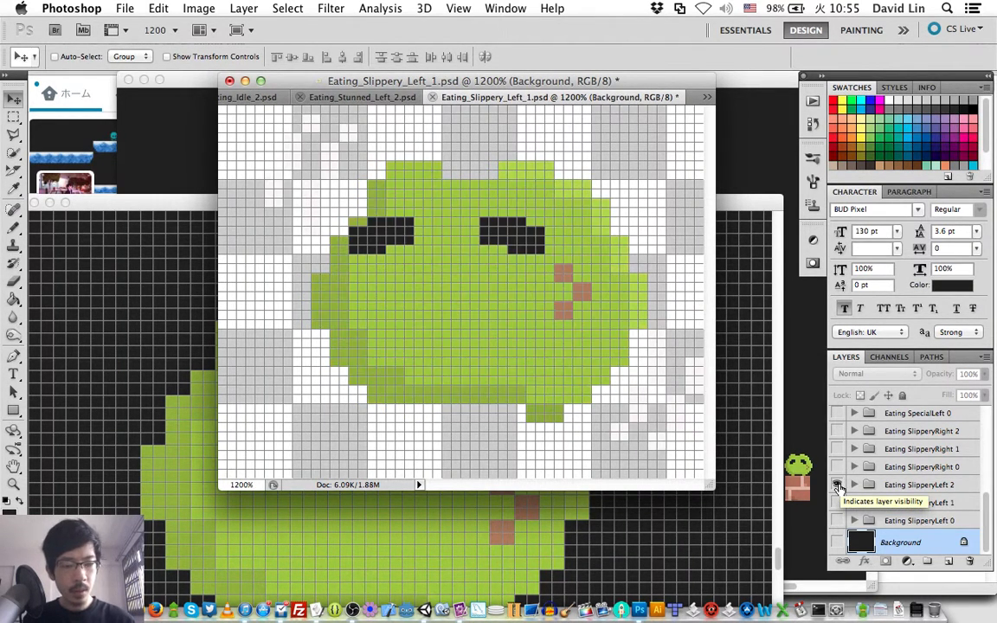
pyautogui.press('super+shift+s')
pyautogui.press('Right')
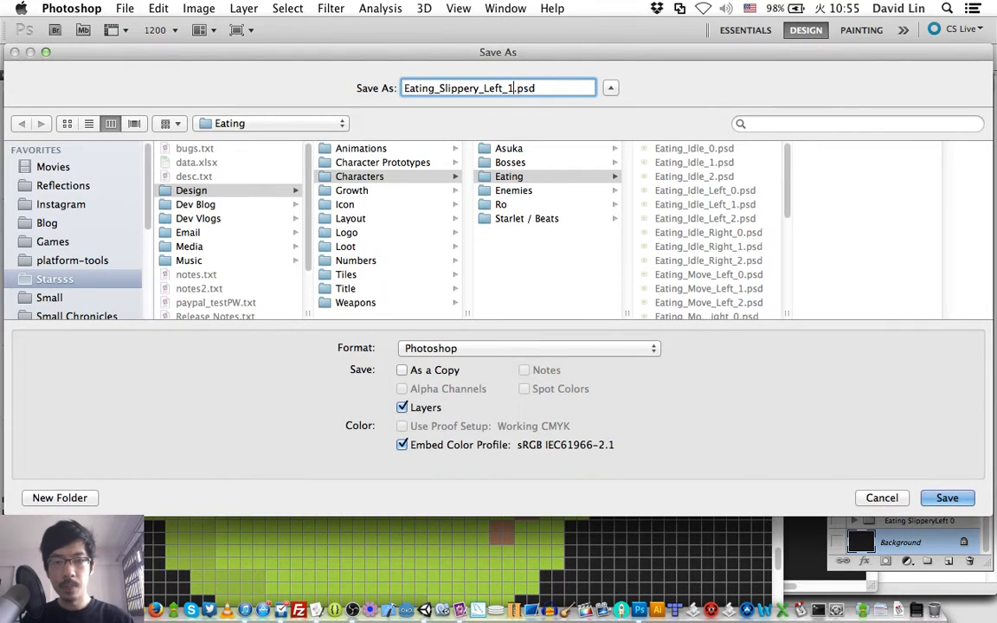
pyautogui.press('BackSpace')
pyautogui.write('2')
pyautogui.press('Return')
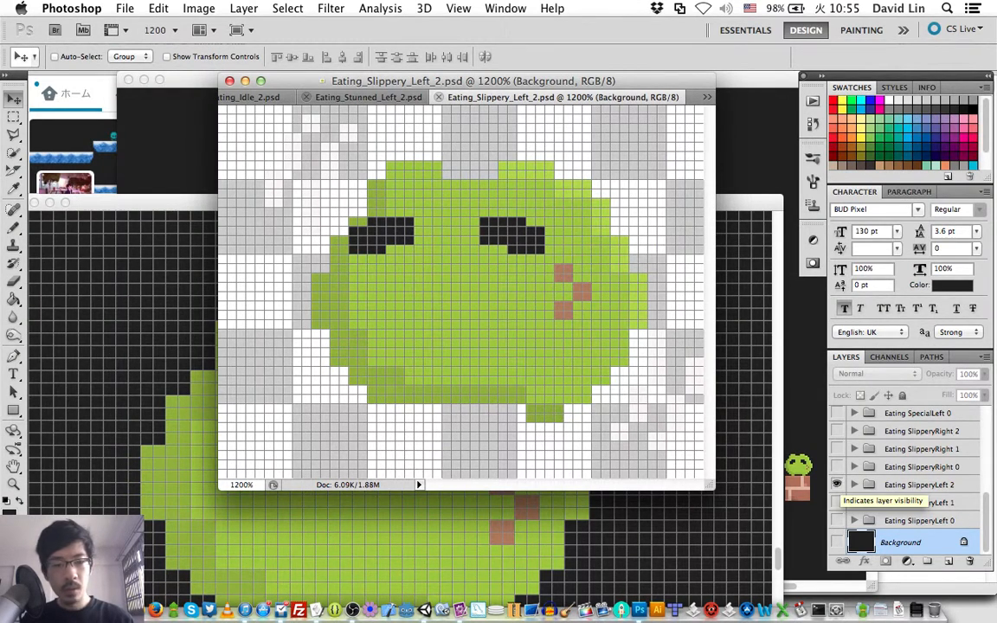
# - Select the Eating SlipperyRight 0 group and reopen the recently used file Eating_Slippery_Left_1.psd
pyautogui.click(837, 485)
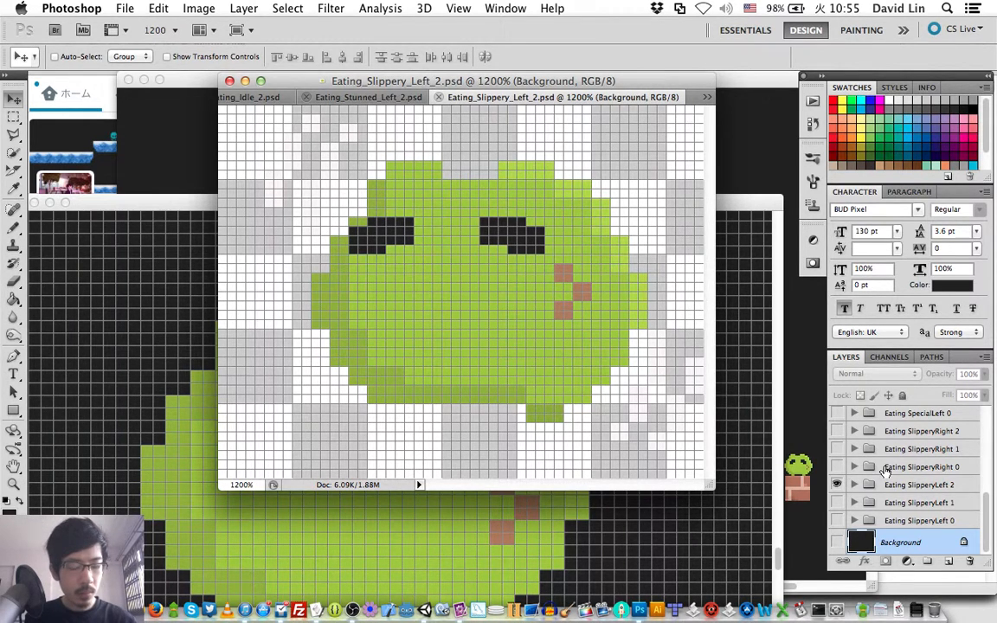
pyautogui.click(896, 469)
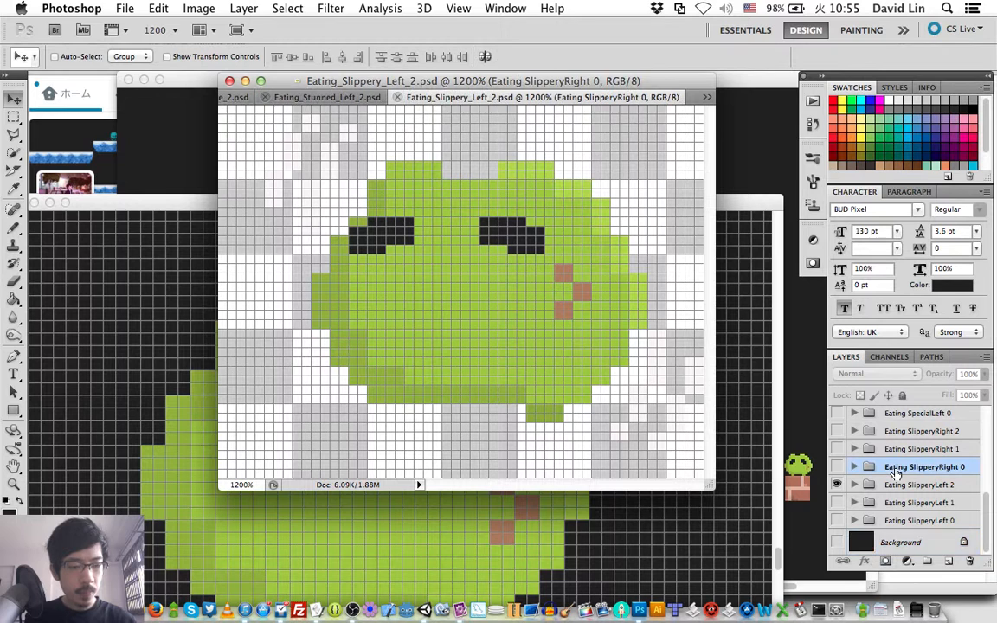
pyautogui.scroll(5, 900, 450)
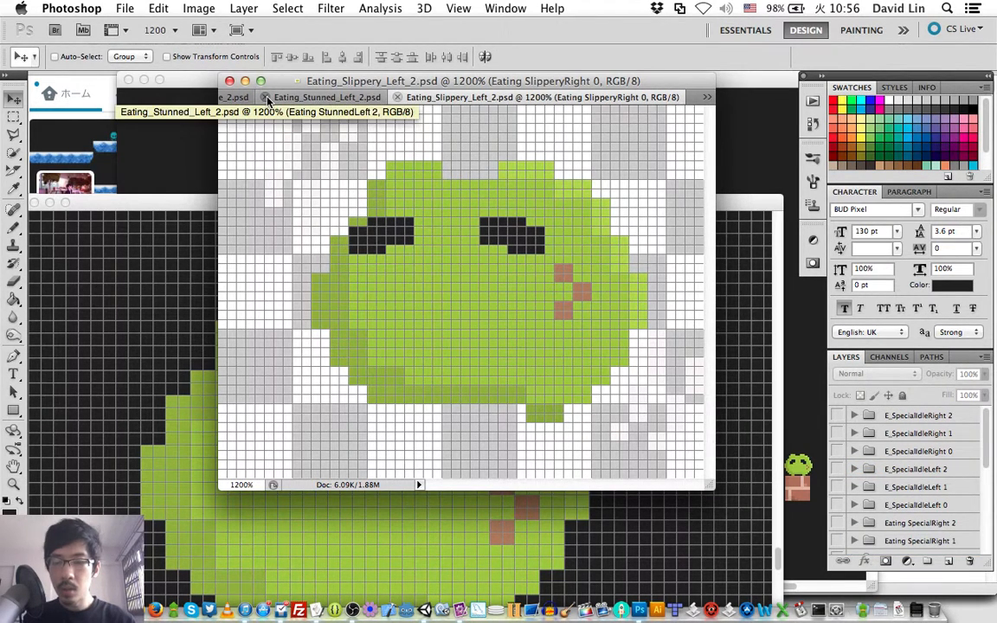
pyautogui.click(125, 8)
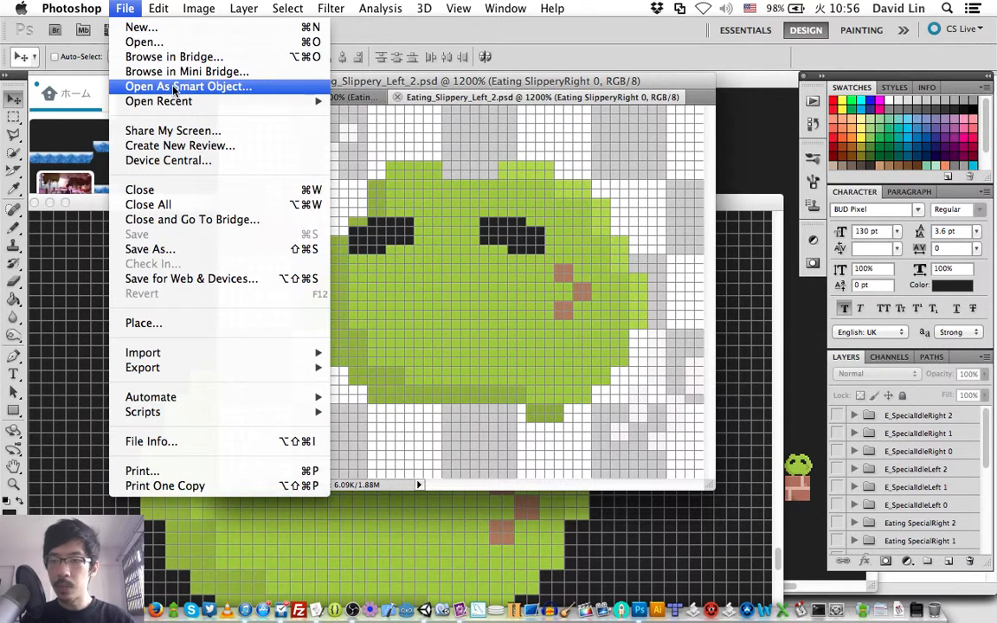
pyautogui.moveTo(260, 101)
pyautogui.click(353, 116)
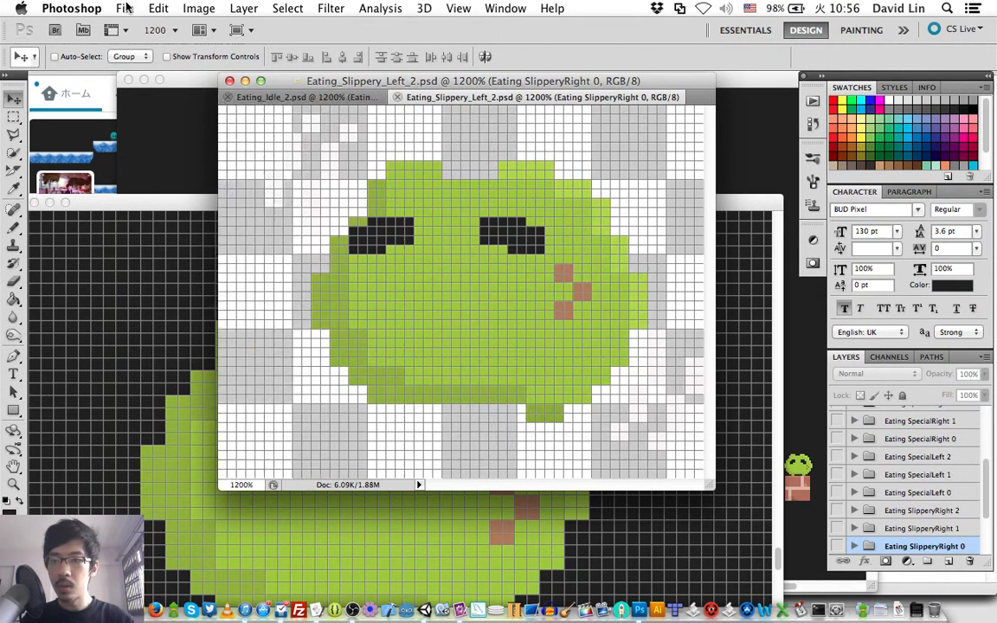
# - Reopen the recently used file Eating_Slippery_Left_0.psd
pyautogui.click(124, 8)
pyautogui.moveTo(207, 101)
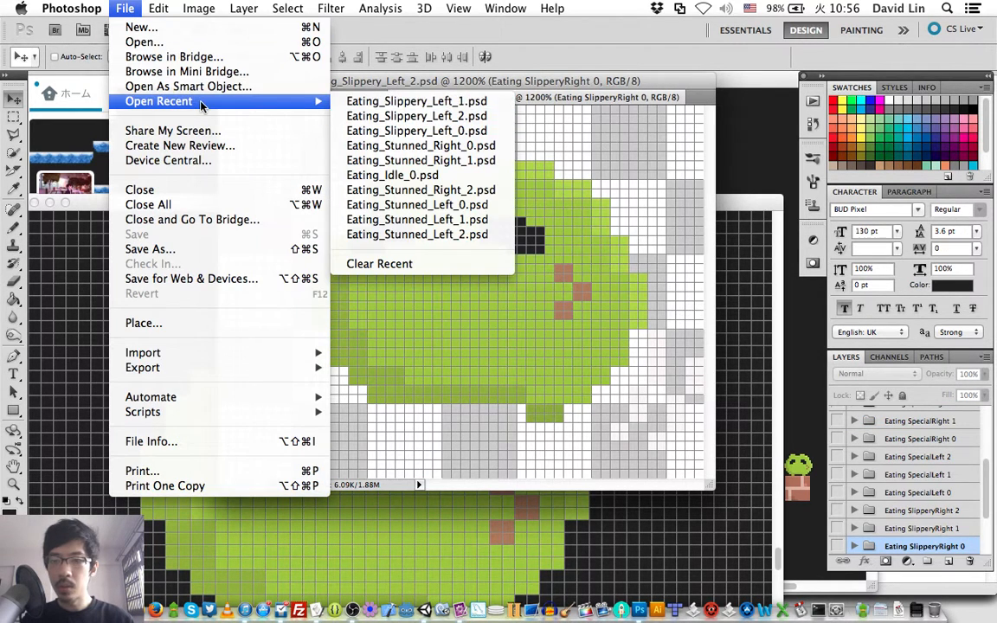
pyautogui.click(418, 130)
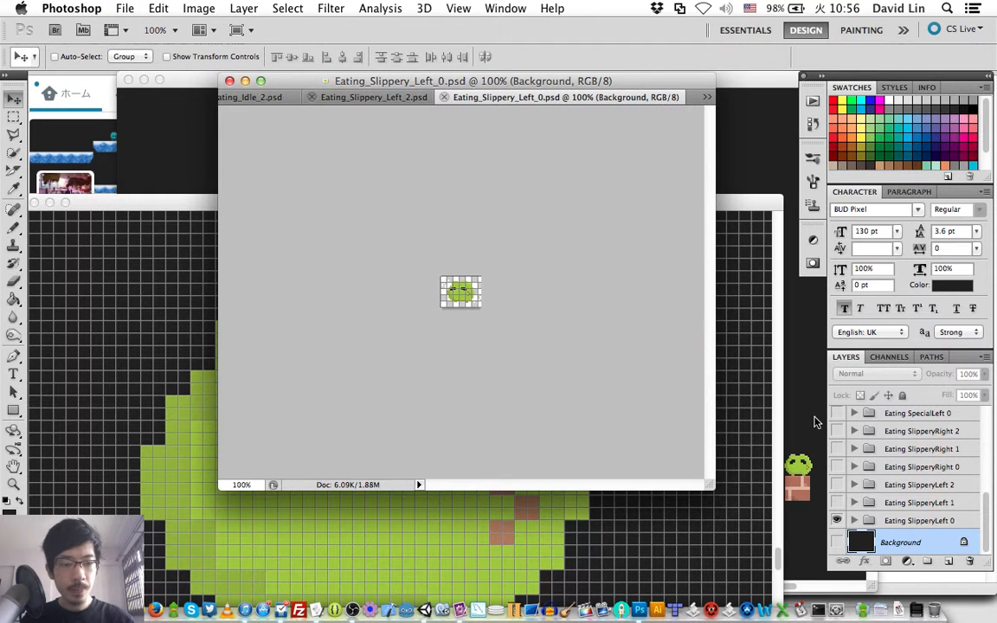
# - Delete all groups from Eating SlipperyRight 0 up to E_SpecialIdleRight 2, and save and close Eating_Slippery_Left_0.psd
pyautogui.click(897, 468)
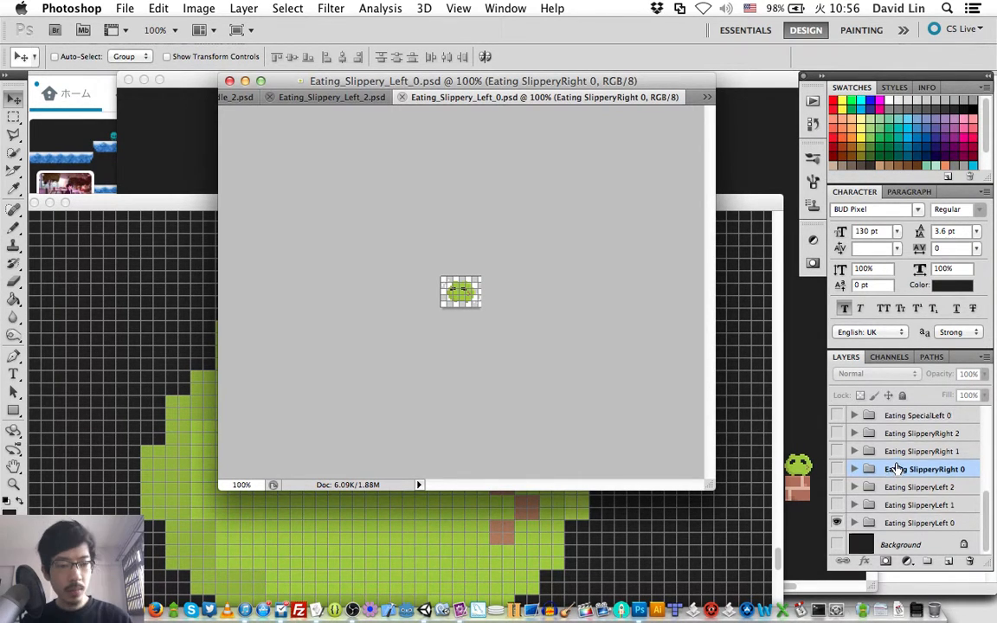
pyautogui.scroll(5, 907, 443)
pyautogui.keyDown('shift'); pyautogui.click(913, 416); pyautogui.keyUp('shift')
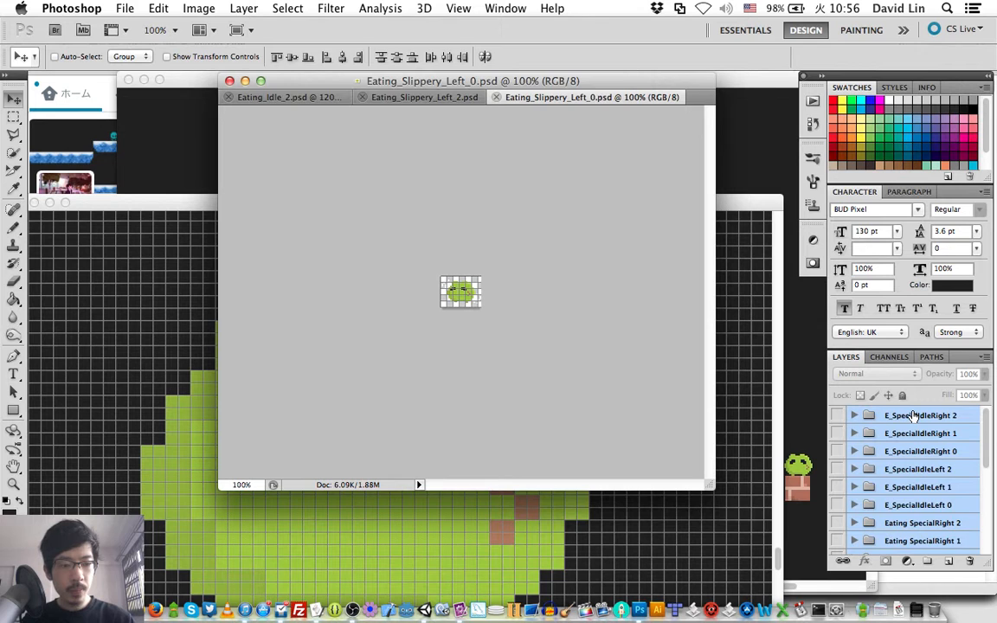
pyautogui.press('Delete')
pyautogui.press('super+s')
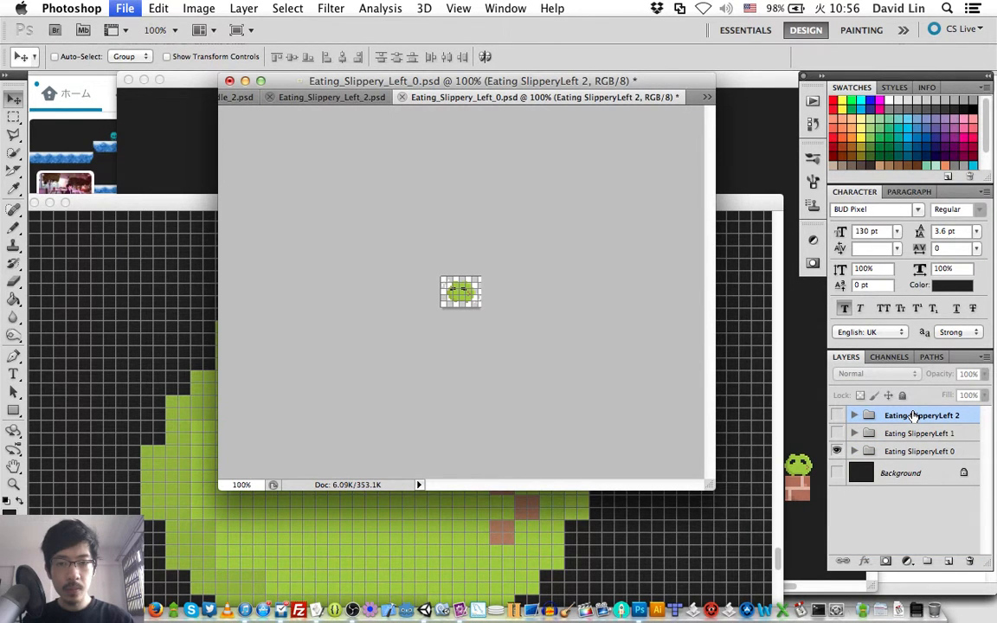
pyautogui.click(404, 97)
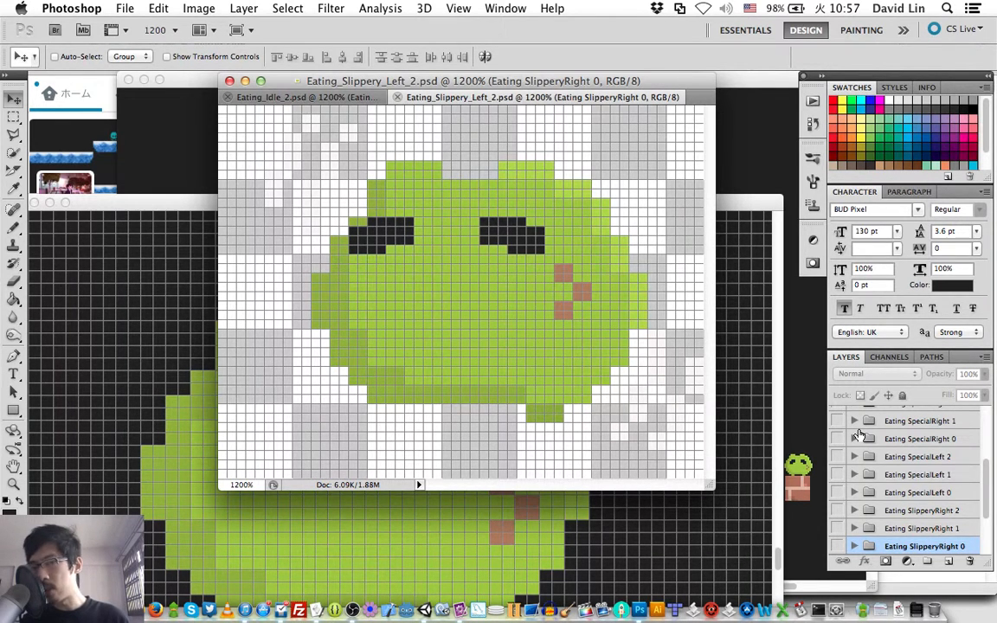
# - Show the Eating SlipperyRight 0 group and delete the three Eating SlipperyLeft groups in Eating_Slippery_Left_2.psd
pyautogui.scroll(-4, 855, 445)
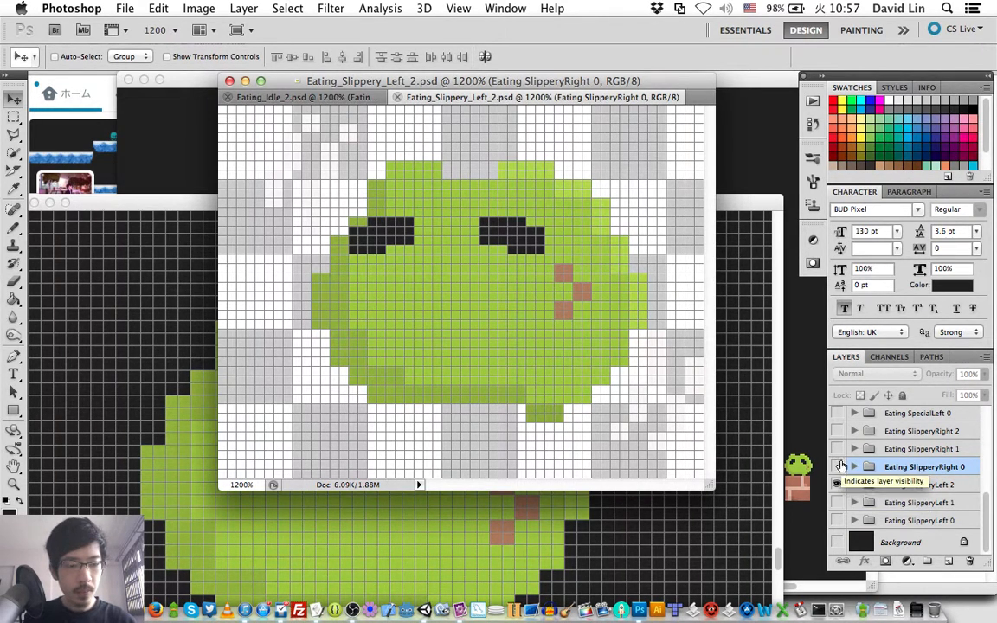
pyautogui.click(840, 467)
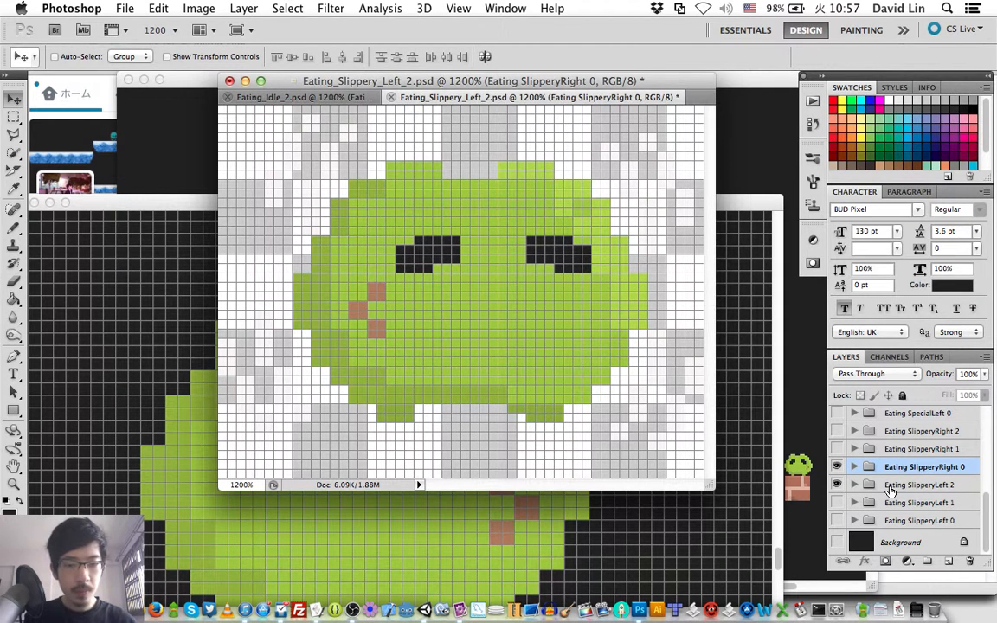
pyautogui.click(896, 483)
pyautogui.keyDown('shift'); pyautogui.click(898, 520); pyautogui.keyUp('shift')
pyautogui.press('BackSpace')
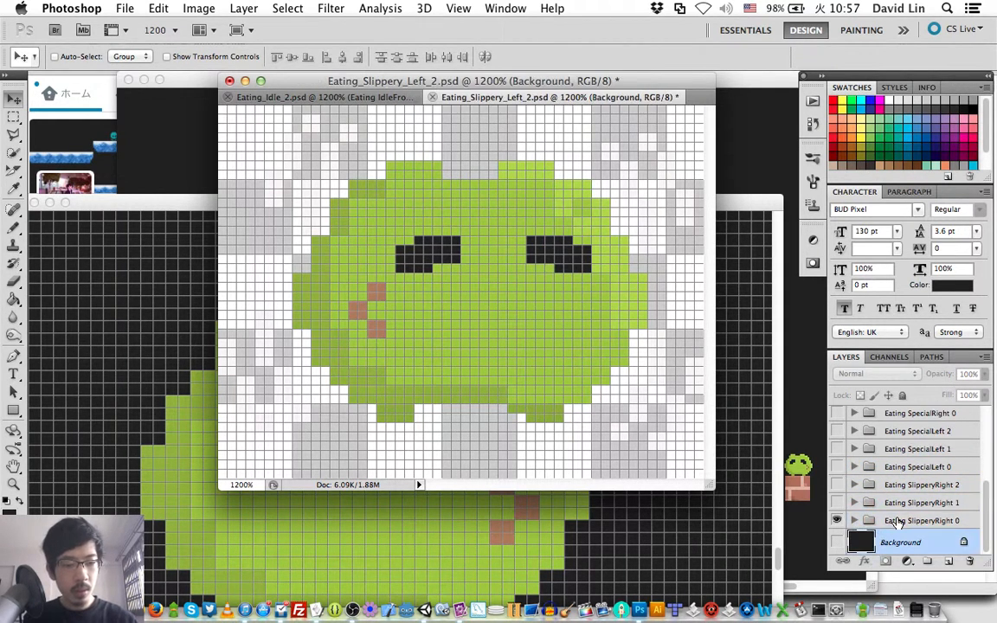
# - Save the SlipperyRight 0 frame as Eating_Slippery_Right_0.psd with maximized compatibility
pyautogui.press('super+shift+s')
pyautogui.press('Right')
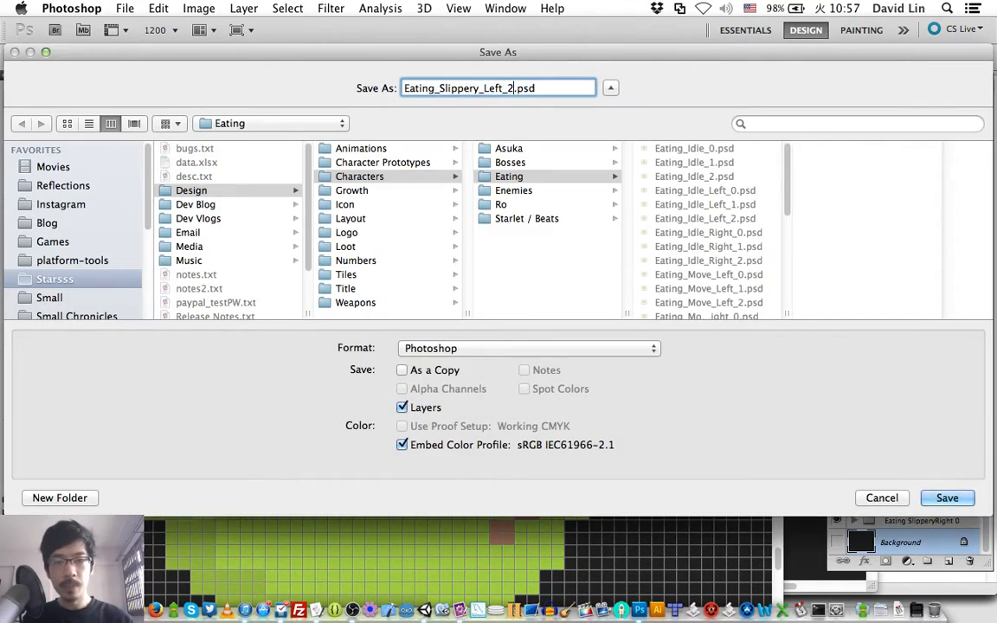
pyautogui.press('BackSpace')
pyautogui.write('0')
pyautogui.press('Left')
pyautogui.press('BackSpace')
pyautogui.press('BackSpace')
pyautogui.press('BackSpace')
pyautogui.press('BackSpace')
pyautogui.press('BackSpace')
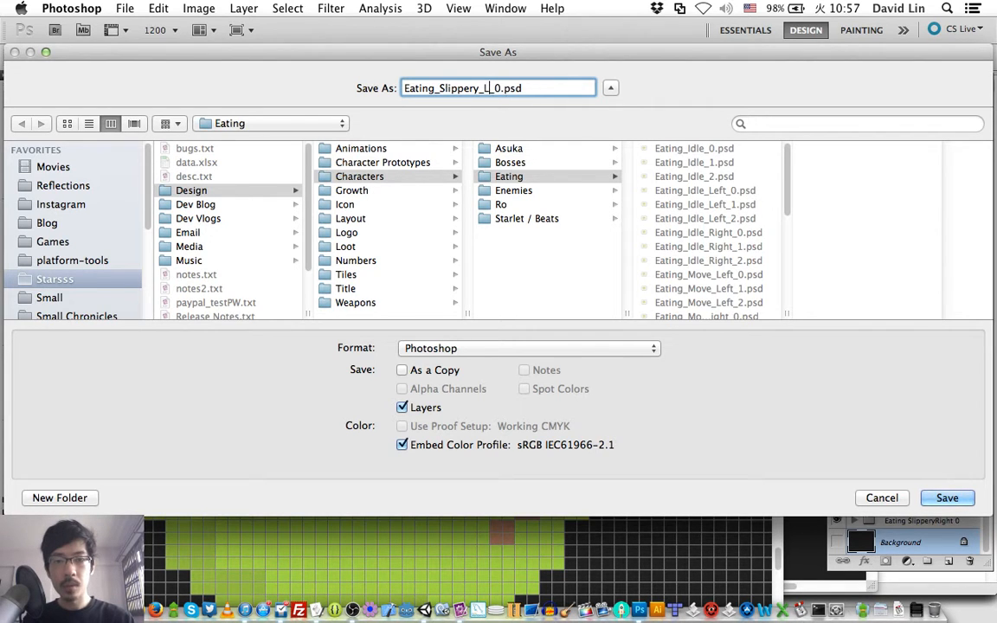
pyautogui.write('Right')
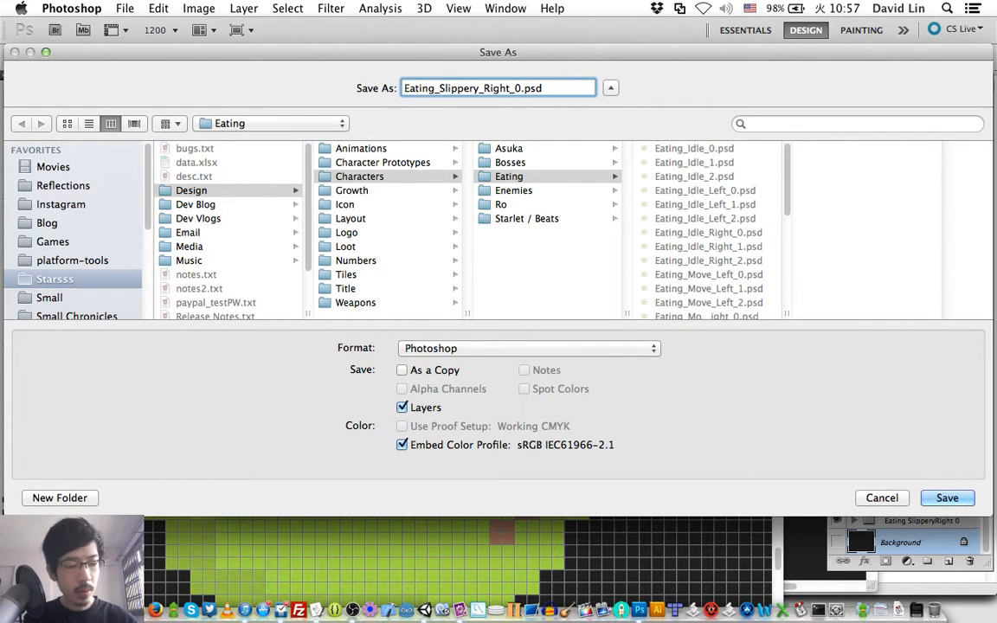
pyautogui.press('Return')
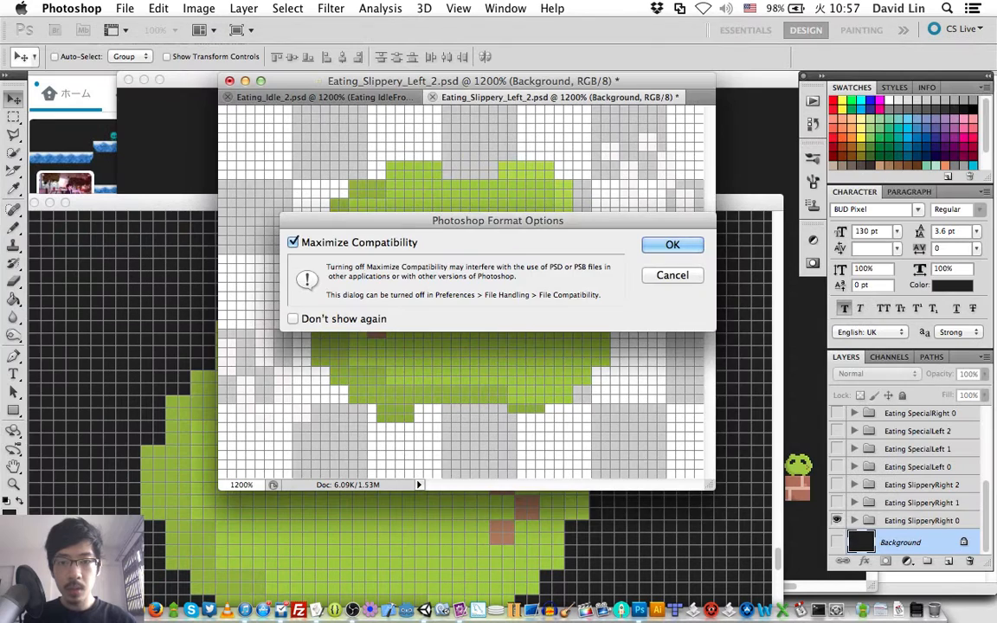
pyautogui.press('Return')
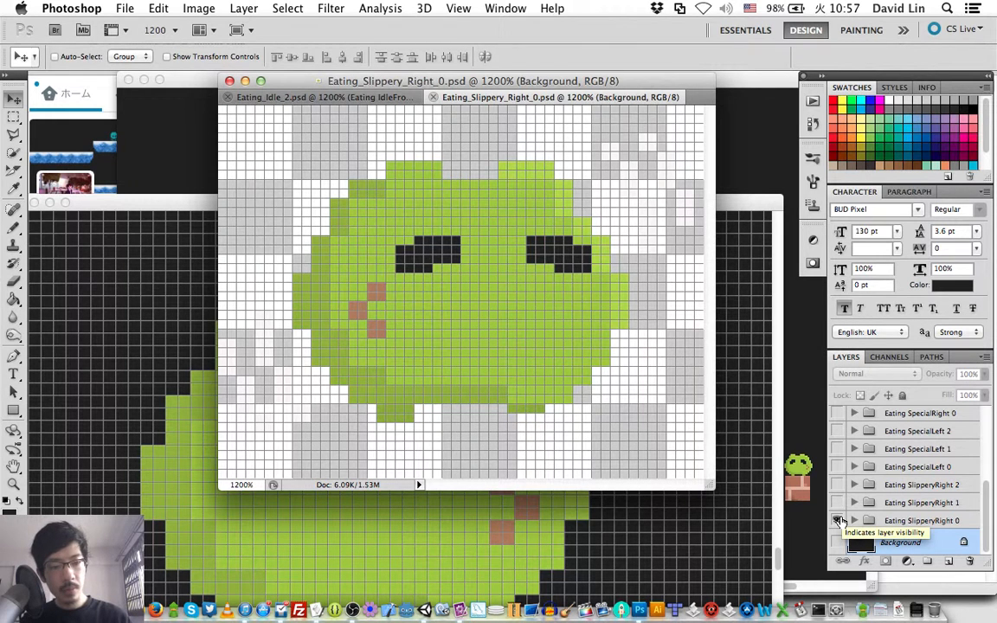
# - Hide SlipperyRight 0, show the Eating SlipperyRight 1 group, and save the frame as Eating_Slippery_Right_1.psd
pyautogui.click(838, 520)
pyautogui.click(839, 503)
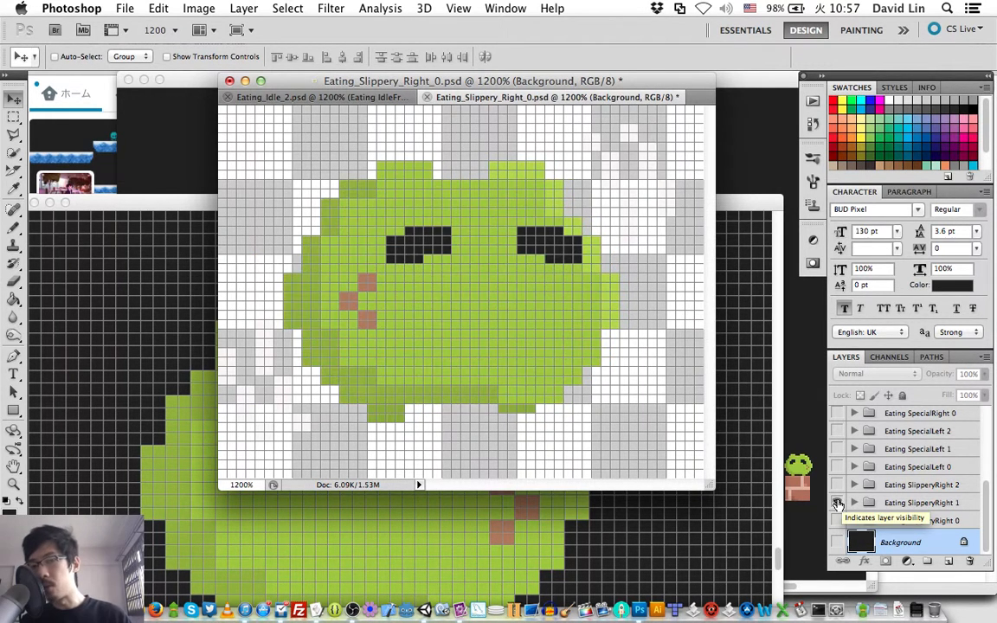
pyautogui.press('super+shift+s')
pyautogui.press('Right')
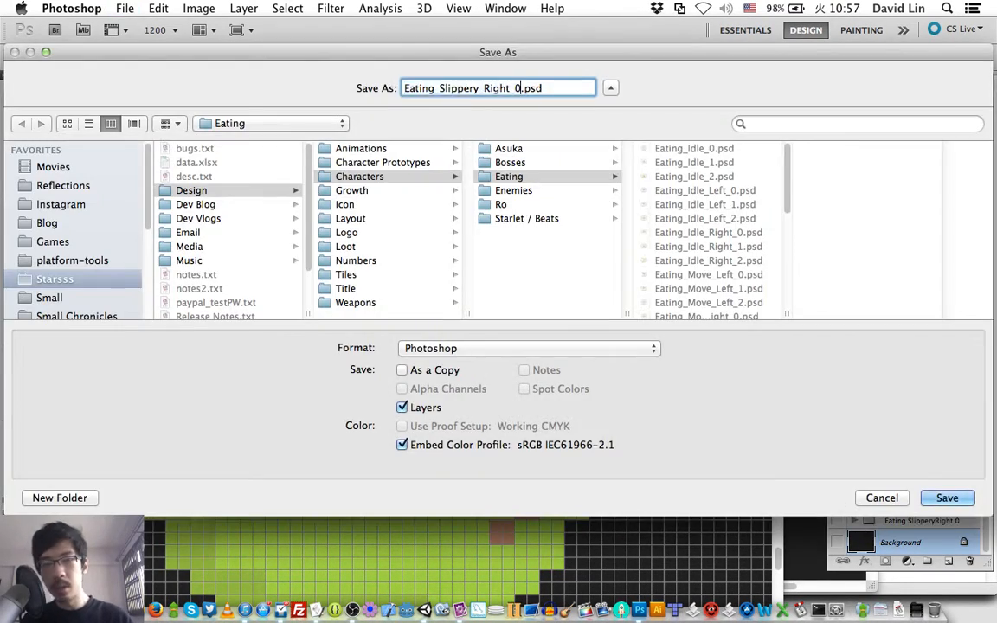
pyautogui.press('BackSpace')
pyautogui.write('1')
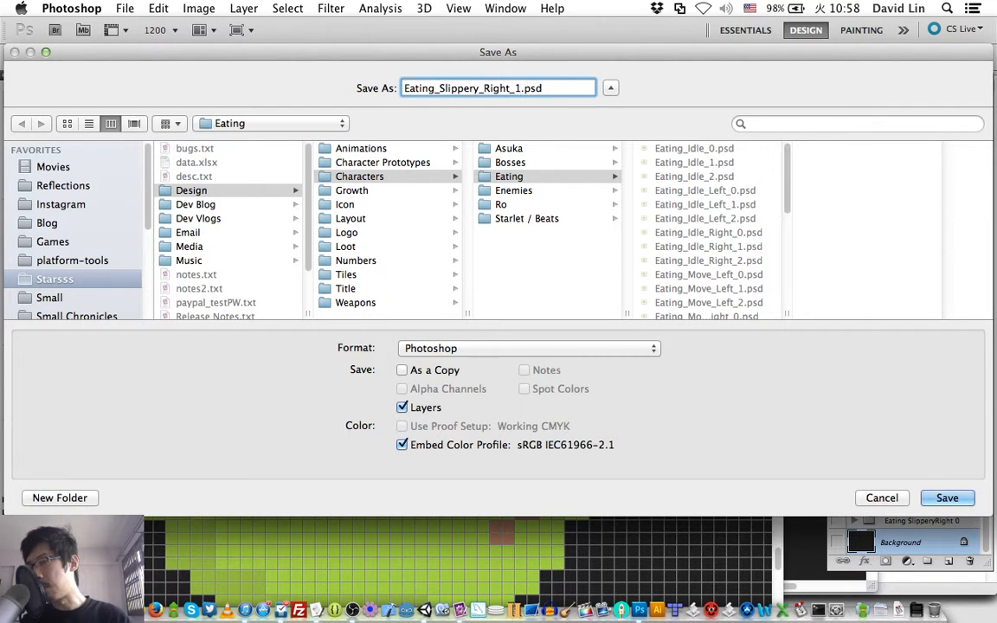
pyautogui.press('BackSpace')
pyautogui.write('0')
pyautogui.press('Return')
pyautogui.press('Return')
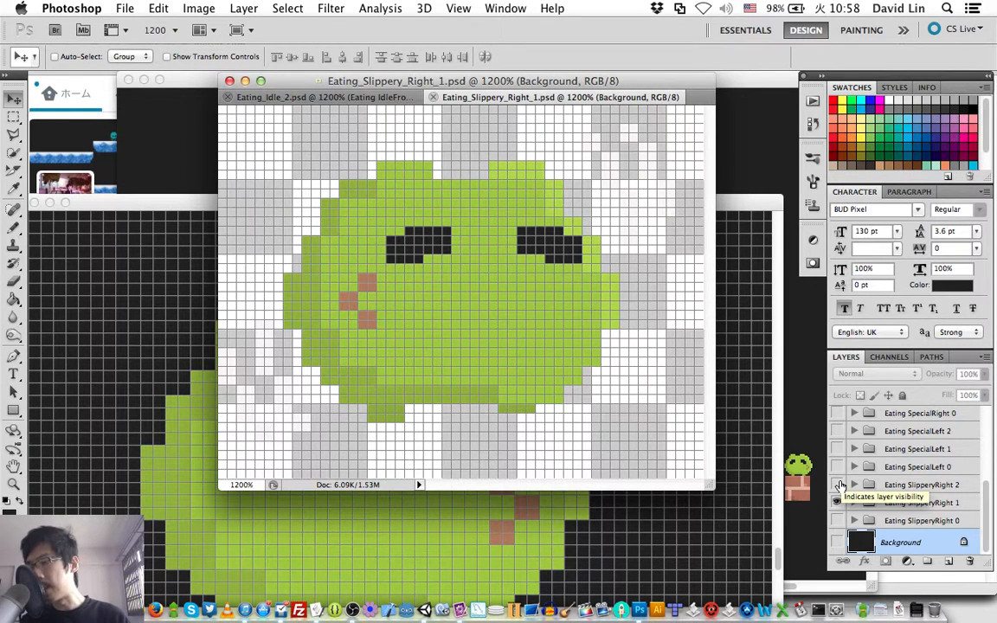
# - Show Eating SlipperyRight 2 in place of SlipperyRight 1 and save the frame as Eating_Slippery_Right_2.psd
pyautogui.click(838, 485)
pyautogui.click(838, 503)
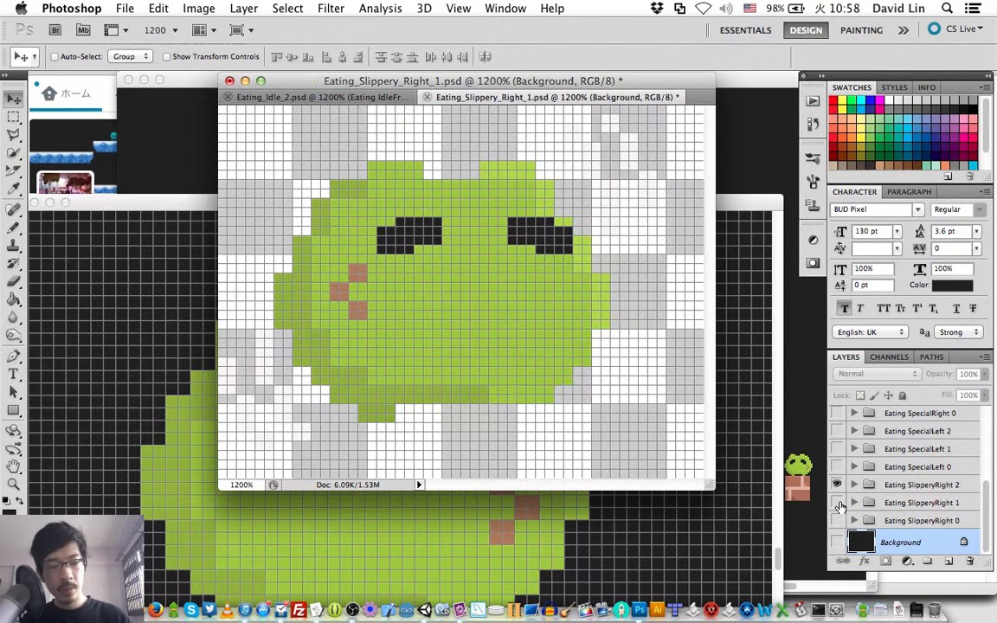
pyautogui.press('shift+super+s')
pyautogui.press('Right')
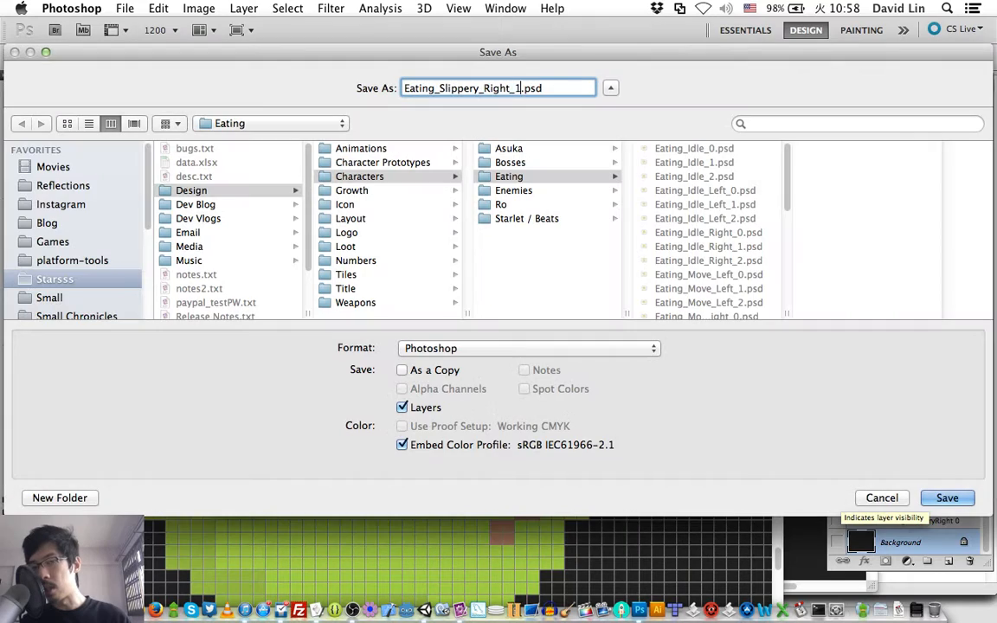
pyautogui.press('BackSpace')
pyautogui.write('2')
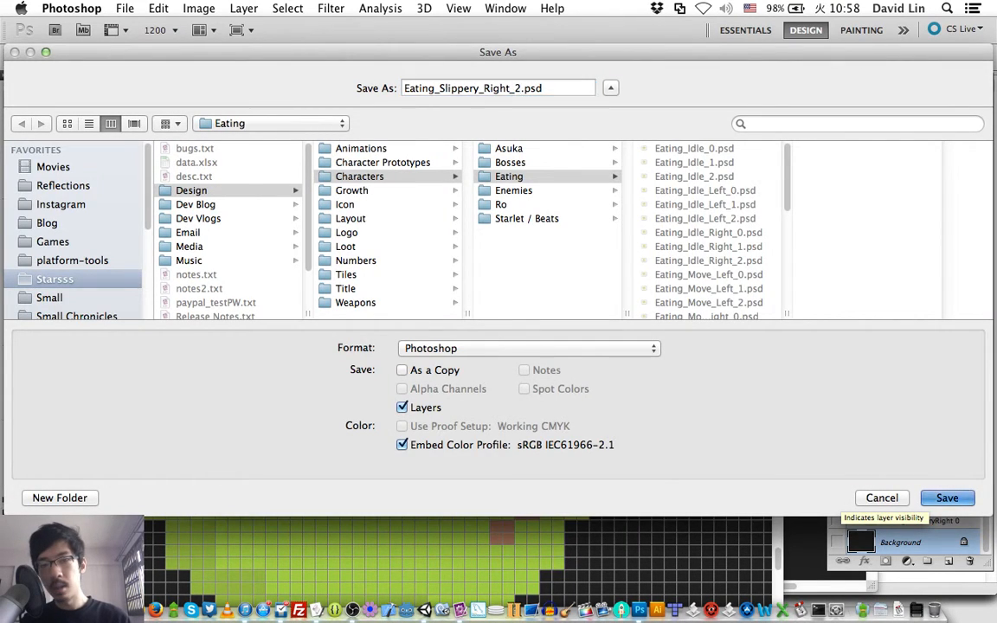
pyautogui.press('Return')
pyautogui.press('Return')
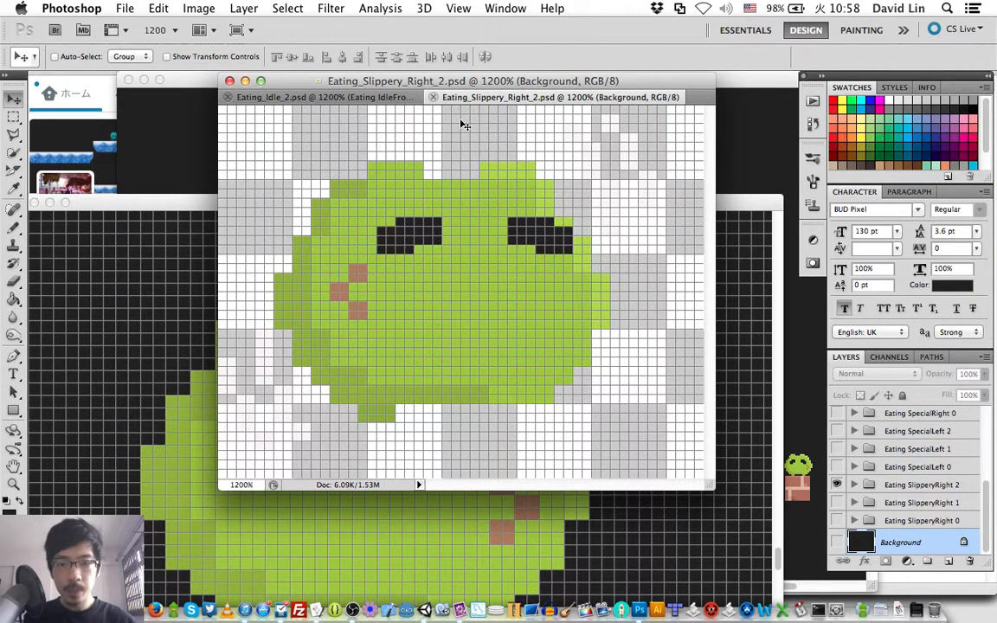
# - Reopen the recently used file Eating_Slippery_Right_1.psd
pyautogui.moveTo(272, 96); pyautogui.dragTo(191, 82)
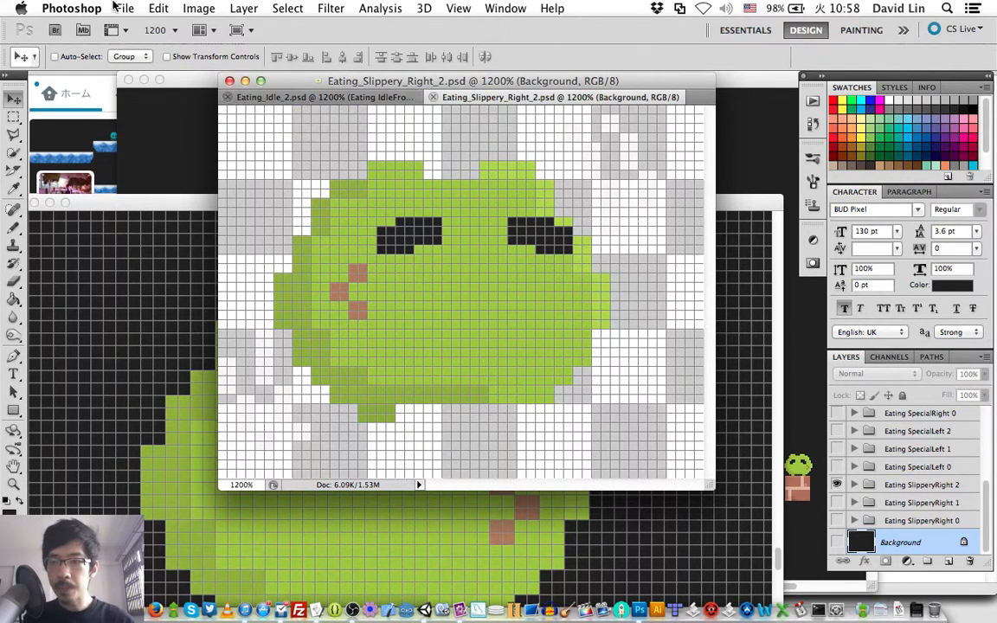
pyautogui.click(125, 8)
pyautogui.moveTo(173, 101)
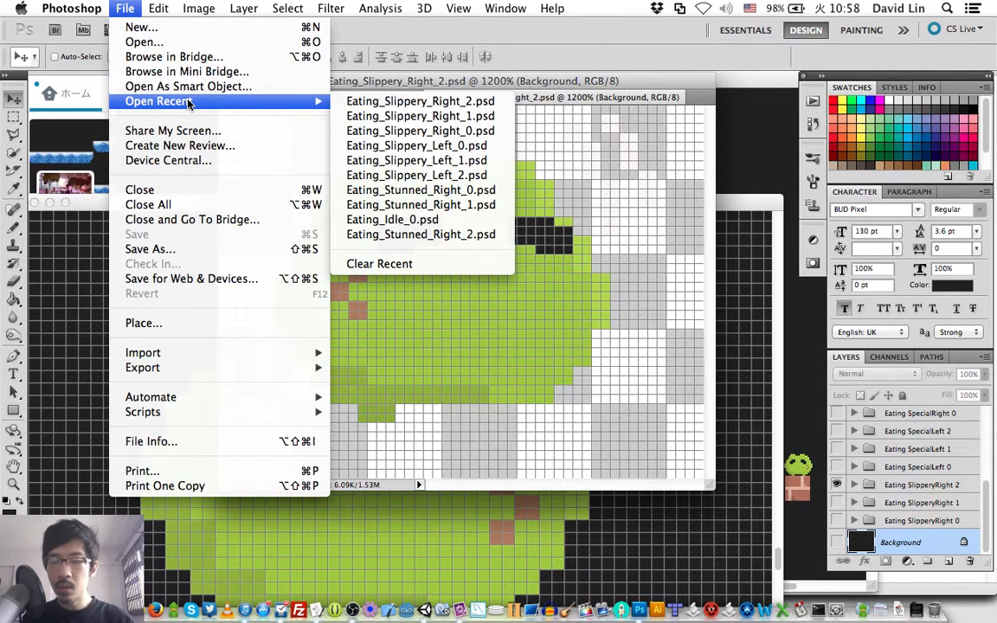
pyautogui.click(358, 118)
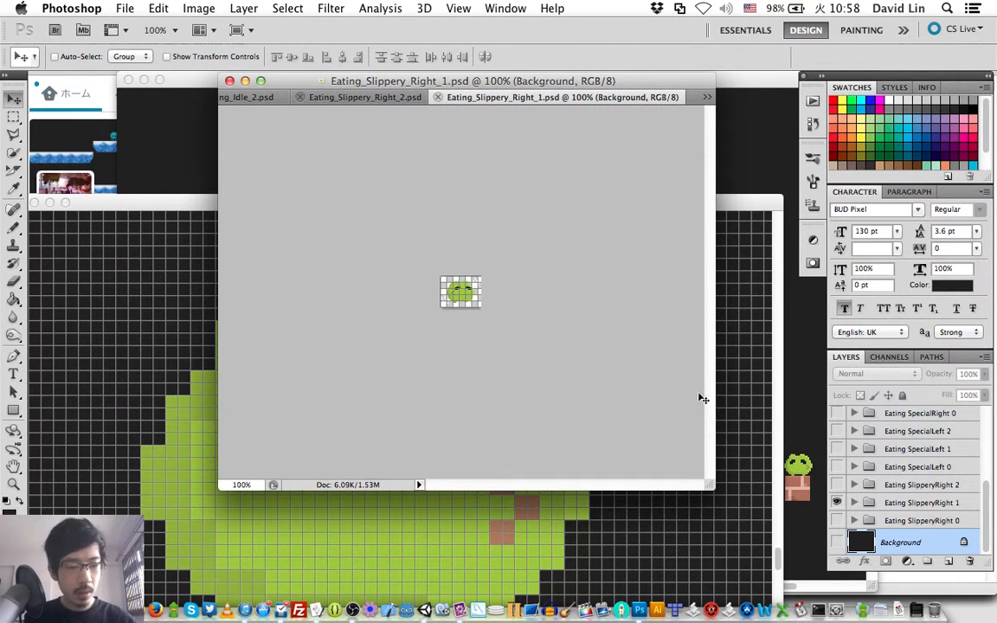
# - Delete all groups from Eating SpecialLeft 0 upward, keeping the three SlipperyRight groups, and save and close Eating_Slippery_Right_1.psd
pyautogui.click(917, 468)
pyautogui.scroll(3, 938, 421)
pyautogui.scroll(3, 938, 422)
pyautogui.click(933, 419)
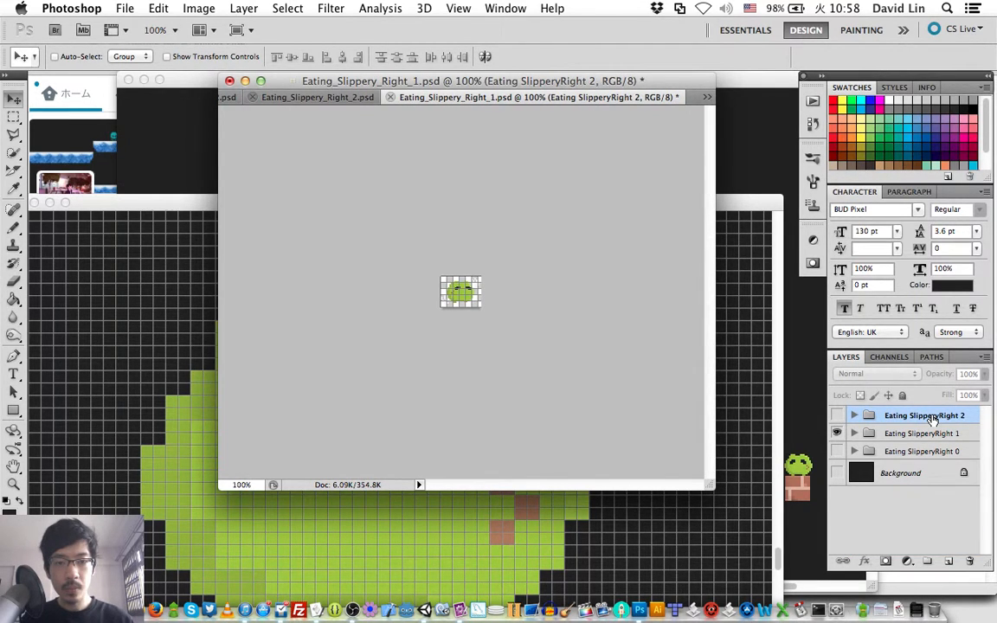
pyautogui.press('super+s')
pyautogui.press('super+w')
# - Reopen the recently used file Eating_Slippery_Right_0.psd
pyautogui.click(123, 8)
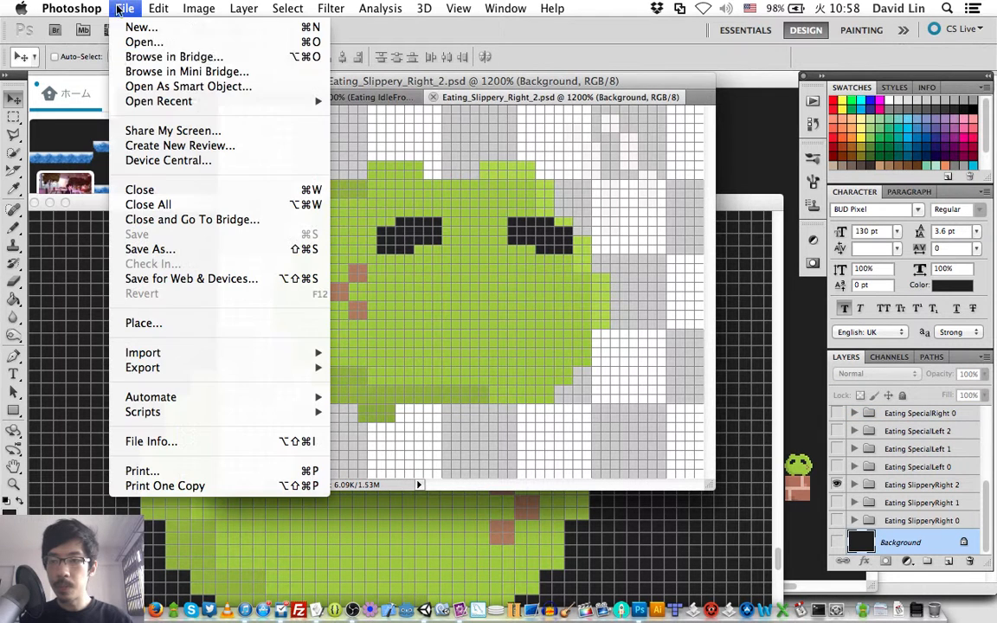
pyautogui.moveTo(211, 103)
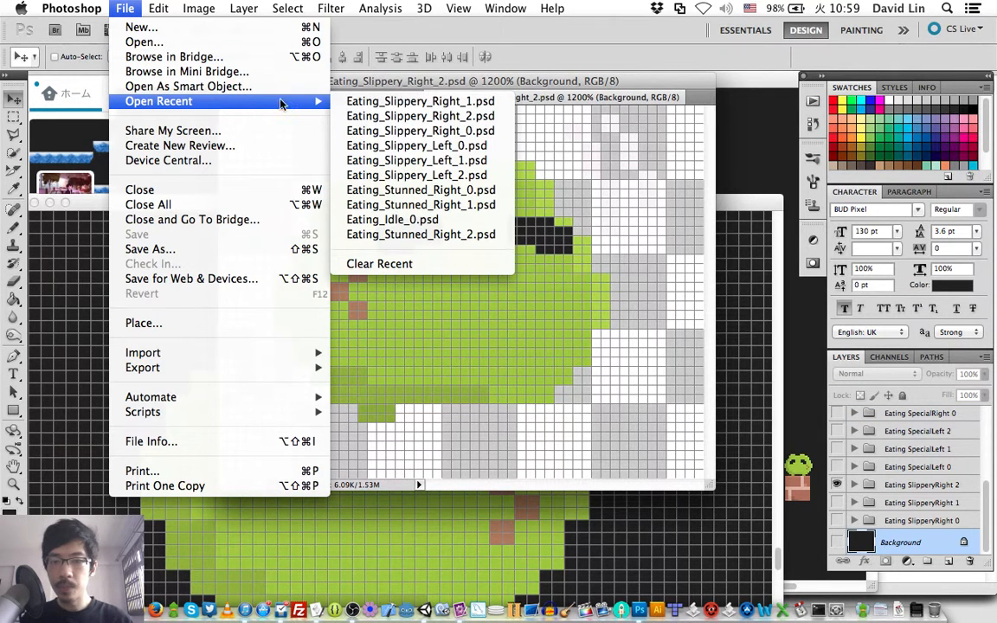
pyautogui.click(364, 130)
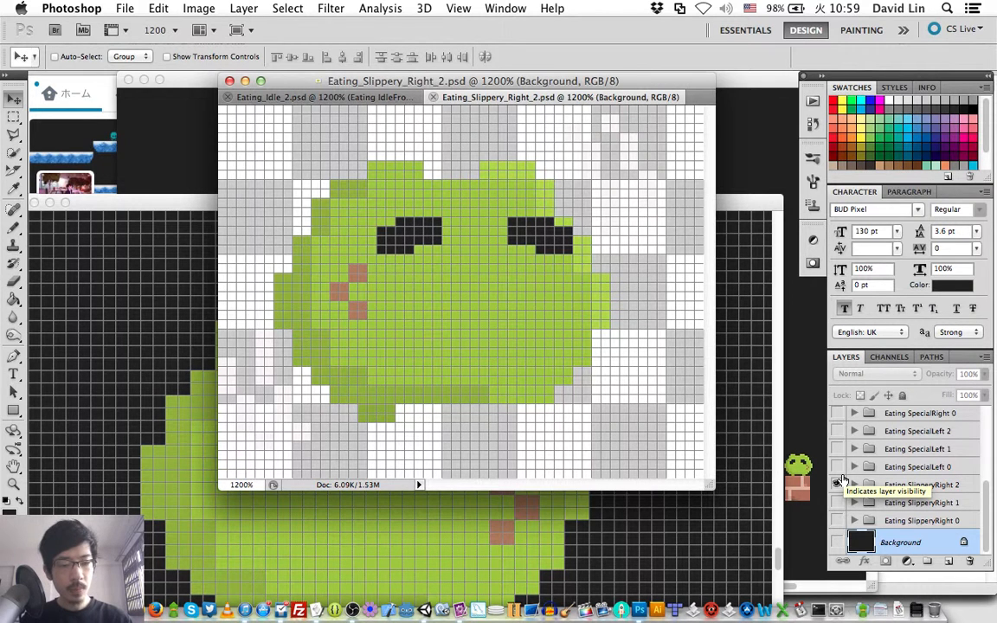
# - Delete the three Eating SlipperyRight groups in Eating_Slippery_Right_2.psd and show the Eating SpecialLeft 0 group
pyautogui.click(837, 485)
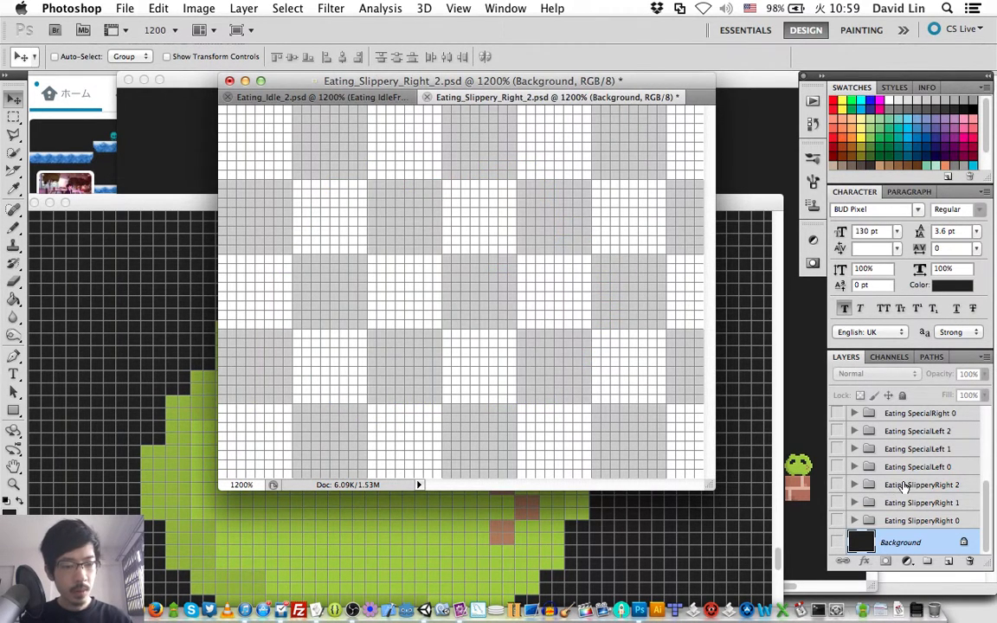
pyautogui.click(901, 485)
pyautogui.press('BackSpace')
pyautogui.press('BackSpace')
pyautogui.press('BackSpace')
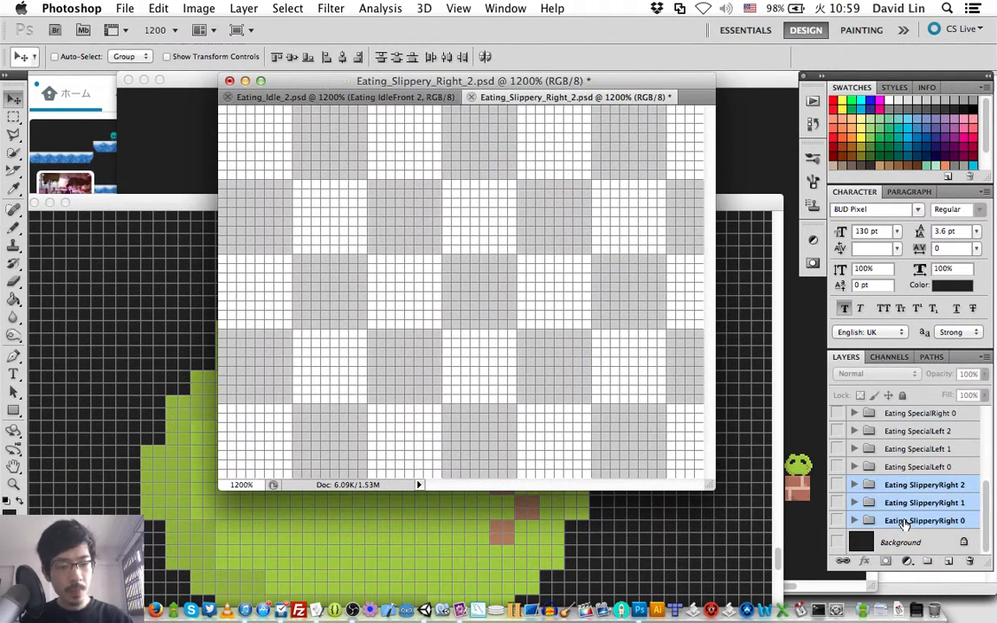
pyautogui.click(838, 520)
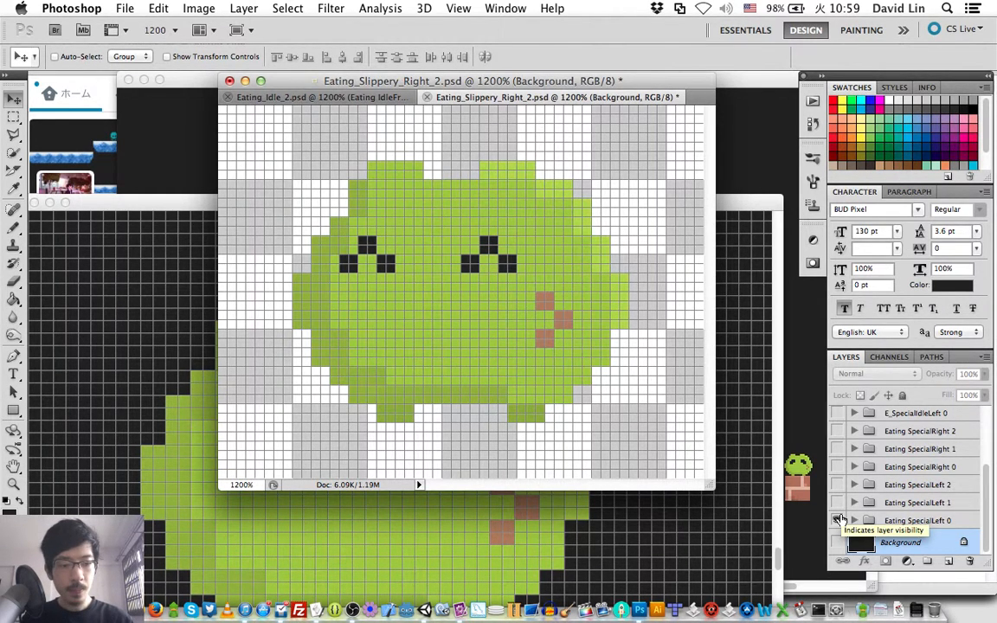
# - Save the SpecialLeft 0 frame as Eating_Special_Left_0.psd with maximized compatibility
pyautogui.press('shift+super+s')
pyautogui.press('Right')
pyautogui.press('BackSpace')
pyautogui.write('0')
pyautogui.press('Left')
pyautogui.press('Left')
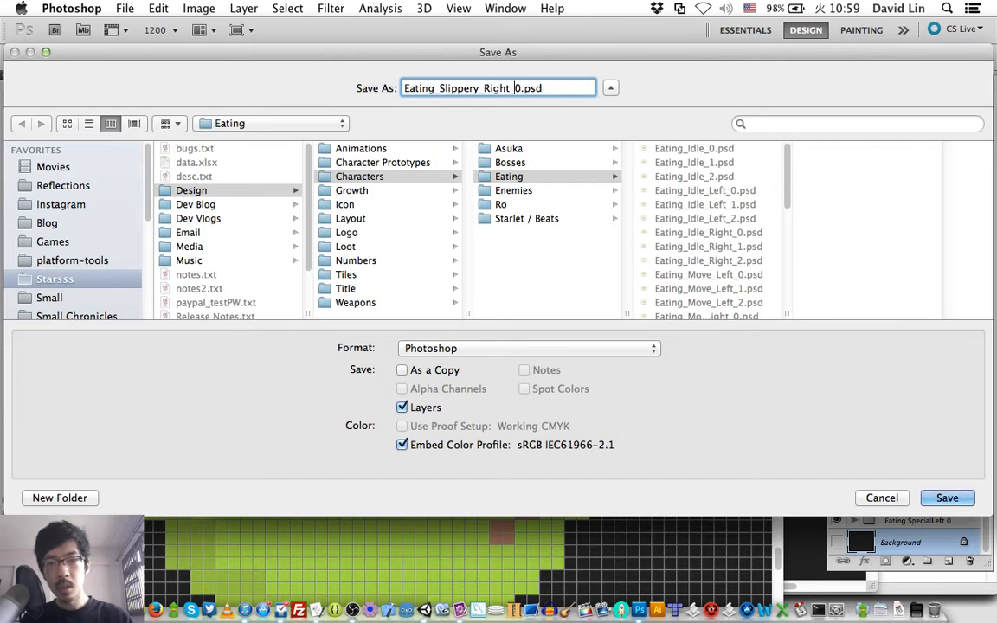
pyautogui.press('BackSpace')
pyautogui.press('BackSpace')
pyautogui.press('BackSpace')
pyautogui.press('BackSpace')
pyautogui.press('BackSpace')
pyautogui.press('BackSpace')
pyautogui.press('BackSpace')
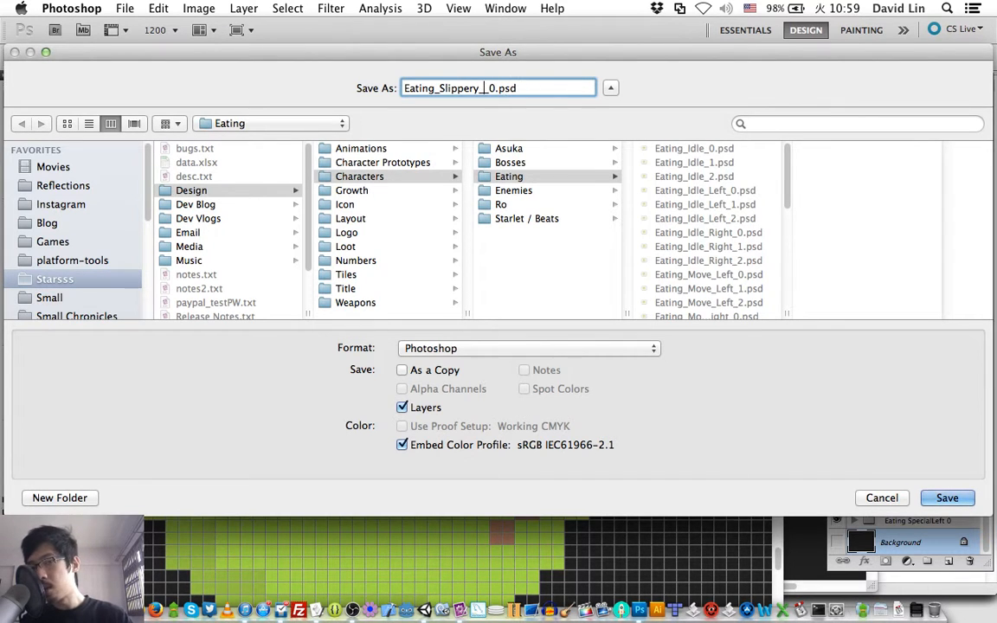
pyautogui.press('BackSpace')
pyautogui.press('BackSpace')
pyautogui.press('BackSpace')
pyautogui.press('BackSpace')
pyautogui.press('BackSpace')
pyautogui.press('BackSpace')
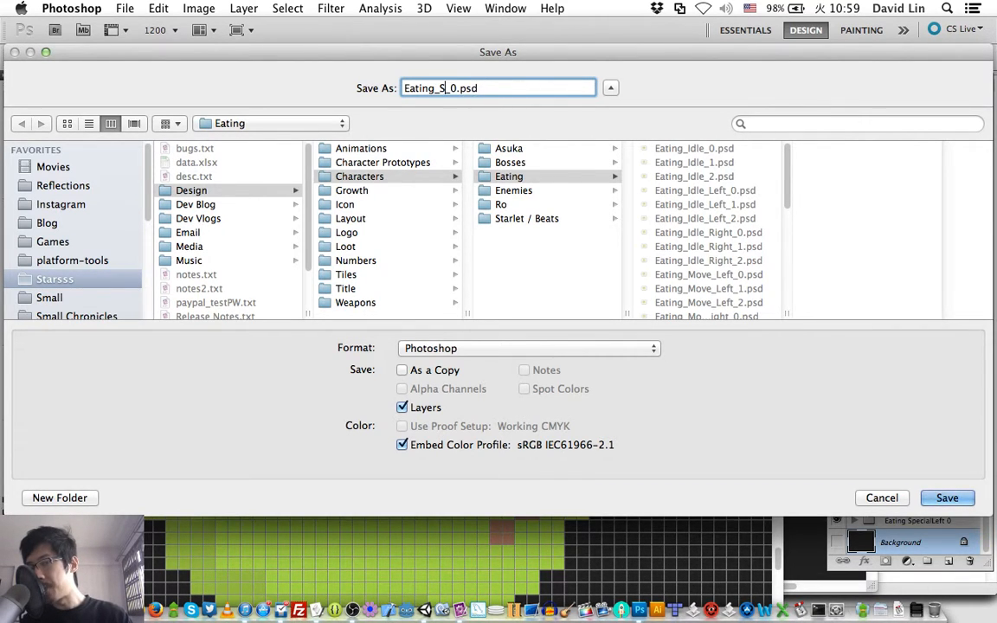
pyautogui.write('pecial_Left')
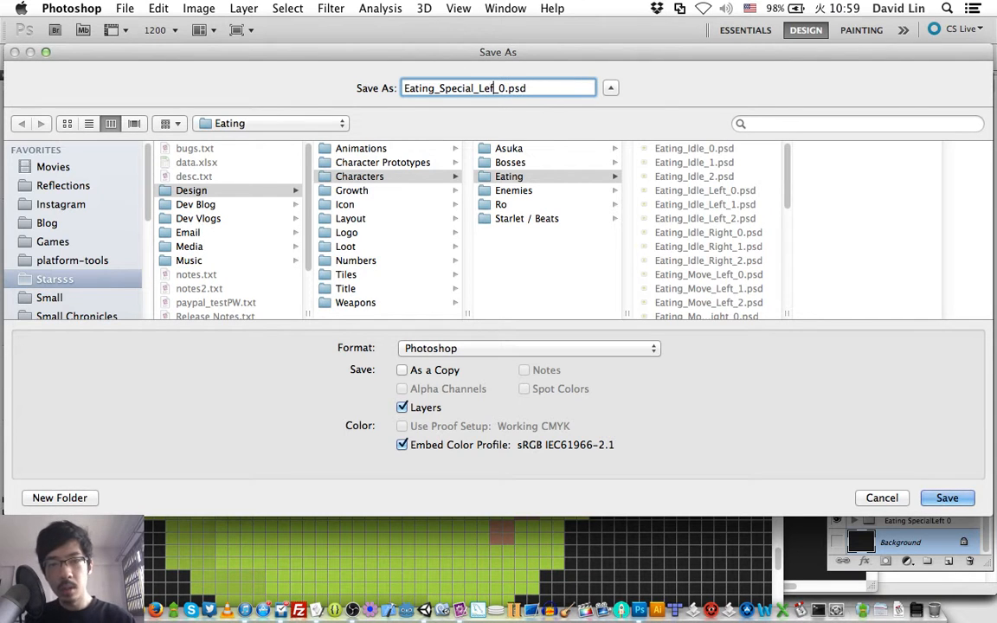
pyautogui.press('Return')
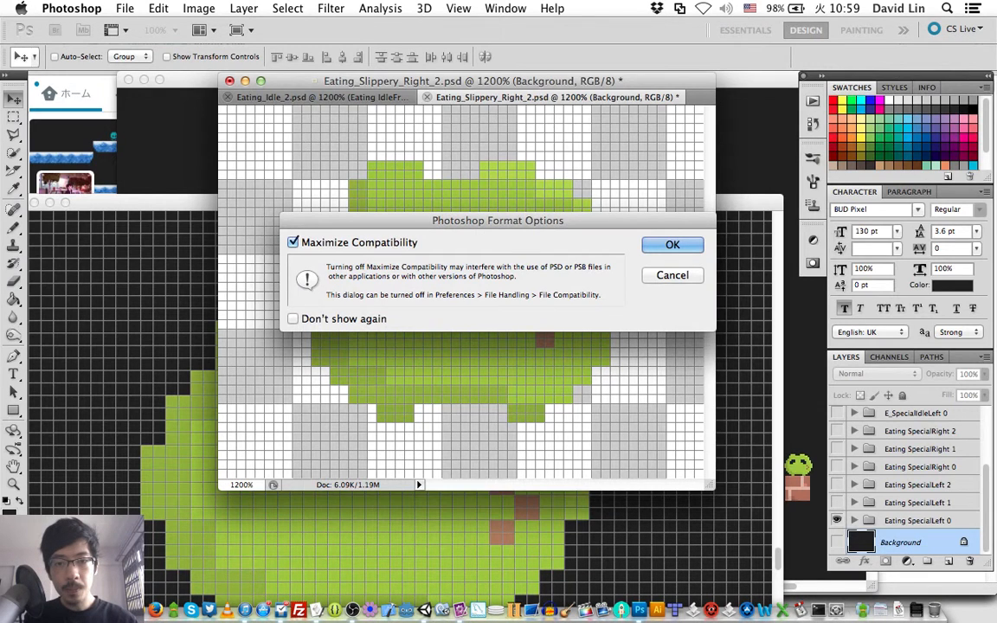
pyautogui.press('Return')
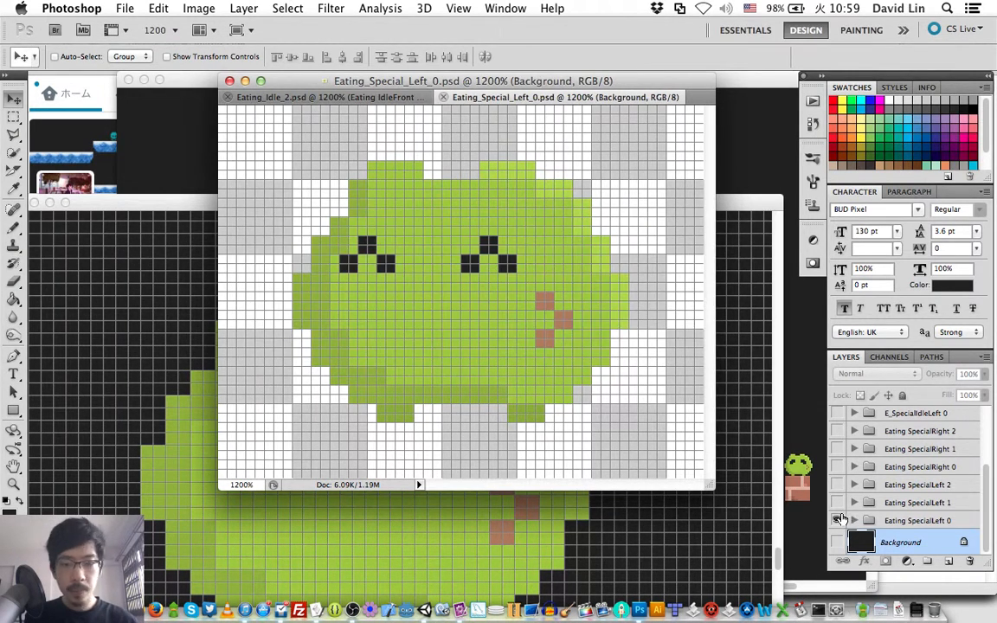
# - Hide SpecialLeft 0, show the Eating SpecialLeft 1 group, and save the frame as Eating_Special_Left_1.psd
pyautogui.click(838, 517)
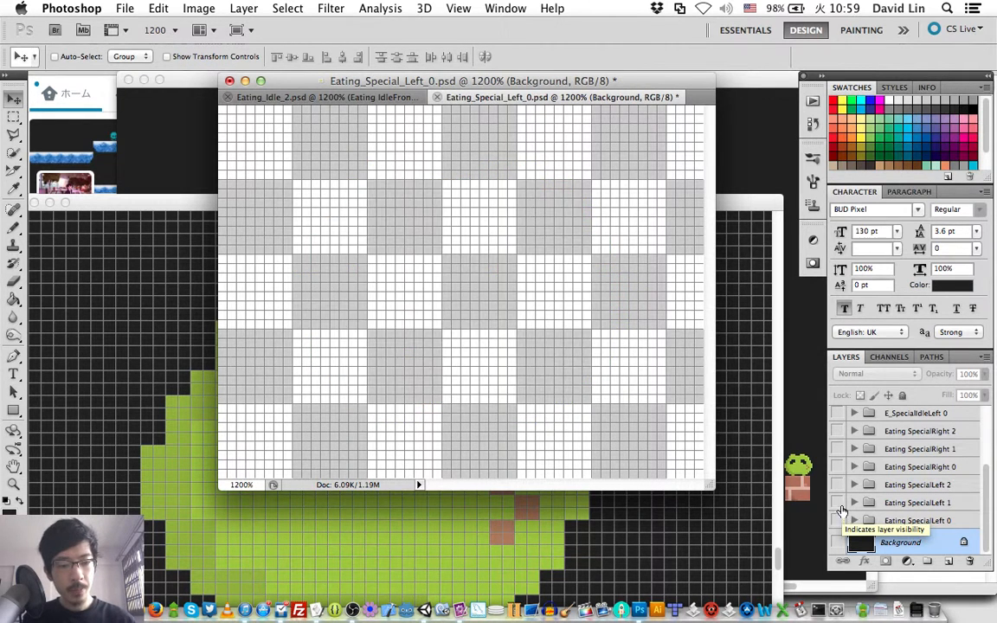
pyautogui.click(838, 502)
pyautogui.press('shift+super+s')
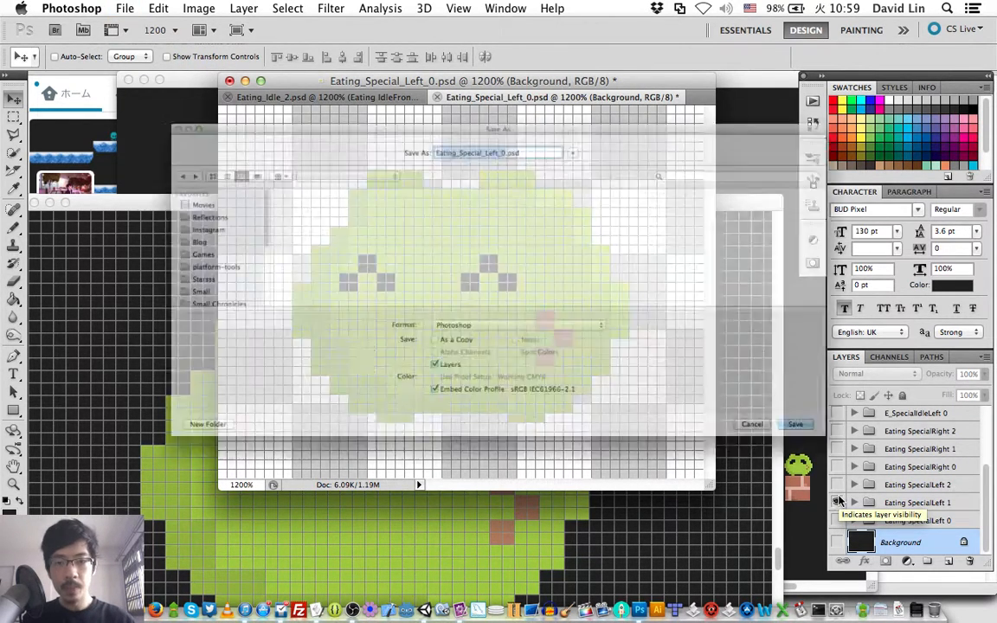
pyautogui.press('Right')
pyautogui.press('BackSpace')
pyautogui.write('1')
pyautogui.press('Return')
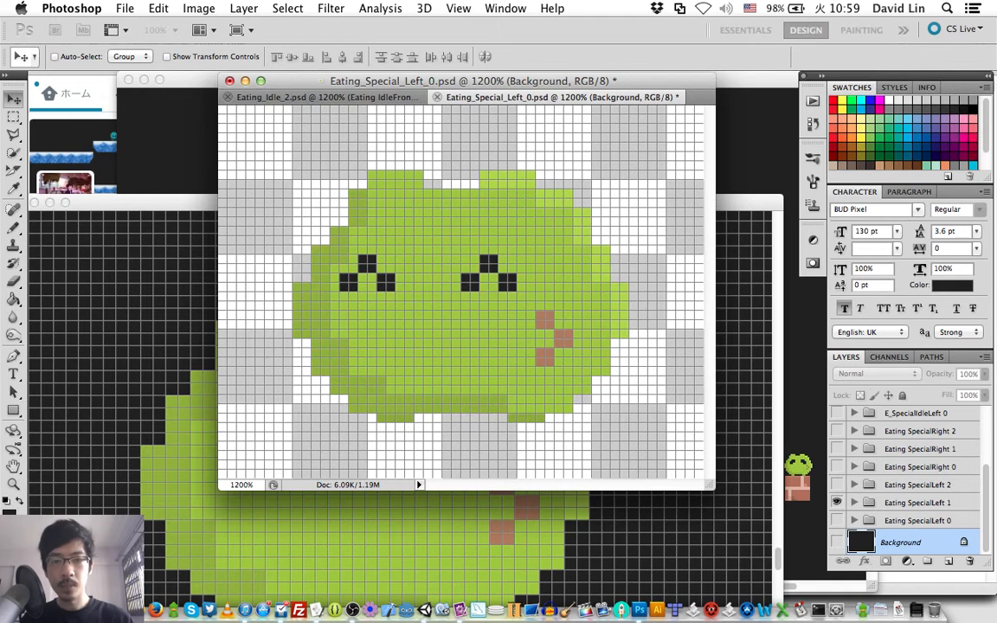
# - Show Eating SpecialLeft 2 in place of SpecialLeft 1 and save the frame as Eating_Special_Left_2.psd with maximized compatibility
pyautogui.click(838, 487)
pyautogui.click(838, 503)
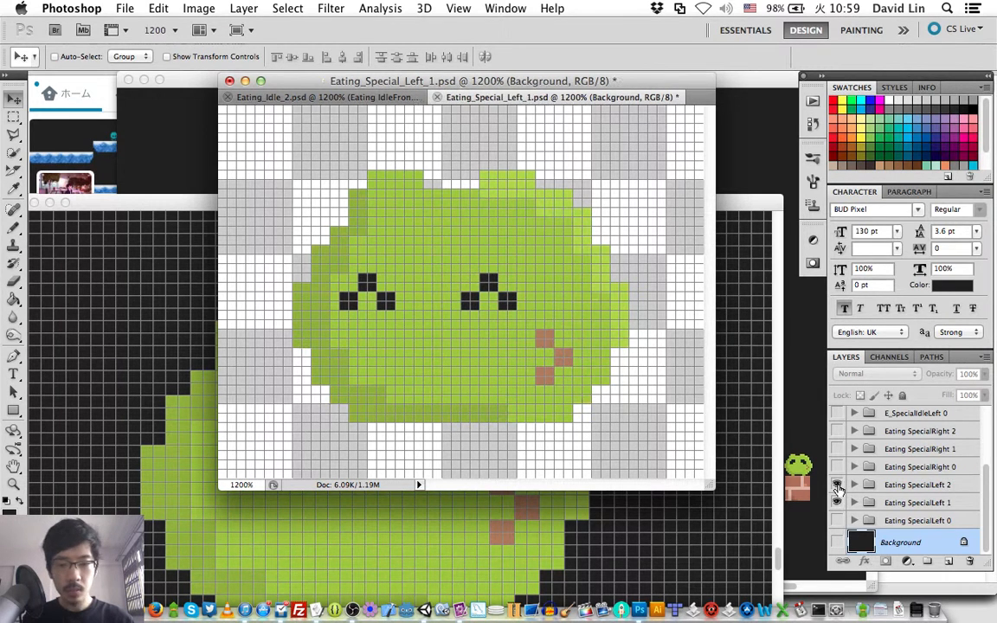
pyautogui.press('shift+super+s')
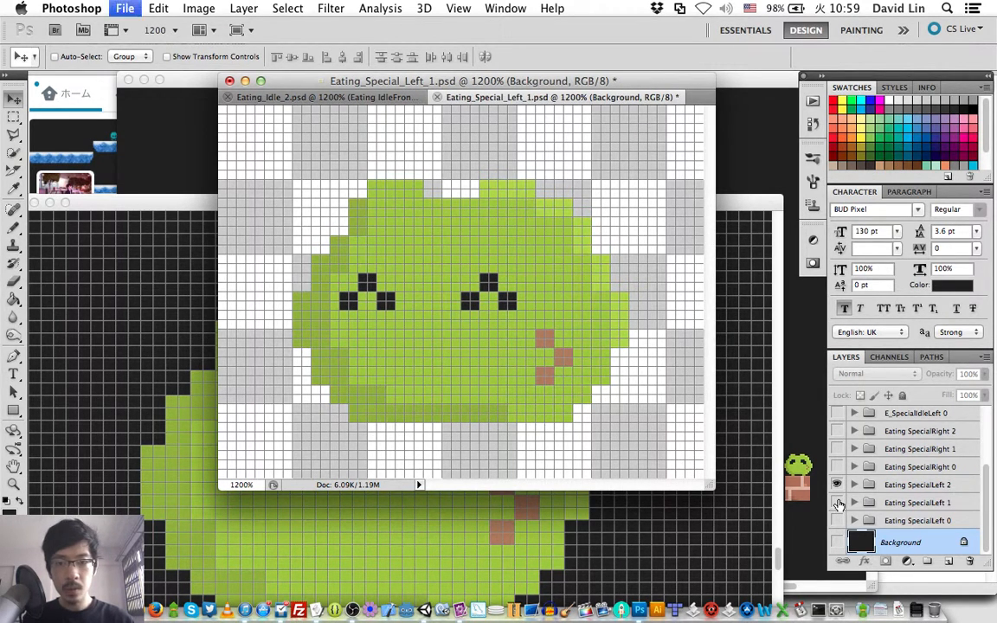
pyautogui.press('Right')
pyautogui.press('BackSpace')
pyautogui.write('2')
pyautogui.press('Return')
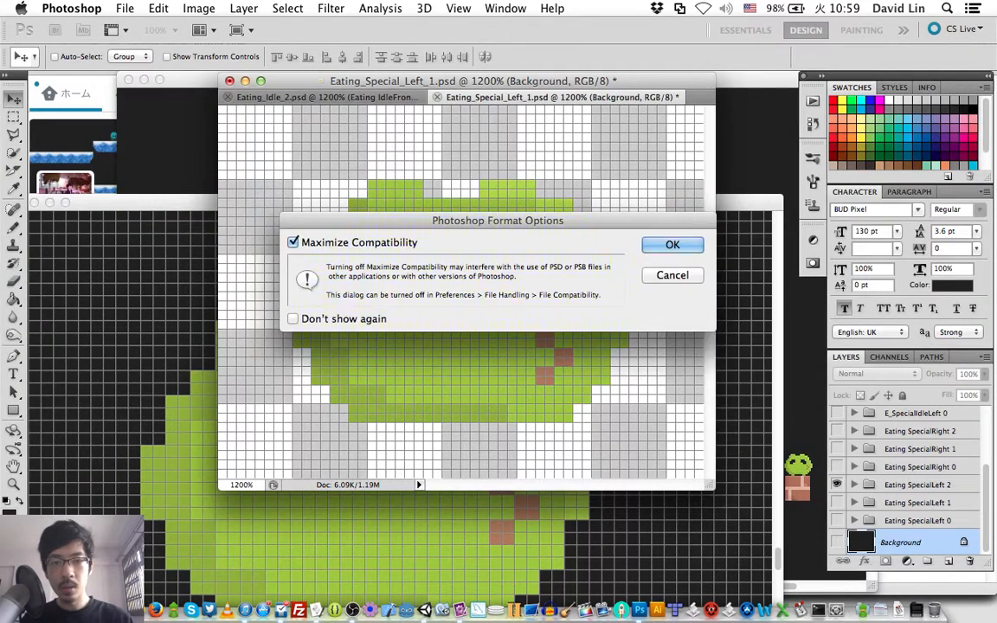
pyautogui.press('Return')
pyautogui.press('super+Tab')
pyautogui.press('super+Tab')
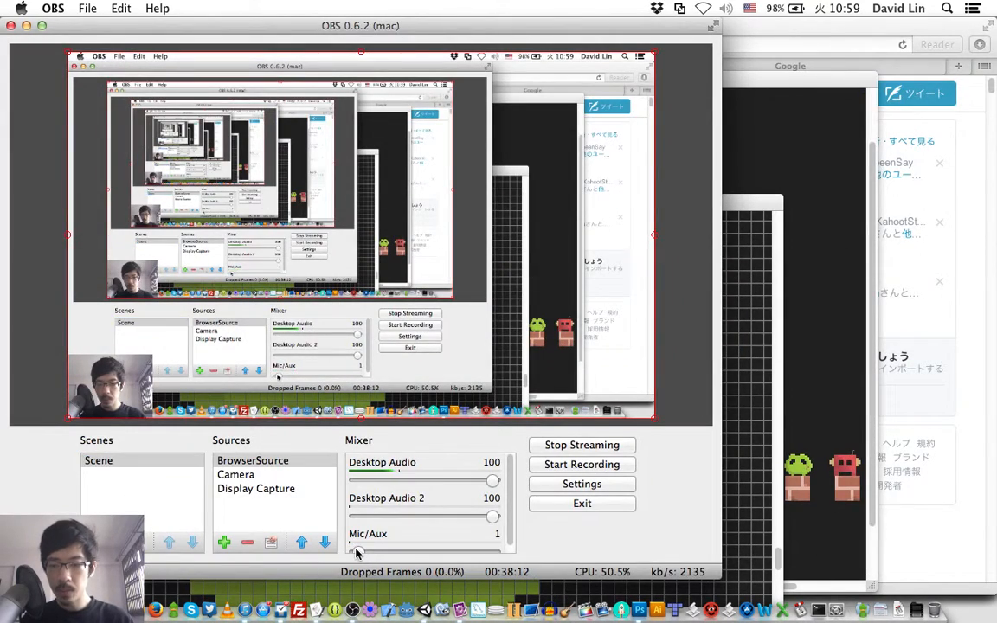
pyautogui.press('super+Tab')
pyautogui.press('super+Tab')
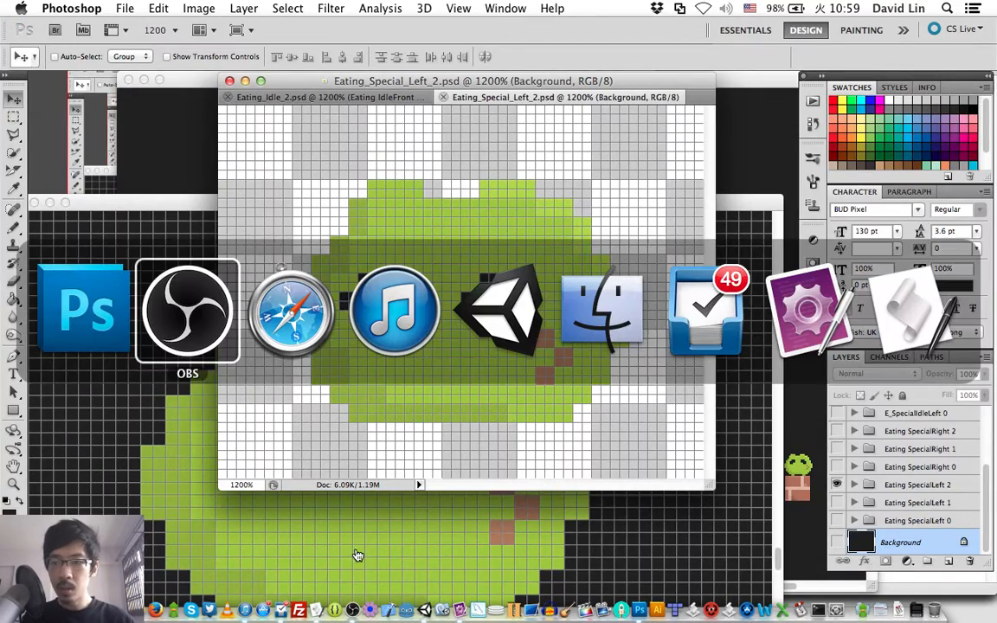
pyautogui.press('super+Tab')
pyautogui.press('super+Tab')
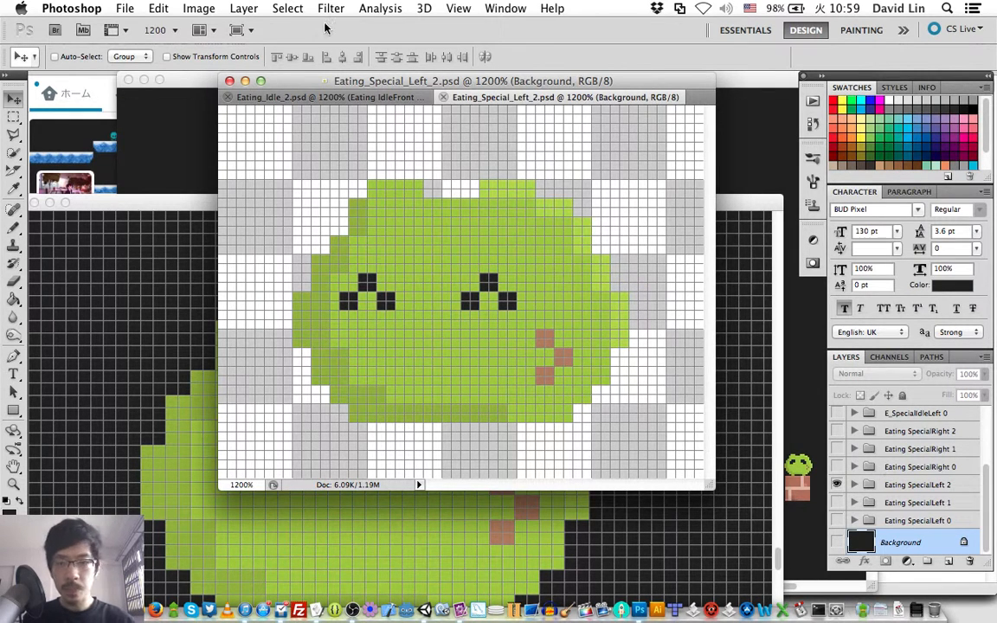
# - Reopen Eating_Special_Left_1.psd, delete all E_SpecialIdle and Eating SpecialRight groups, then save and close the file
pyautogui.click(126, 8)
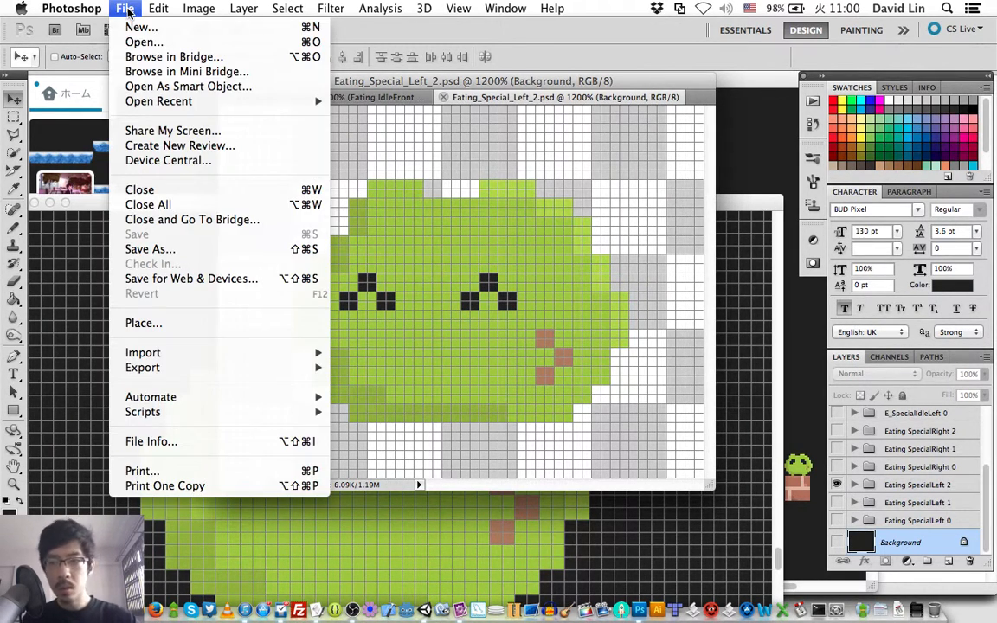
pyautogui.moveTo(231, 105)
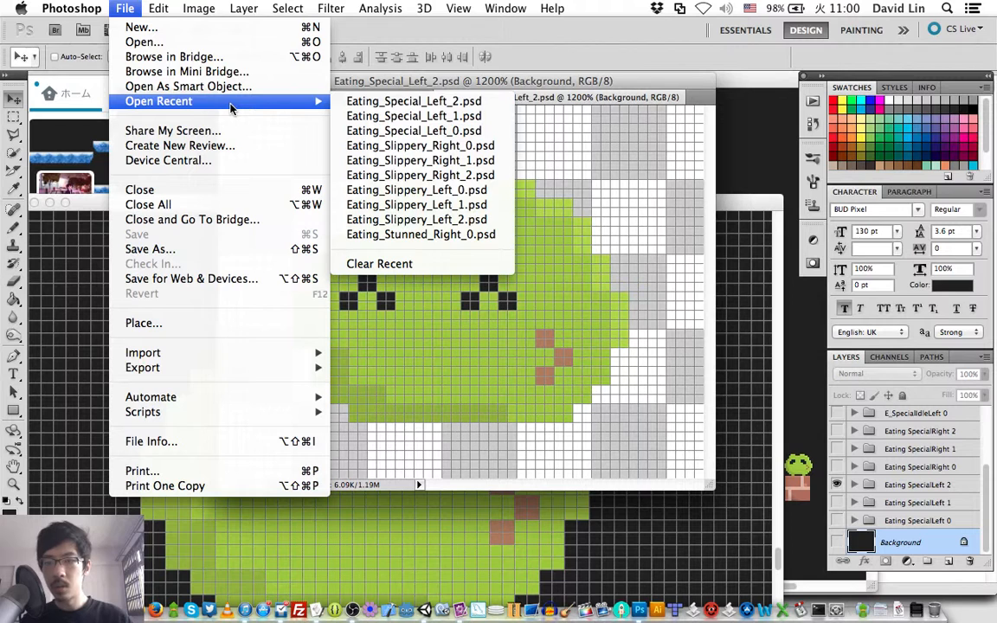
pyautogui.click(421, 121)
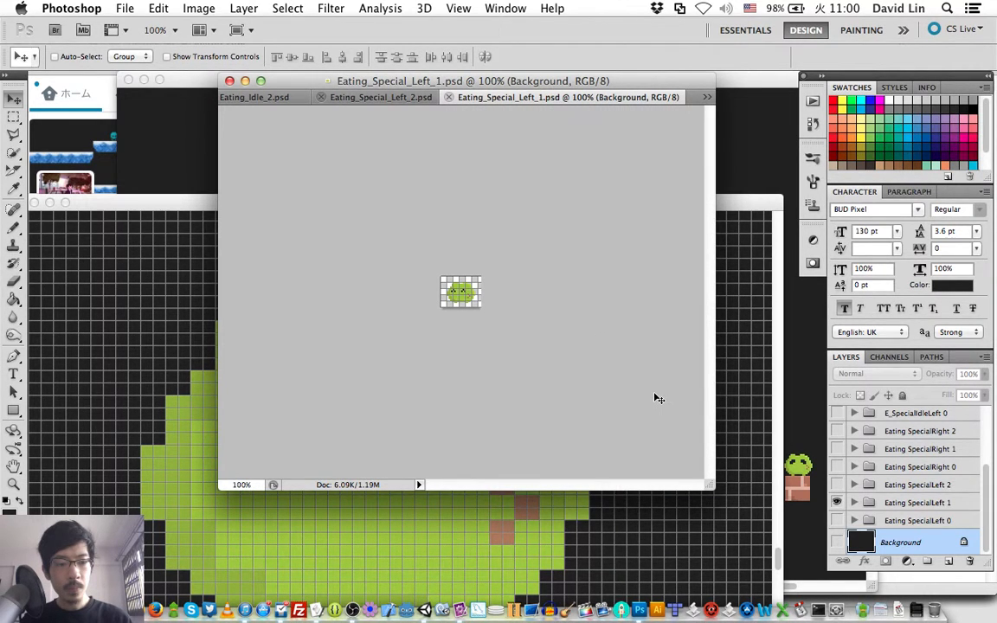
pyautogui.click(909, 470)
pyautogui.scroll(5, 914, 463)
pyautogui.keyDown('shift'); pyautogui.click(924, 418); pyautogui.keyUp('shift')
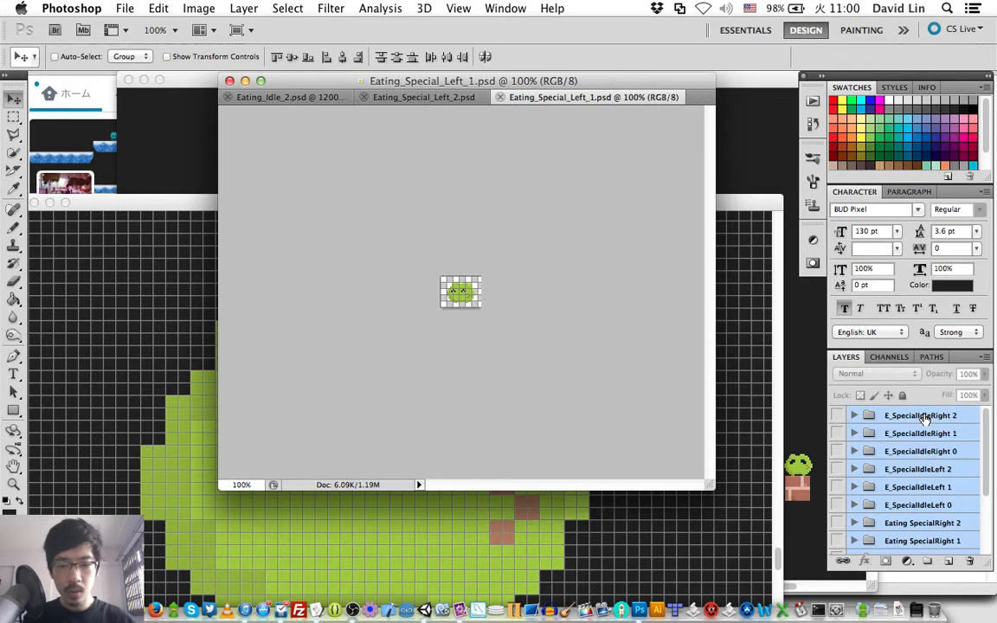
pyautogui.press('Delete')
pyautogui.press('super+s')
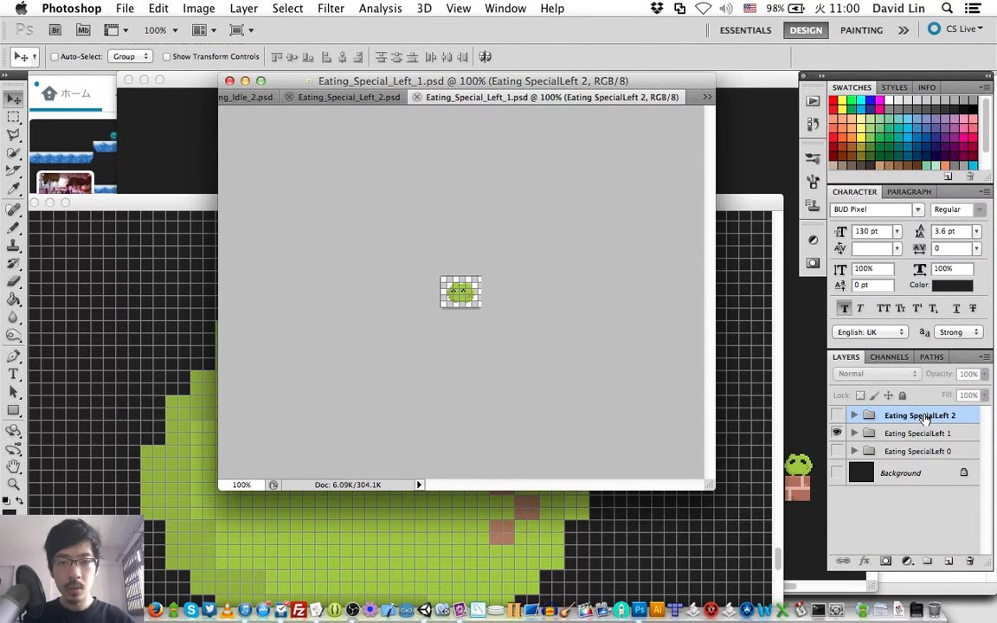
pyautogui.press('super+w')
# - Reopen Eating_Special_Left_0.psd, delete all E_SpecialIdle and Eating SpecialRight groups, then save and close the file
pyautogui.click(124, 8)
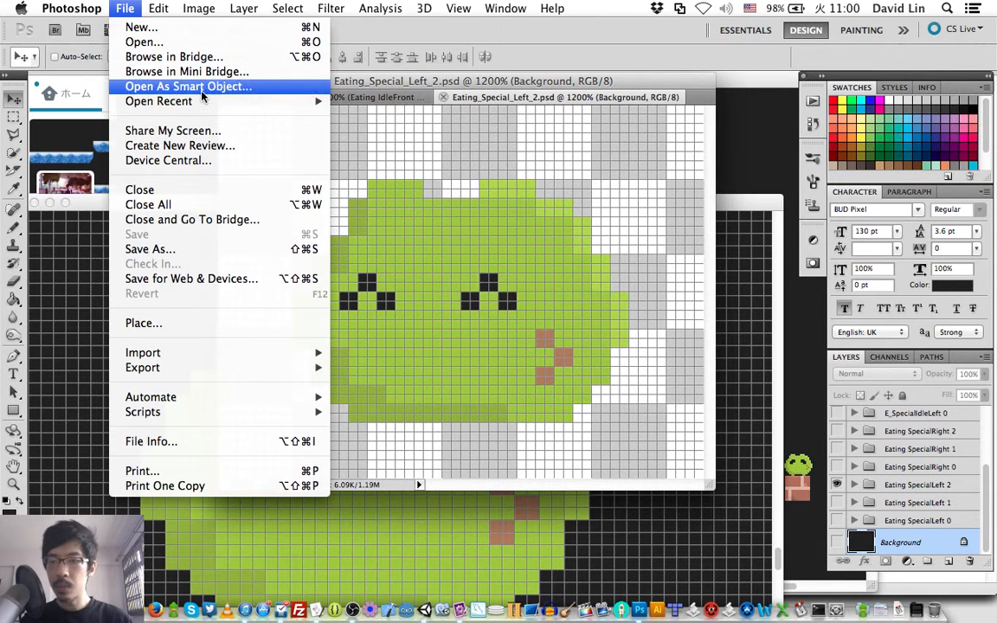
pyautogui.moveTo(208, 101)
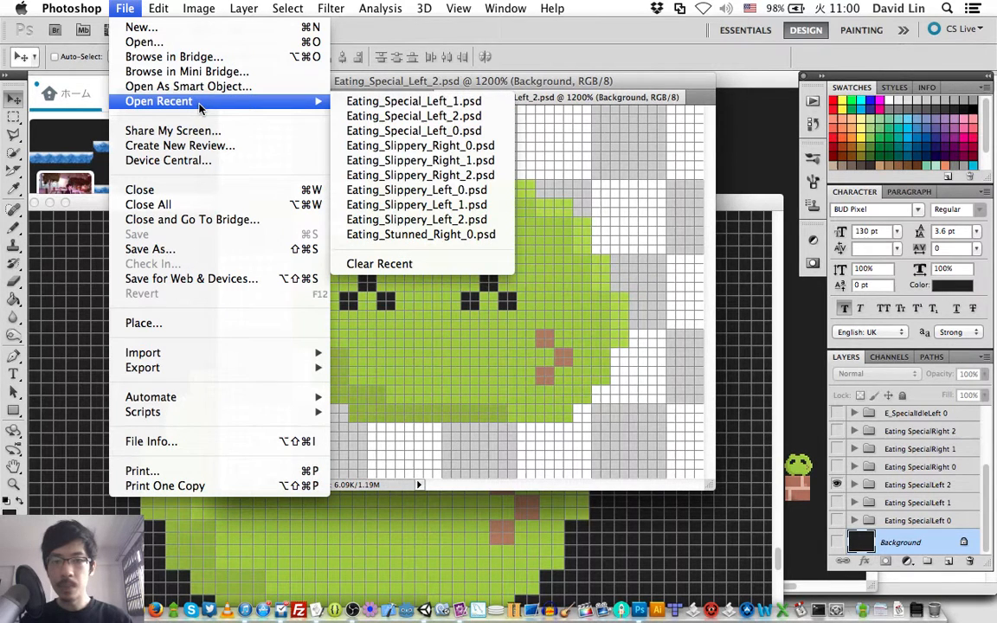
pyautogui.click(373, 132)
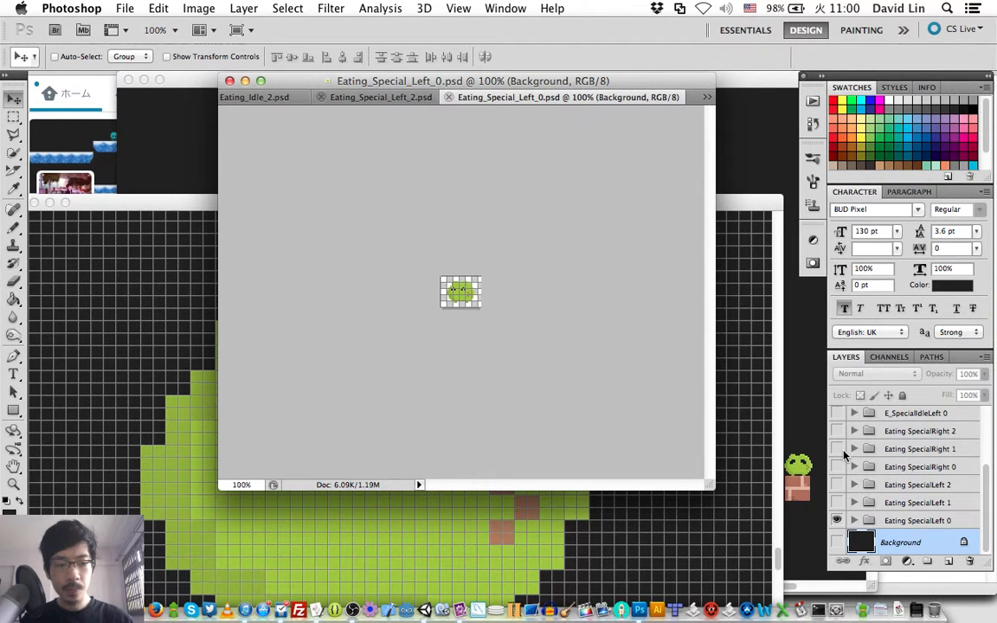
pyautogui.press('super+s')
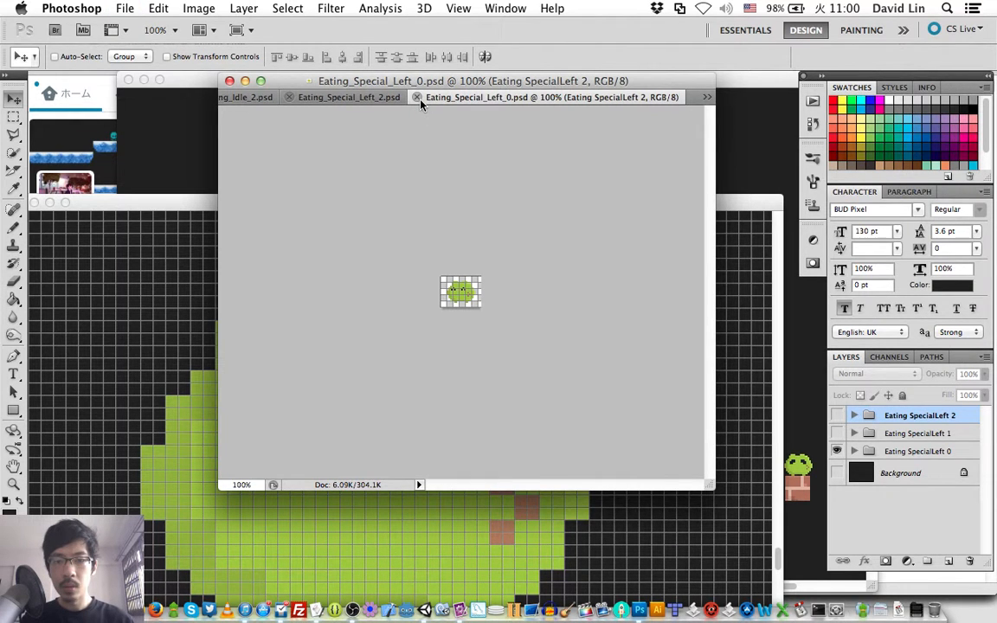
pyautogui.click(417, 98)
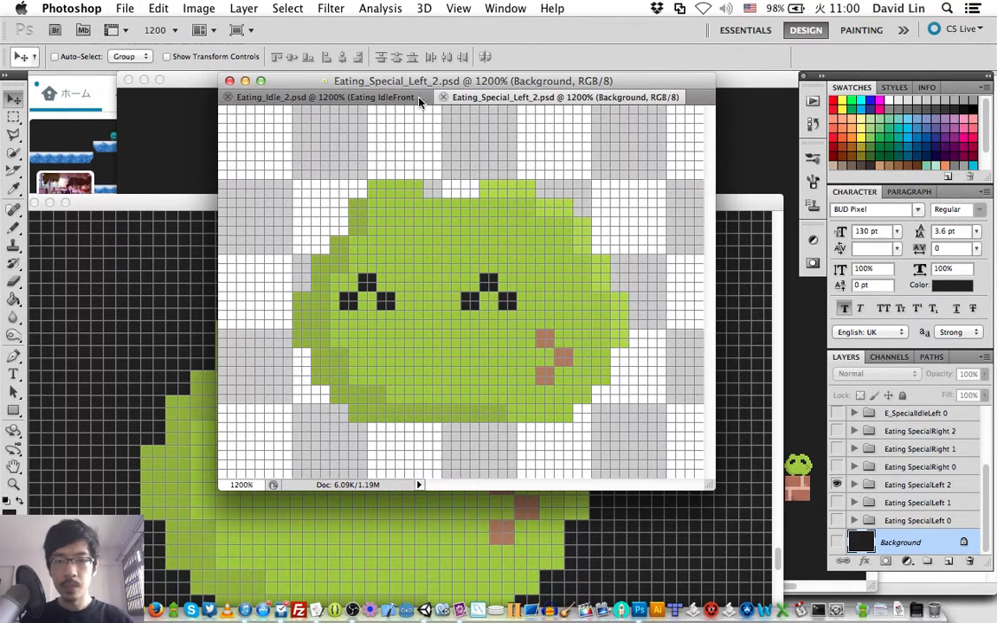
# - Show Eating SpecialRight 0 in place of SpecialLeft 2 and save the frame as Eating_Special_Right_0.psd with maximized compatibility
pyautogui.click(838, 485)
pyautogui.click(838, 468)
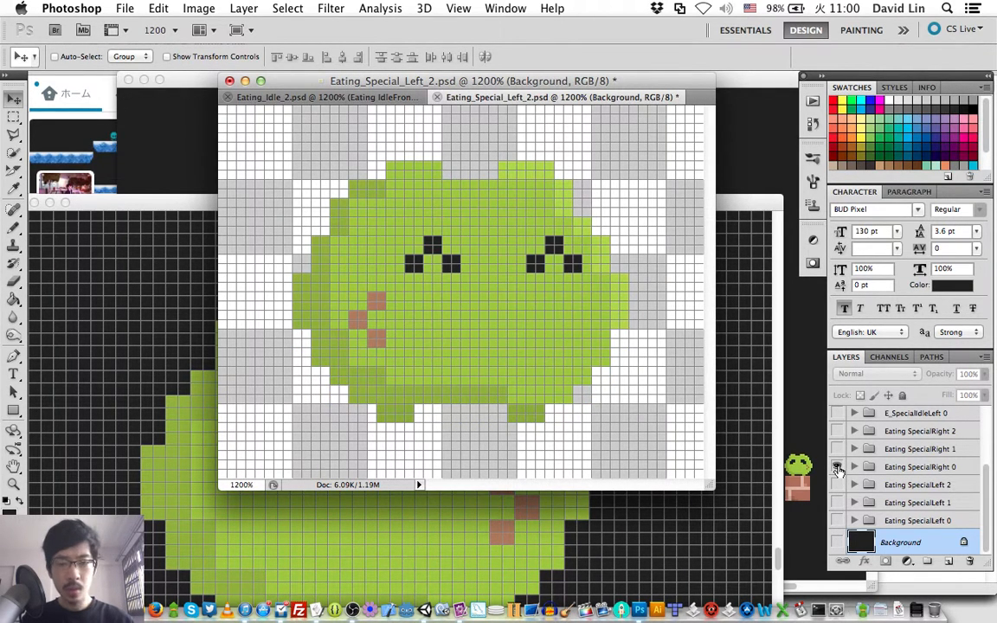
pyautogui.press('super+shift+s')
pyautogui.press('Right')
pyautogui.press('BackSpace')
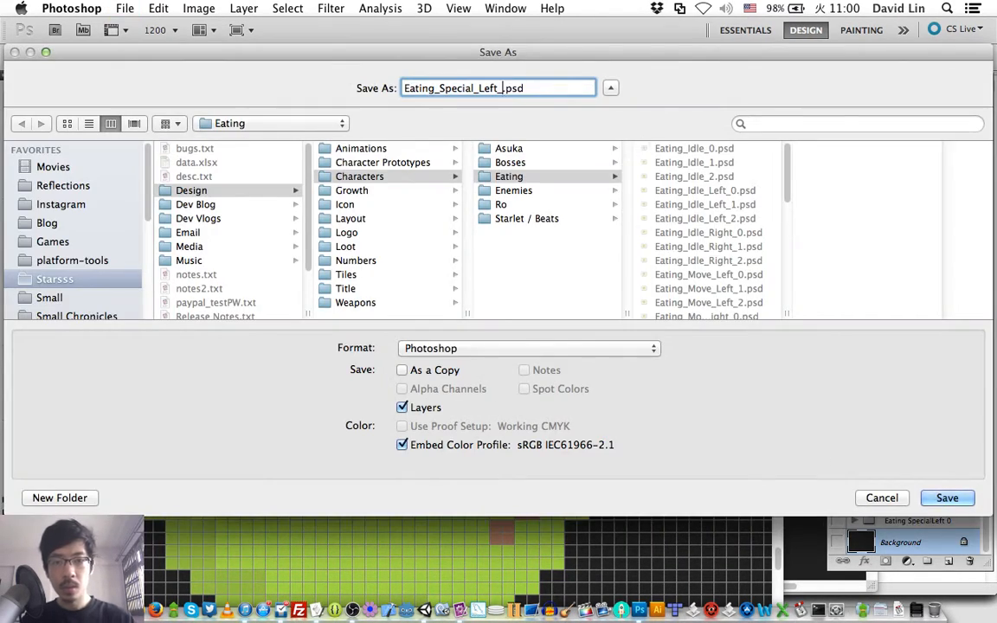
pyautogui.write('0')
pyautogui.press('Left')
pyautogui.press('Left')
pyautogui.press('BackSpace')
pyautogui.press('BackSpace')
pyautogui.press('BackSpace')
pyautogui.press('BackSpace')
pyautogui.write('R')
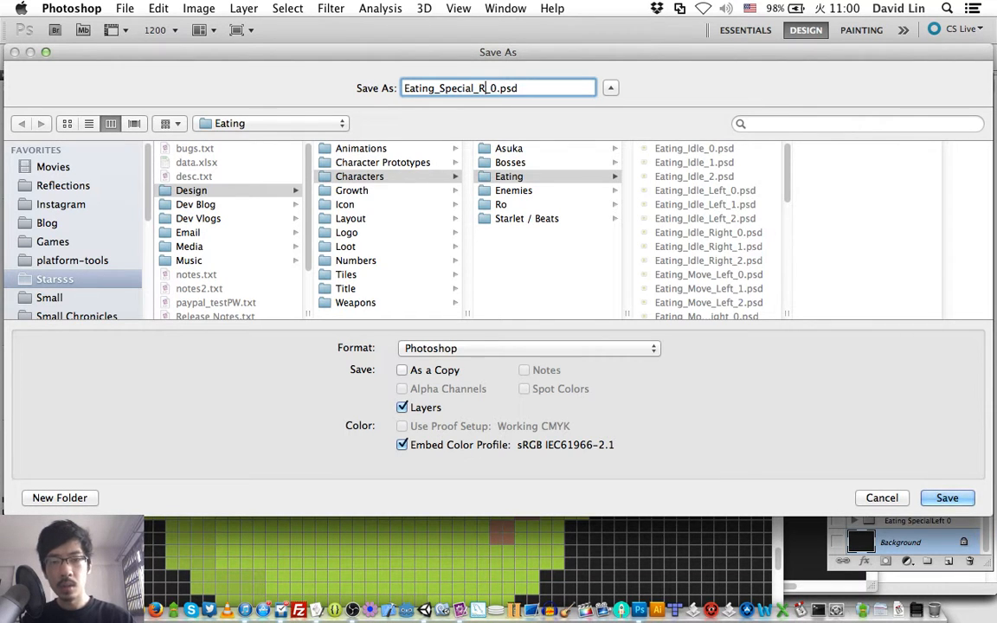
pyautogui.write('ight')
pyautogui.press('Return')
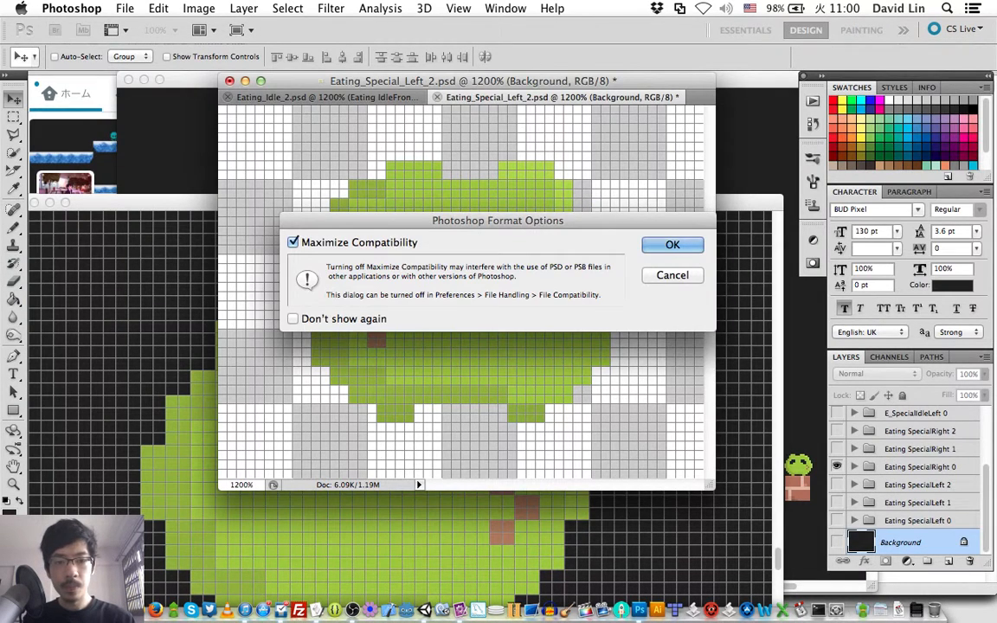
pyautogui.press('Return')
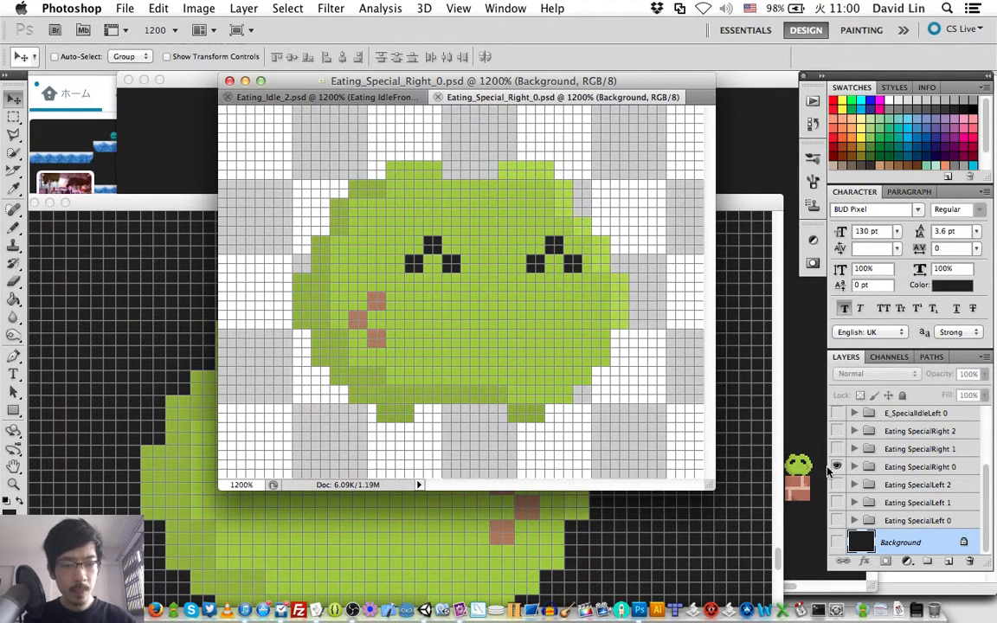
# - Delete the three Eating SpecialLeft groups from Eating_Special_Right_0.psd and save the file
pyautogui.click(896, 484)
pyautogui.keyDown('shift'); pyautogui.click(890, 520); pyautogui.keyUp('shift')
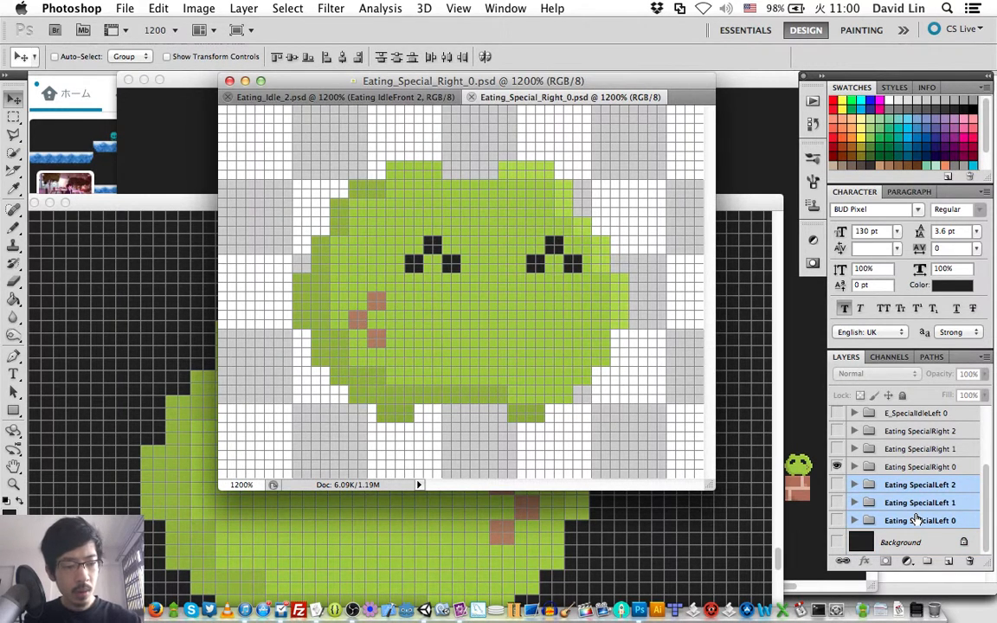
pyautogui.press('BackSpace')
pyautogui.press('super+s')
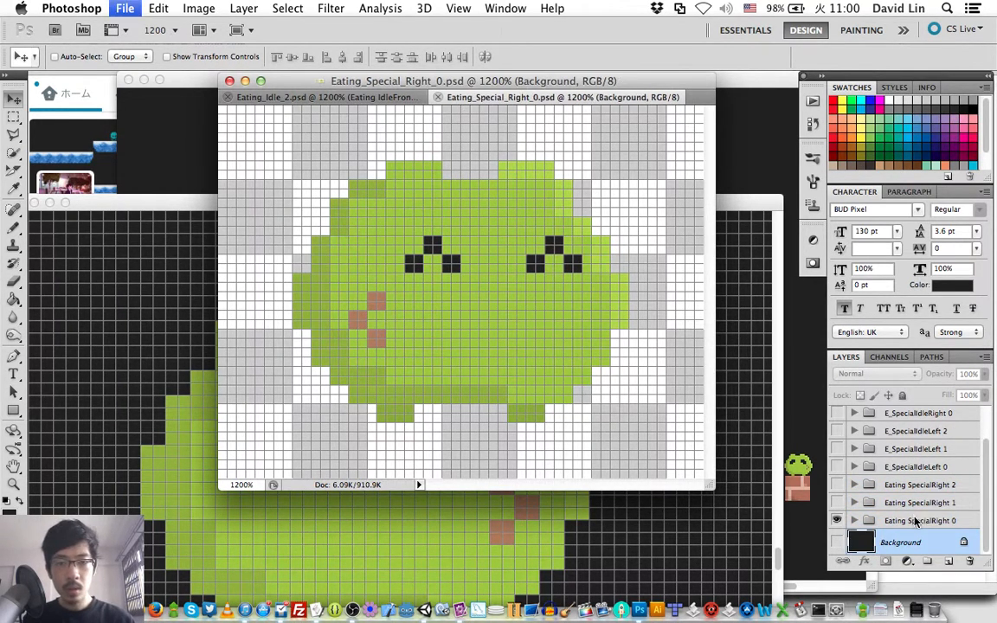
# - Show Eating SpecialRight 1 in place of SpecialRight 0 and save the frame as Eating_Special_Right_1.psd with maximized compatibility
pyautogui.click(837, 503)
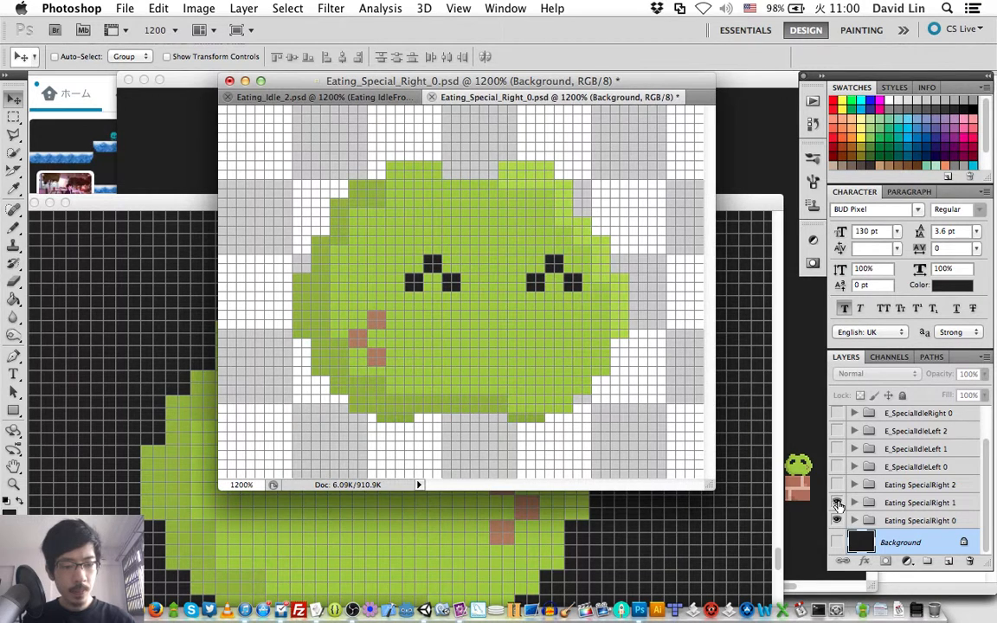
pyautogui.click(837, 520)
pyautogui.press('shift+super+s')
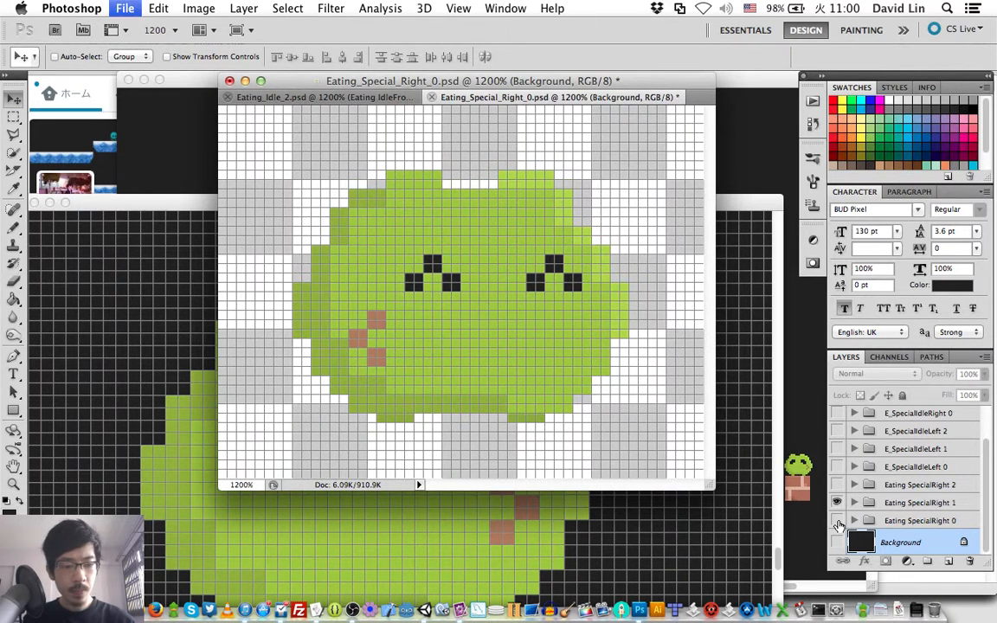
pyautogui.press('Right')
pyautogui.press('BackSpace')
pyautogui.write('1')
pyautogui.press('Return')
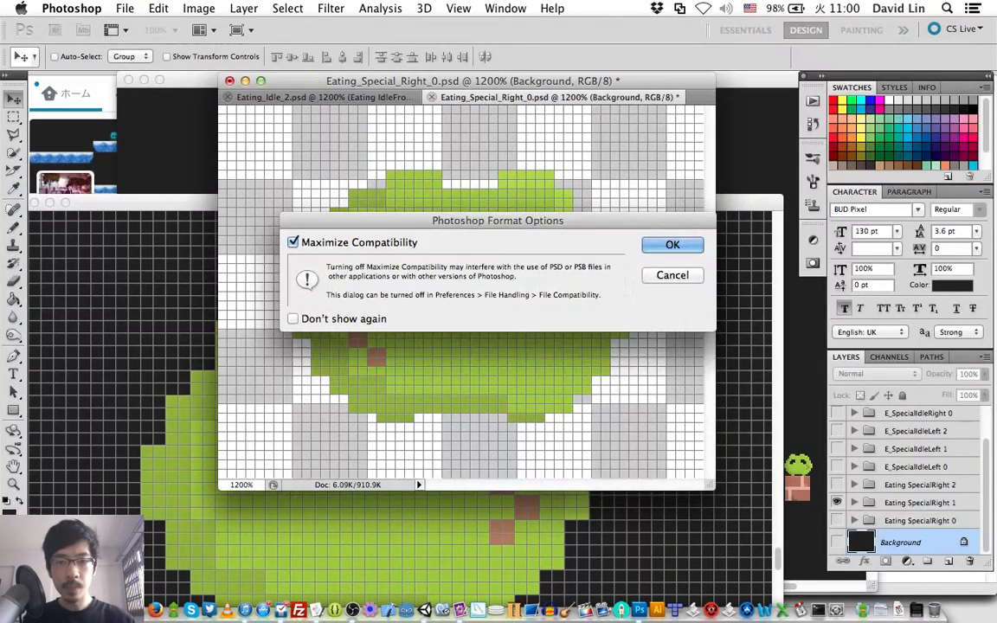
pyautogui.press('Return')
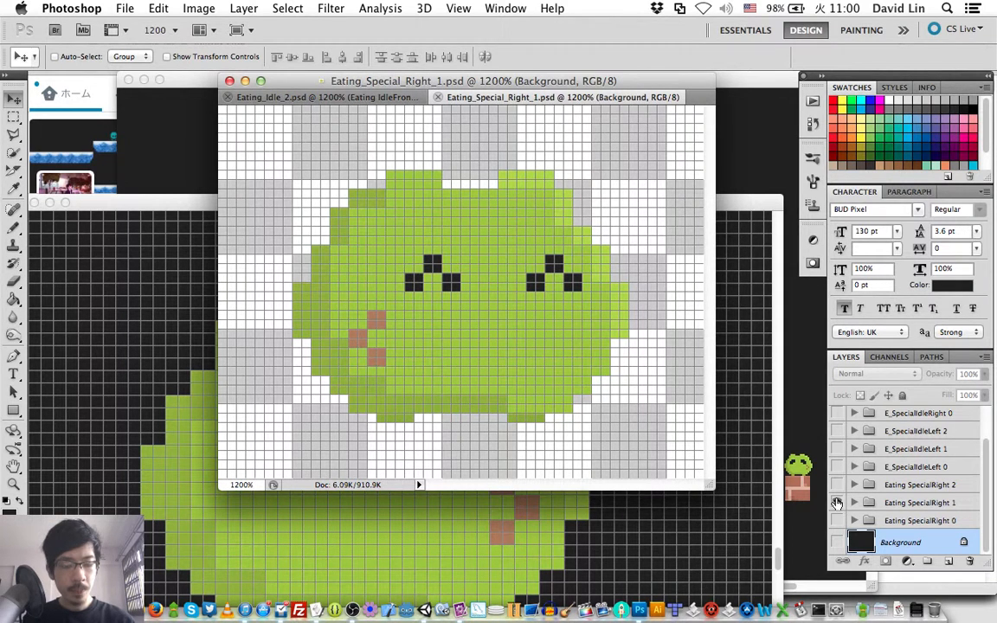
# - Hide Eating SpecialRight 1, show Eating SpecialRight 2, and save the frame as Eating_Special_Right_2.psd
pyautogui.click(837, 502)
pyautogui.click(837, 484)
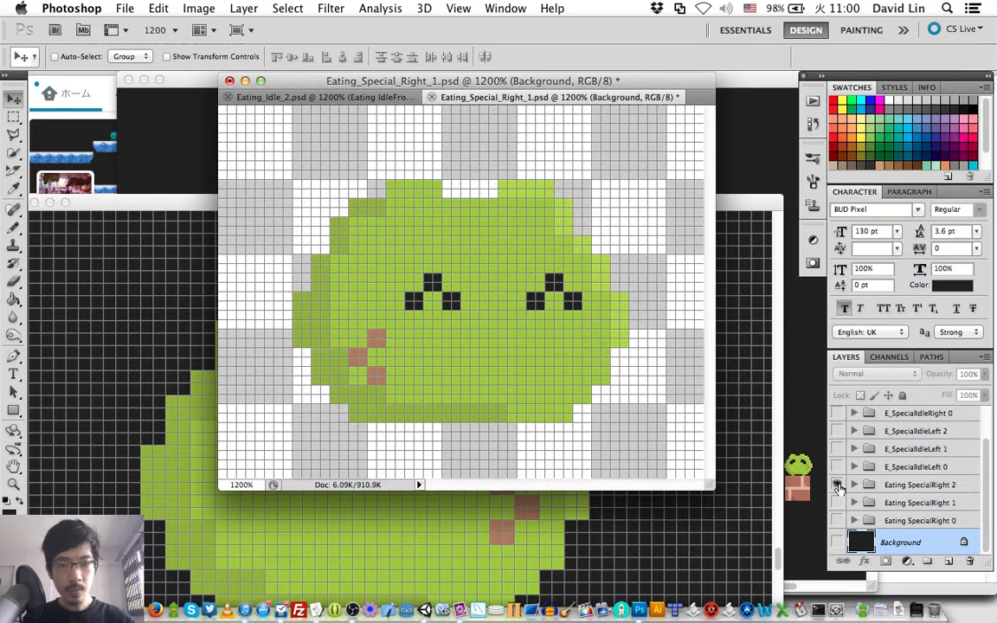
pyautogui.press('shift+super+s')
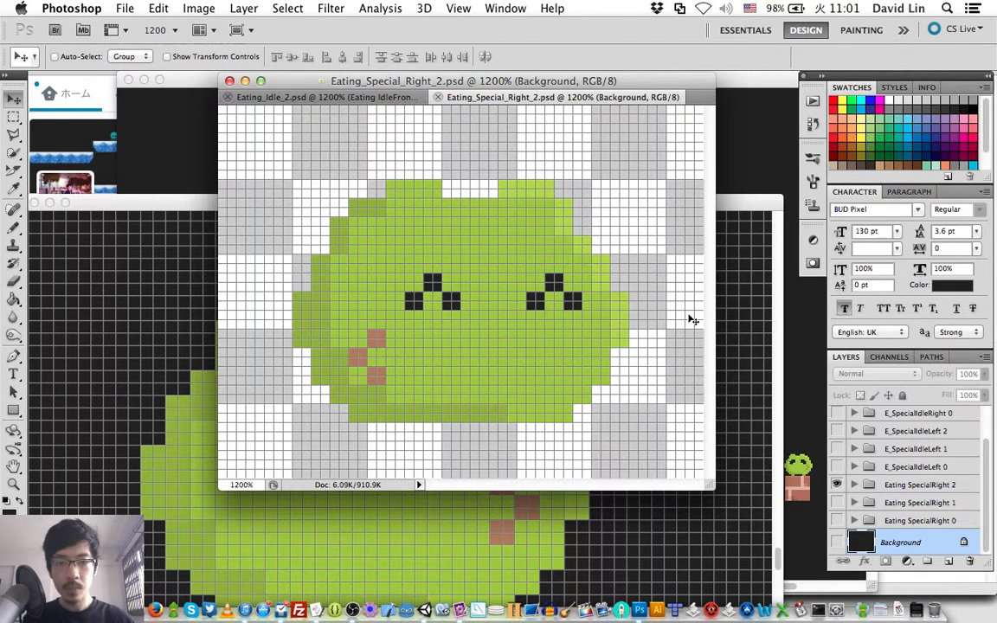
# - Reopen Eating_Special_Right_1.psd, delete the six E_SpecialIdle groups, then save and close the file
pyautogui.click(125, 8)
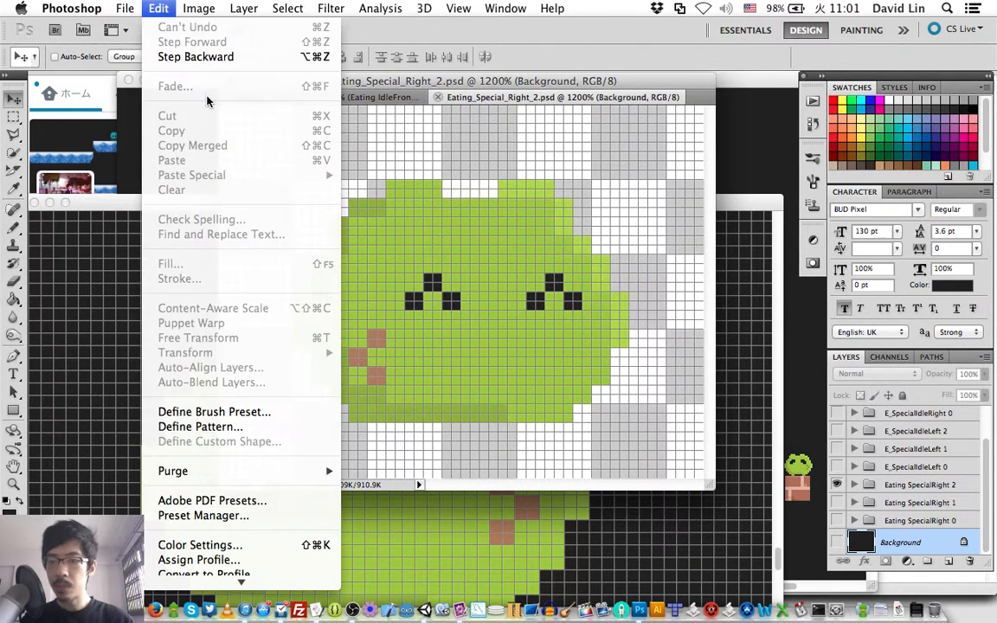
pyautogui.moveTo(151, 101)
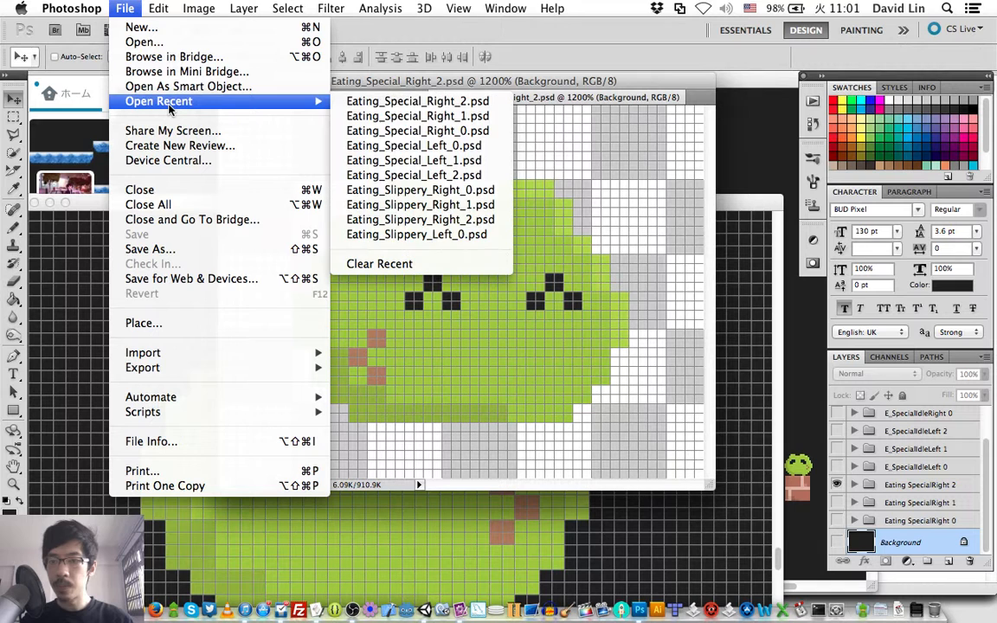
pyautogui.click(364, 119)
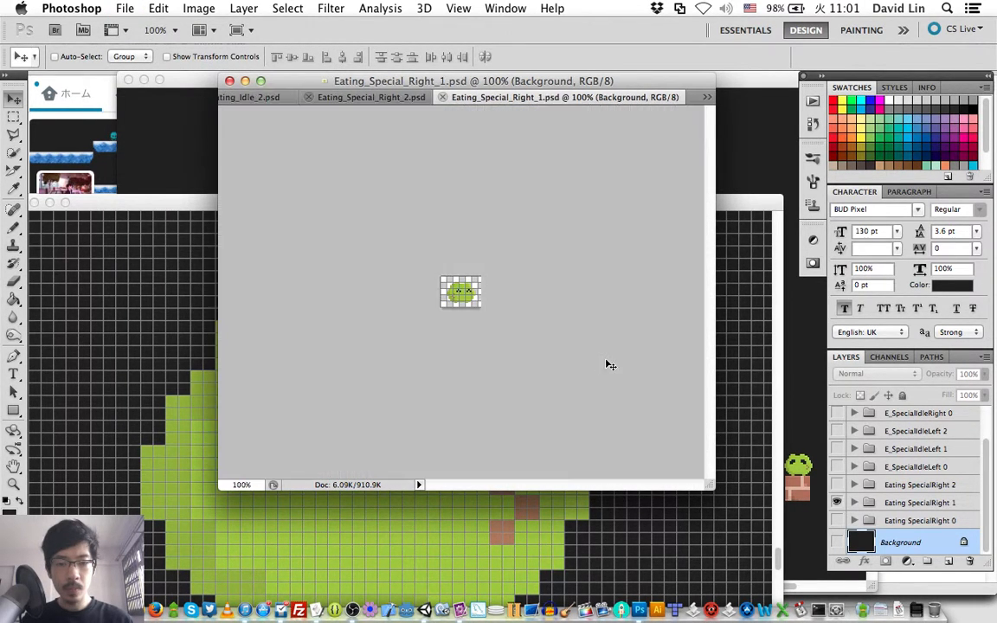
pyautogui.click(894, 466)
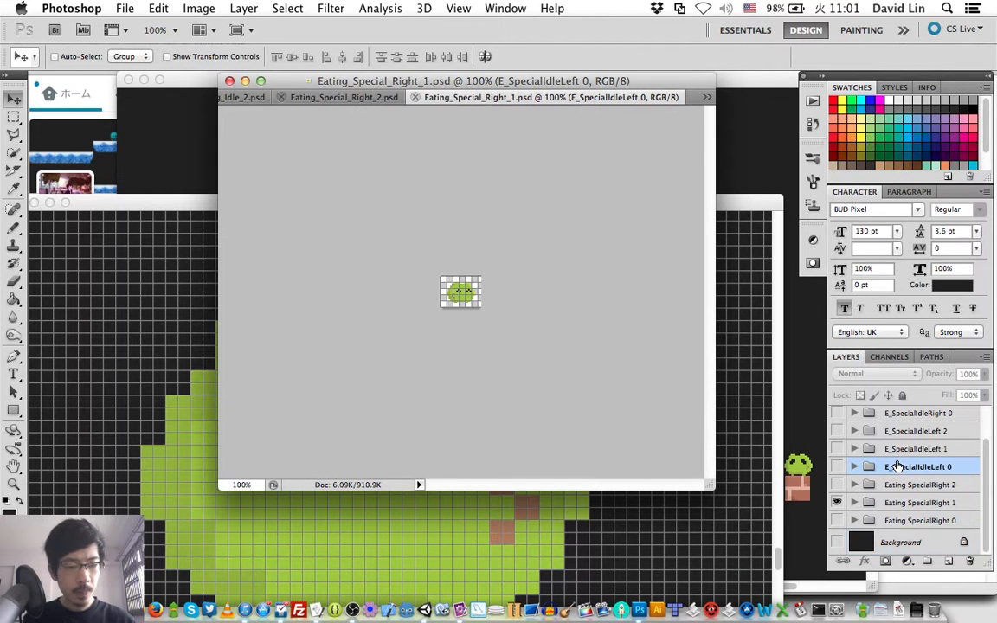
pyautogui.scroll(2, 897, 466)
pyautogui.keyDown('shift'); pyautogui.click(918, 416); pyautogui.keyUp('shift')
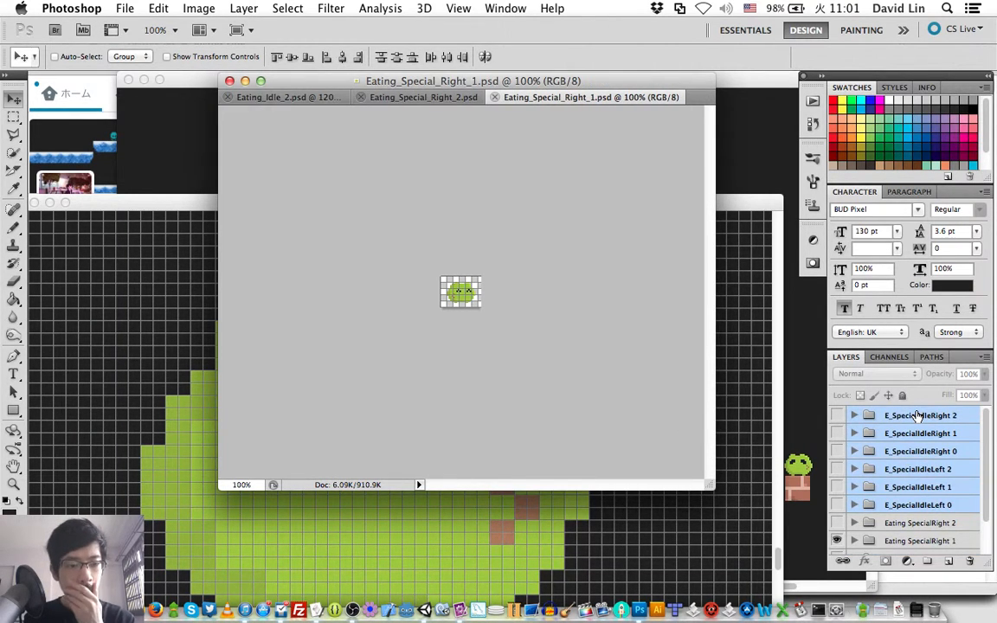
pyautogui.press('Delete')
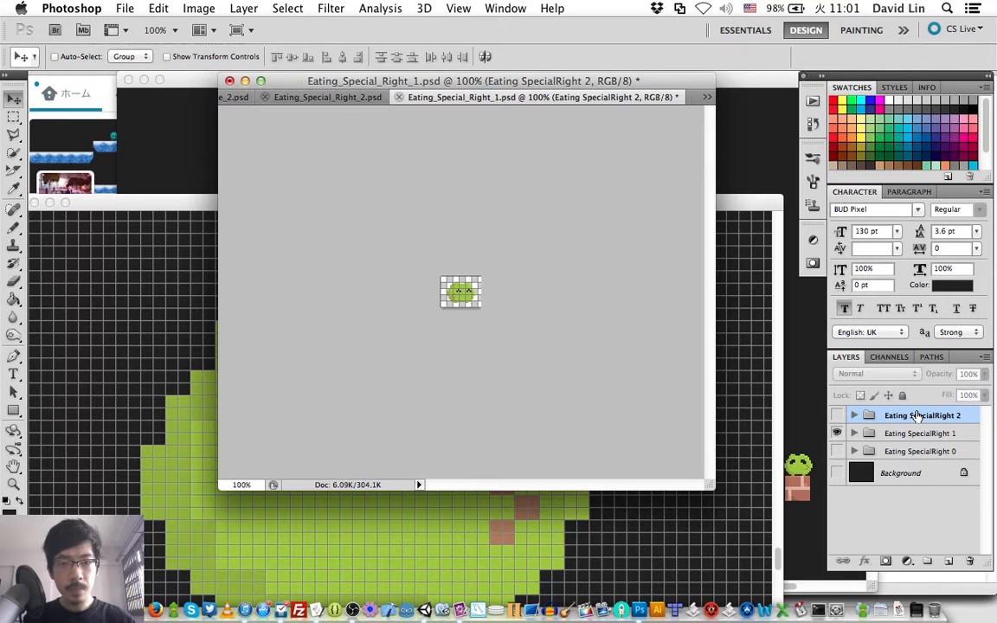
pyautogui.press('super+s')
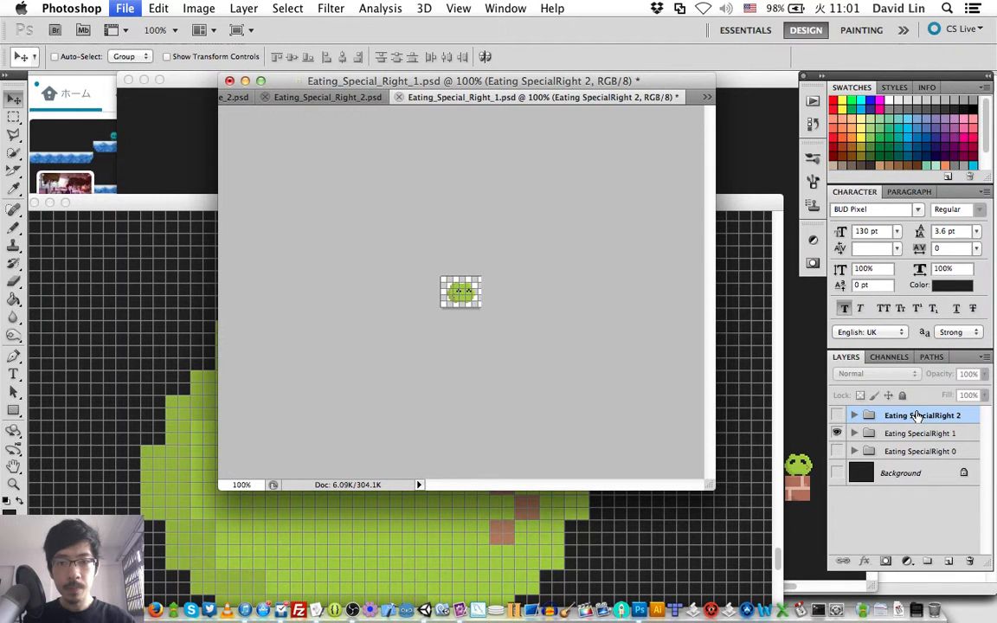
pyautogui.press('super+w')
# - Reopen Eating_Special_Right_0.psd, delete the six E_SpecialIdle groups, and save the file
pyautogui.click(124, 8)
pyautogui.moveTo(159, 102)
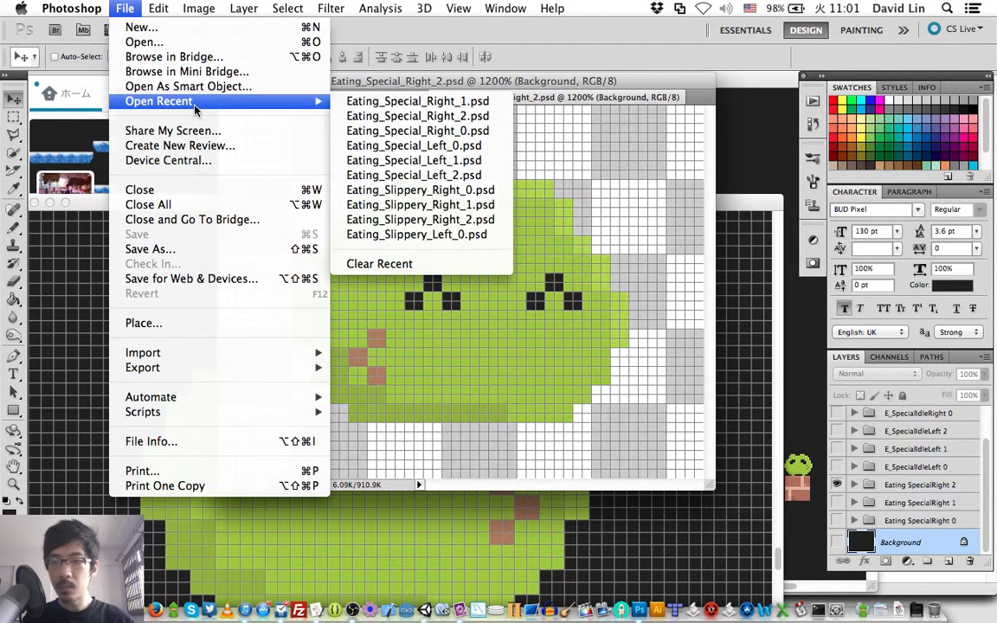
pyautogui.click(373, 130)
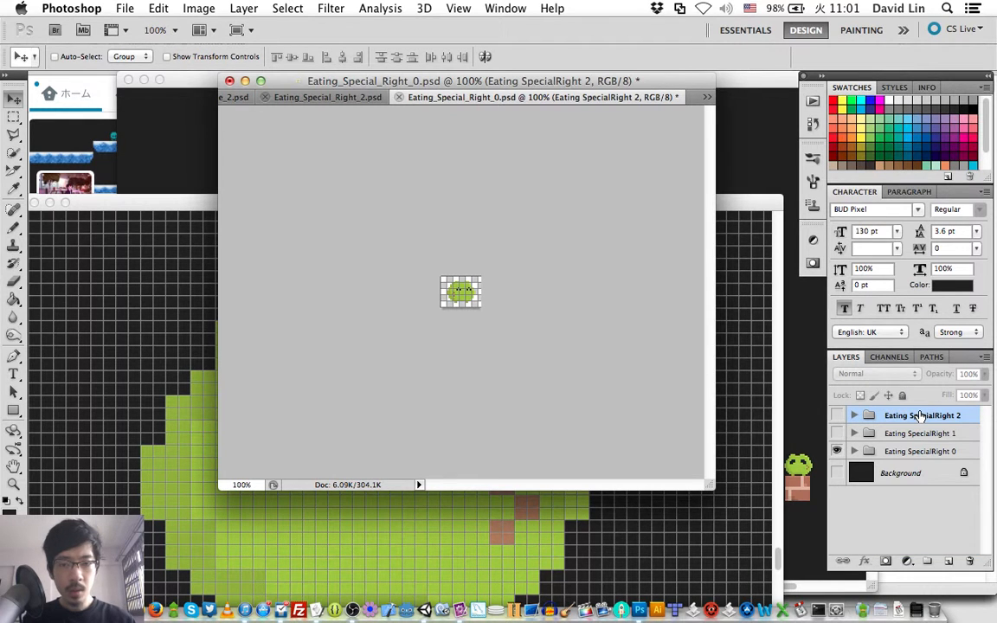
pyautogui.press('super+s')
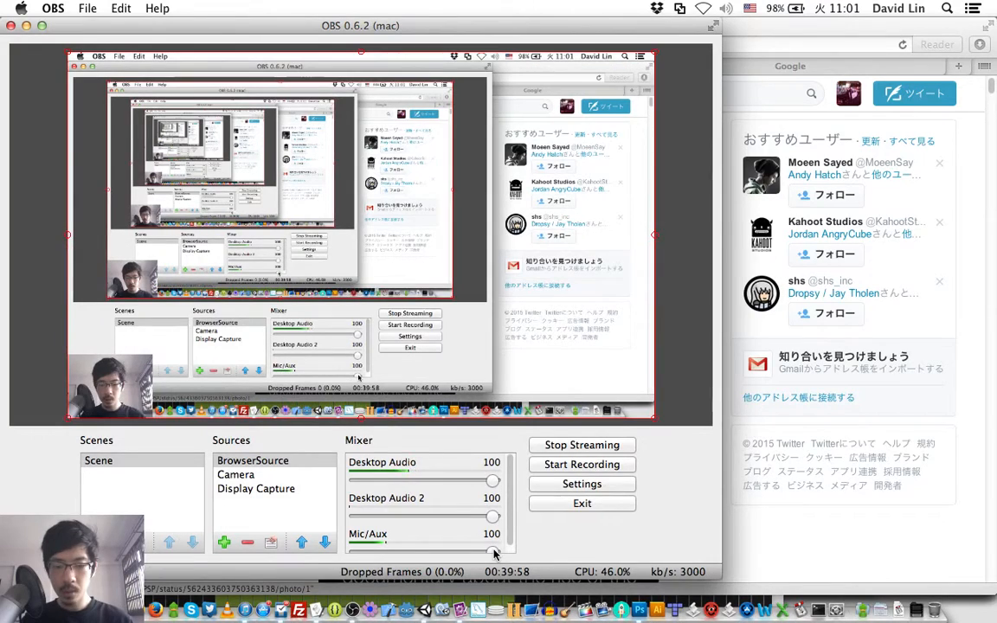
# - Switch from OBS back to the Eating_Special_Right_2.psd document in Photoshop
pyautogui.press('super+Tab')
pyautogui.press('super+Tab')
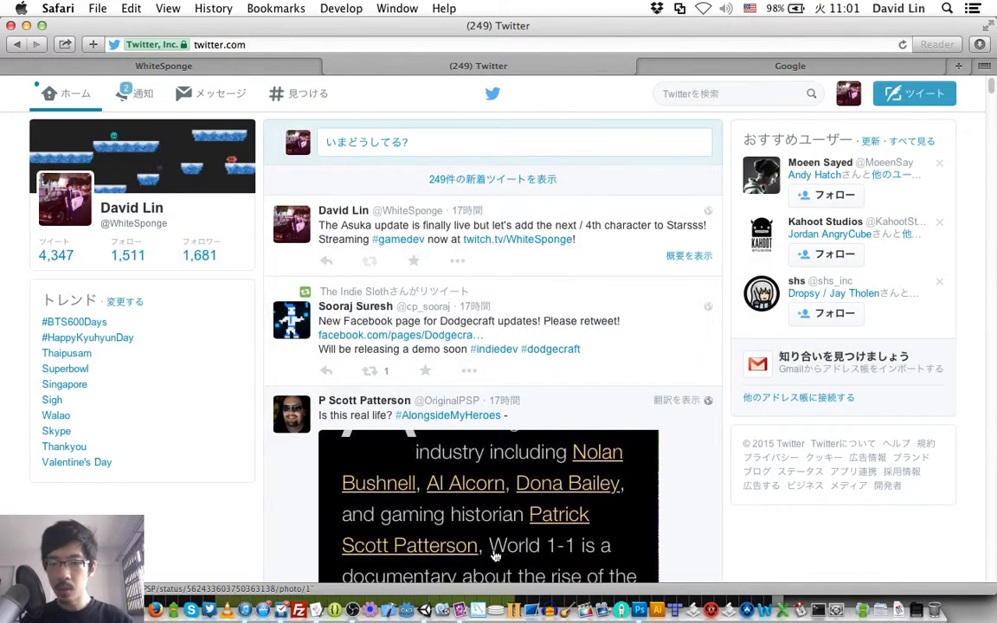
pyautogui.press('super+Tab')
pyautogui.press('super+Tab')
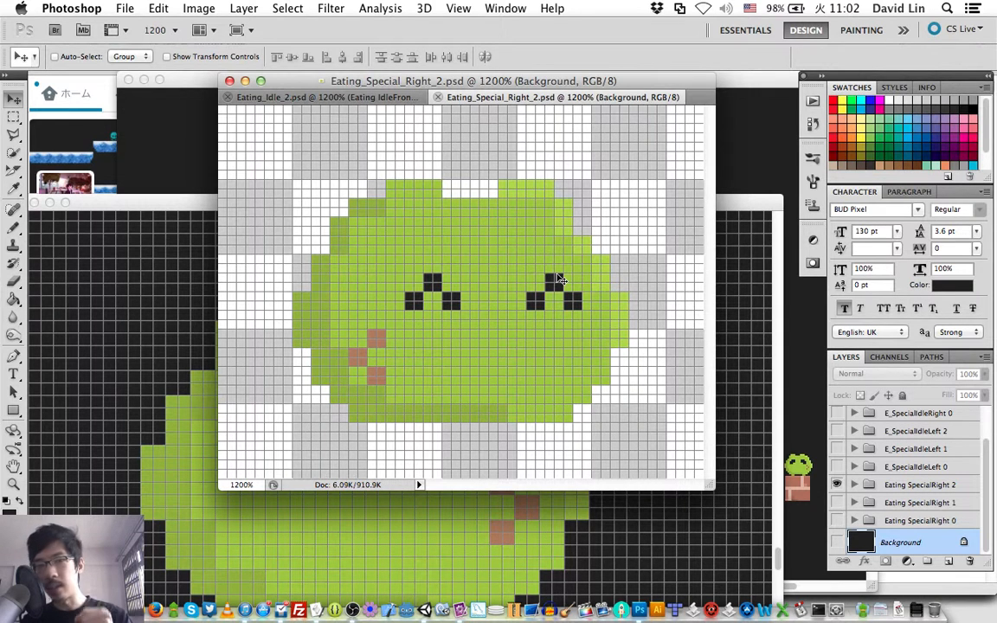
# - Show the E_SpecialIdleLeft 0 group and delete the three Eating SpecialRight groups (0, 1 and 2)
pyautogui.click(836, 467)
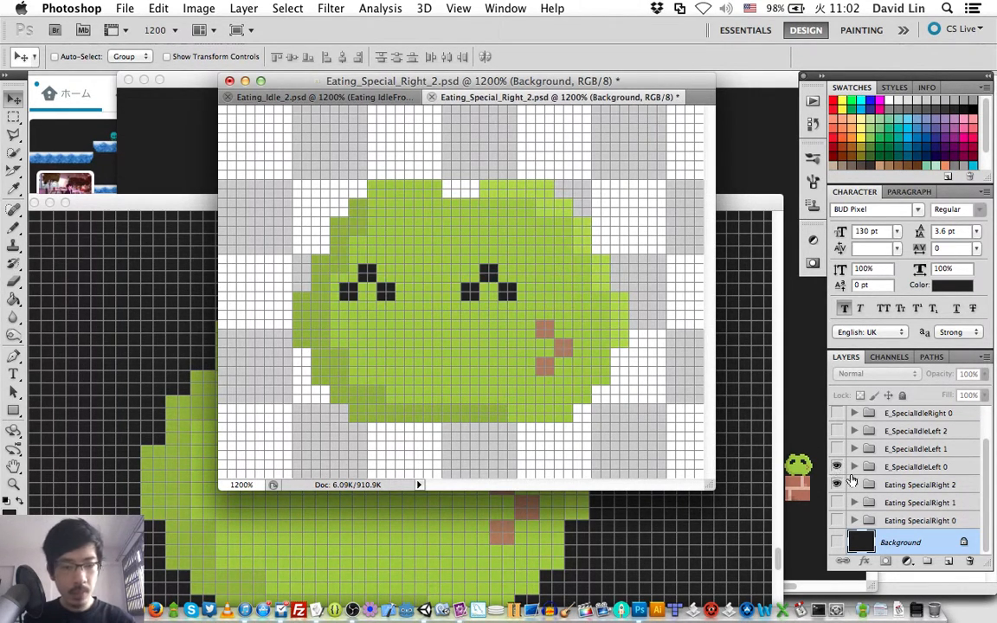
pyautogui.click(894, 486)
pyautogui.keyDown('shift'); pyautogui.click(901, 521); pyautogui.keyUp('shift')
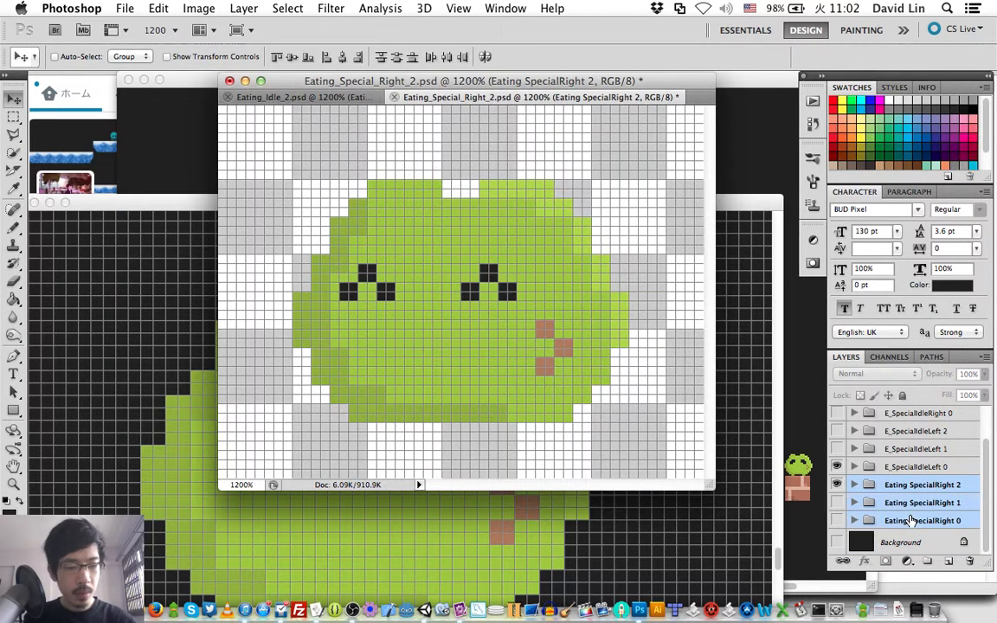
pyautogui.press('Delete')
# - Save the frame as a new Photoshop file named Eating_Special_Idle_Left_0.psd in the Eating folder, keeping Maximize Compatibility on
pyautogui.press('super+shift+s')
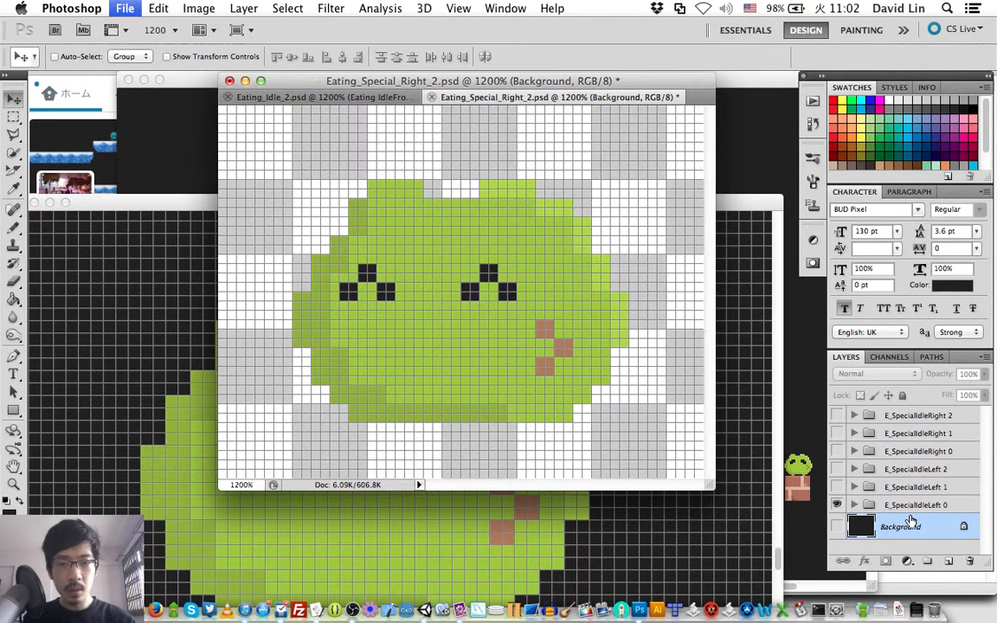
pyautogui.press('BackSpace')
pyautogui.write('0')
pyautogui.press('Left')
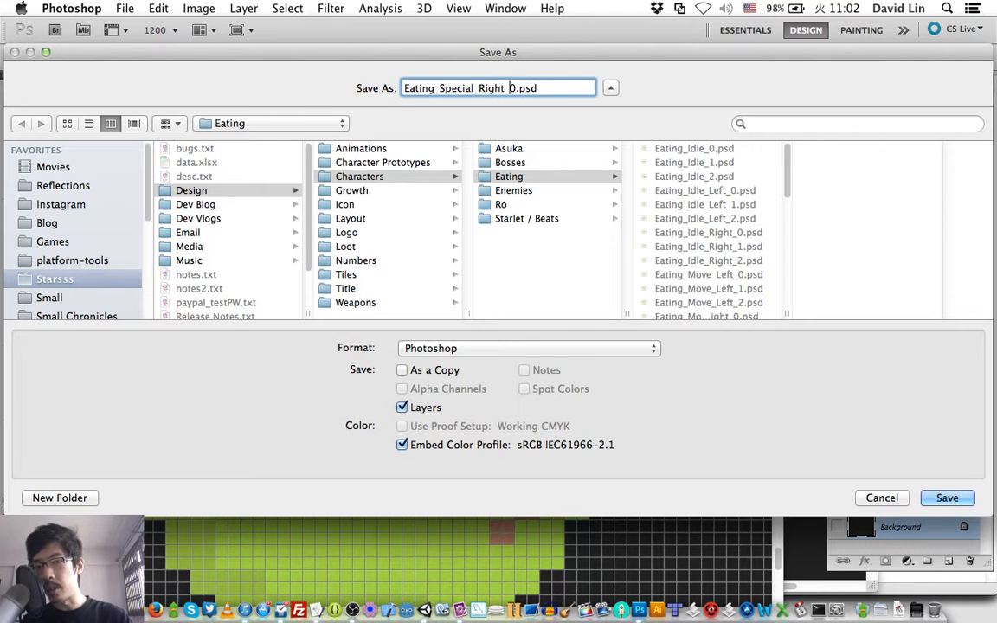
pyautogui.press('Left')
pyautogui.press('BackSpace')
pyautogui.press('BackSpace')
pyautogui.press('BackSpace')
pyautogui.press('BackSpace')
pyautogui.press('BackSpace')
pyautogui.write('IdleL')
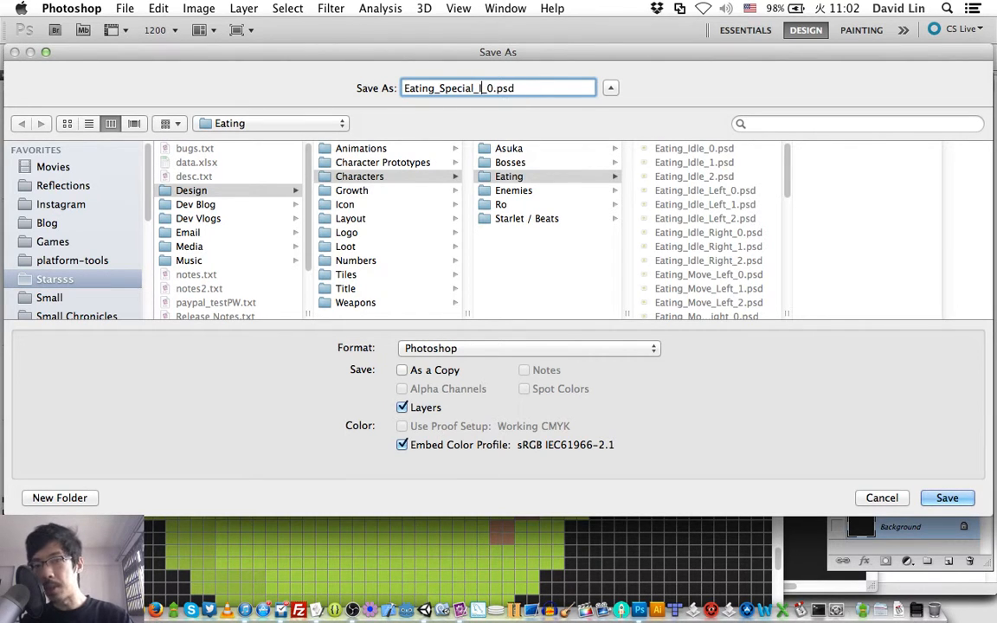
pyautogui.write('eft')
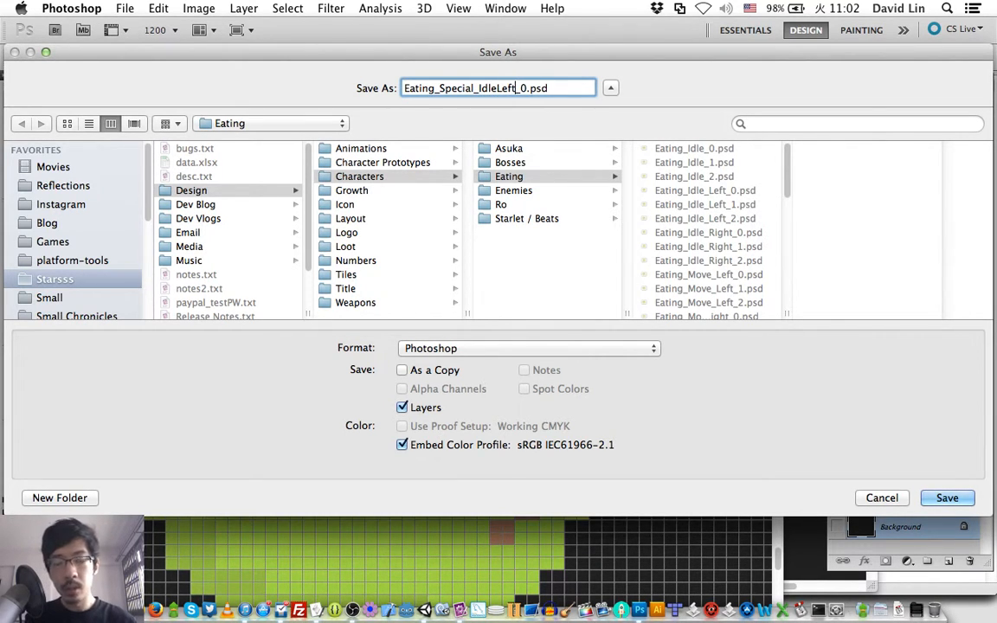
pyautogui.press('Left')
pyautogui.press('Left')
pyautogui.press('Left')
pyautogui.write('_')
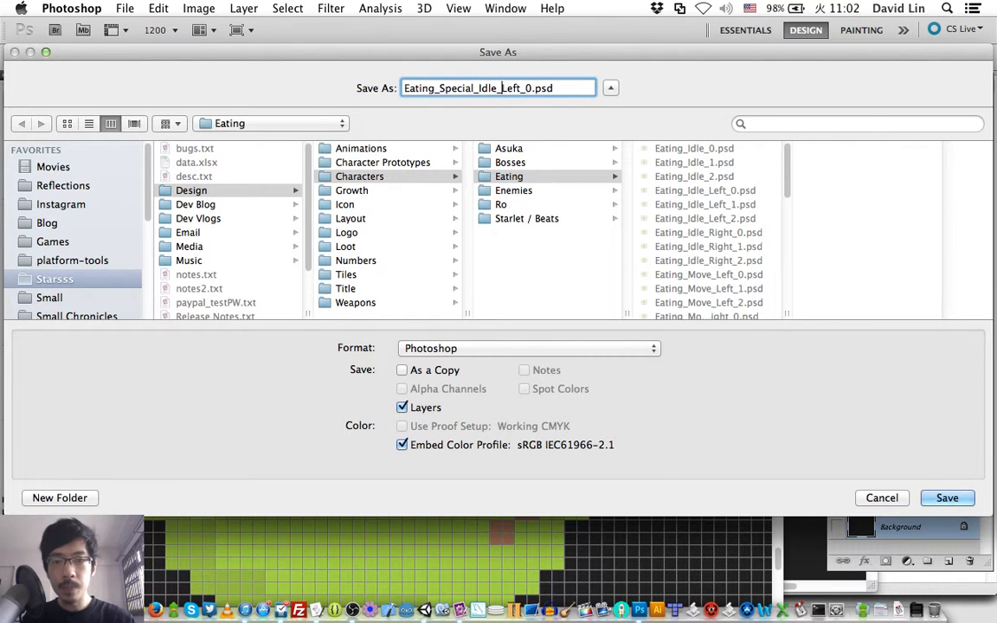
pyautogui.press('Return')
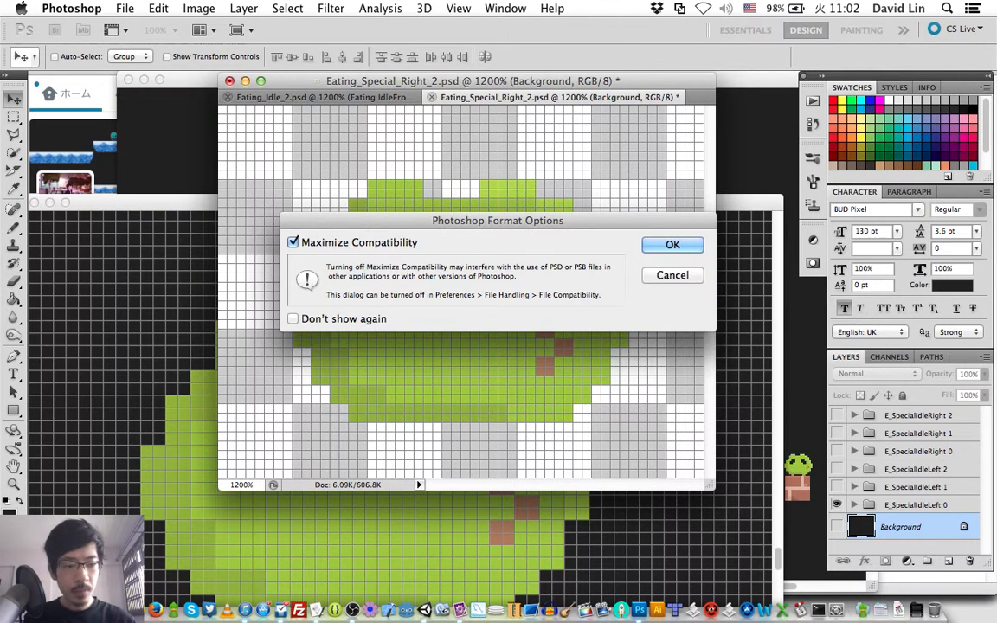
pyautogui.press('Return')
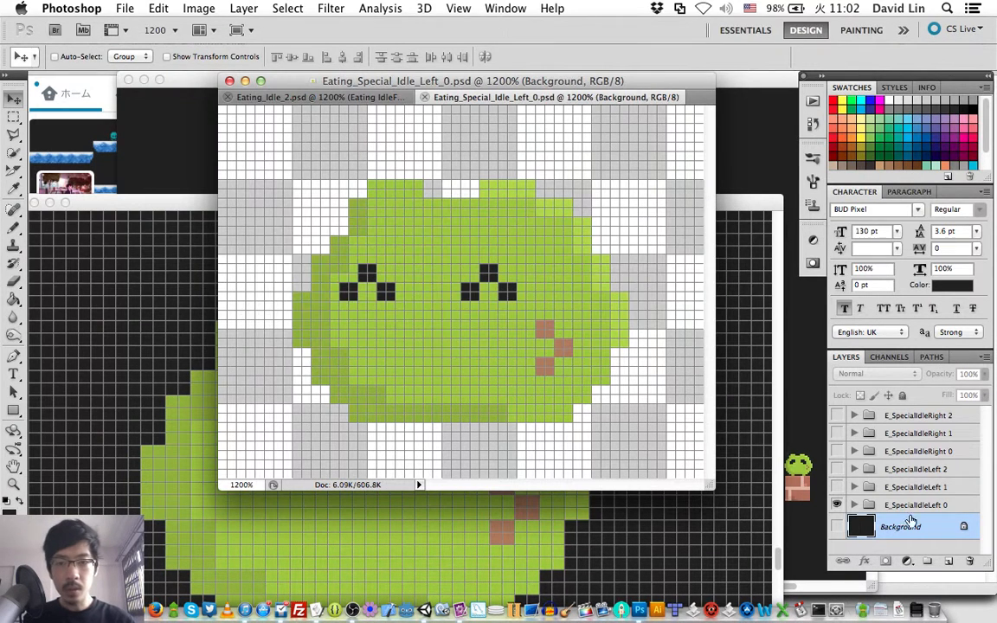
# - Hide E_SpecialIdleLeft 0, show E_SpecialIdleLeft 1, and save the frame as Eating_Special_Idle_Left_1.psd
pyautogui.click(837, 504)
pyautogui.click(837, 486)
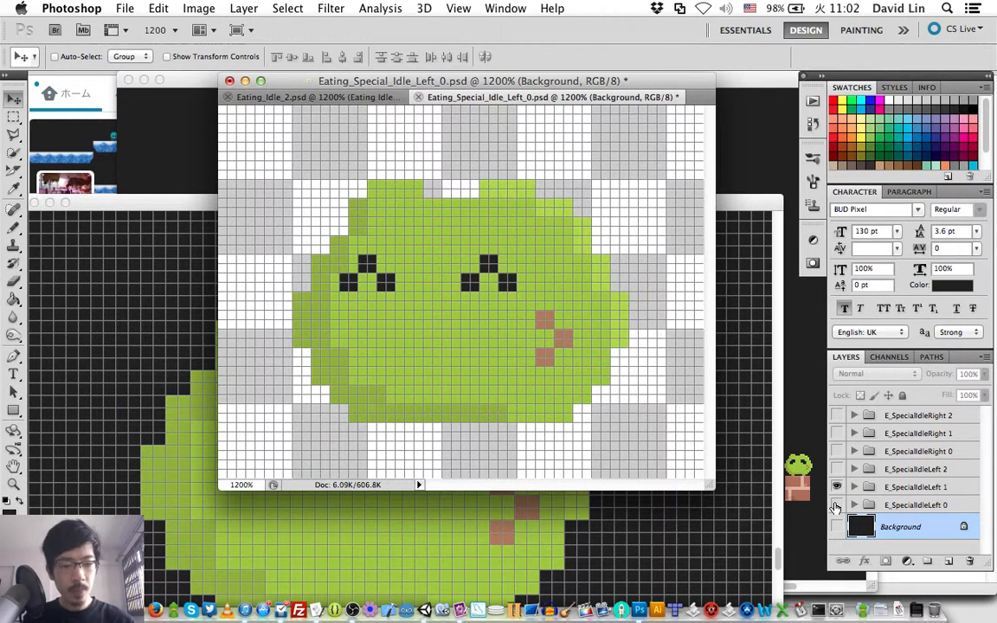
pyautogui.press('super+shift+s')
pyautogui.press('Right')
pyautogui.press('BackSpace')
pyautogui.write('1')
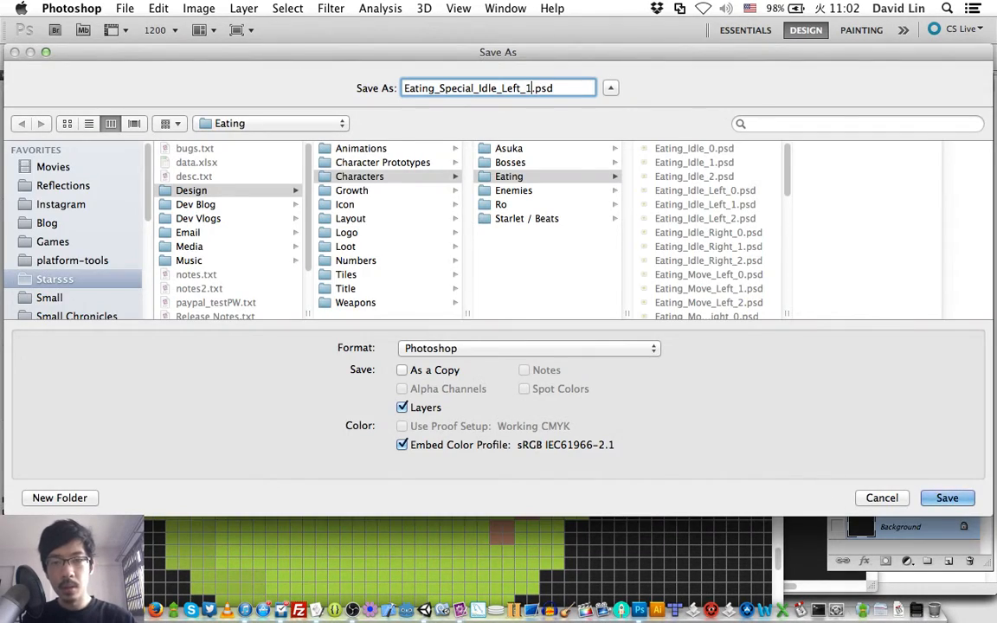
pyautogui.press('Return')
pyautogui.press('Return')
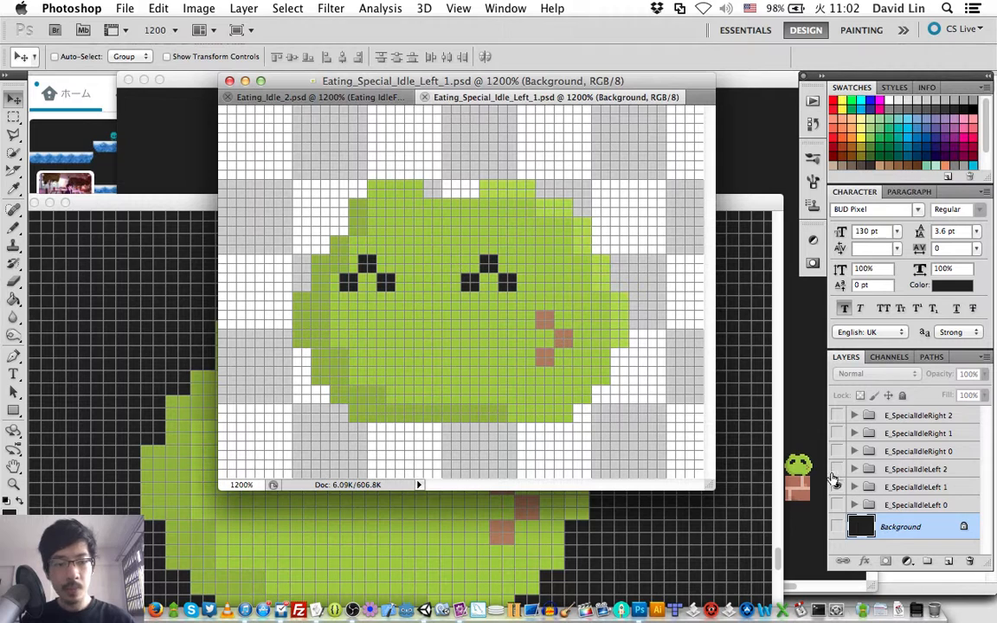
# - Hide E_SpecialIdleLeft 1, show E_SpecialIdleLeft 2, and save the frame as Eating_Special_Idle_Left_2.psd
pyautogui.click(838, 487)
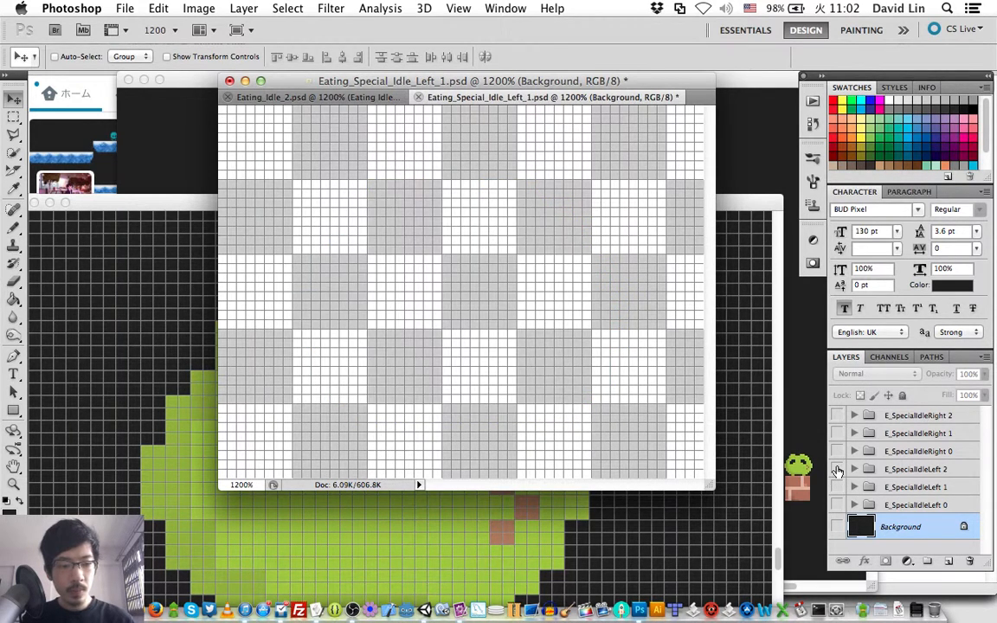
pyautogui.click(837, 469)
pyautogui.press('super+shift+s')
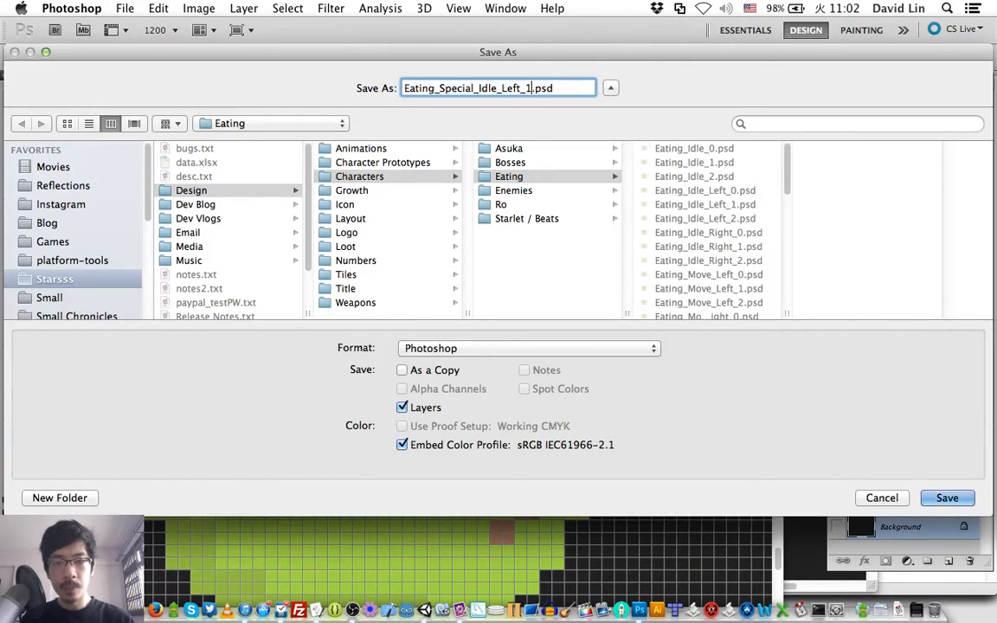
pyautogui.press('Right')
pyautogui.press('BackSpace')
pyautogui.write('2')
pyautogui.press('Return')
pyautogui.press('Return')
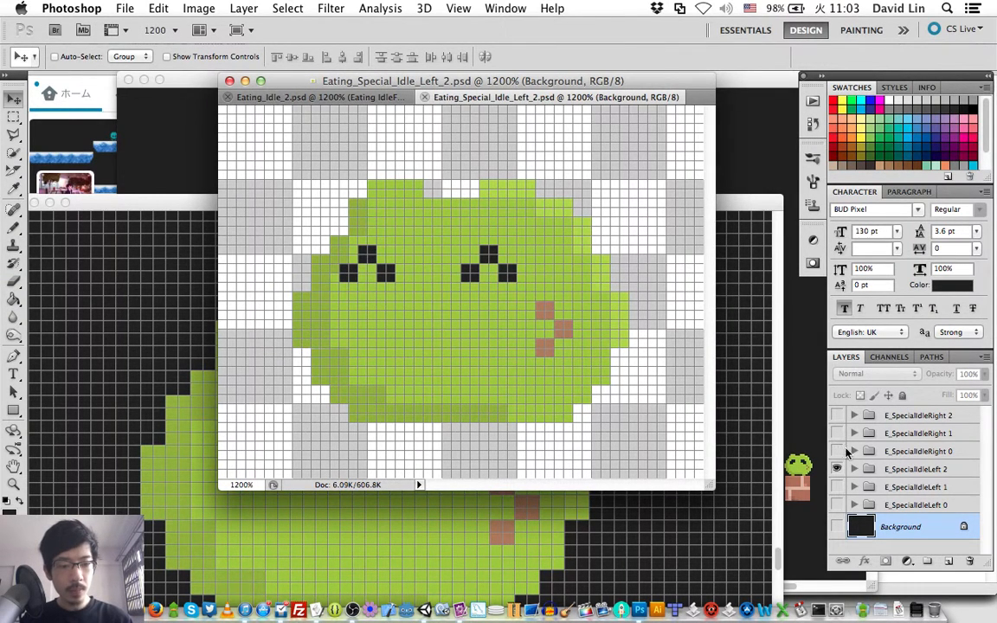
# - Show E_SpecialIdleRight 0, hide E_SpecialIdleLeft 2, and save the frame as Eating_Special_Idle_Right_0.psd
pyautogui.click(837, 451)
pyautogui.click(837, 469)
pyautogui.click(835, 470)
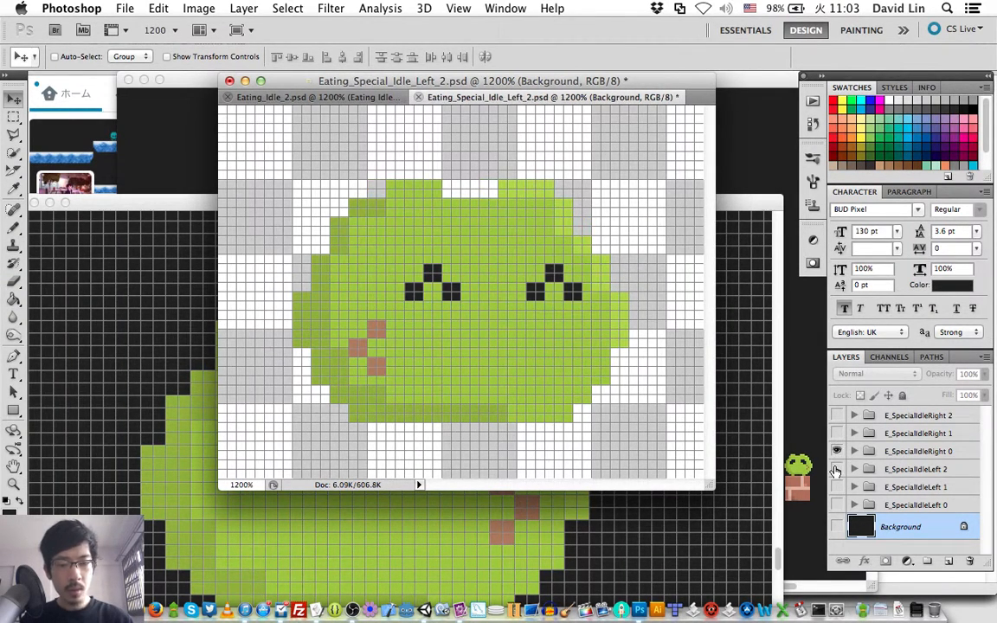
pyautogui.press('super+shift+s')
pyautogui.press('Right')
pyautogui.press('BackSpace')
pyautogui.write('0')
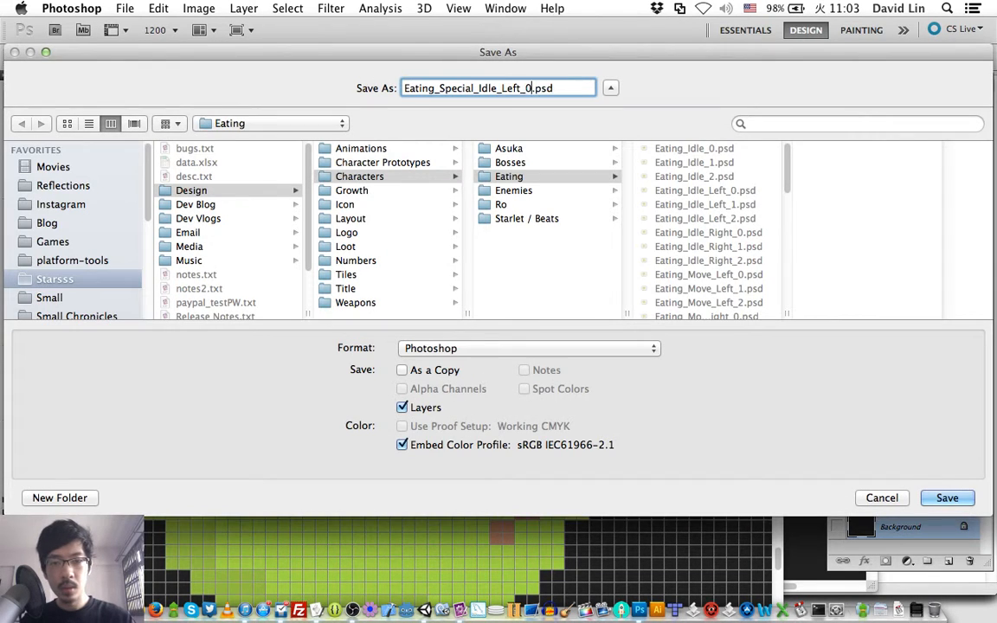
pyautogui.press('Left')
pyautogui.press('Left')
pyautogui.press('BackSpace')
pyautogui.press('BackSpace')
pyautogui.press('BackSpace')
pyautogui.press('BackSpace')
pyautogui.write('Right')
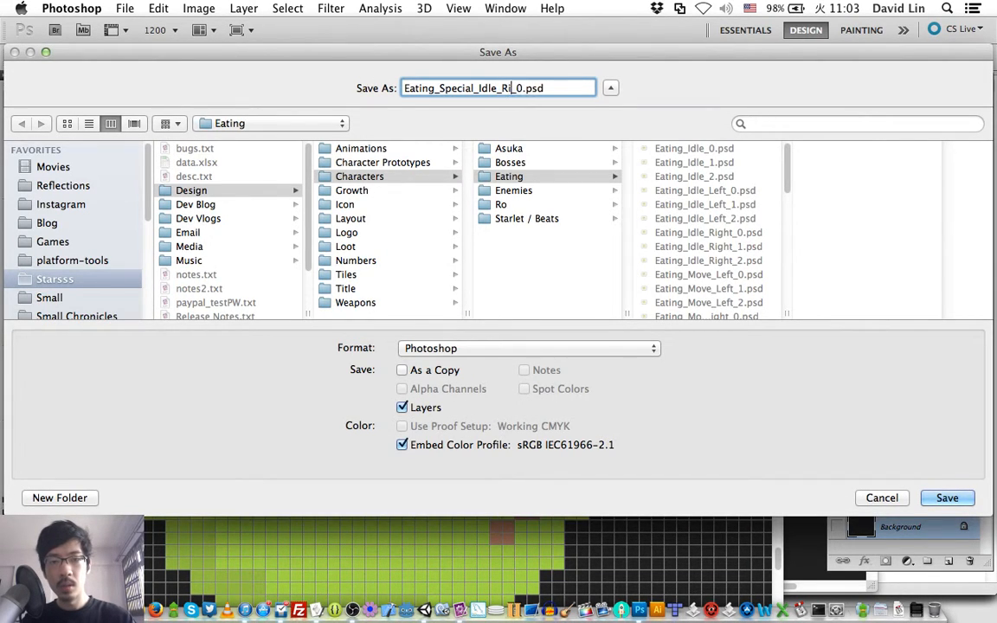
pyautogui.press('Return')
pyautogui.press('Return')
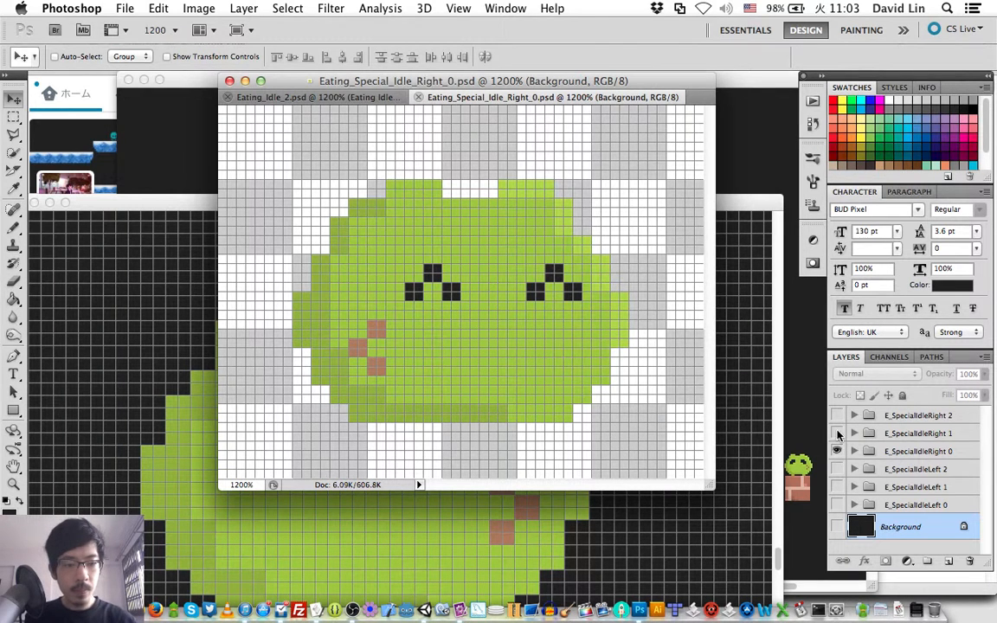
# - Show E_SpecialIdleRight 1, hide E_SpecialIdleRight 0, and save the frame as Eating_Special_Idle_Right_1.psd
pyautogui.click(838, 437)
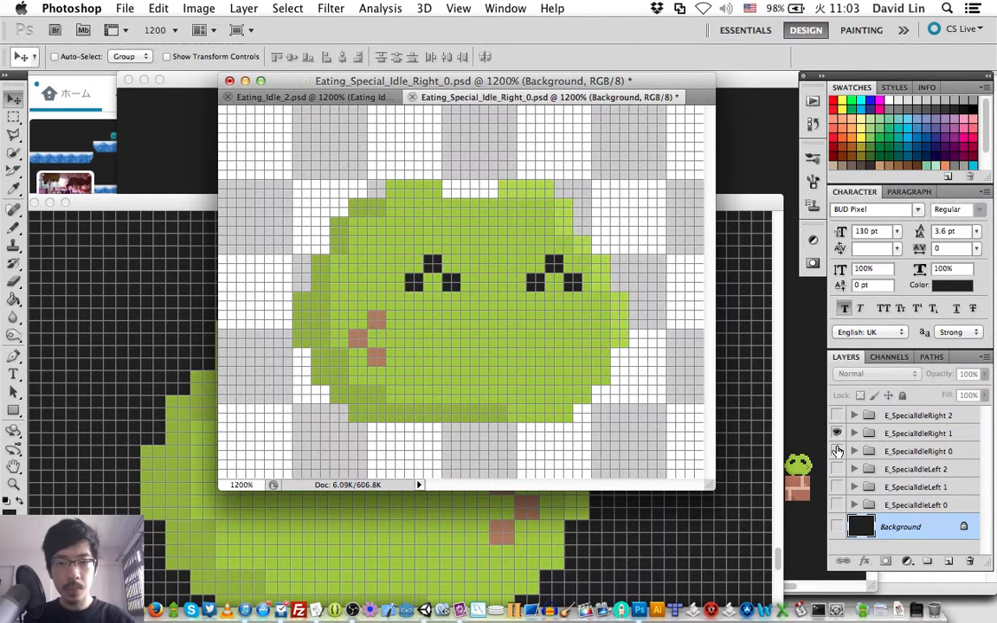
pyautogui.press('super+shift+s')
pyautogui.press('Right')
pyautogui.press('BackSpace')
pyautogui.write('1')
pyautogui.press('Return')
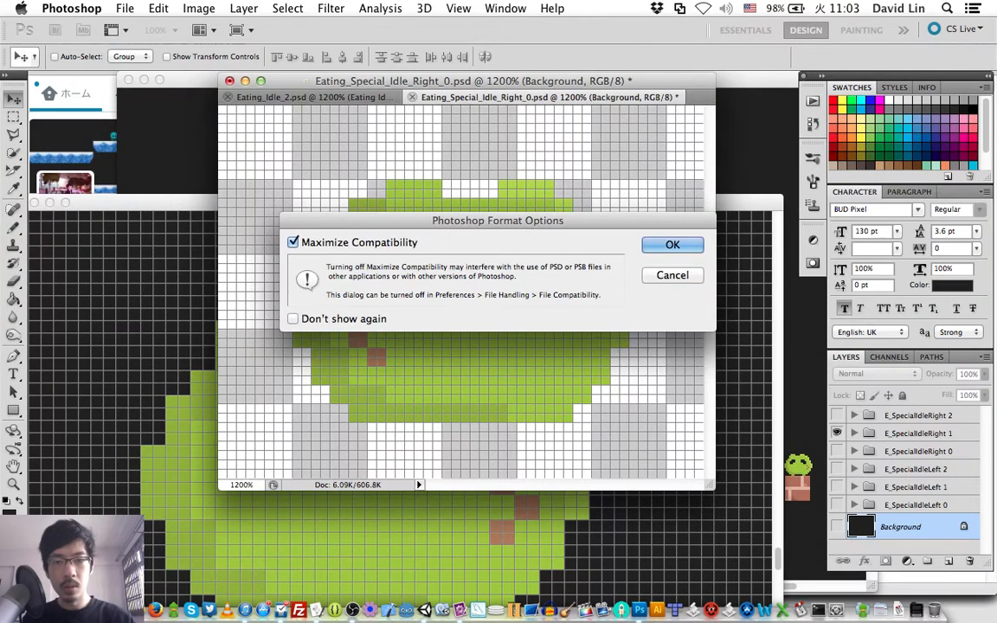
pyautogui.press('Return')
# - Show E_SpecialIdleRight 2, hide E_SpecialIdleRight 1, and save the frame as Eating_Special_Idle_Right_2.psd
pyautogui.click(837, 417)
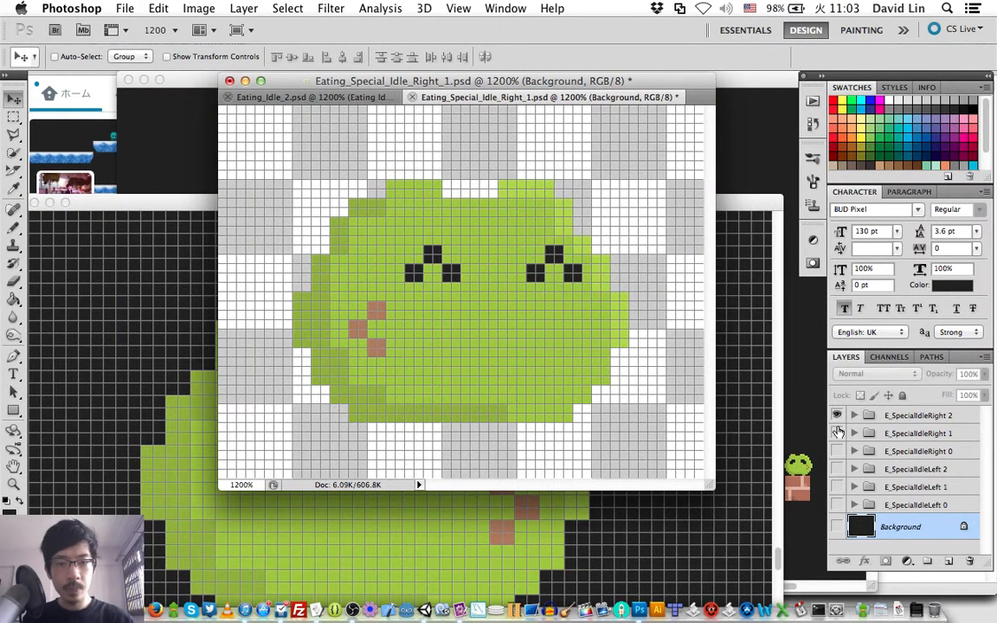
pyautogui.press('super+shift+s')
pyautogui.press('Right')
pyautogui.press('BackSpace')
pyautogui.write('2')
pyautogui.press('Return')
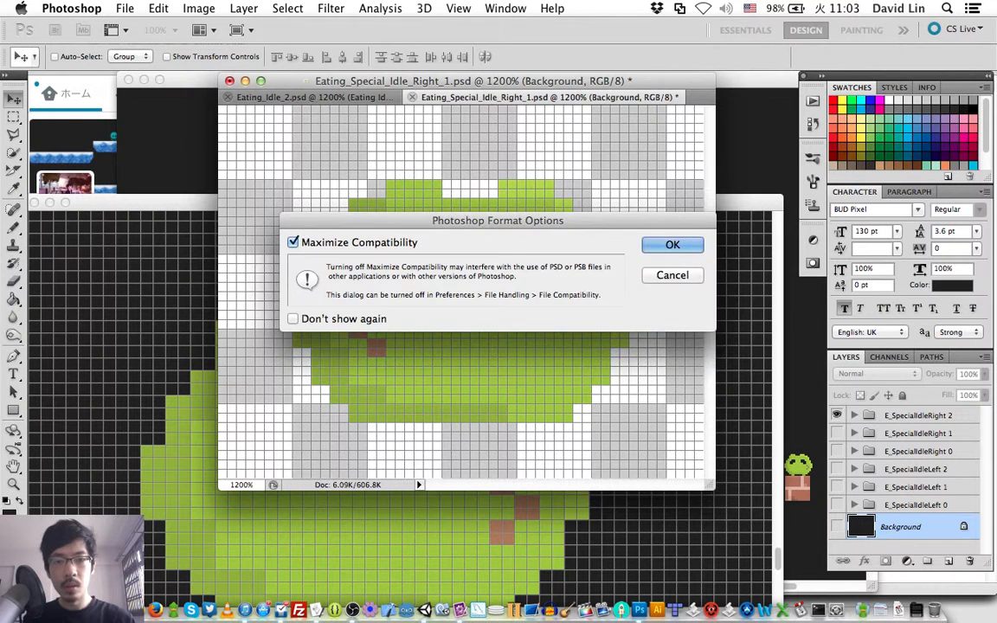
pyautogui.press('Return')
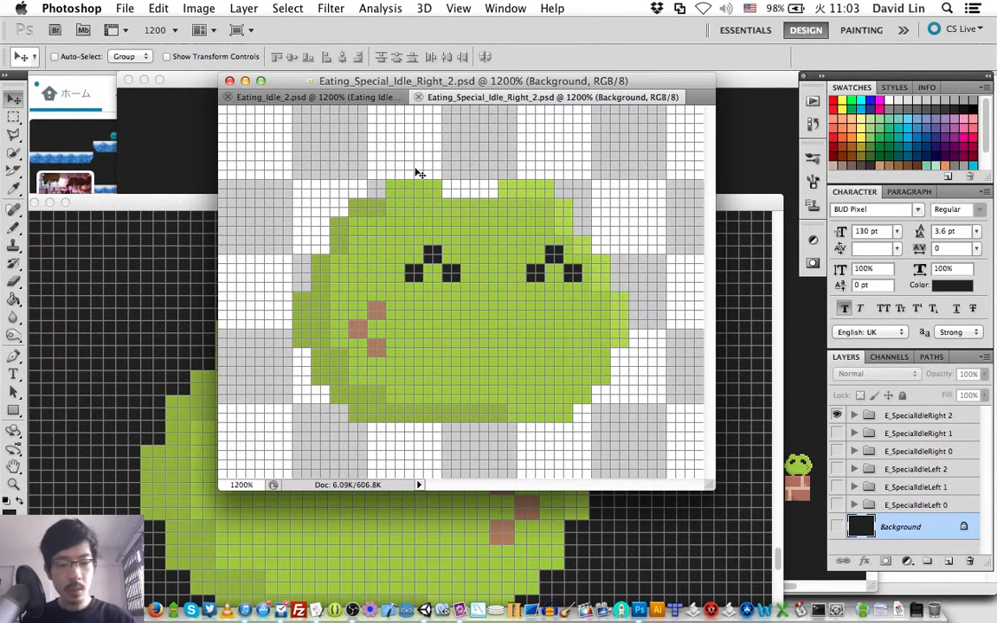
# - Browse the Eating folder for opening a file, with full file names shown, and review the complete list of saved sprite files
pyautogui.press('super+o')
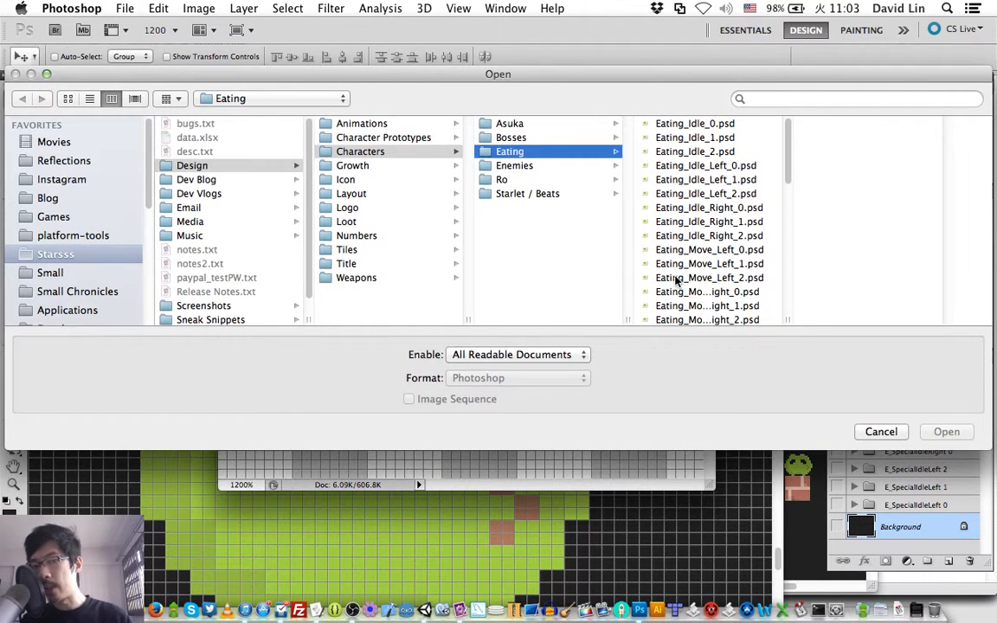
pyautogui.doubleClick(787, 319)
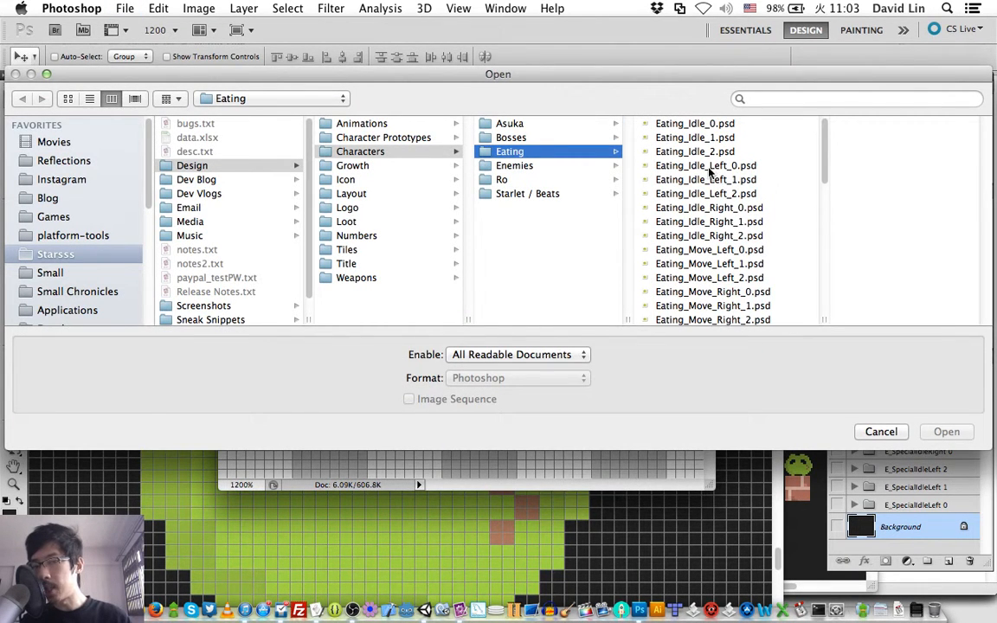
pyautogui.scroll(-5, 710, 173)
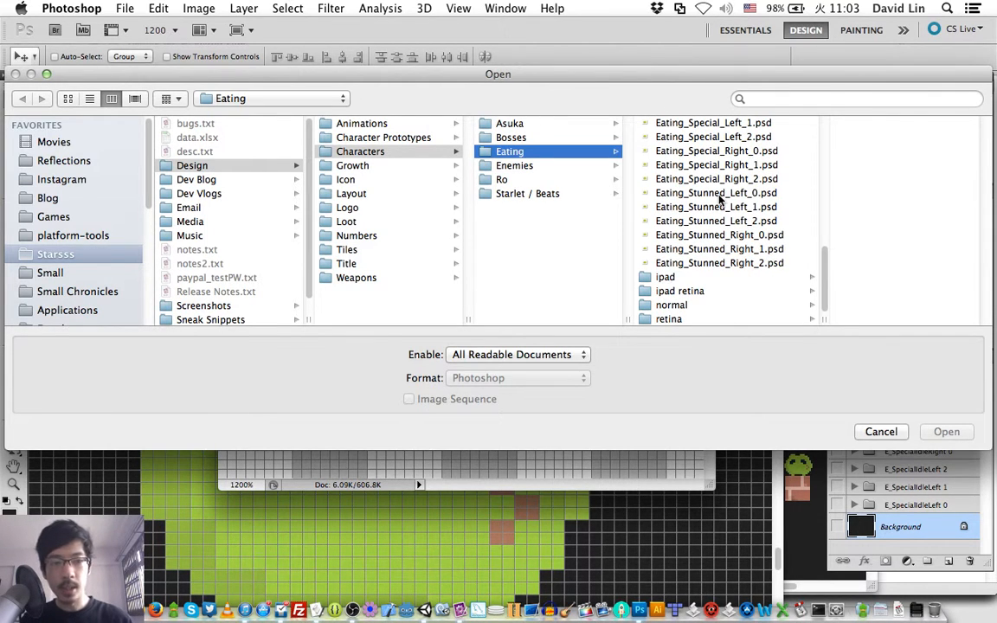
pyautogui.scroll(2, 724, 160)
pyautogui.scroll(4, 724, 160)
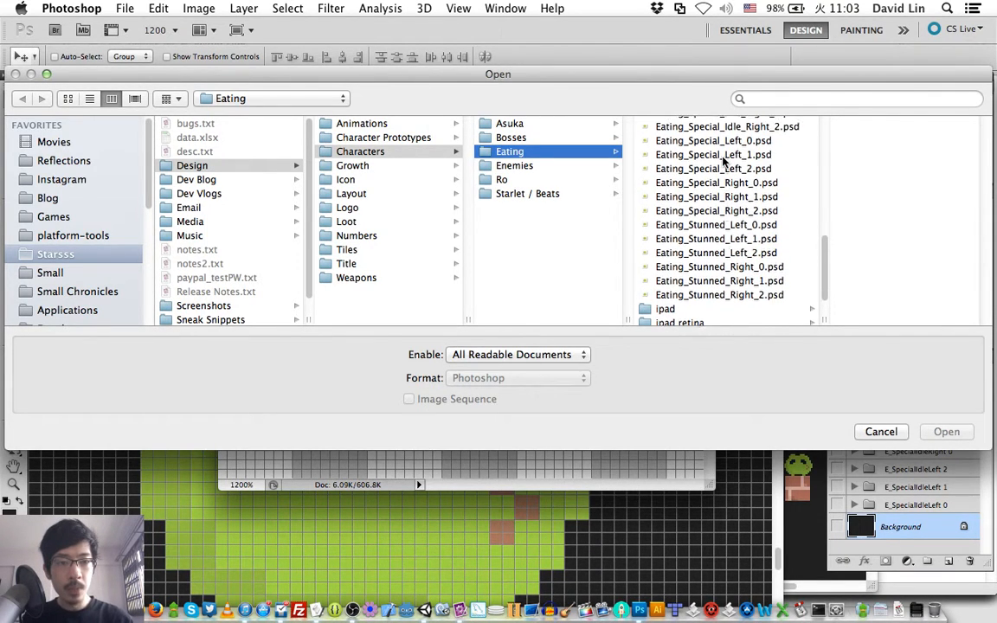
pyautogui.scroll(6, 723, 160)
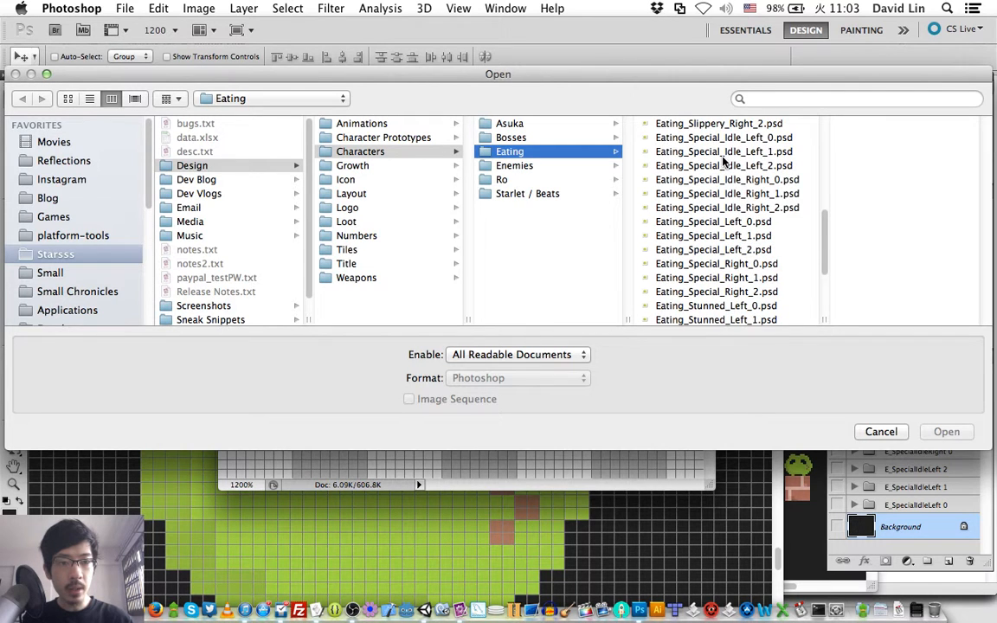
pyautogui.scroll(7, 724, 161)
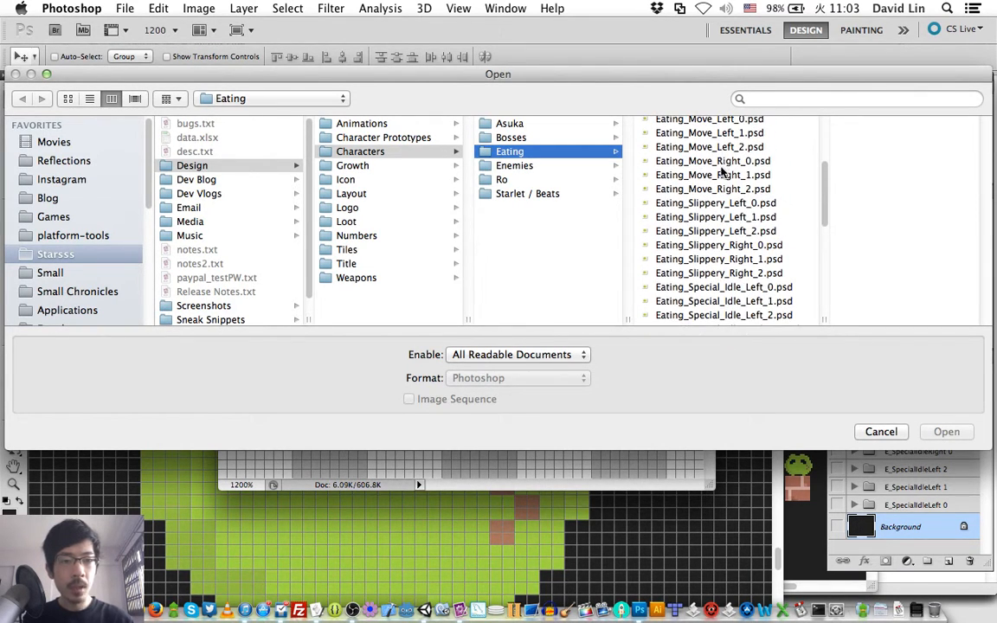
pyautogui.scroll(2, 722, 172)
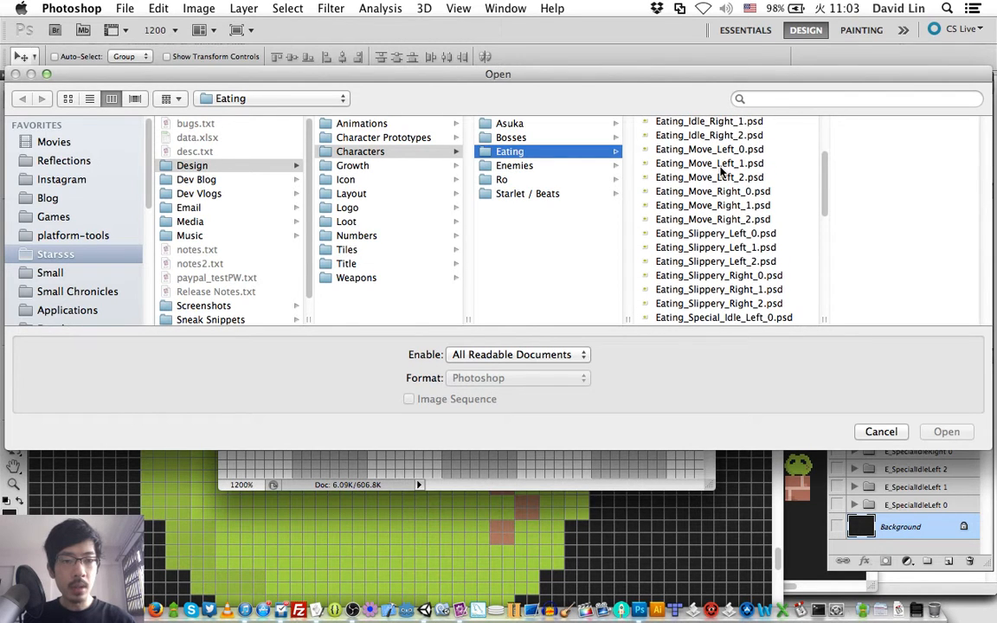
pyautogui.scroll(4, 721, 172)
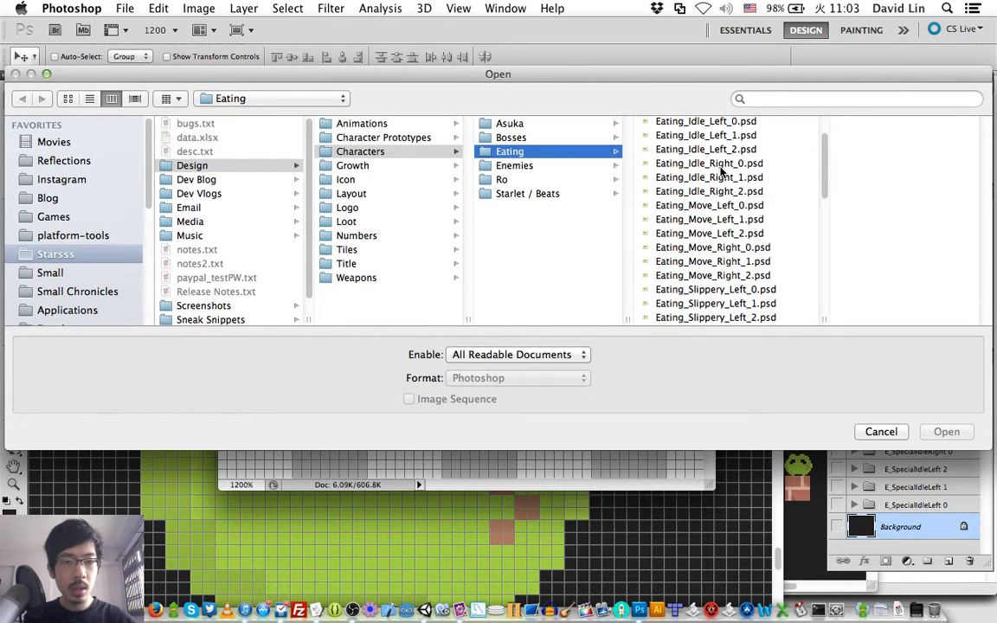
pyautogui.scroll(3, 721, 172)
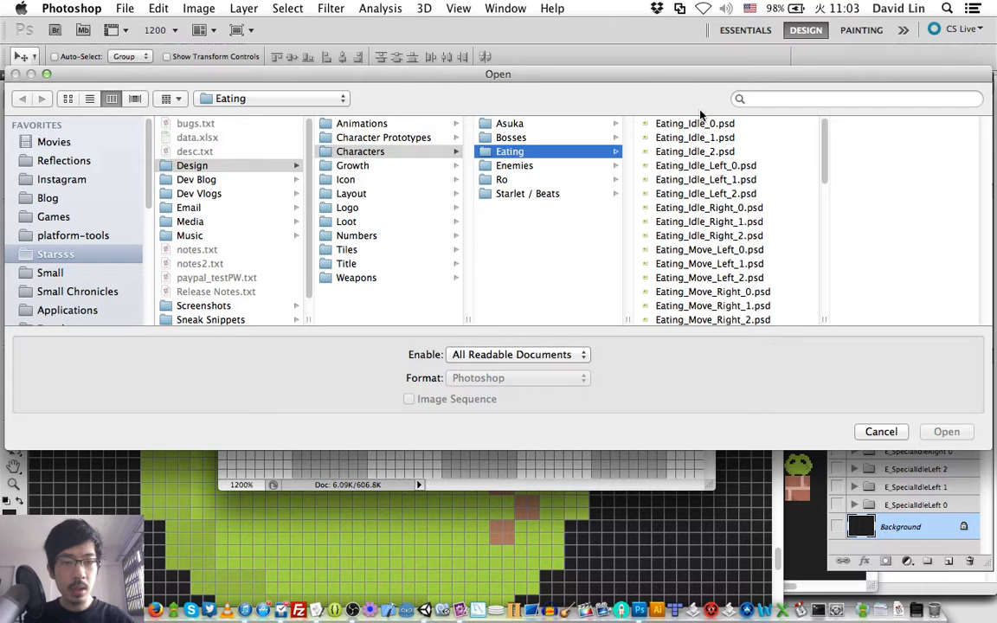
# - Preview the Eating_Idle, Eating_Idle_Left and Eating_Idle_Right sprite files, comparing their frames, and close the file browser without opening any
pyautogui.click(698, 139)
pyautogui.press('Up')
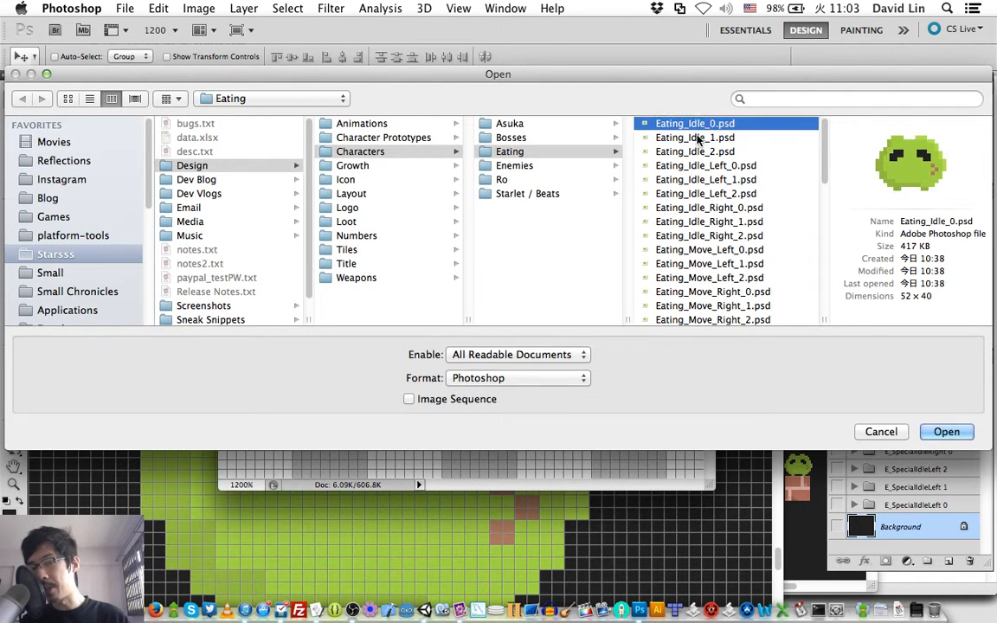
pyautogui.press('Down')
pyautogui.press('Down')
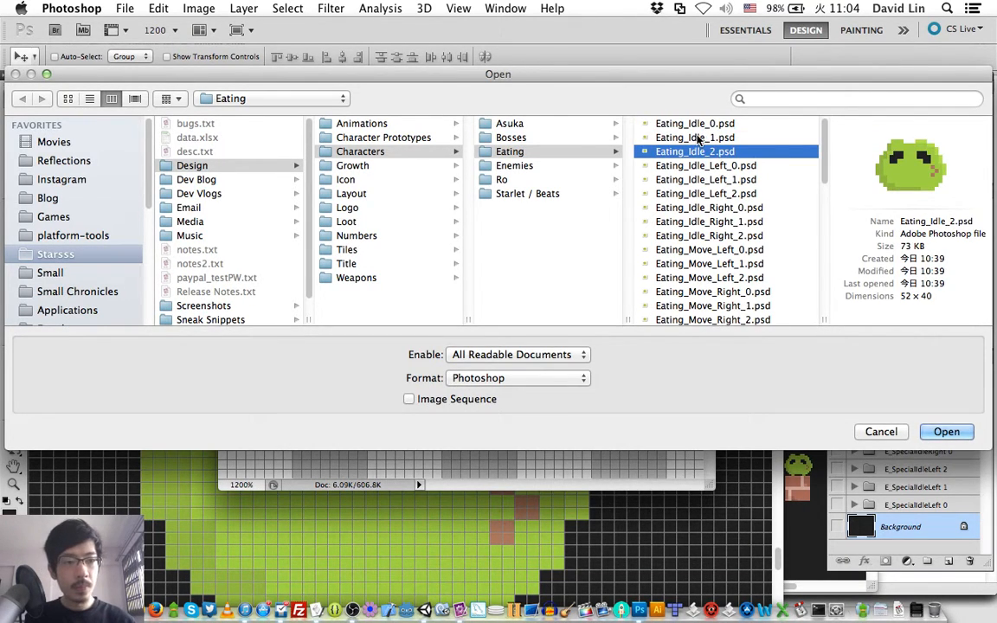
pyautogui.press('Up')
pyautogui.press('Up')
pyautogui.press('Down')
pyautogui.press('Down')
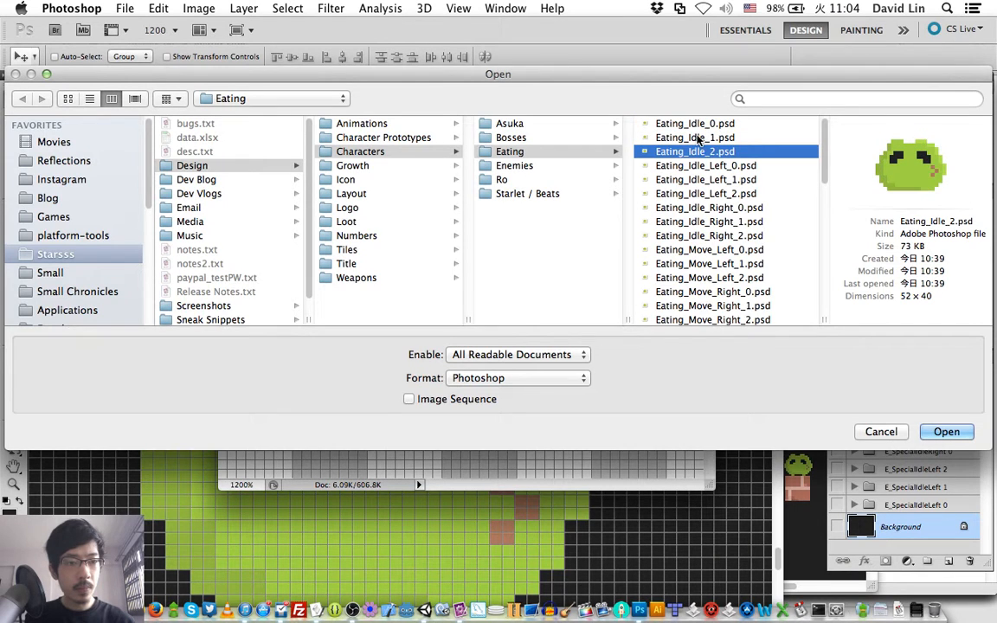
pyautogui.press('Up')
pyautogui.press('Down')
pyautogui.press('Down')
pyautogui.press('Down')
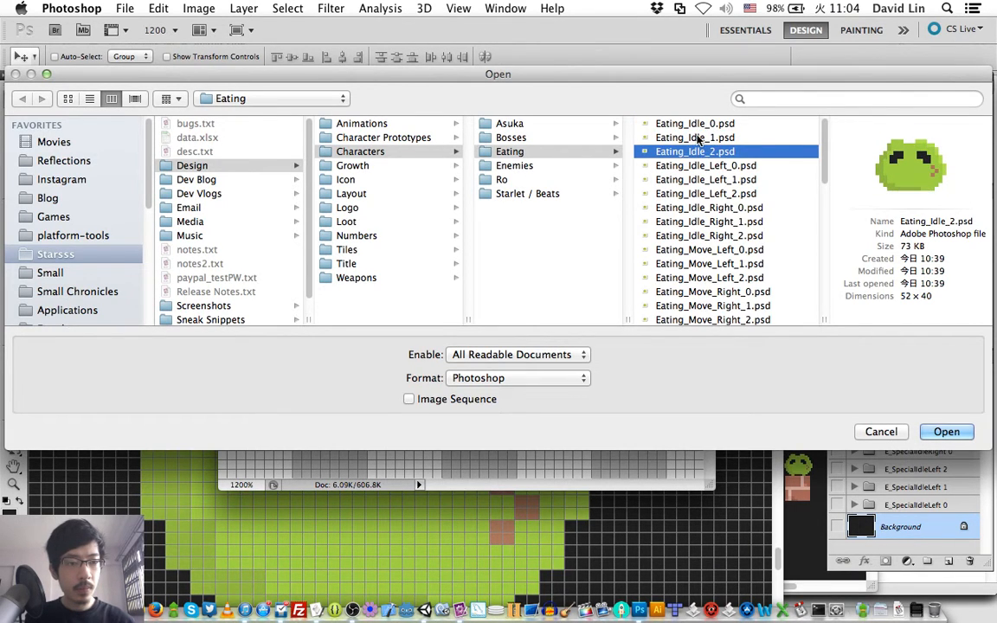
pyautogui.press('Down')
pyautogui.press('Down')
pyautogui.press('Down')
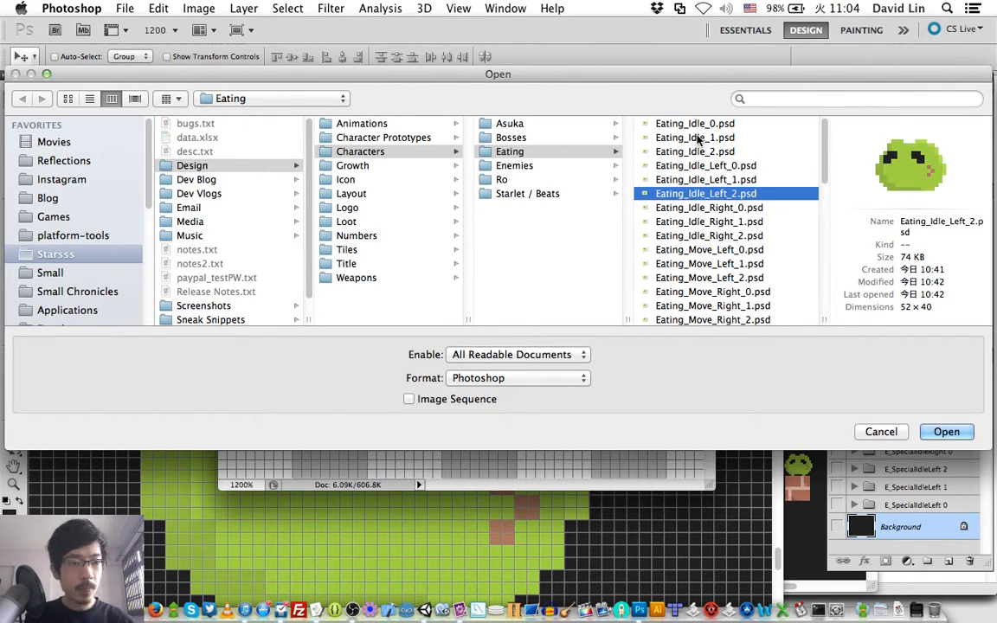
pyautogui.press('Down')
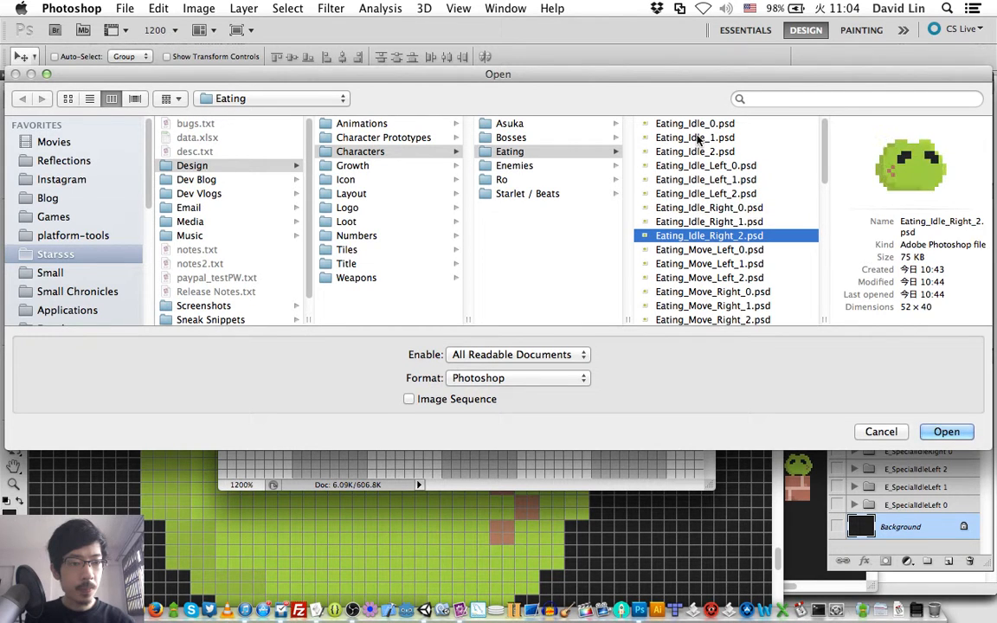
pyautogui.press('Up')
pyautogui.press('Up')
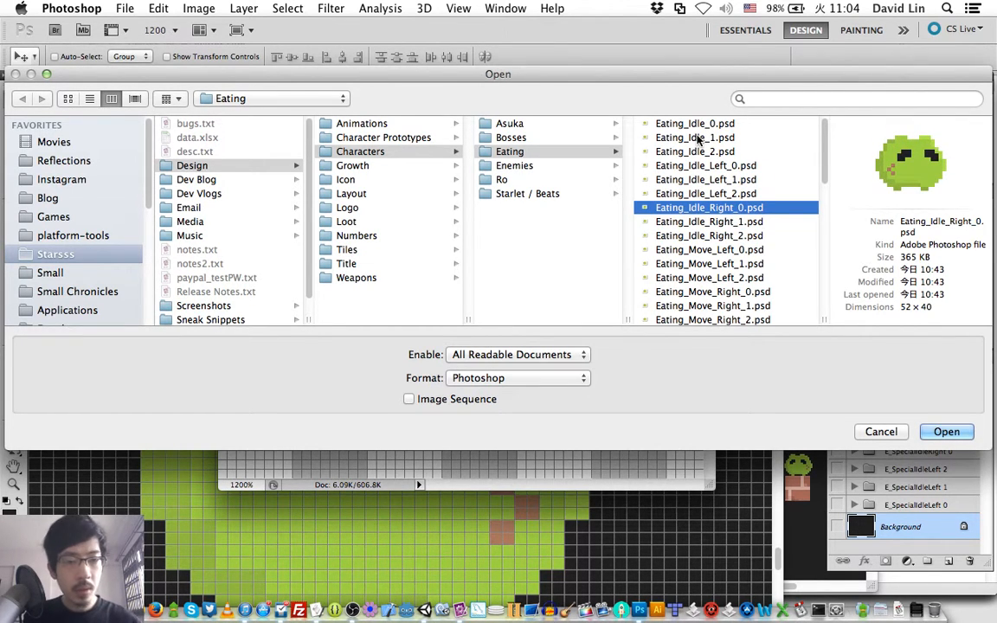
pyautogui.press('Escape')
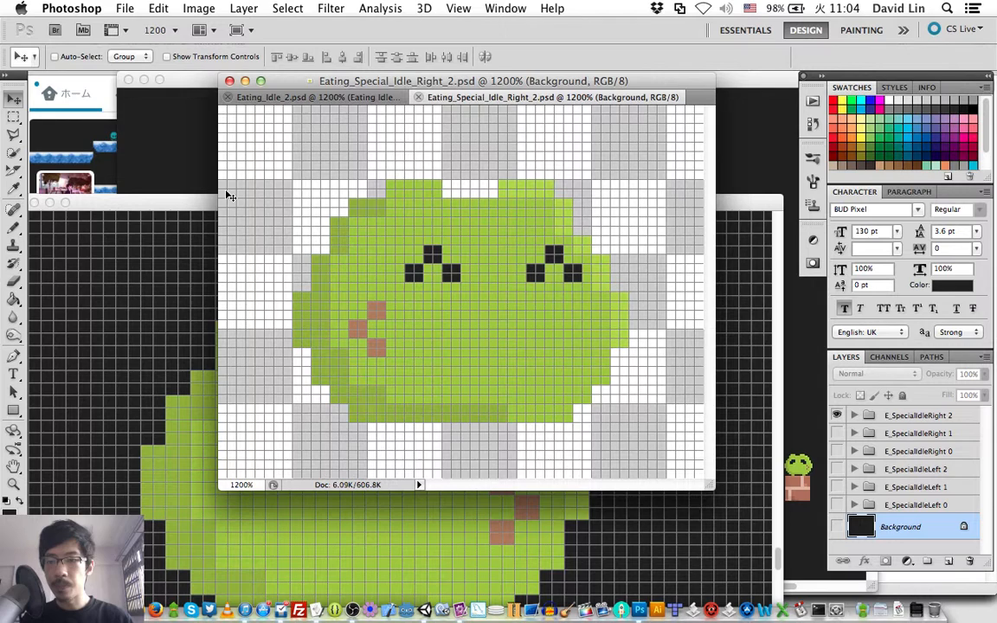
# - Bring stageCanvas.psd to the front, then make the Eating Special Shield group visible and expand its layers
pyautogui.click(157, 206)
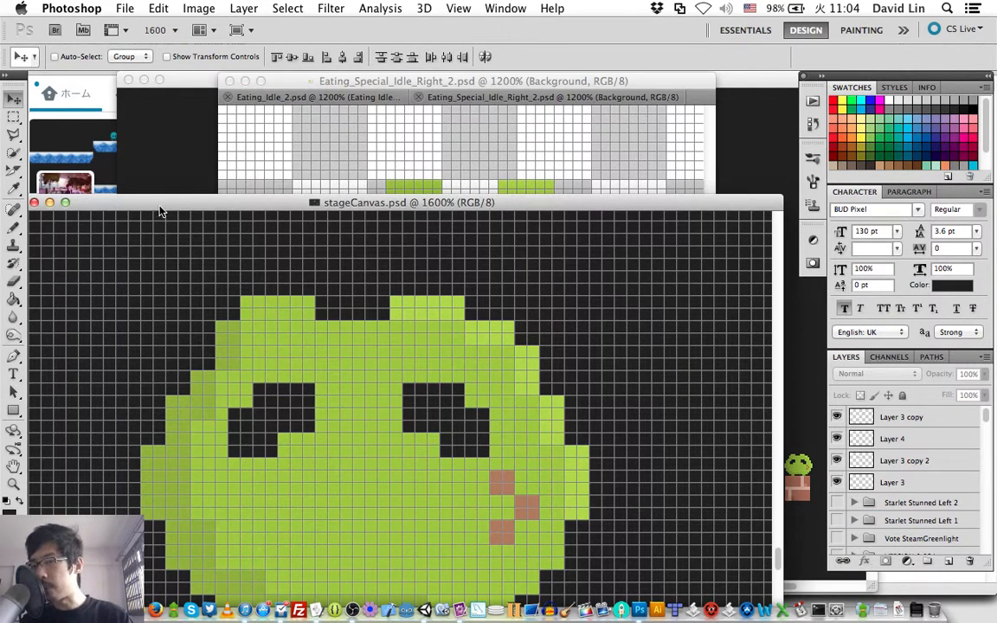
pyautogui.moveTo(153, 207); pyautogui.dragTo(126, 83)
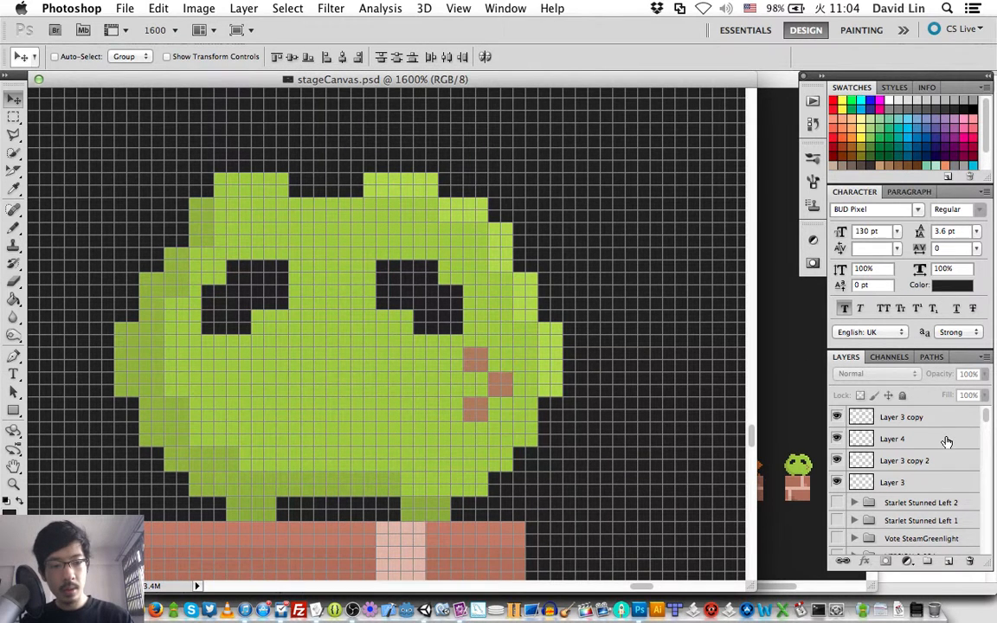
pyautogui.scroll(-10, 947, 440)
pyautogui.scroll(-15, 947, 442)
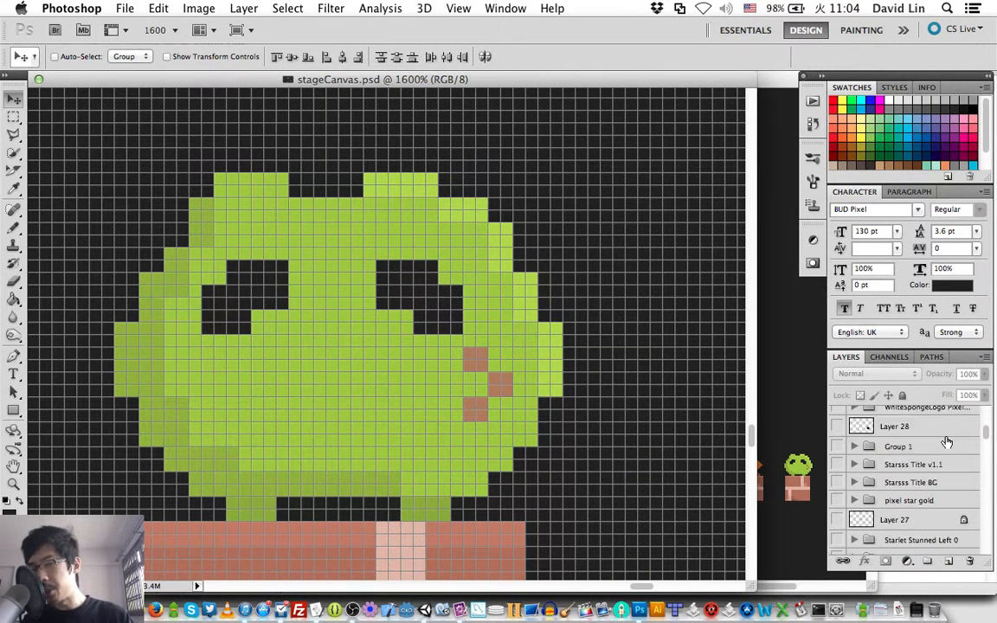
pyautogui.scroll(-8, 947, 442)
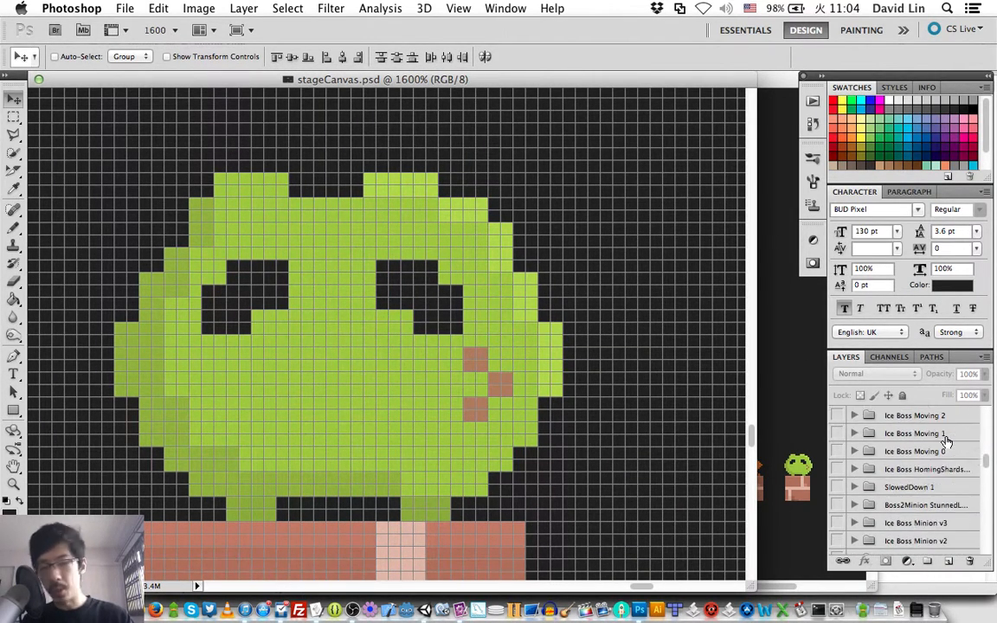
pyautogui.scroll(-20, 947, 441)
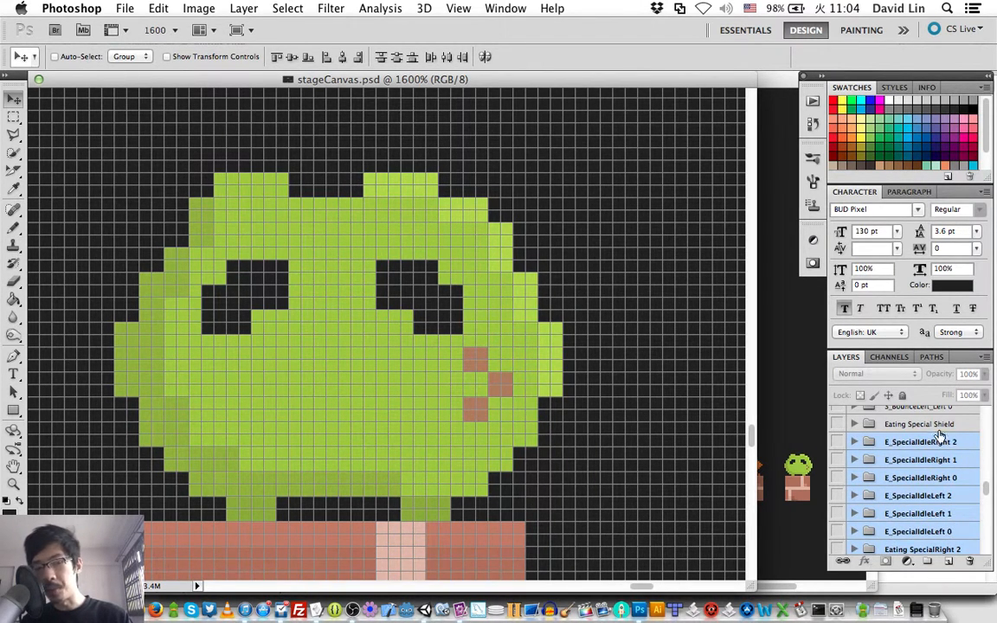
pyautogui.click(930, 424)
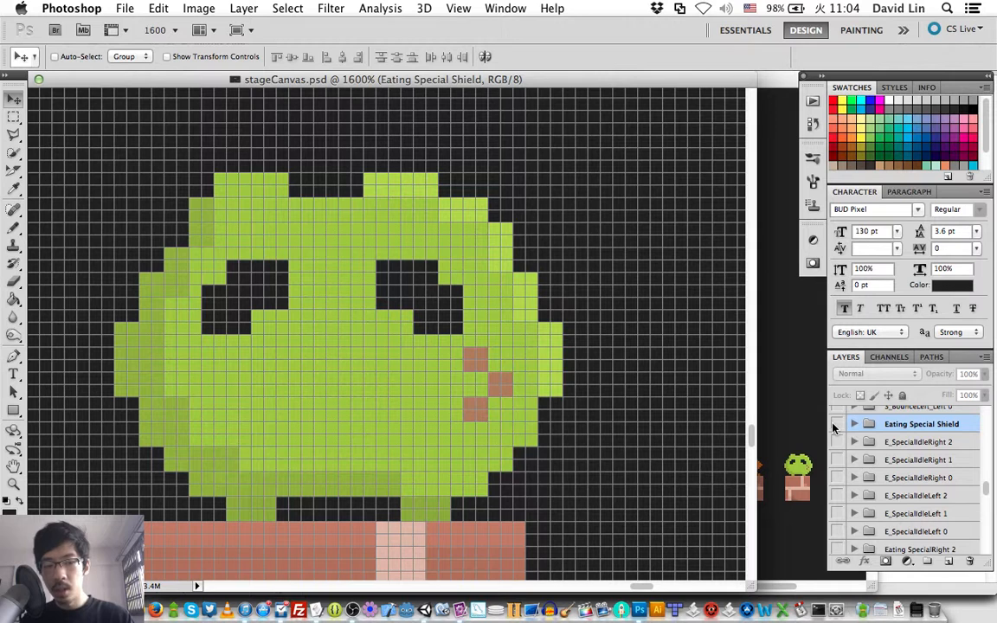
pyautogui.click(836, 424)
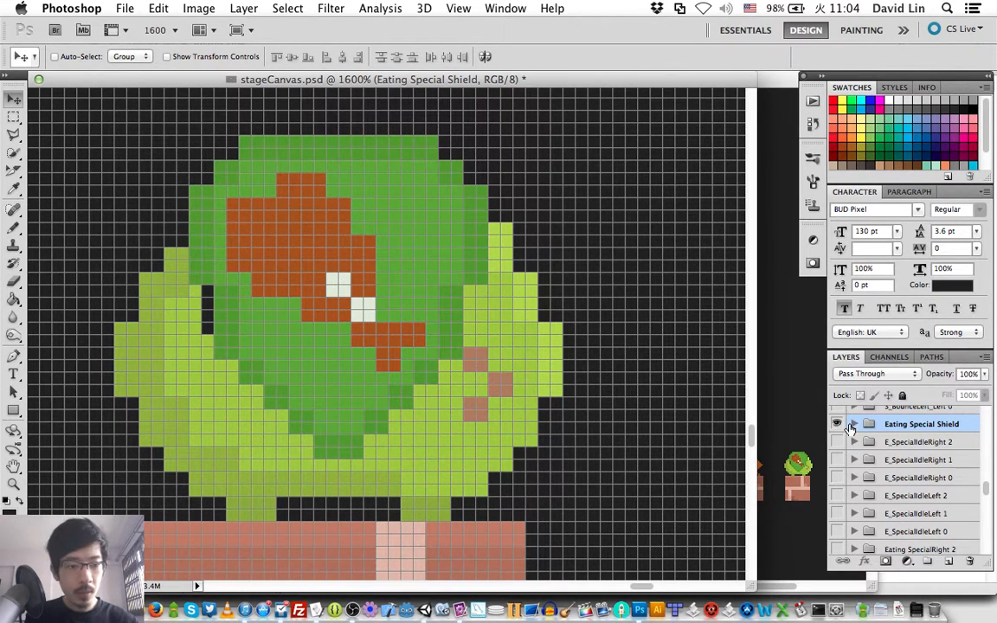
pyautogui.click(853, 423)
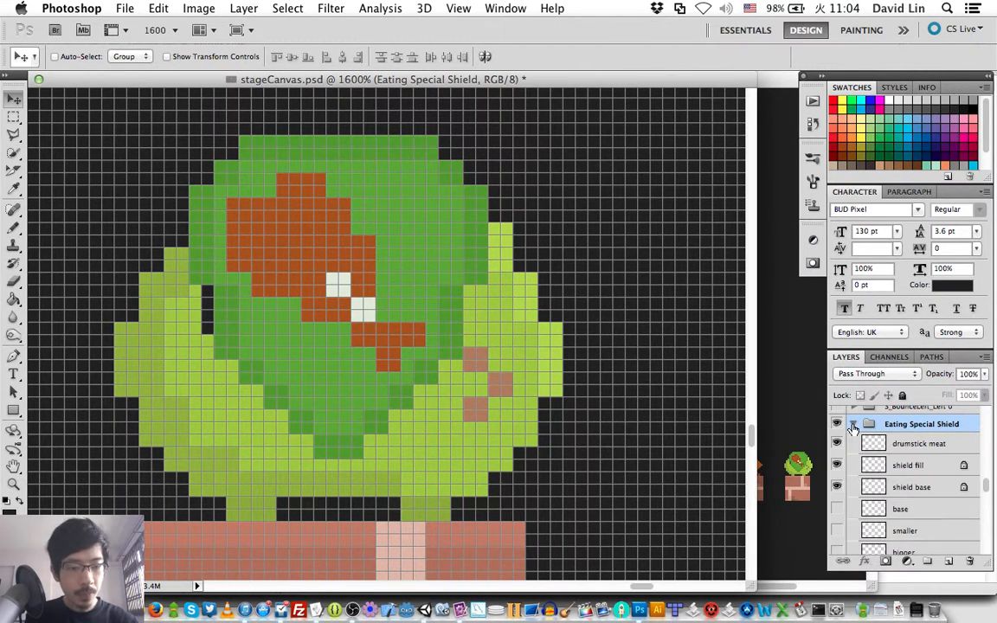
# - On the shield base layer, sample the shield's dark edge green and lighter inner green as the two working colours for the Pencil
pyautogui.click(875, 489)
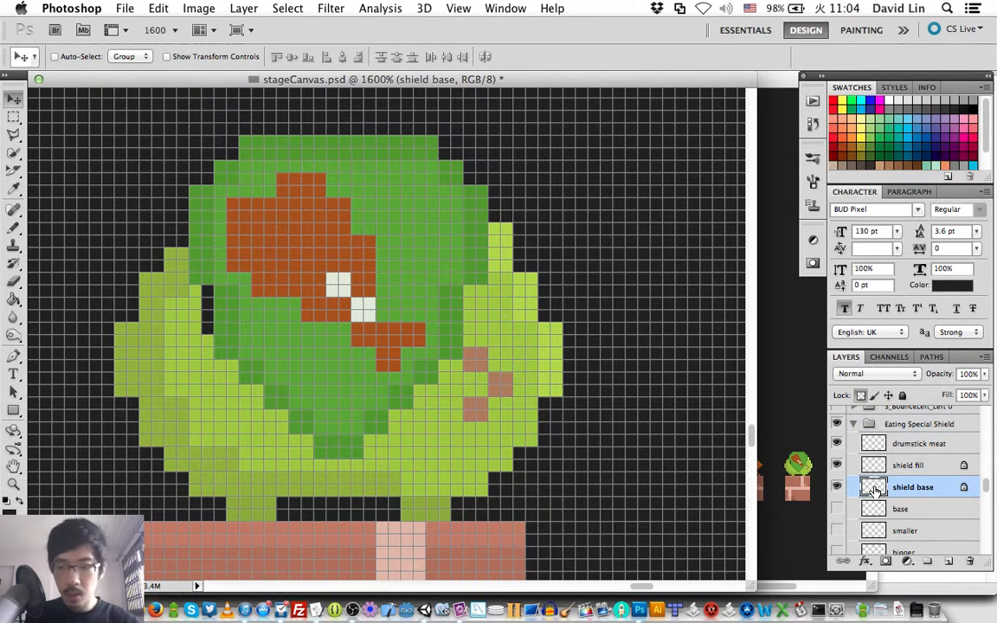
pyautogui.press('i')
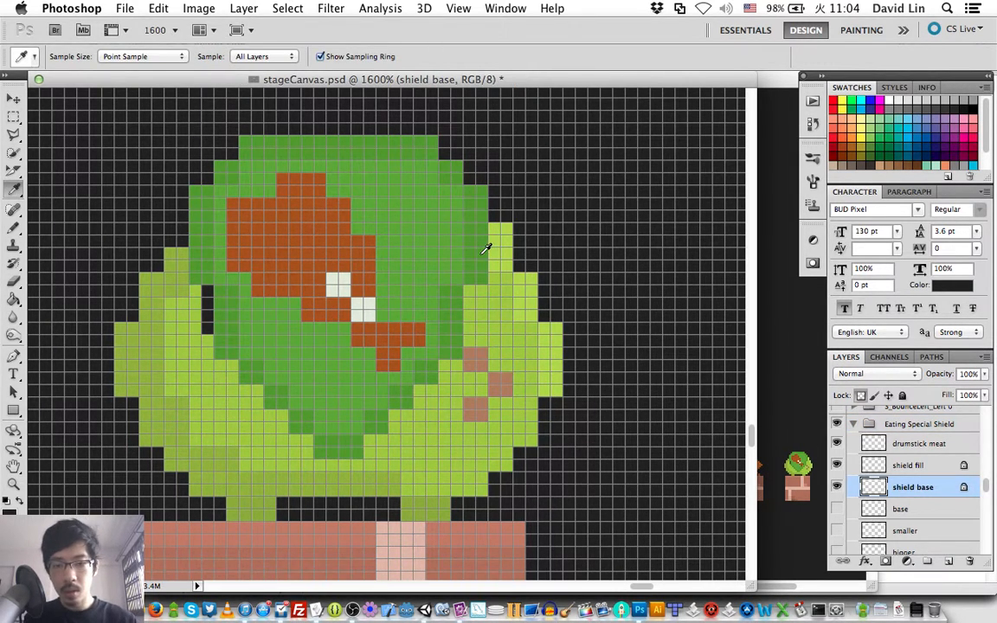
pyautogui.moveTo(488, 241); pyautogui.dragTo(439, 255)
pyautogui.press('x')
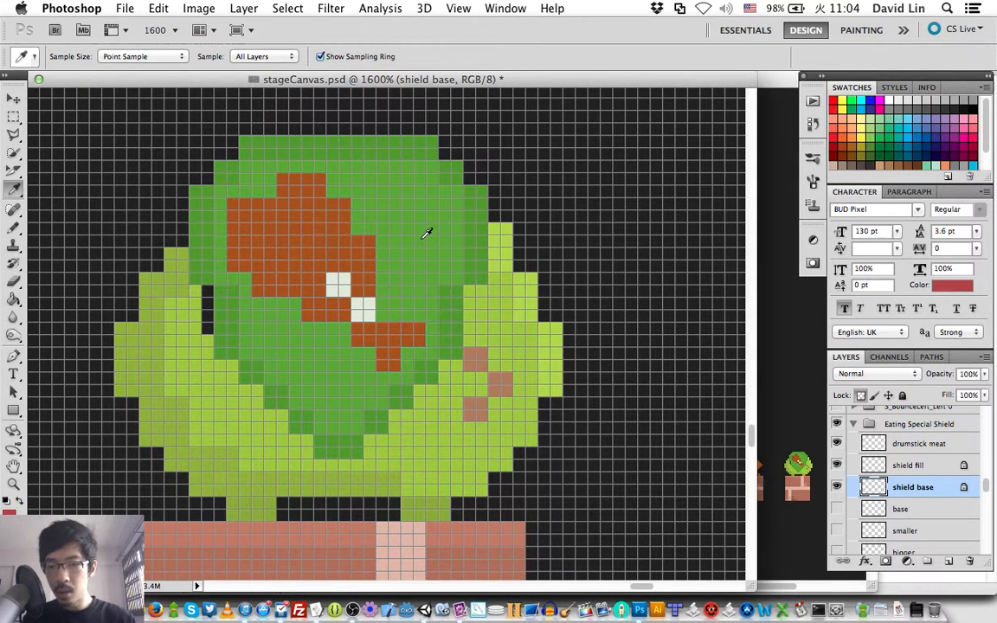
pyautogui.click(422, 239)
pyautogui.press('b')
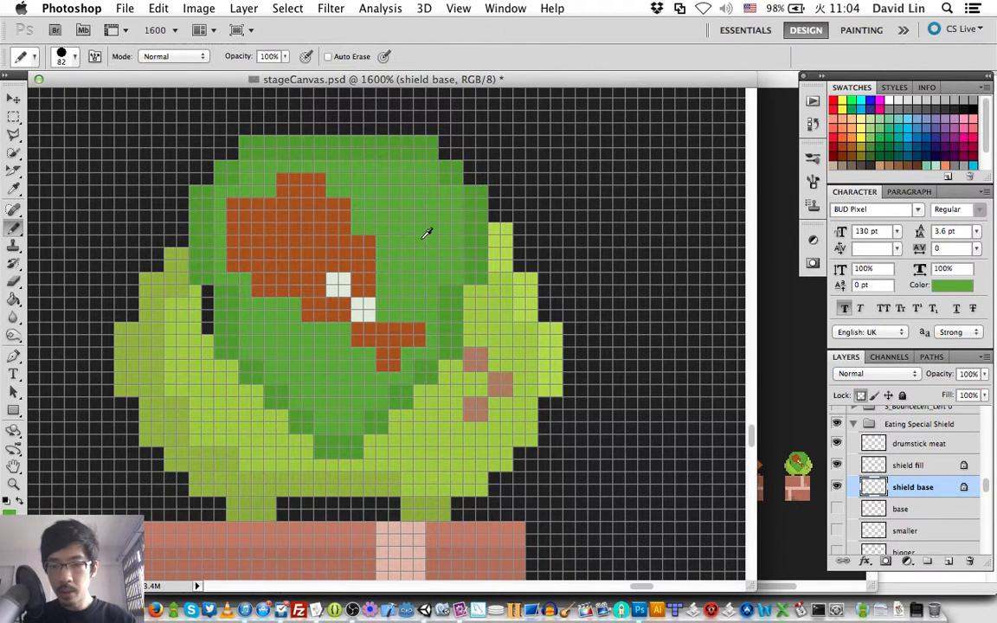
# - Set the Pencil size to 16 px and recolour the shield base's dark edge with the lighter green
pyautogui.rightClick(437, 293)
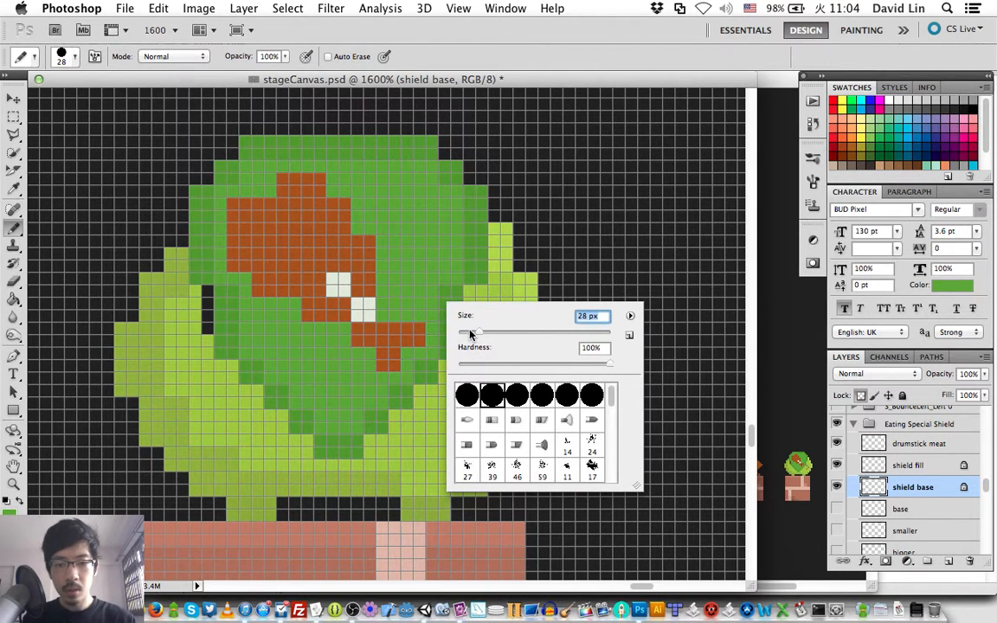
pyautogui.moveTo(470, 333); pyautogui.dragTo(467, 332)
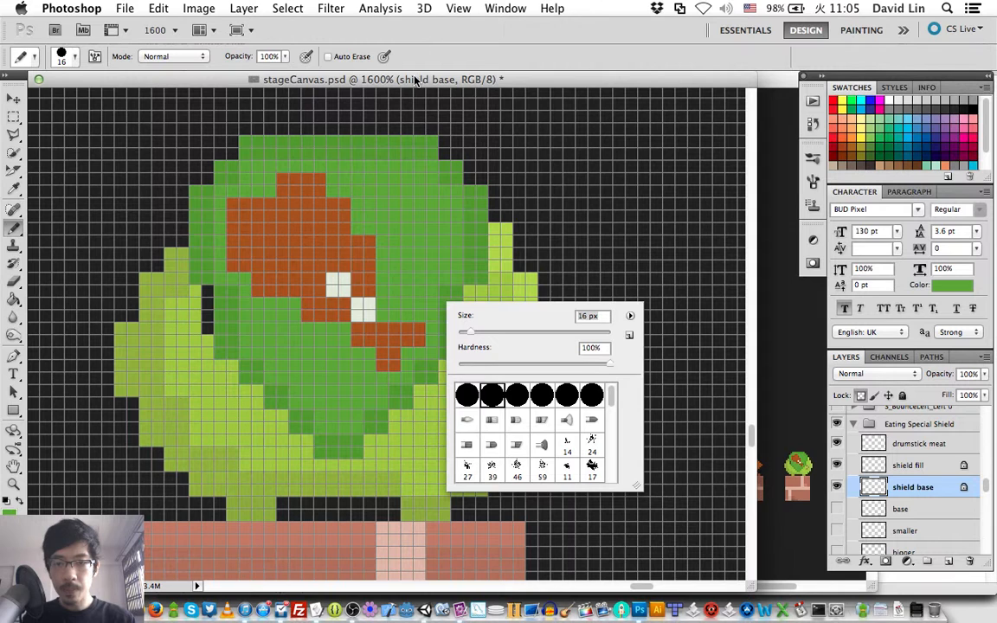
pyautogui.click(415, 79)
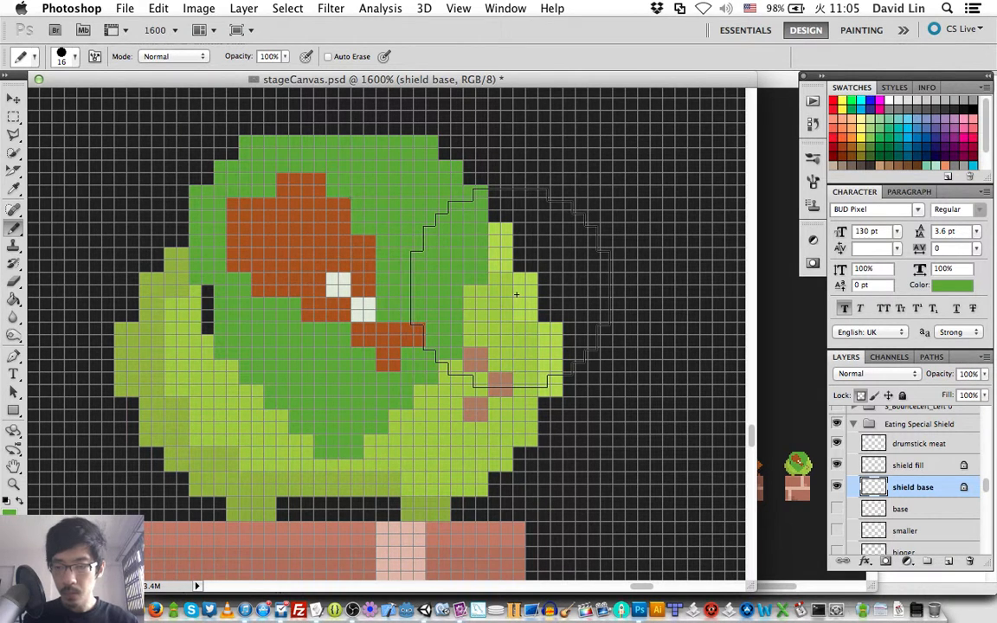
# - Paint the shield base's edge with the darker green and save stageCanvas.psd
pyautogui.press('x')
pyautogui.moveTo(471, 271)
pyautogui.mouseDown()
pyautogui.moveTo(349, 387)
pyautogui.moveTo(302, 401)
pyautogui.moveTo(188, 263)
pyautogui.mouseUp()
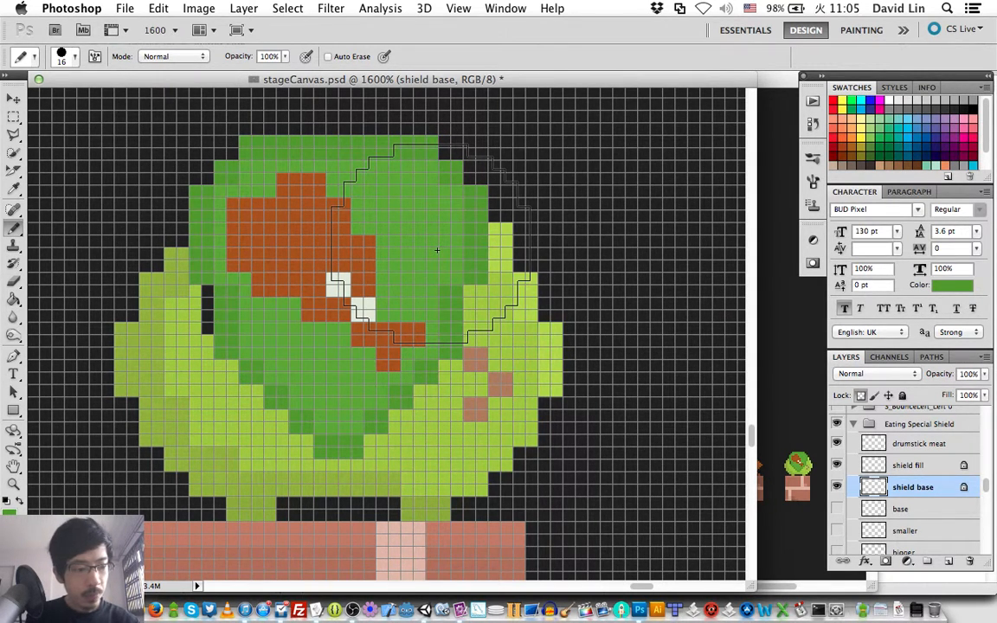
pyautogui.press('super+s')
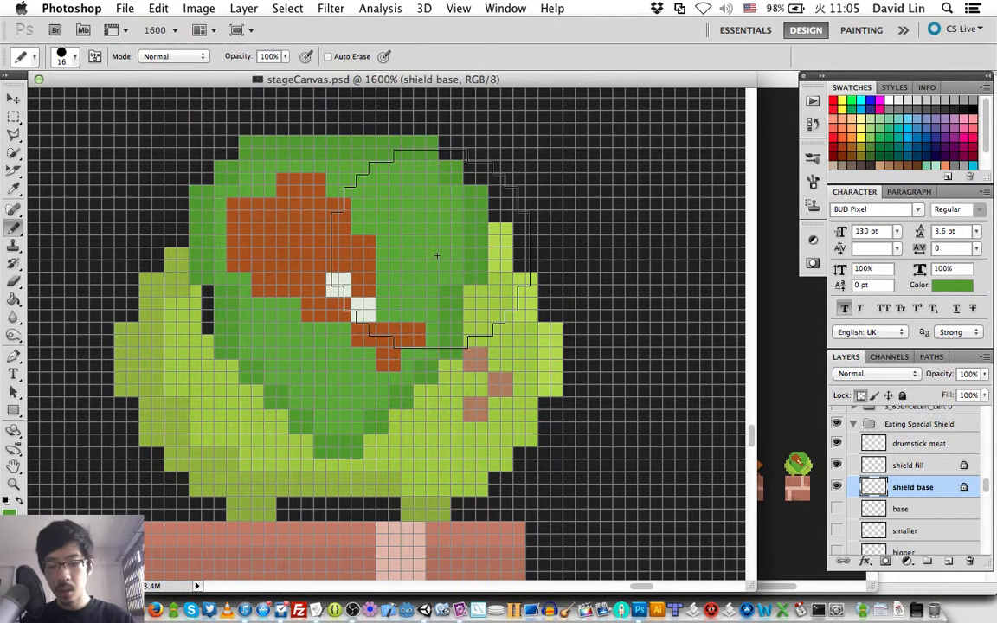
# - Set the Pencil size to 1 px
pyautogui.rightClick(438, 264)
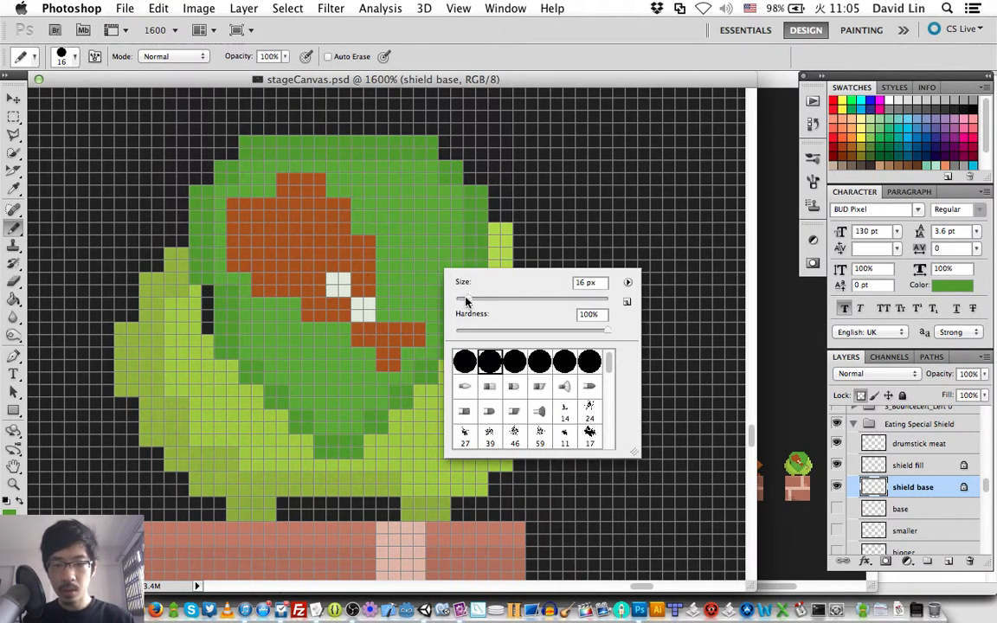
pyautogui.moveTo(467, 299); pyautogui.dragTo(457, 301)
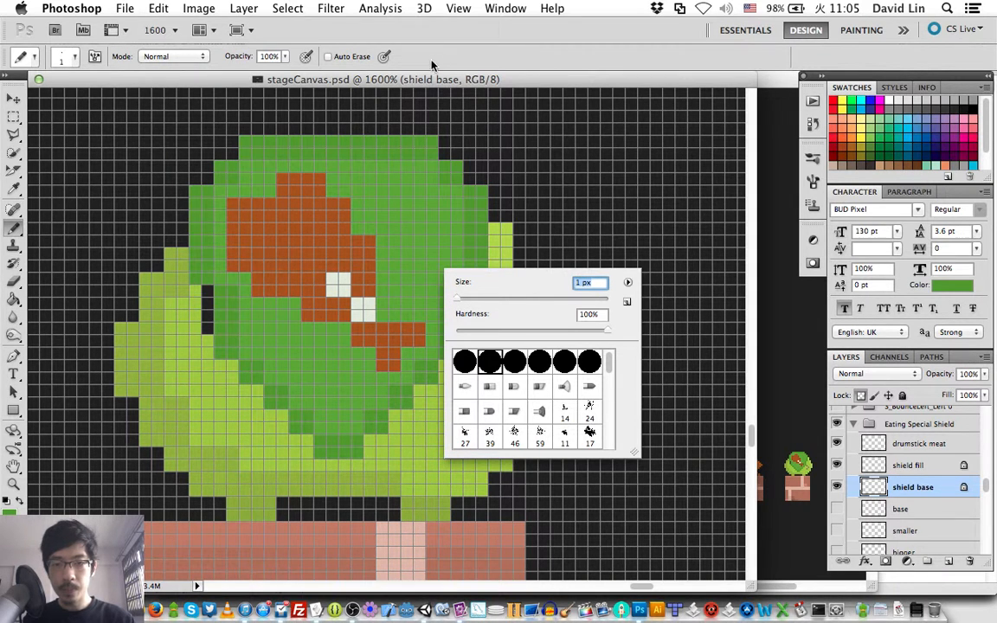
pyautogui.click(429, 83)
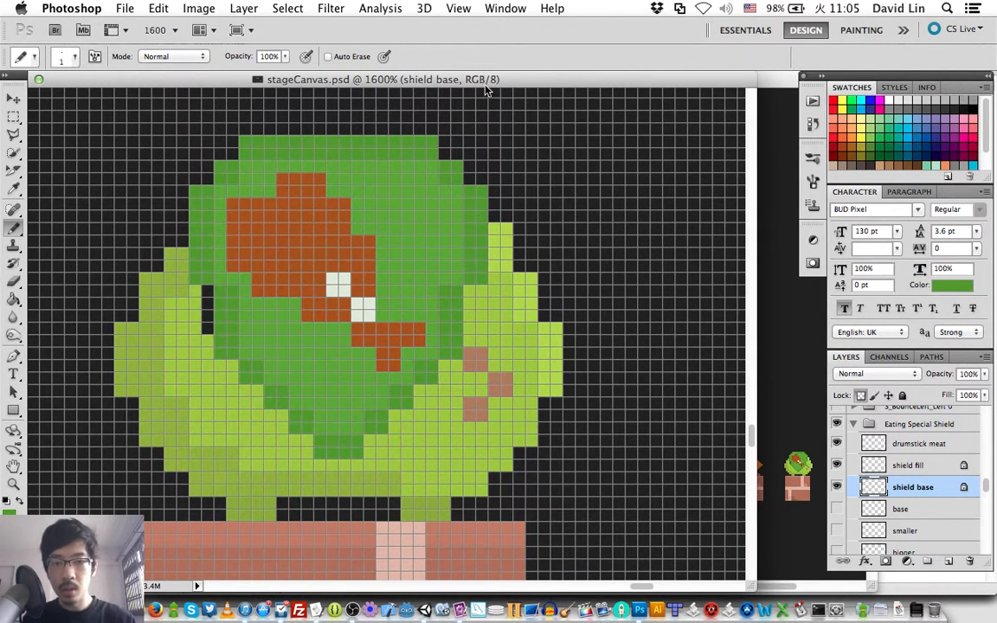
# - Move the stageCanvas.psd window down to uncover the sprite window, and close Eating_Idle_2.psd
pyautogui.press('v')
pyautogui.moveTo(486, 82); pyautogui.dragTo(500, 134)
pyautogui.click(308, 78)
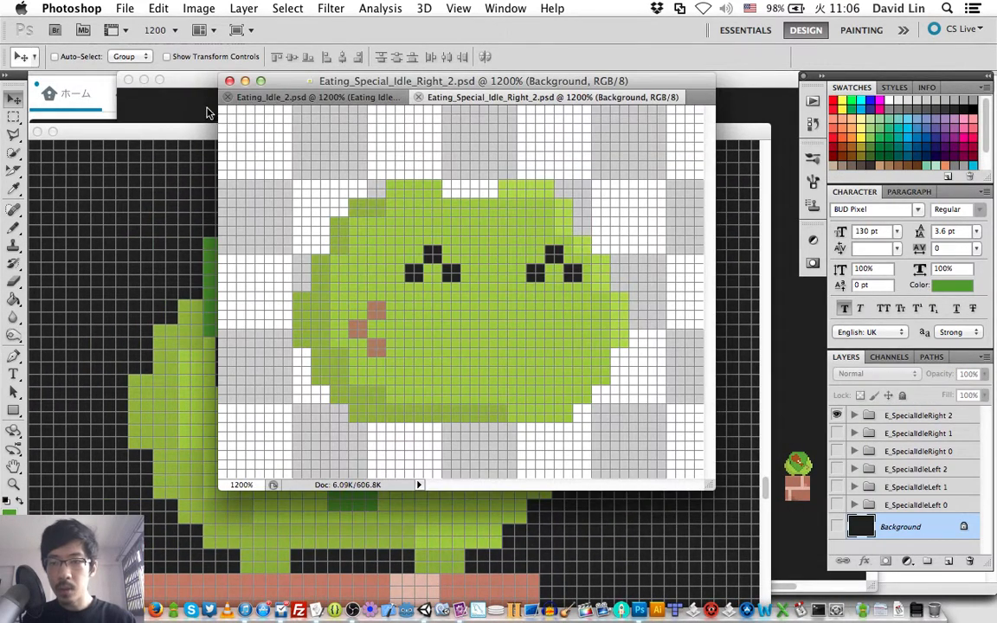
pyautogui.click(226, 98)
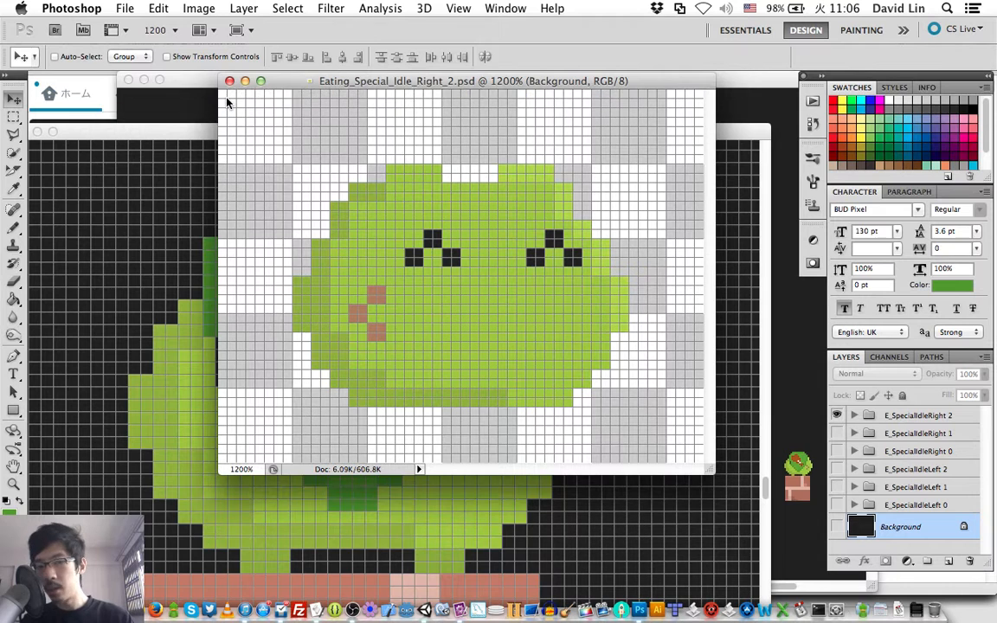
# - Create a new document 40 pixels wide and 52 pixels high
pyautogui.press('super+n')
pyautogui.press('Tab')
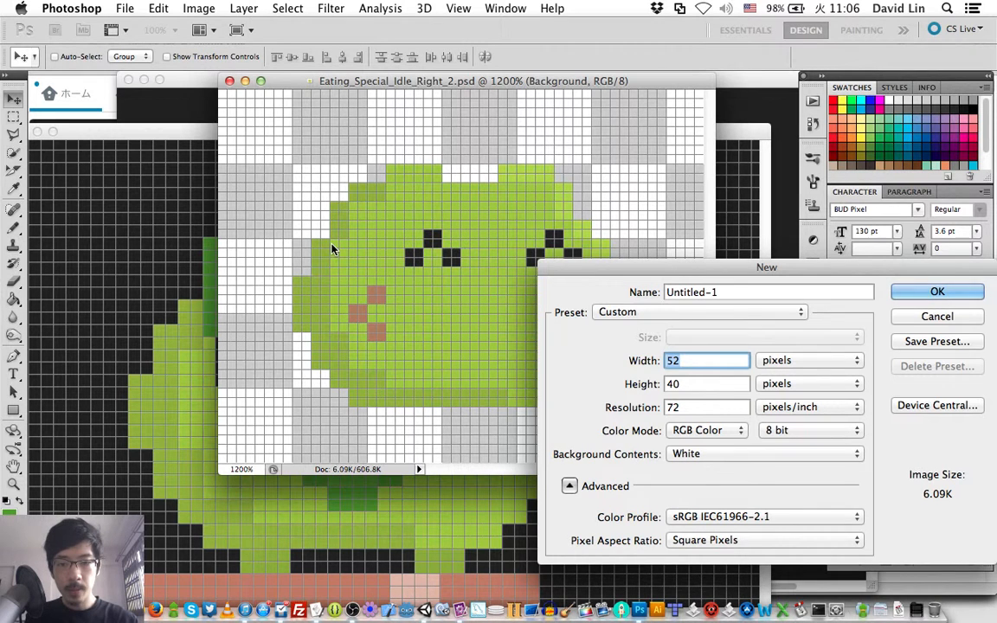
pyautogui.write('40')
pyautogui.press('Tab')
pyautogui.write('52')
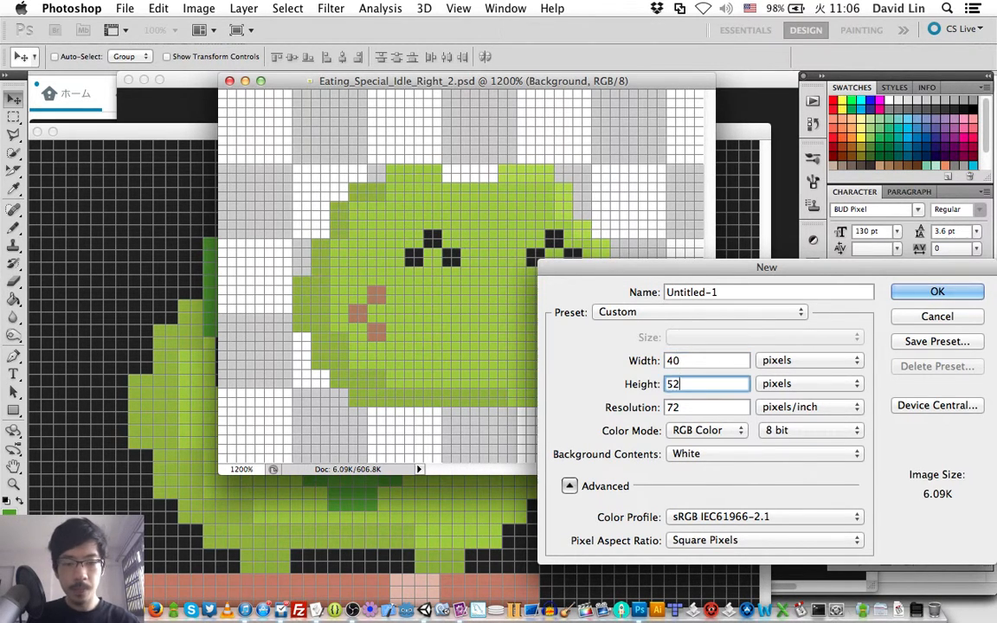
pyautogui.press('Return')
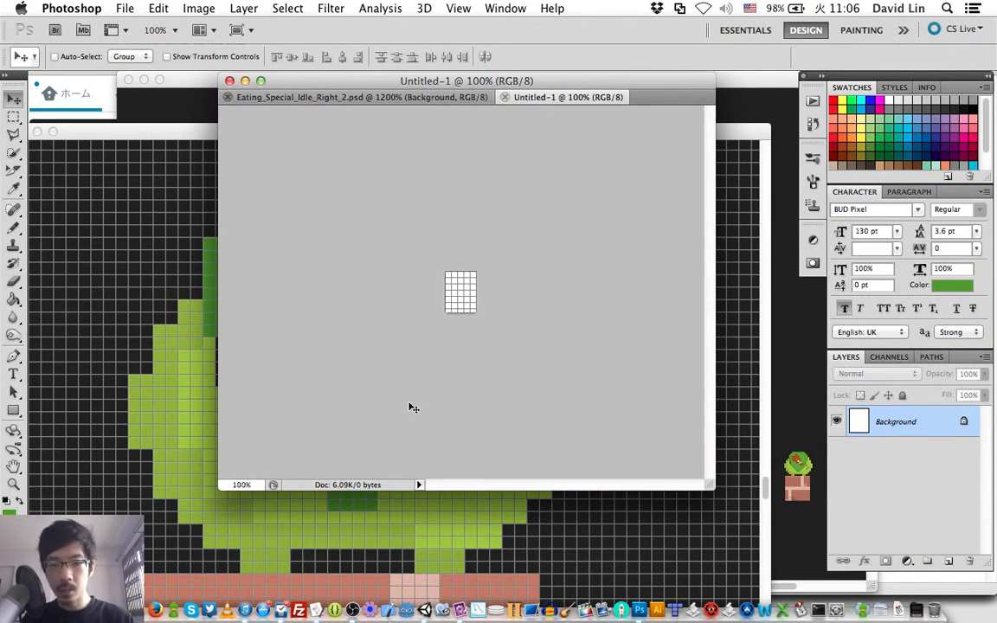
# - Sample the dark canvas colour from stageCanvas.psd and fill the new document's background with it
pyautogui.press('i')
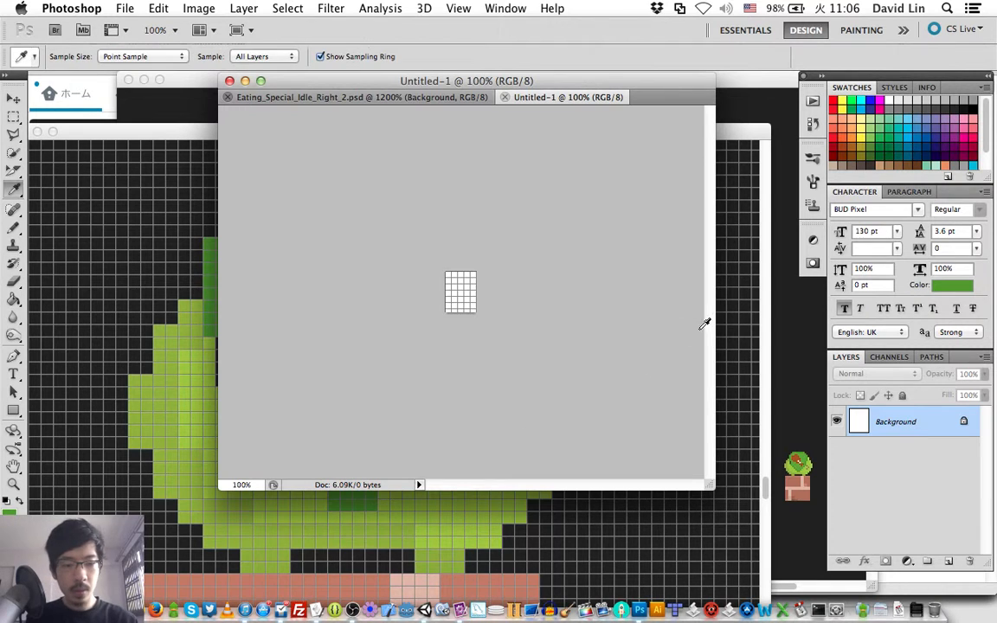
pyautogui.click(749, 300)
pyautogui.press('g')
pyautogui.click(454, 290)
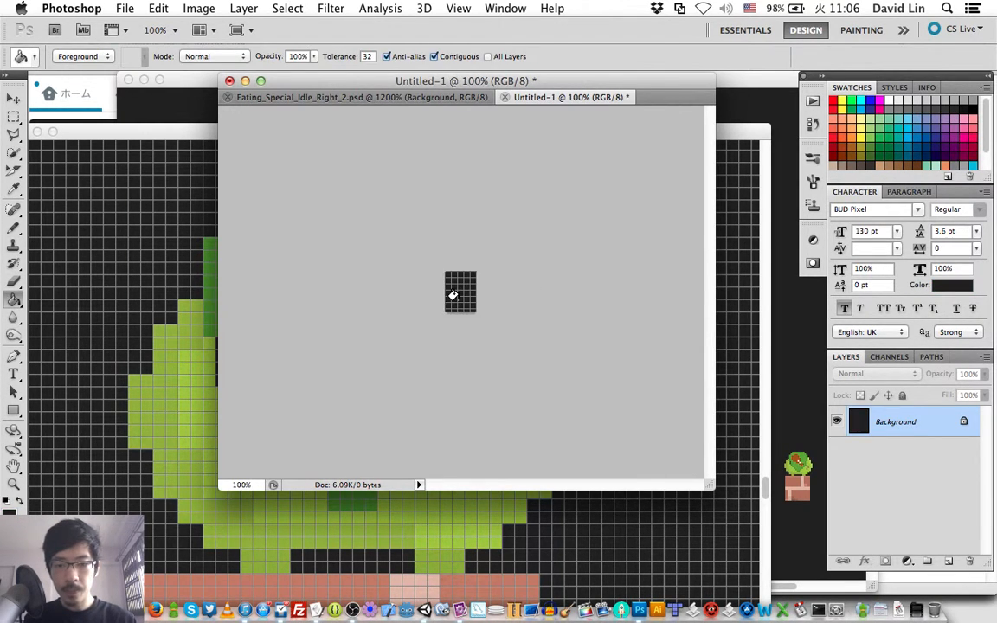
# - Copy the collapsed Eating Special Shield group from stageCanvas.psd into the new 40 × 52 pixel document
pyautogui.press('v')
pyautogui.press('super+equal')
pyautogui.press('super+equal')
pyautogui.press('super+equal')
pyautogui.press('super+equal')
pyautogui.press('super+equal')
pyautogui.press('super+equal')
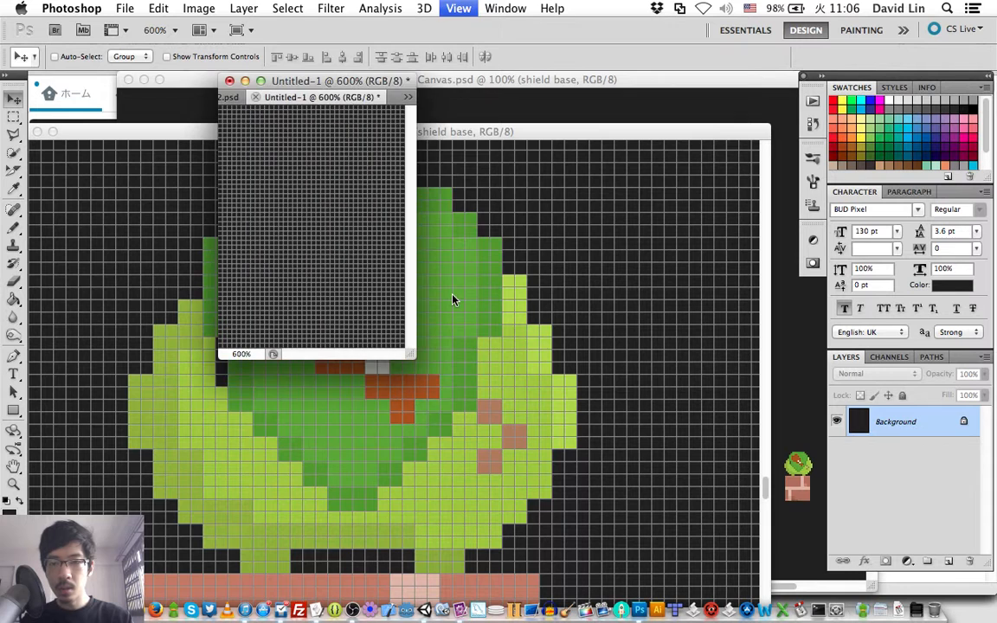
pyautogui.press('super+equal')
pyautogui.click(585, 129)
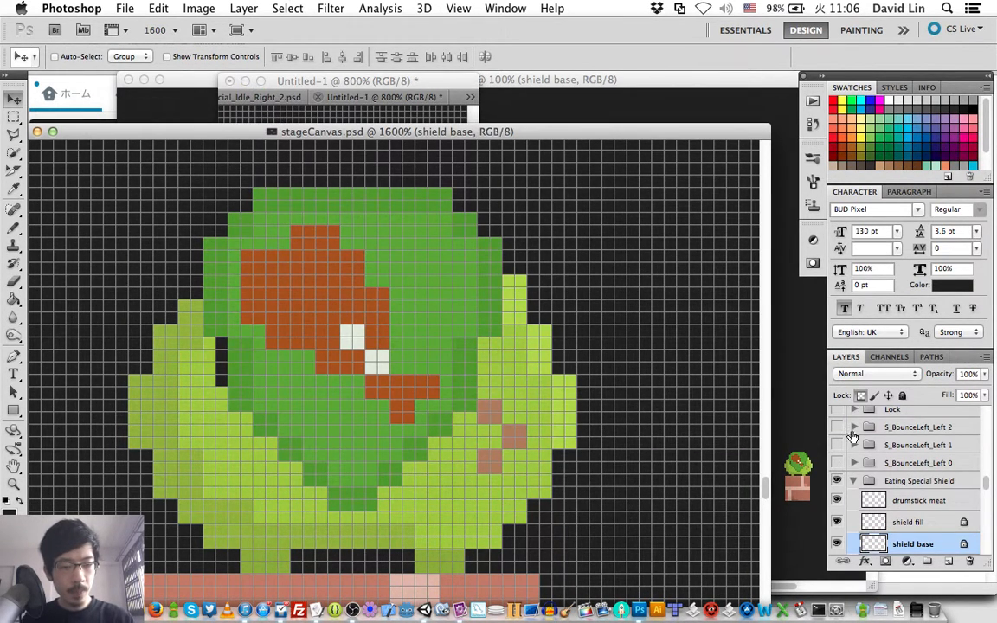
pyautogui.click(854, 480)
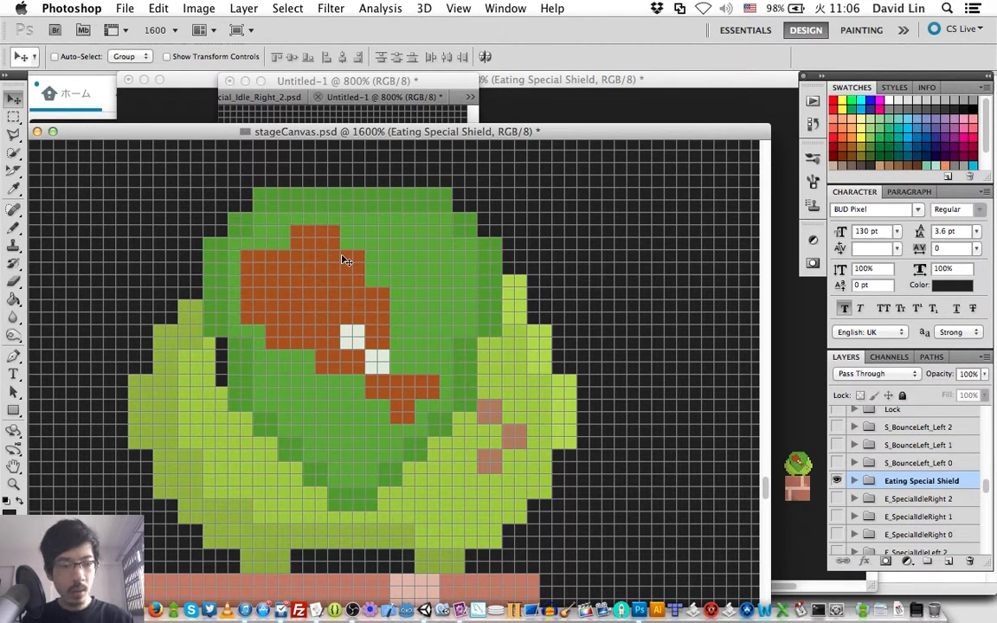
pyautogui.moveTo(334, 249); pyautogui.dragTo(349, 112)
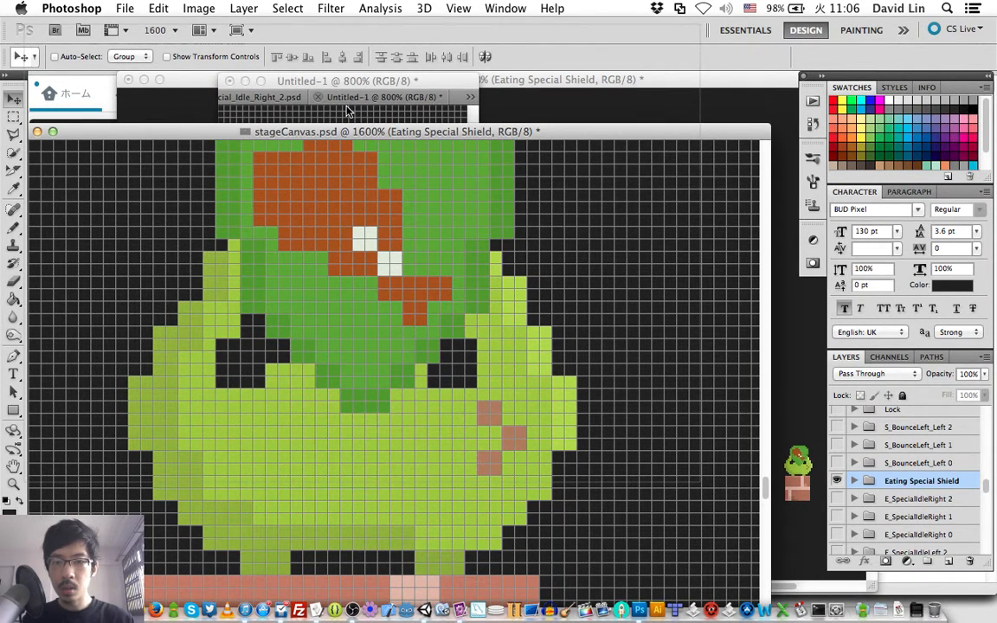
pyautogui.moveTo(347, 110); pyautogui.dragTo(343, 180)
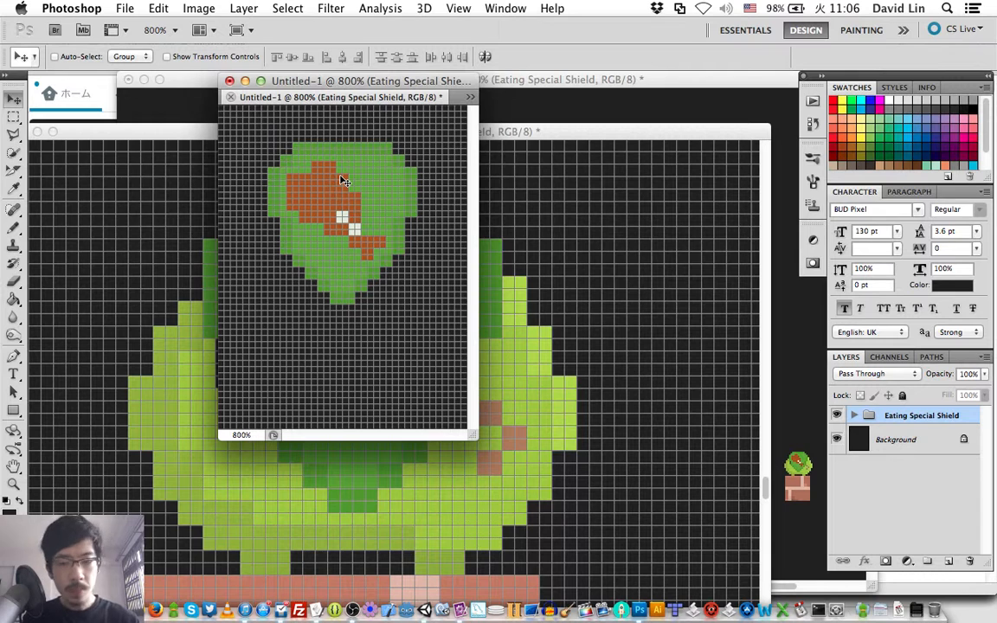
# - Nudge the shield group down 7 pixels in the 40 × 52 pixel document and widen its window
pyautogui.hotkey('shift', 'Down')
pyautogui.press('Up')
pyautogui.press('Up')
pyautogui.press('Up')
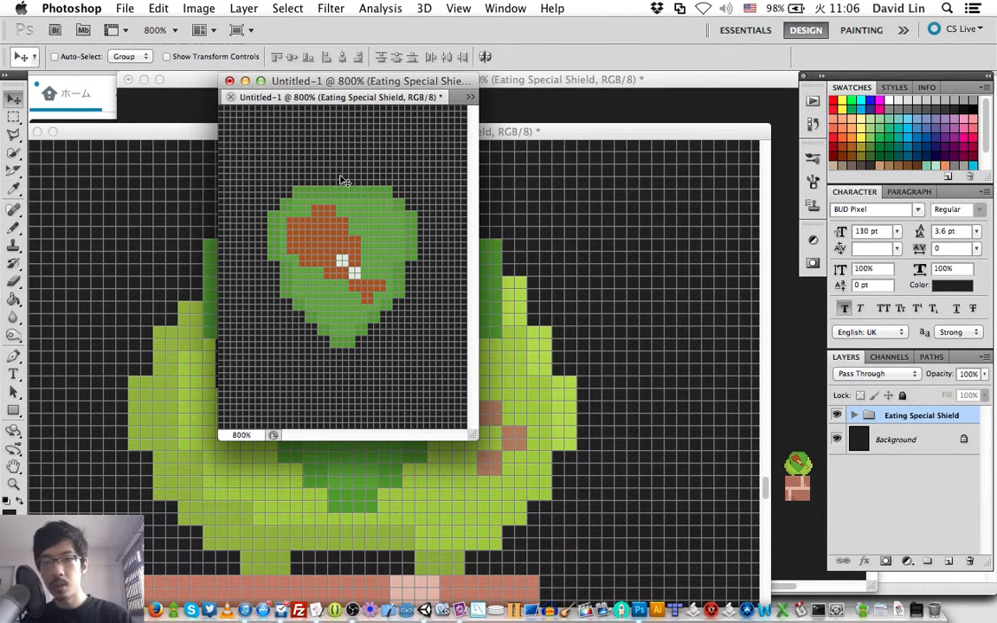
pyautogui.moveTo(473, 434); pyautogui.dragTo(617, 606)
pyautogui.moveTo(653, 489); pyautogui.dragTo(666, 439)
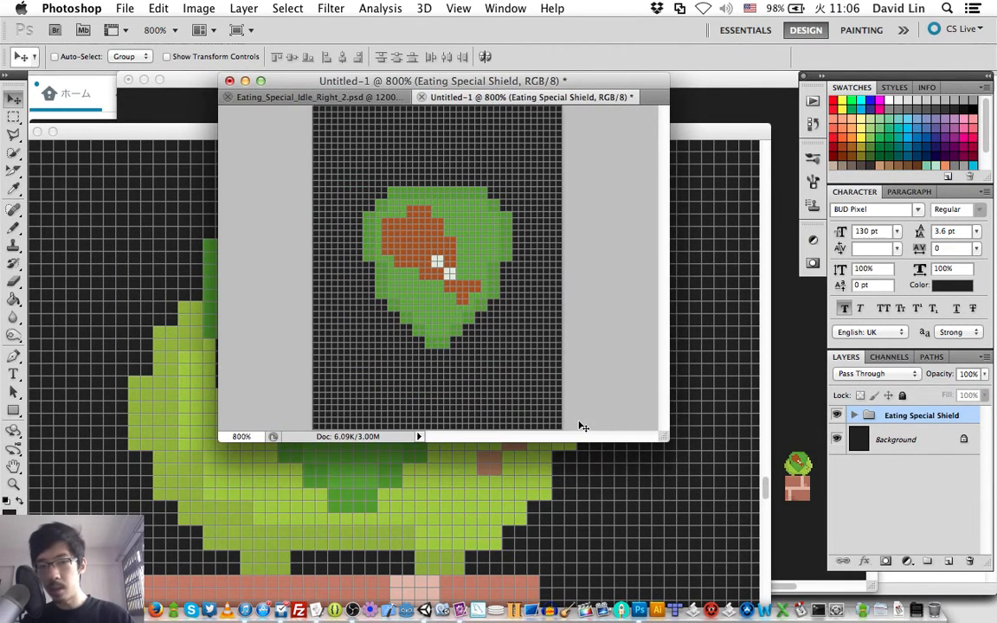
# - Create a new document 32 pixels wide and 40 pixels high
pyautogui.press('super+n')
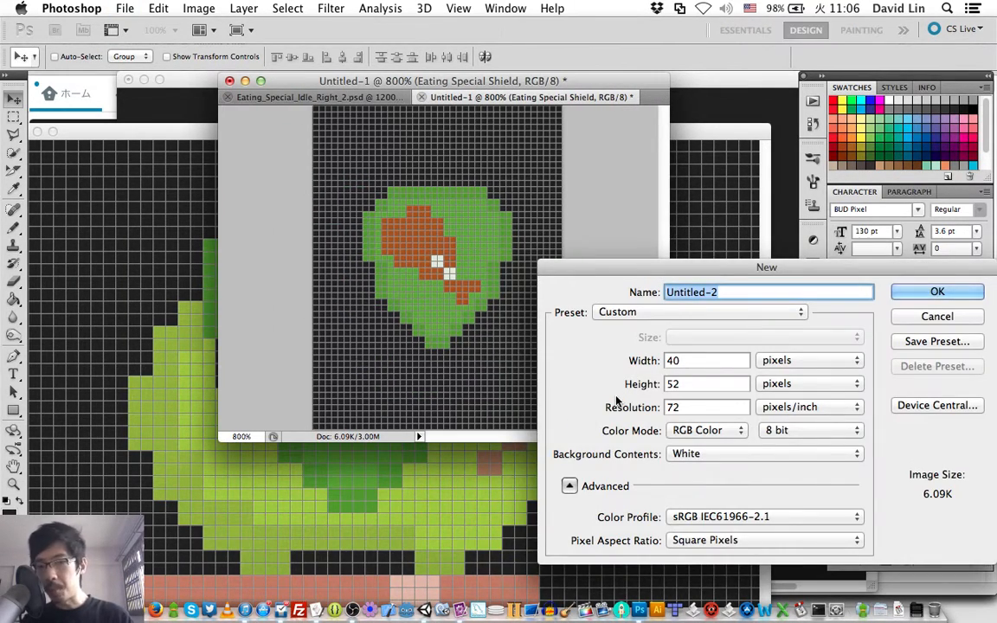
pyautogui.press('Tab')
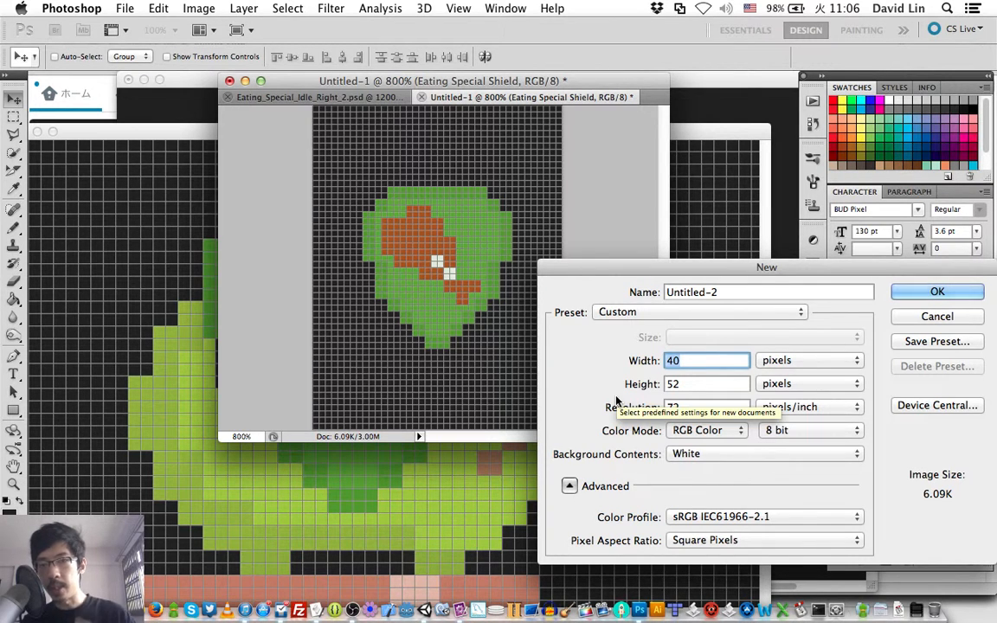
pyautogui.write('32')
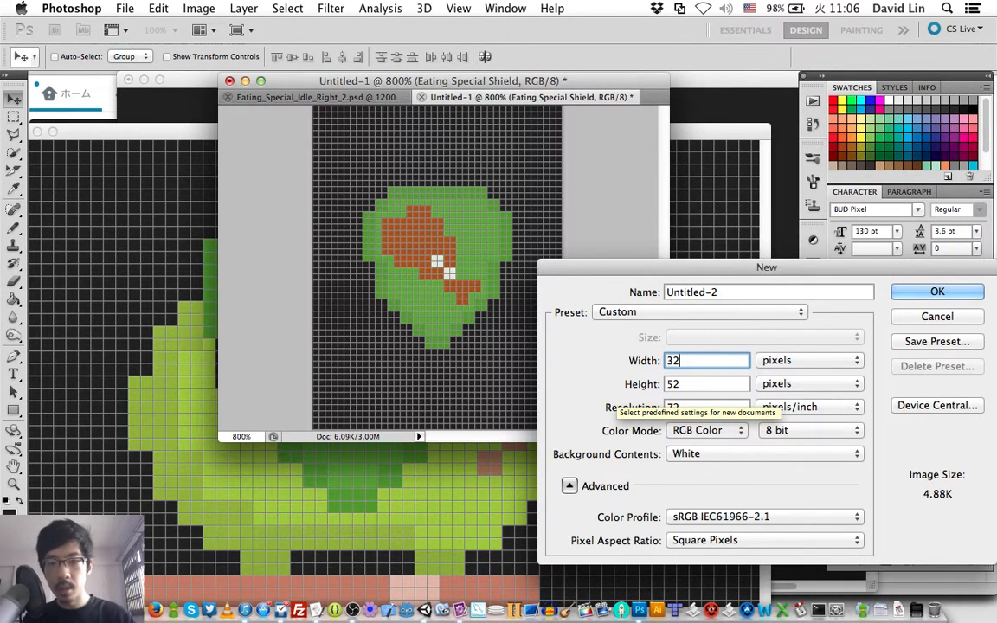
pyautogui.press('Tab')
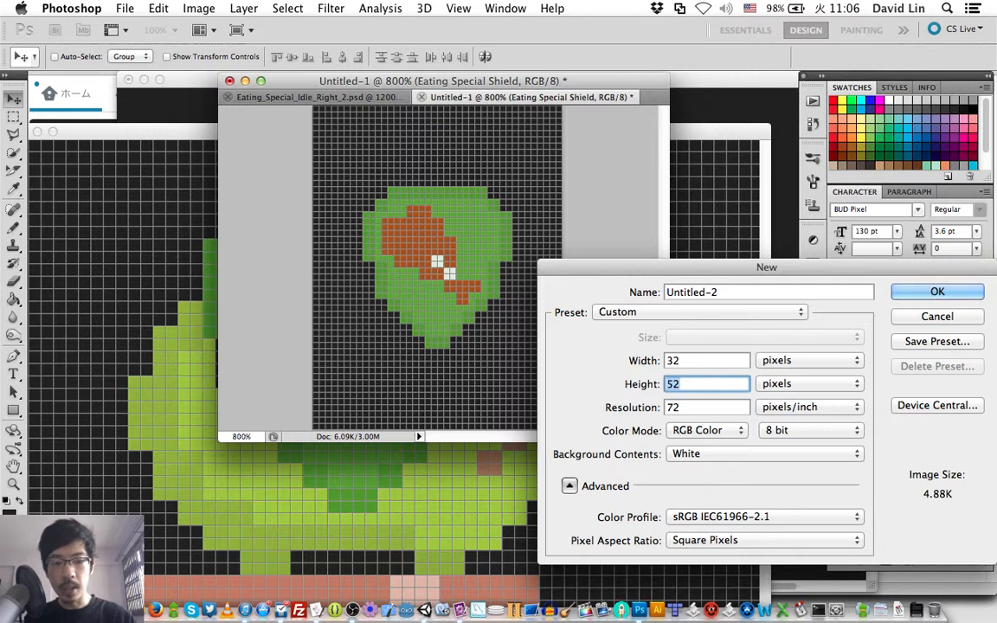
pyautogui.write('40')
pyautogui.press('Return')
# - Fill the 32 × 40 pixel document's background with the dark foreground colour and view it at 1600%
pyautogui.press('g')
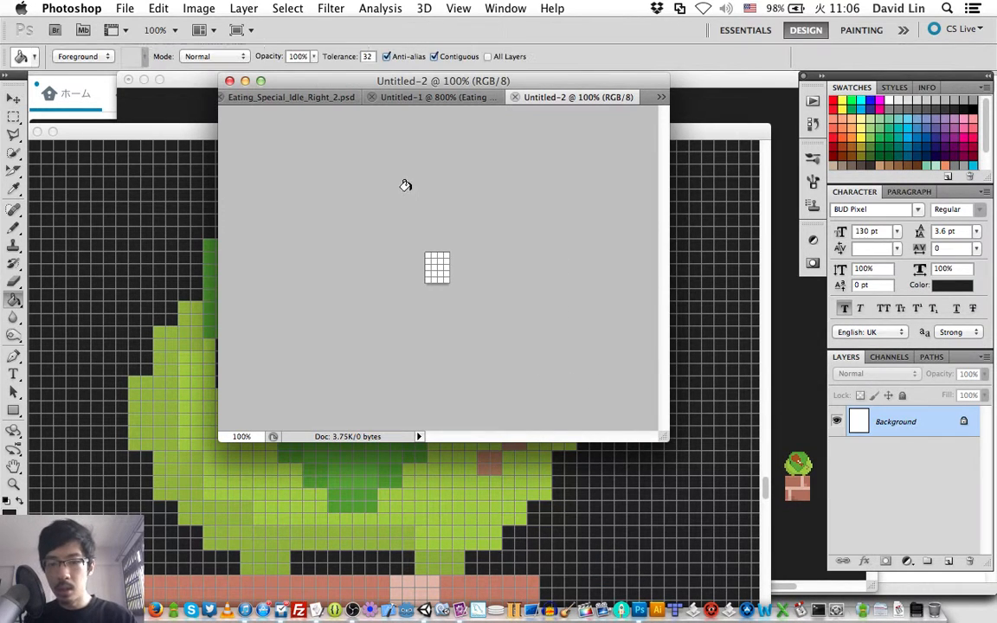
pyautogui.click(441, 257)
pyautogui.press('v')
pyautogui.press('super+equal')
pyautogui.press('super+equal')
pyautogui.press('super+equal')
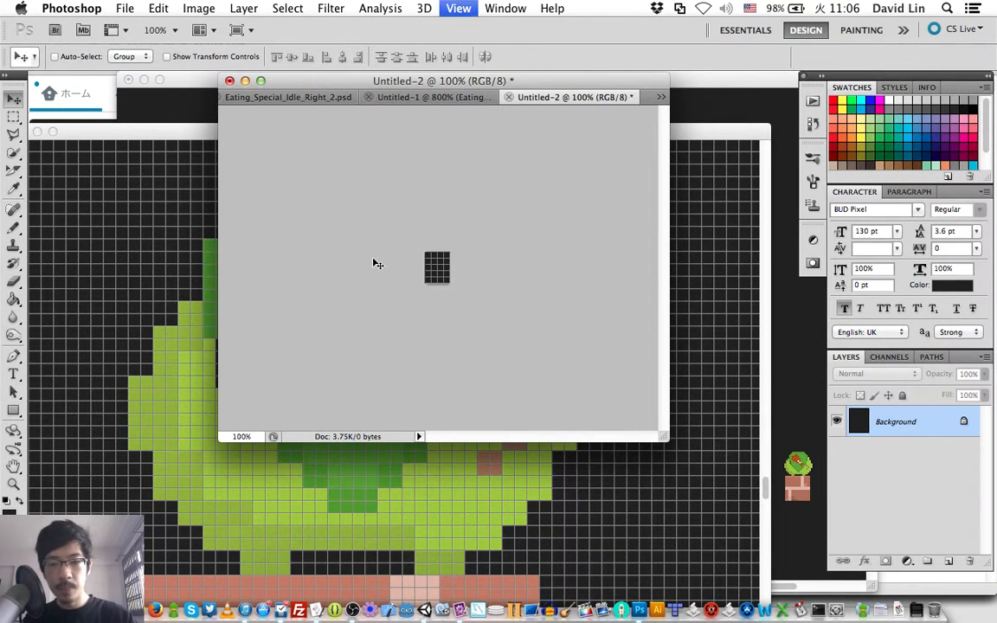
pyautogui.press('super+equal')
pyautogui.press('super+equal')
pyautogui.press('super+equal')
pyautogui.press('super+equal')
pyautogui.press('super+equal')
pyautogui.press('super+equal')
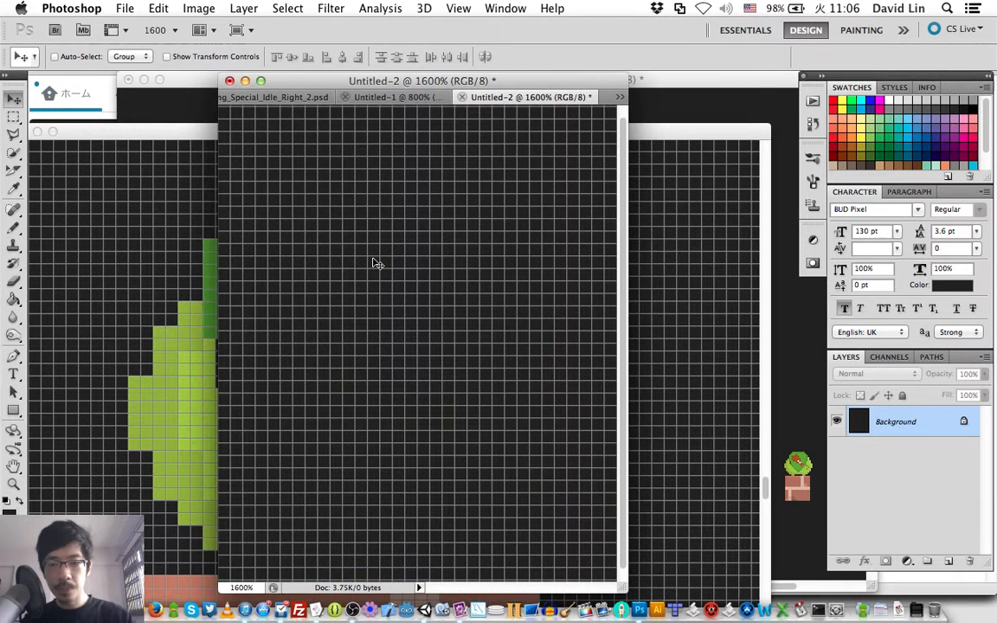
# - Close the 40 × 52 pixel shield document without saving it
pyautogui.click(375, 98)
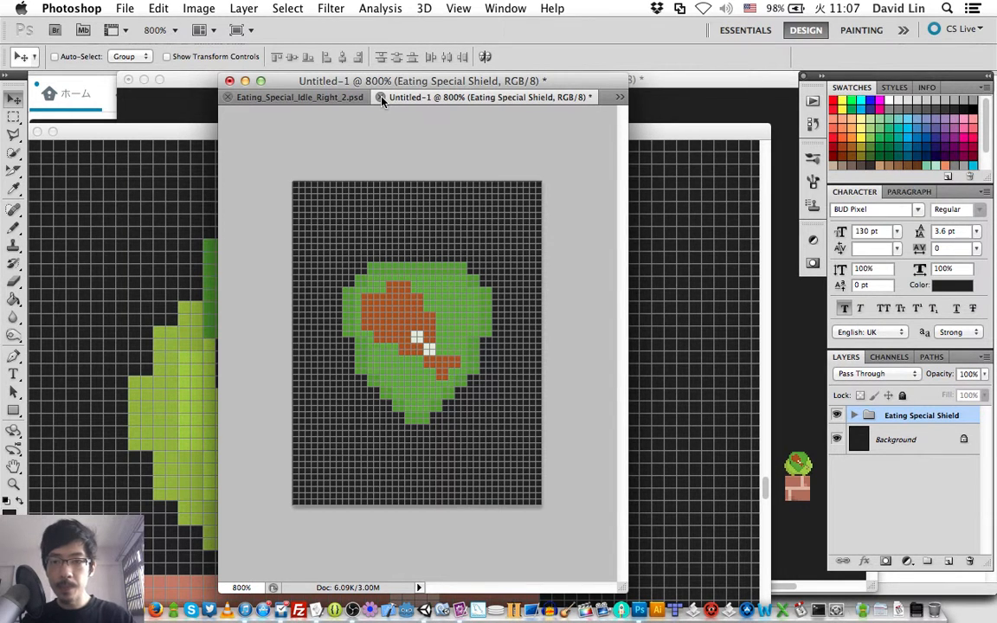
pyautogui.click(382, 98)
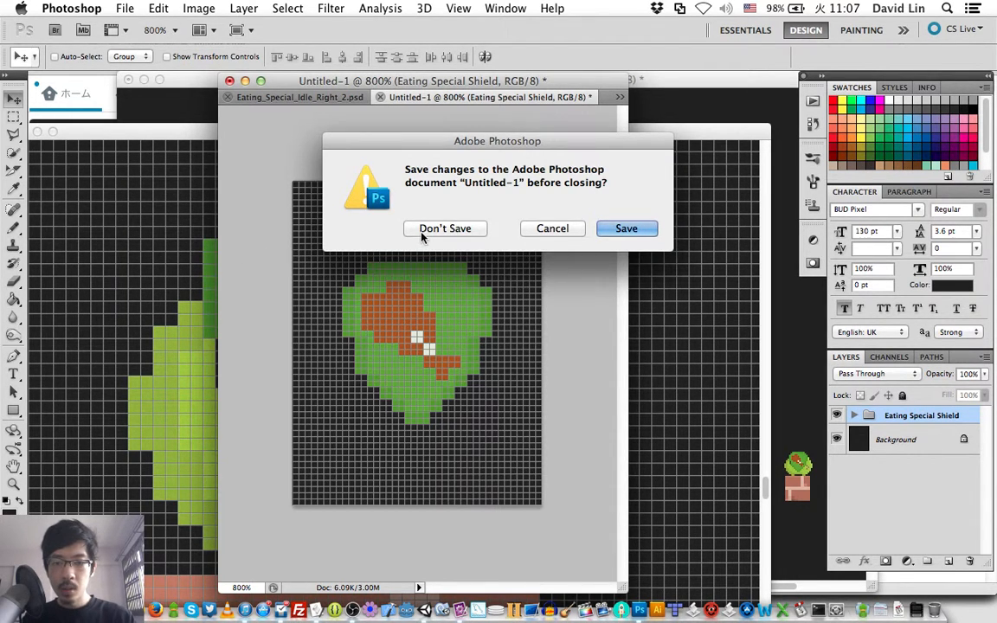
pyautogui.click(423, 229)
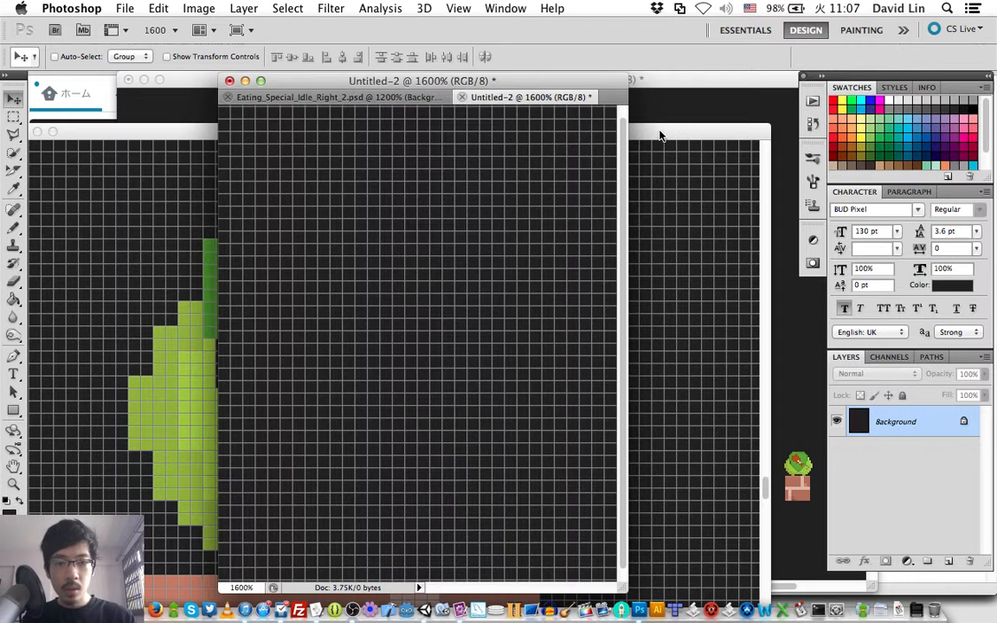
# - Copy the Eating Special Shield group from stageCanvas.psd into the 32 × 40 pixel document and centre it on the canvas
pyautogui.click(659, 136)
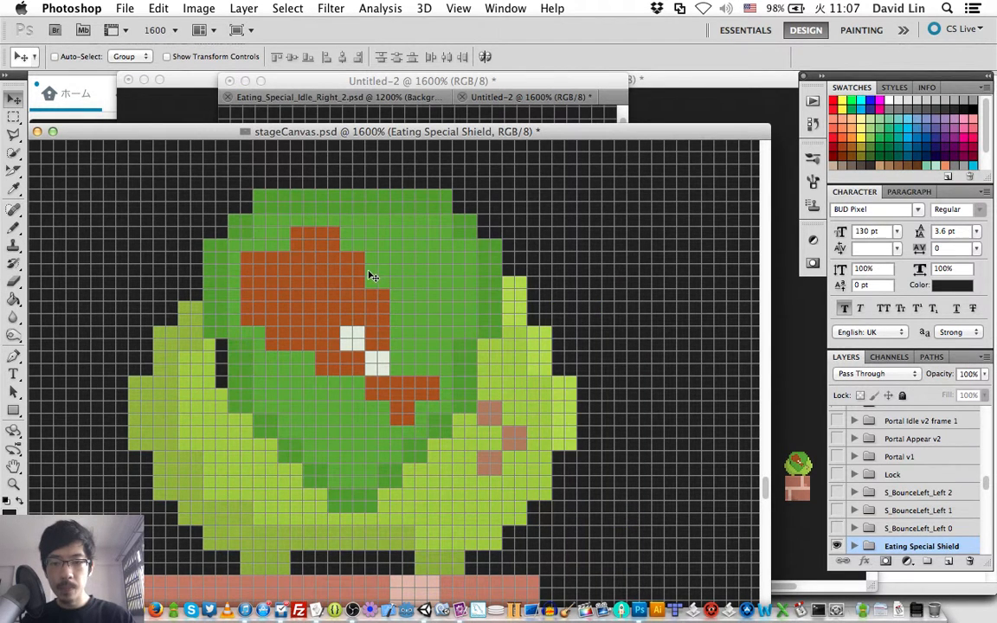
pyautogui.click(496, 98)
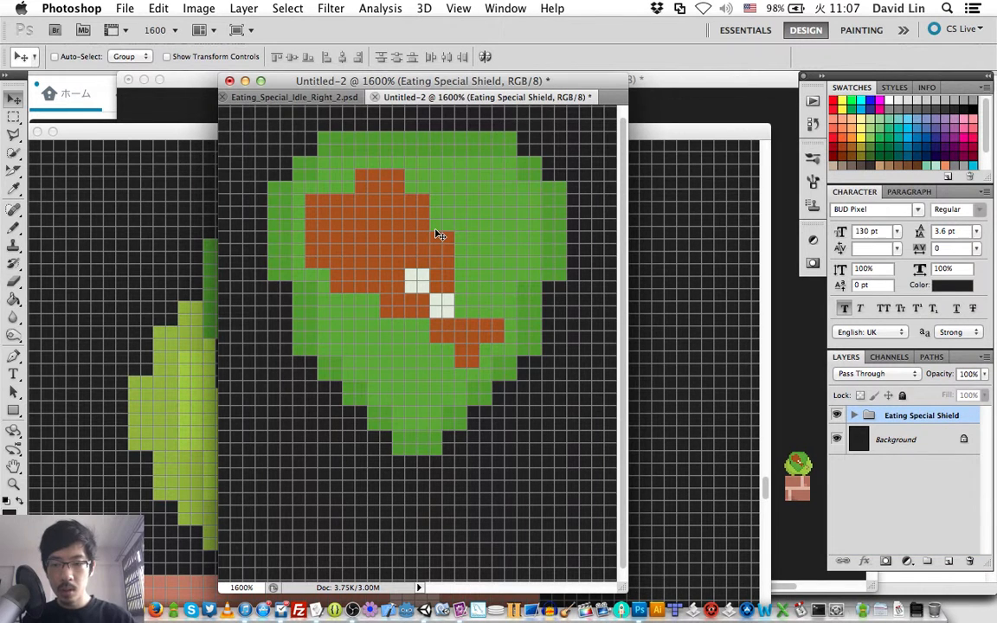
pyautogui.scroll(3, 438, 235)
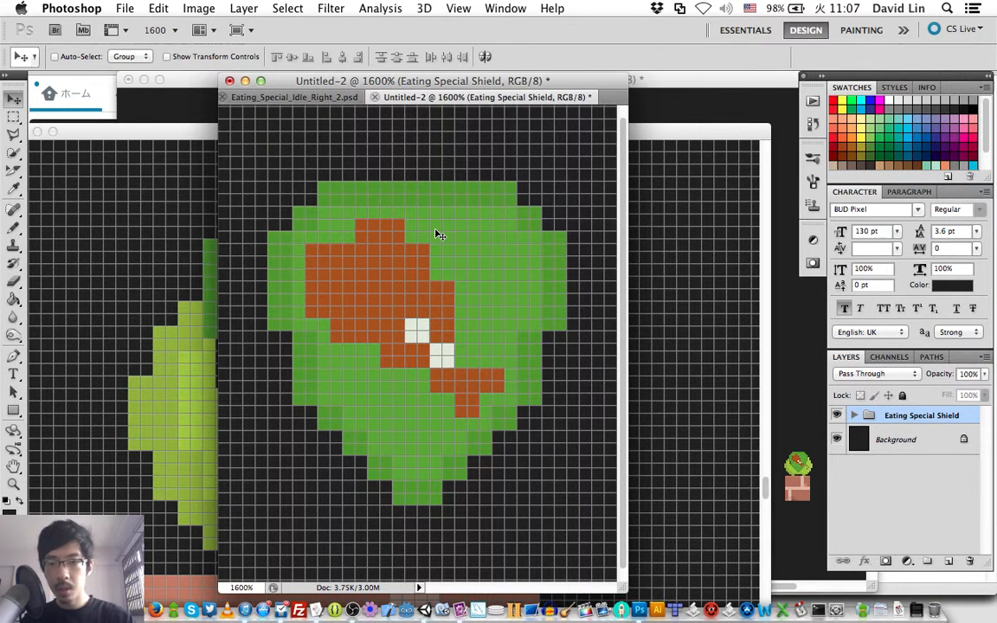
# - Discard the 32 × 40 pixel document without saving and create a new one 32 pixels wide and 36 pixels high
pyautogui.click(375, 97)
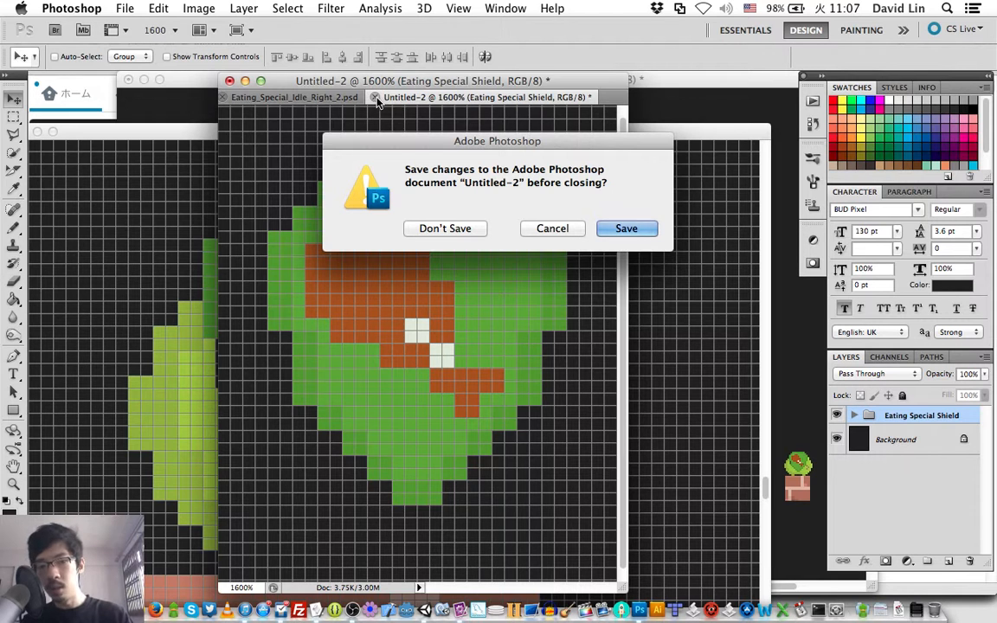
pyautogui.click(451, 227)
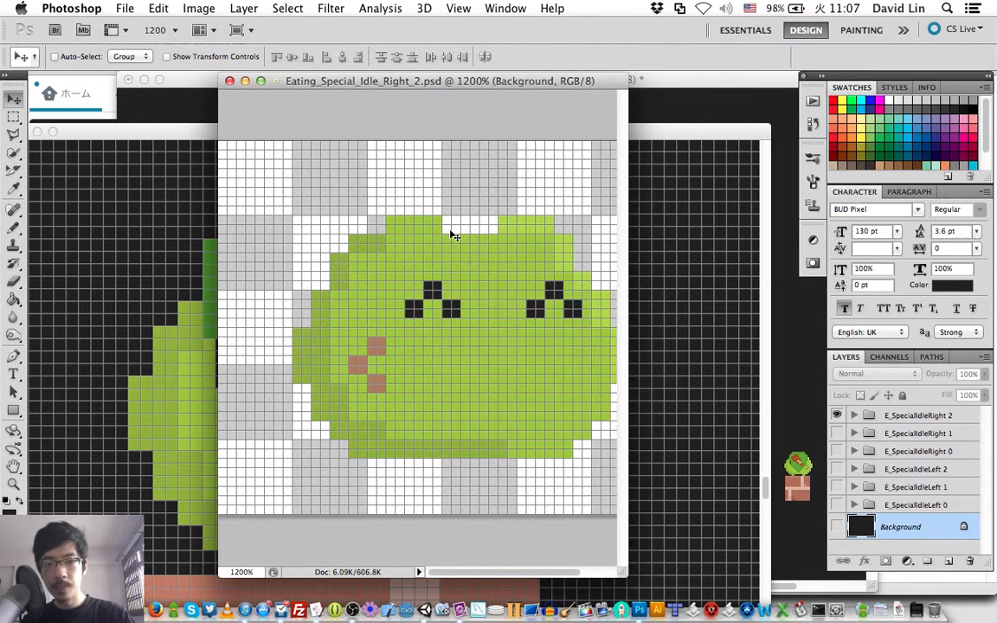
pyautogui.press('super+n')
pyautogui.press('Tab')
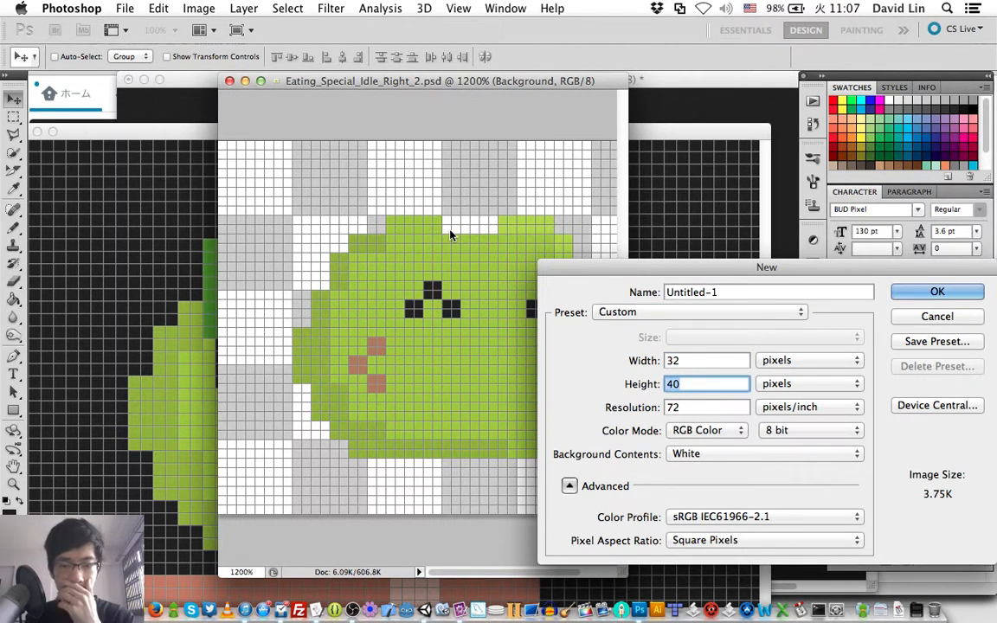
pyautogui.write('36')
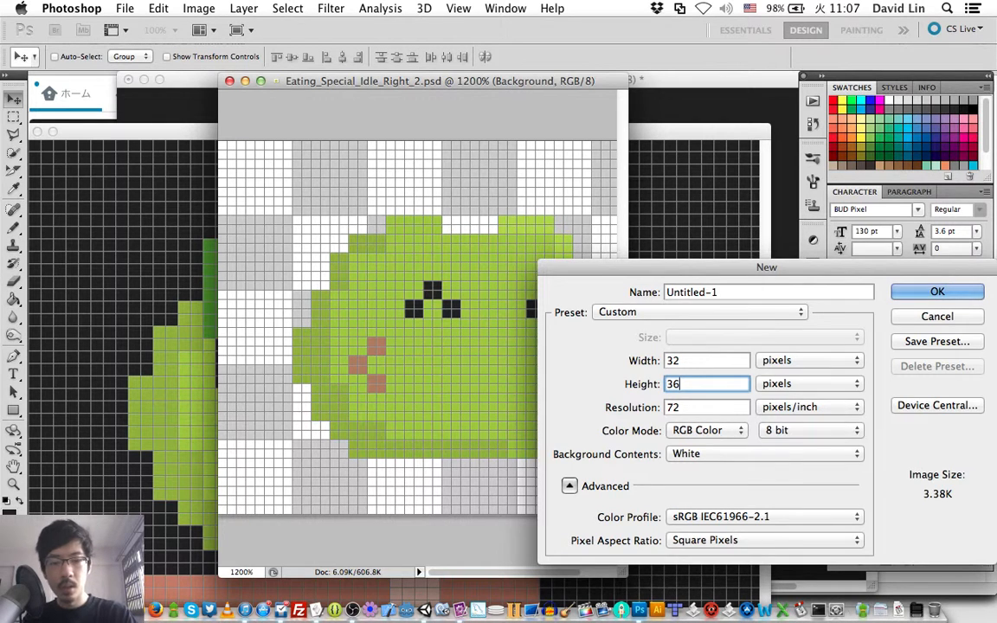
pyautogui.press('Return')
# - Fill the 32 × 36 pixel document's background with the dark foreground colour and view it at 1600%
pyautogui.press('g')
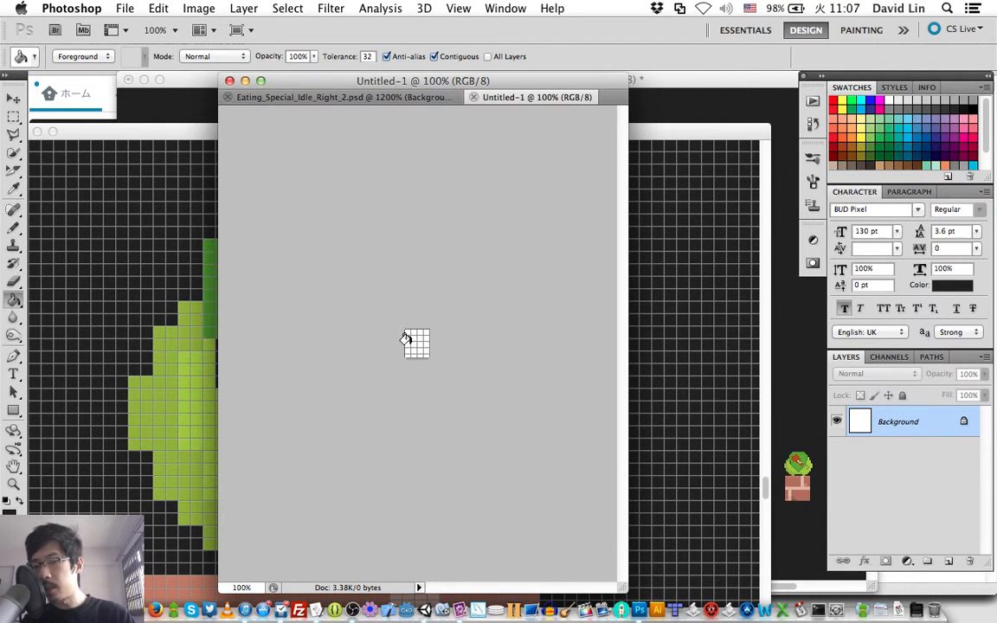
pyautogui.click(406, 338)
pyautogui.press('v')
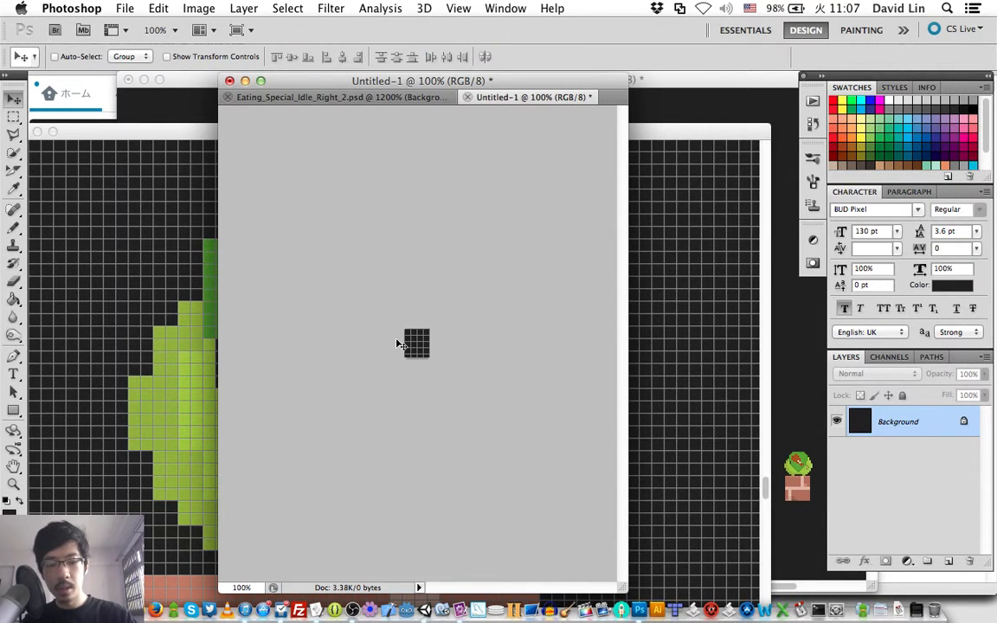
pyautogui.press('super+plus')
pyautogui.press('super+plus')
pyautogui.press('super+plus')
pyautogui.press('super+plus')
pyautogui.press('super+plus')
pyautogui.press('super+plus')
pyautogui.press('super+plus')
pyautogui.press('super+plus')
pyautogui.press('super+plus')
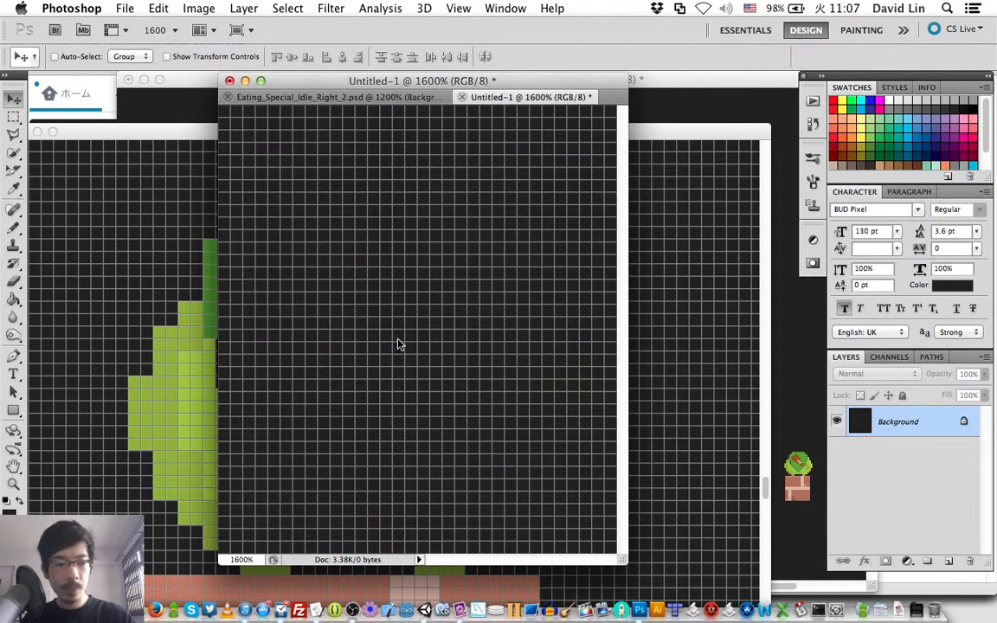
# - Copy the Eating Special Shield group from stageCanvas.psd into the 32 × 36 pixel document and nudge it to the canvas centre
pyautogui.click(668, 131)
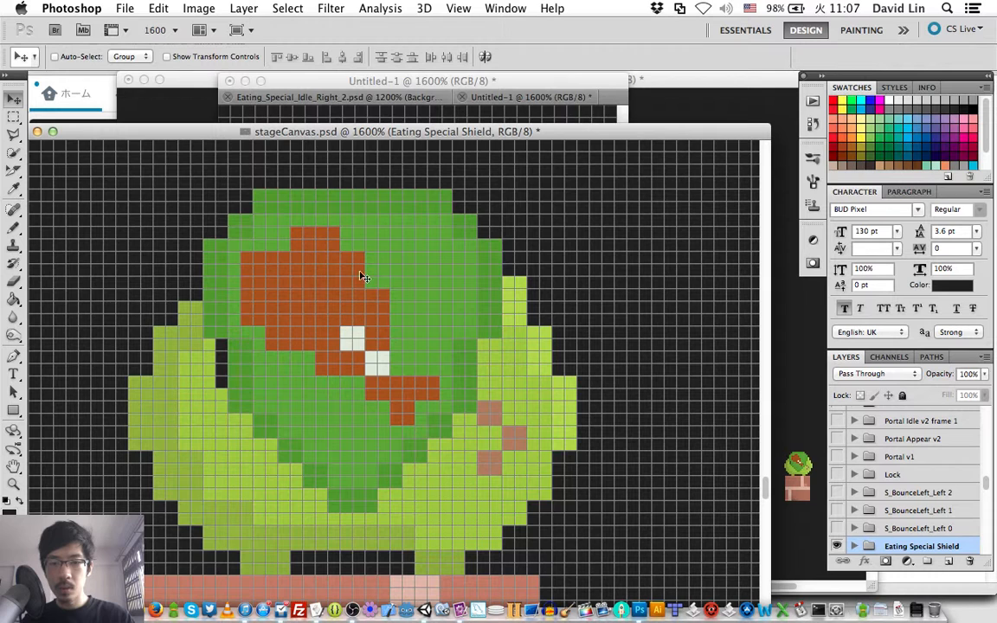
pyautogui.click(495, 87)
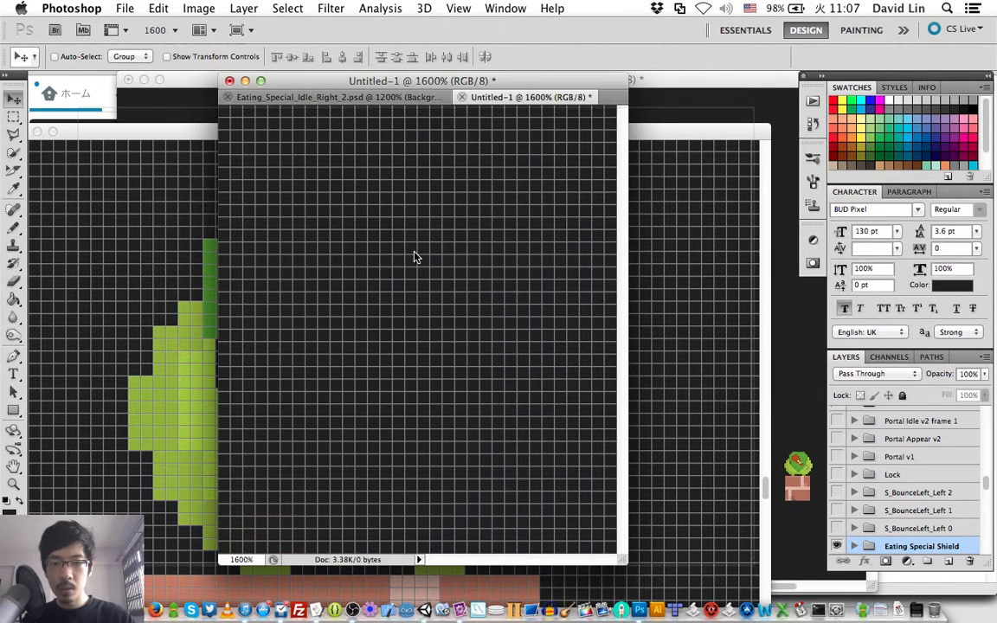
pyautogui.moveTo(415, 251); pyautogui.dragTo(415, 252)
pyautogui.press('Down')
pyautogui.press('Down')
pyautogui.press('Down')
pyautogui.press('Down')
pyautogui.press('Right')
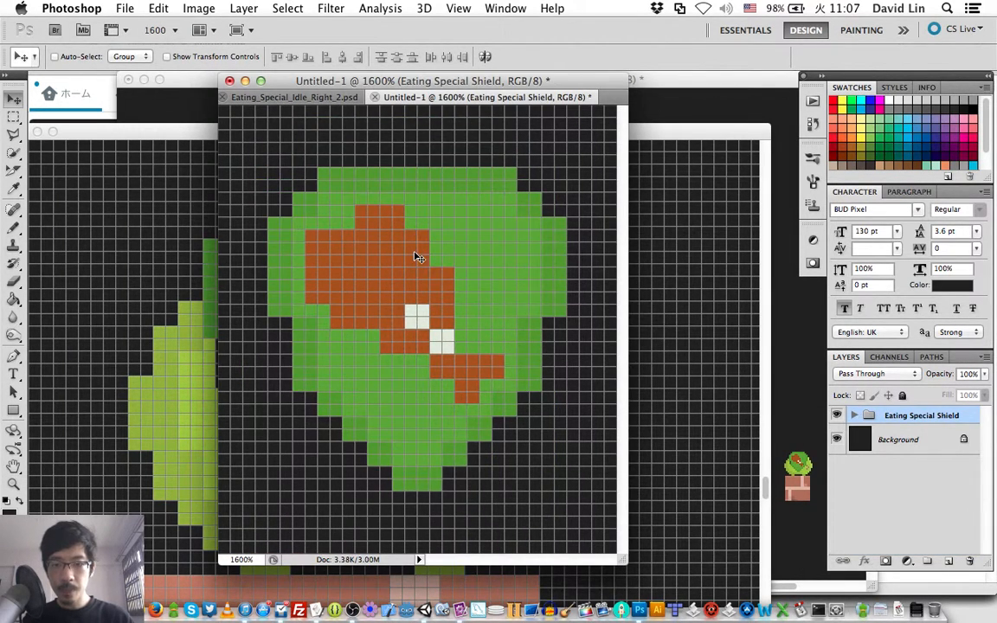
pyautogui.press('Right')
pyautogui.press('Left')
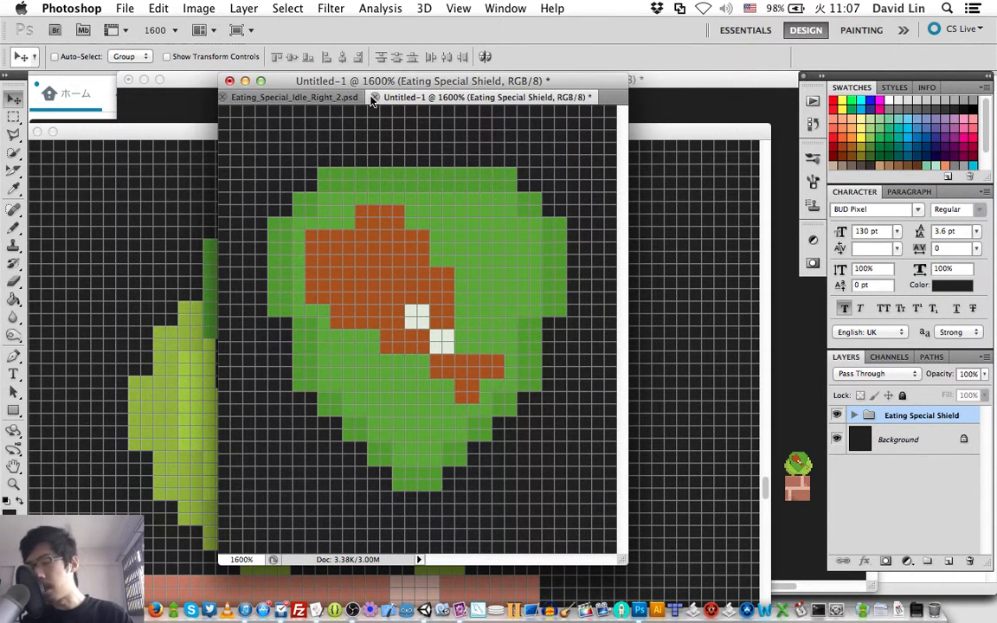
# - Create a new document 32 pixels wide and 32 pixels high
pyautogui.press('super+n')
pyautogui.press('Tab')
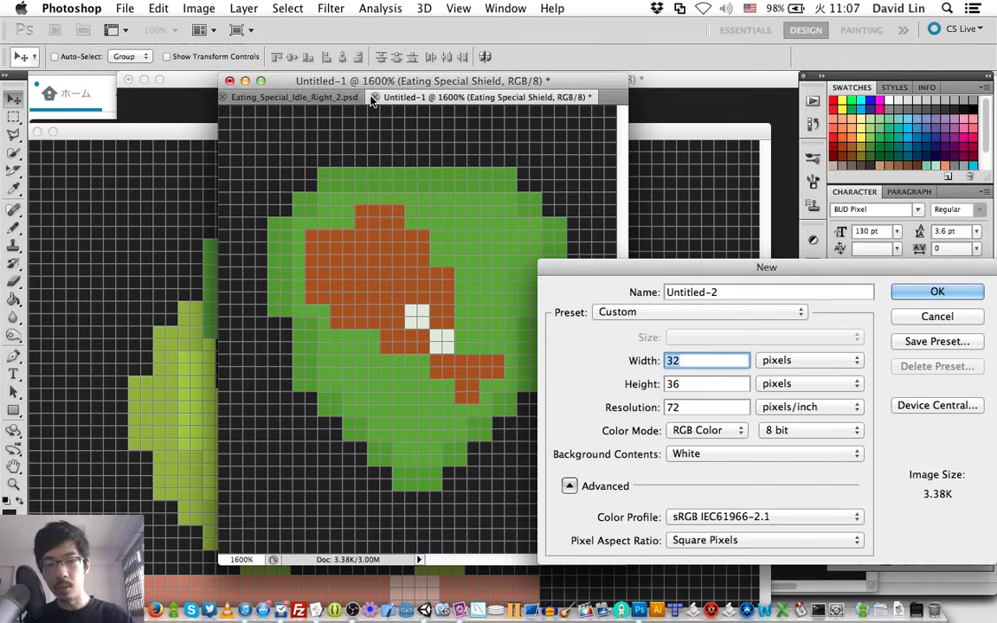
pyautogui.press('Tab')
pyautogui.write('32')
pyautogui.press('Return')
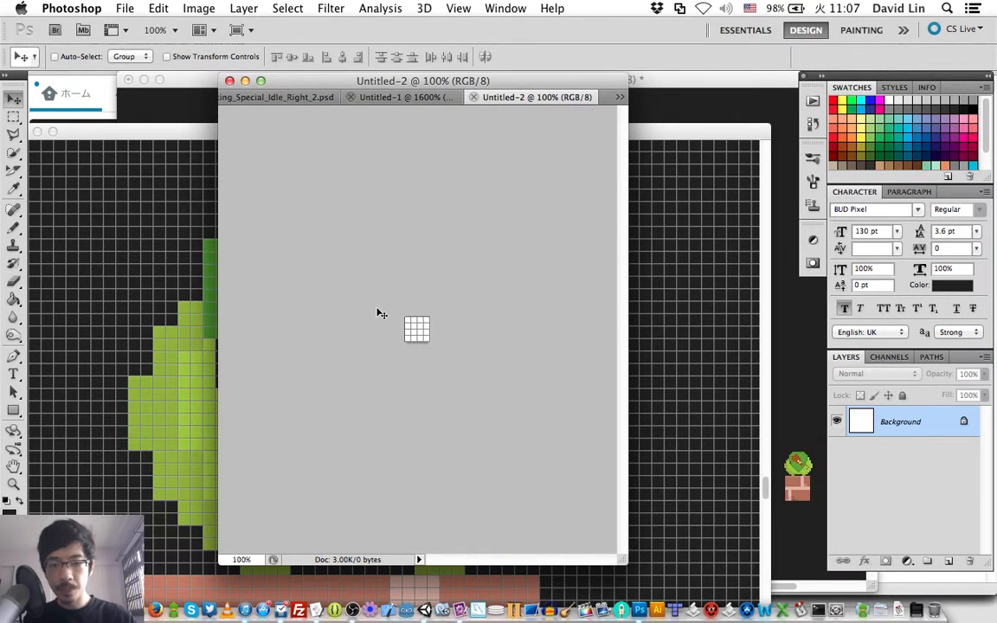
# - Fill the 32 × 32 pixel document's background with the dark foreground colour and view it at 1600%
pyautogui.press('g')
pyautogui.click(411, 329)
pyautogui.press('v')
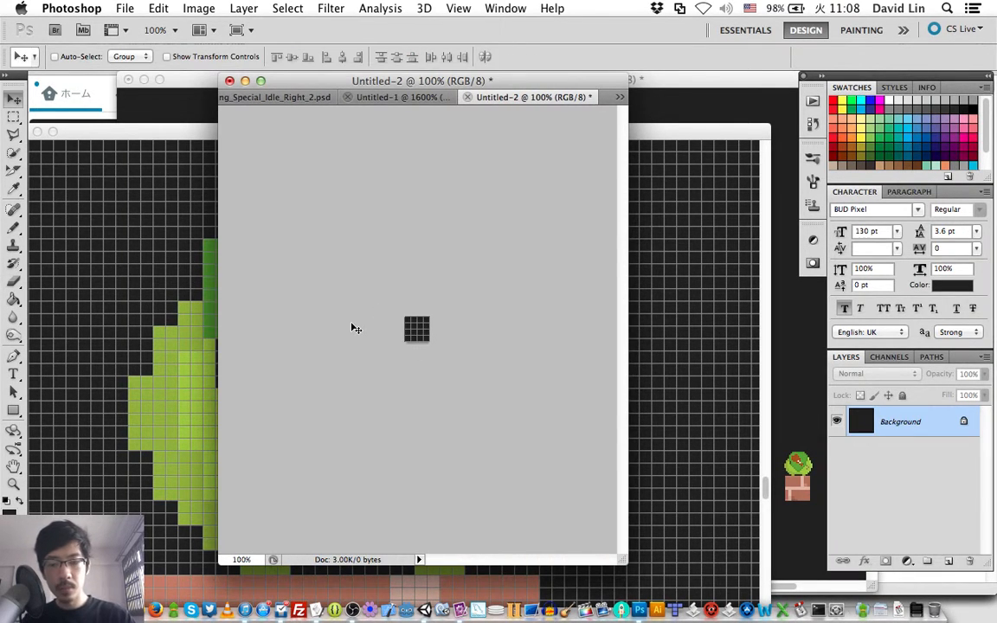
pyautogui.press('super+plus')
pyautogui.press('super+plus')
pyautogui.press('super+plus')
pyautogui.press('super+plus')
pyautogui.press('super+plus')
pyautogui.press('super+plus')
pyautogui.press('super+plus')
pyautogui.press('super+plus')
pyautogui.press('super+plus')
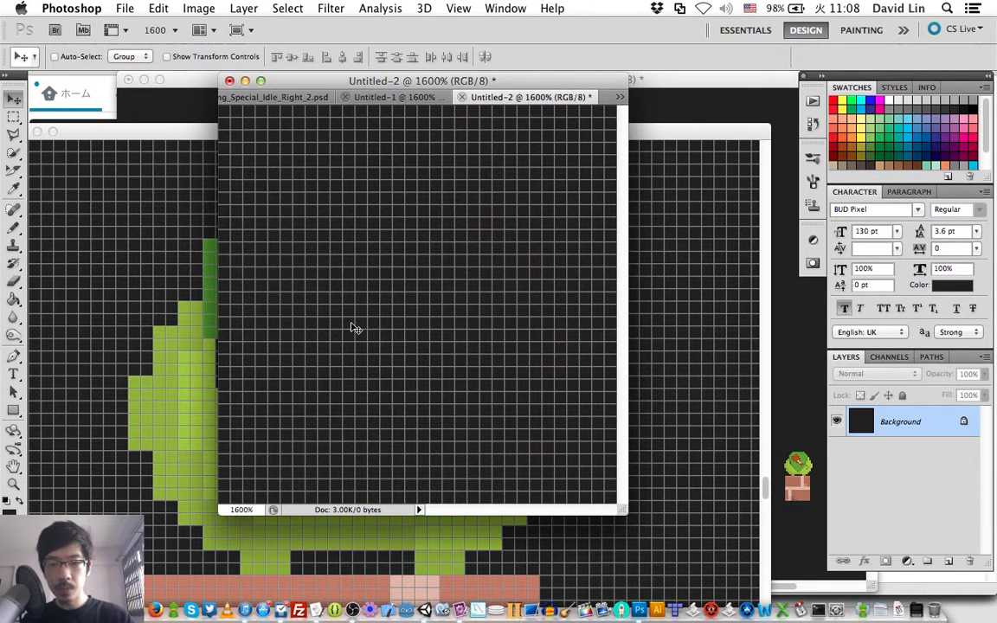
# - Copy the Eating Special Shield group from stageCanvas.psd into the 32 × 32 pixel document and nudge it to the canvas centre
pyautogui.click(674, 132)
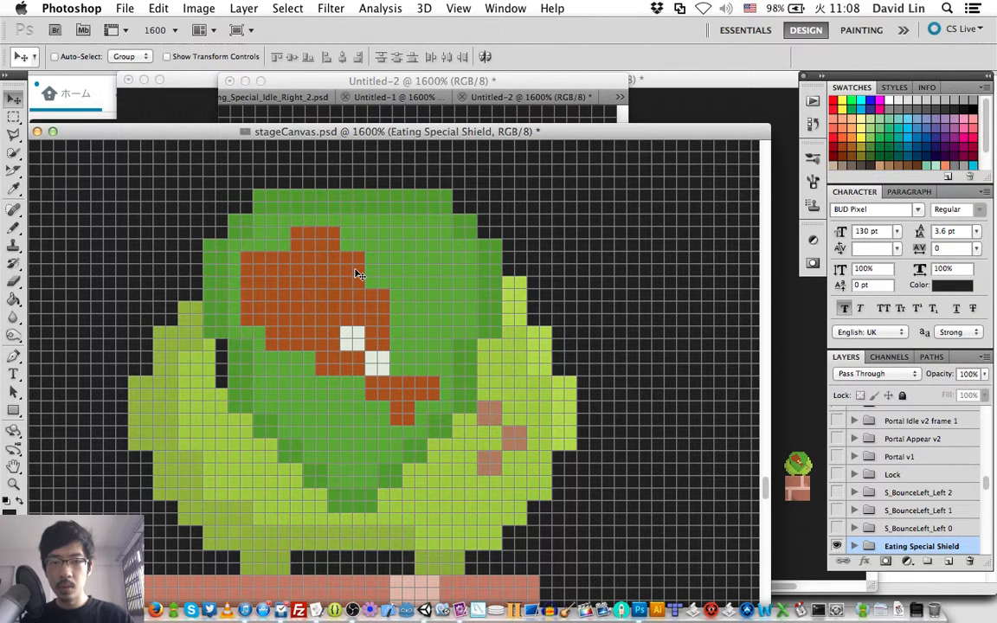
pyautogui.click(504, 98)
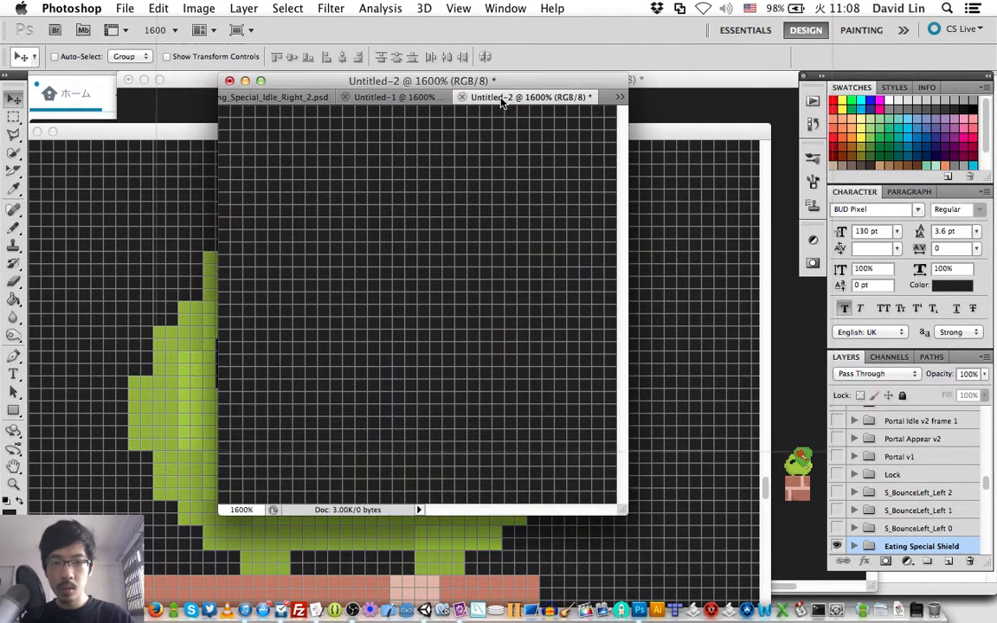
pyautogui.press('Left')
pyautogui.press('Left')
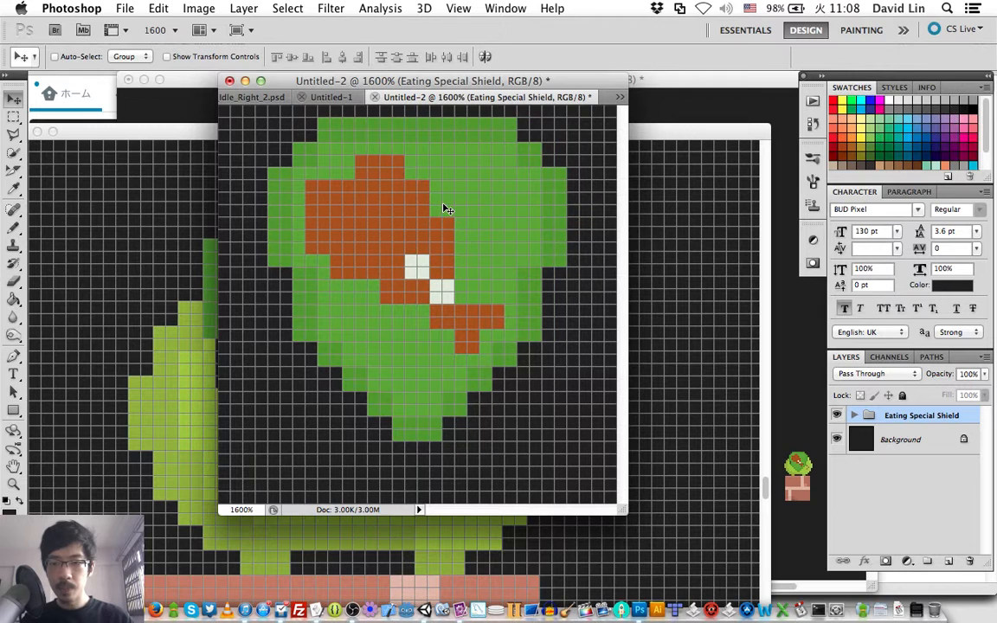
pyautogui.press('Down')
pyautogui.press('Down')
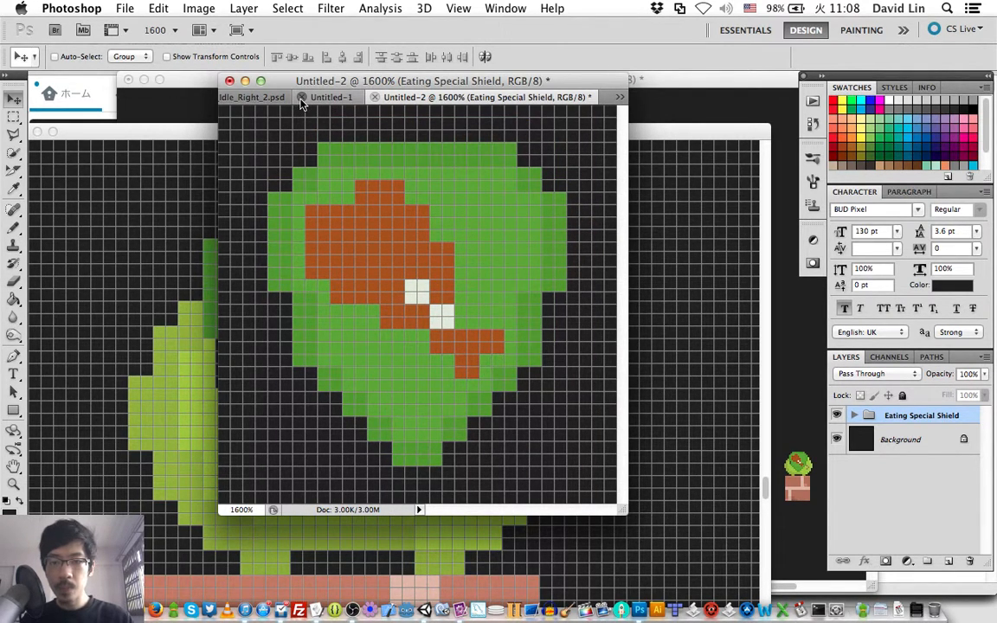
# - Close the 32 × 36 pixel document without saving and hide the Background layer of the 32 × 32 pixel document
pyautogui.click(302, 102)
pyautogui.click(450, 229)
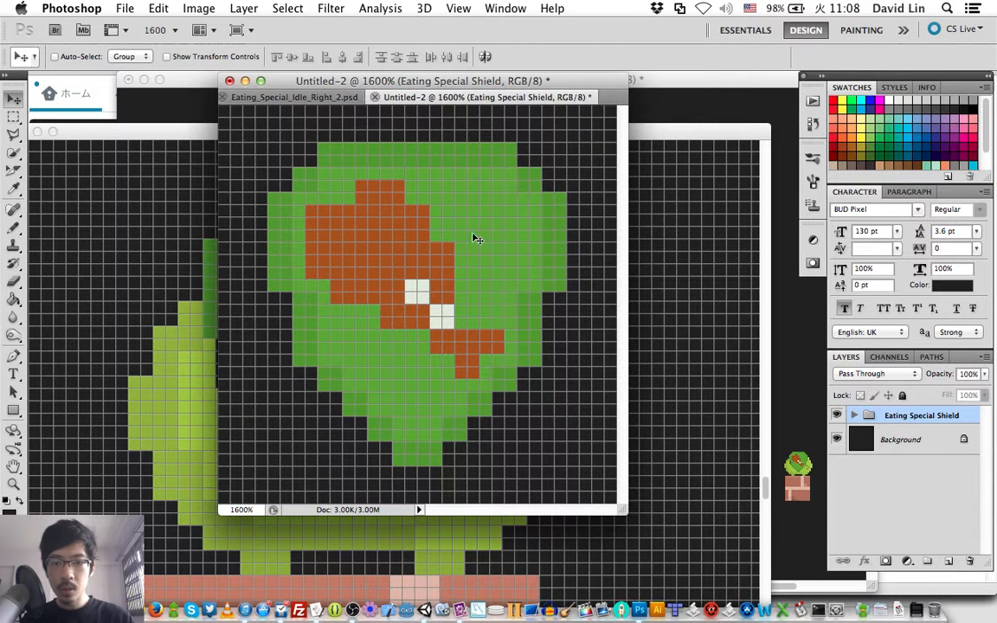
pyautogui.click(837, 439)
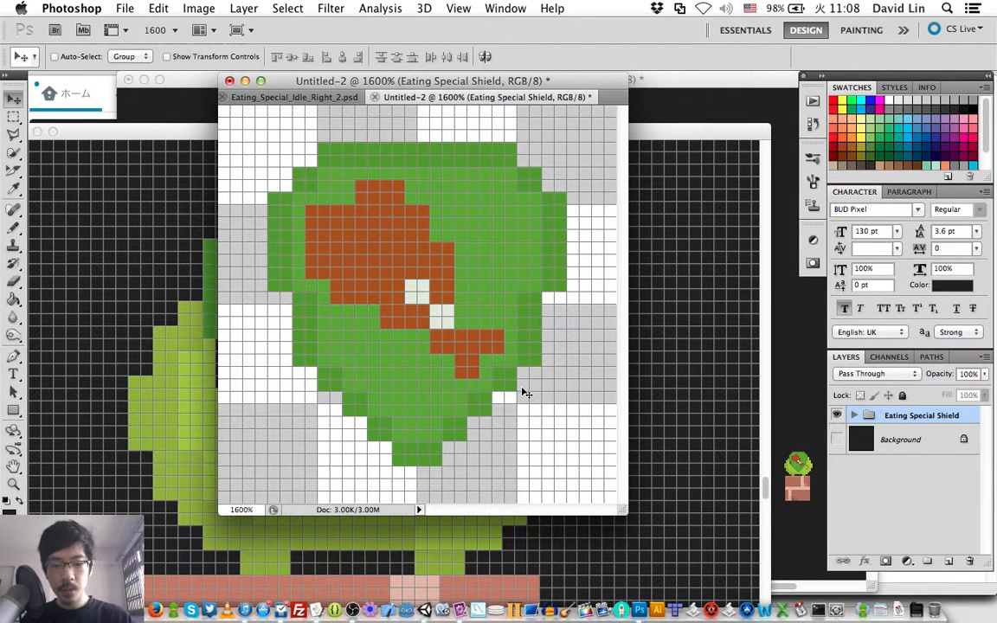
# - Save the shield document in Photoshop format as Eating_Special_Shield.psd in the Eating characters folder
pyautogui.press('super+shift+s')
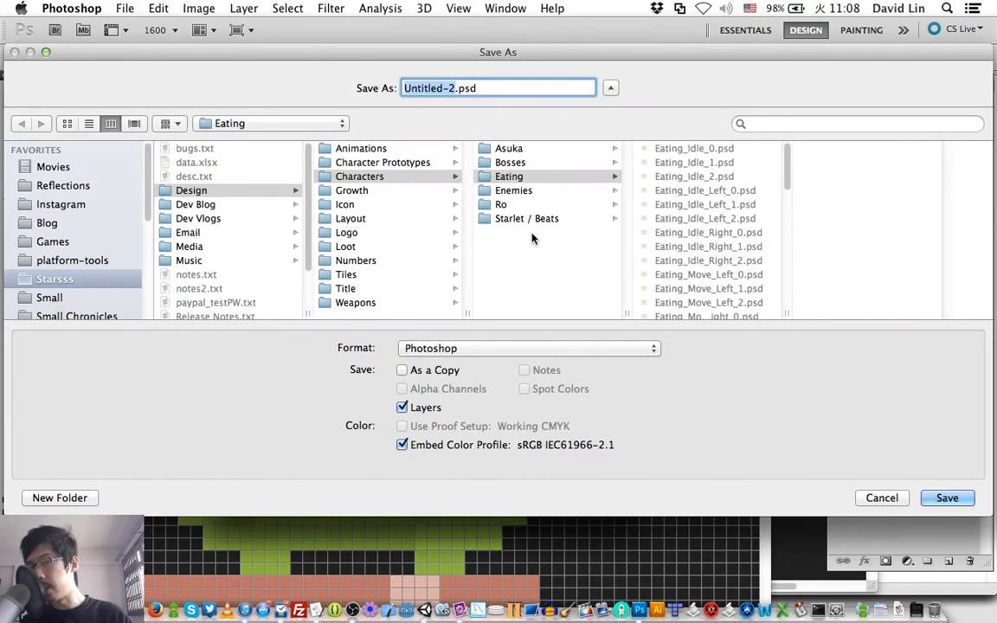
pyautogui.click(533, 176)
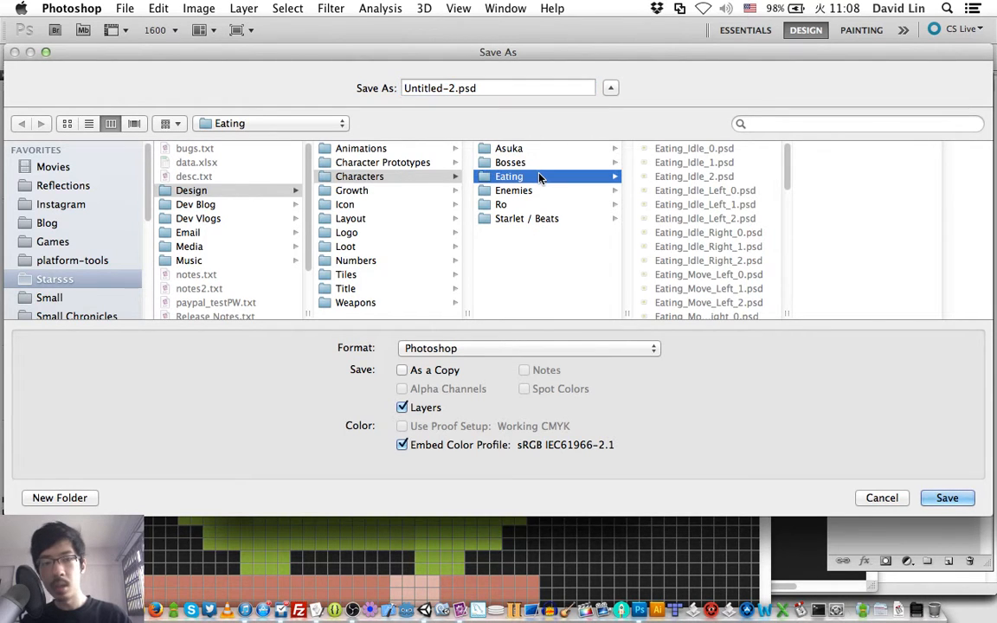
pyautogui.doubleClick(451, 87)
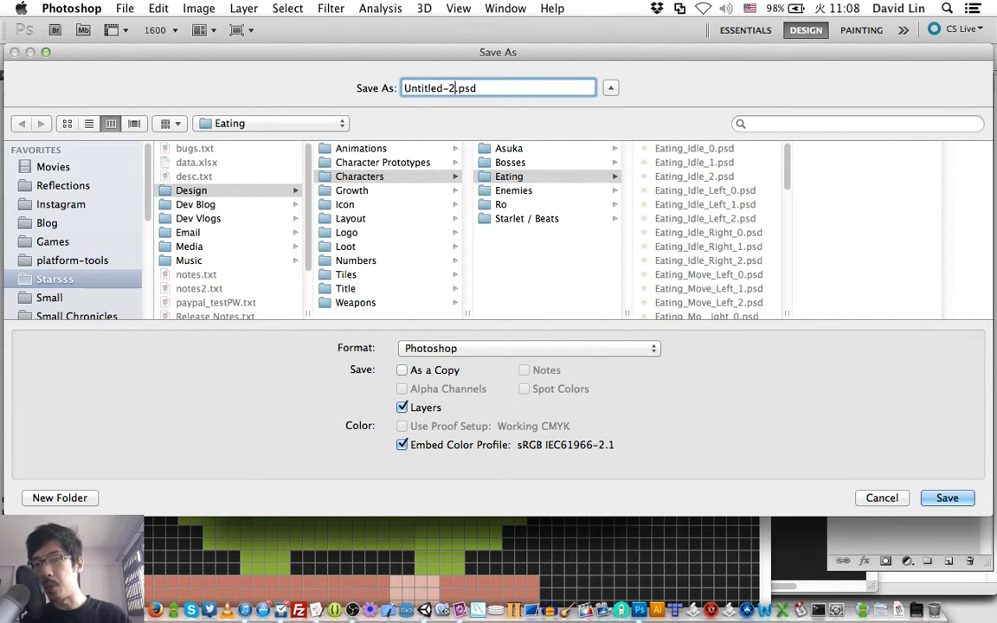
pyautogui.write('Eating_')
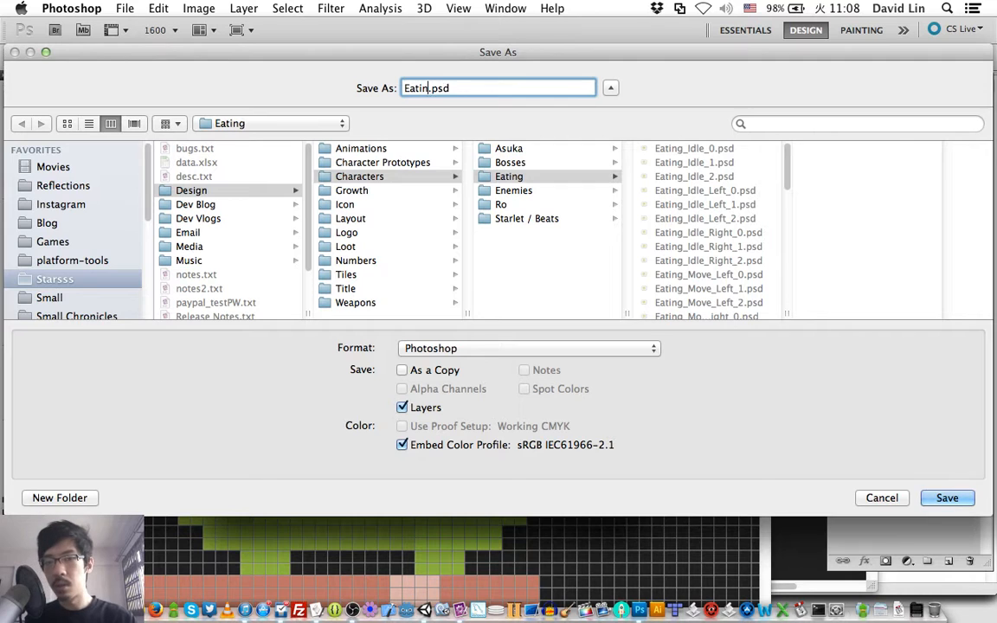
pyautogui.write('spec')
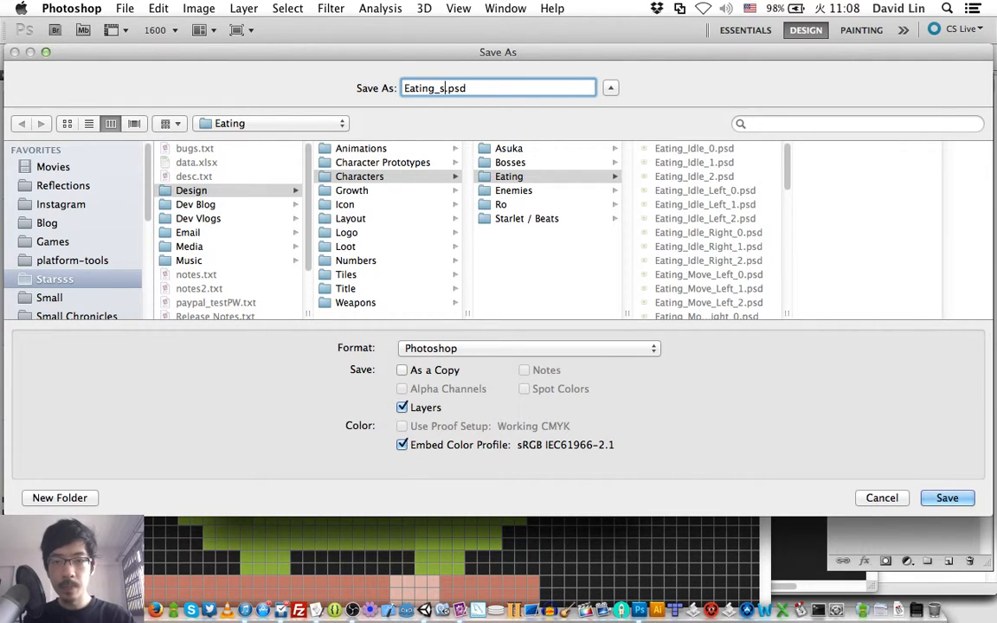
pyautogui.write('ial_')
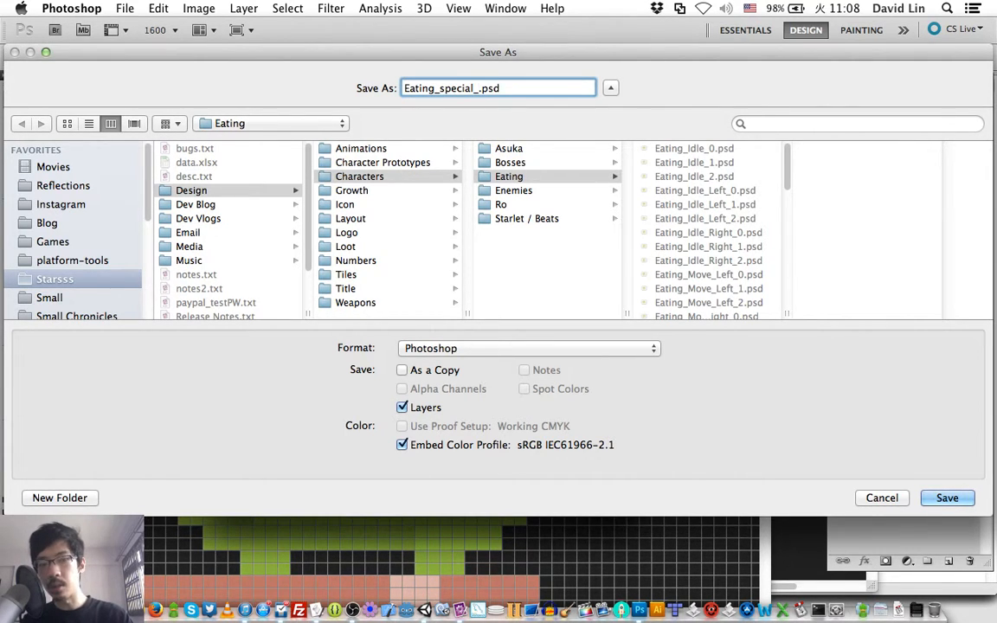
pyautogui.press('BackSpace')
pyautogui.press('BackSpace')
pyautogui.press('BackSpace')
pyautogui.press('BackSpace')
pyautogui.press('BackSpace')
pyautogui.press('BackSpace')
pyautogui.press('BackSpace')
pyautogui.press('BackSpace')
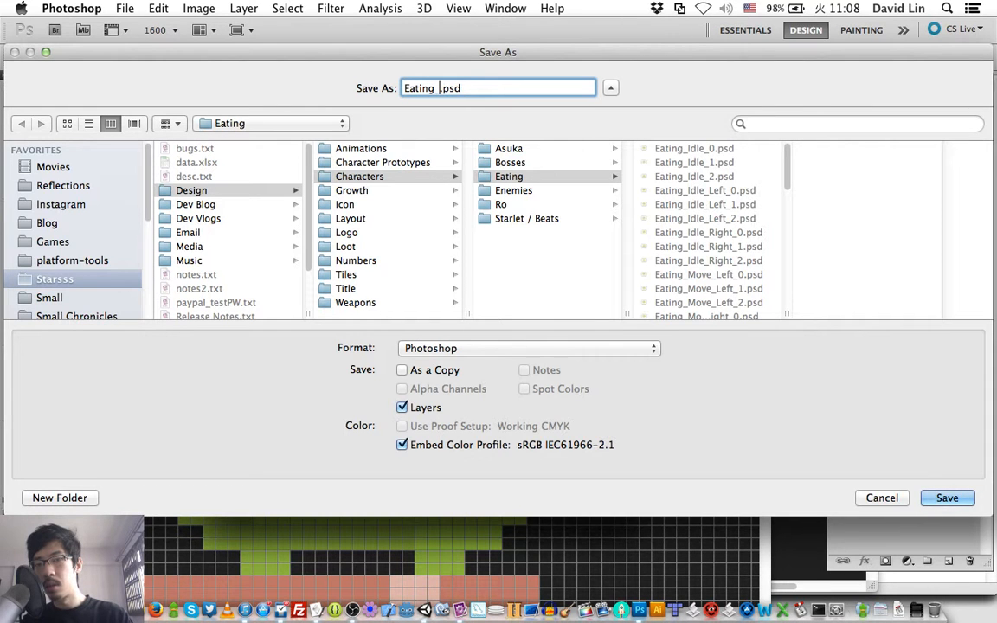
pyautogui.write('Special_Shield')
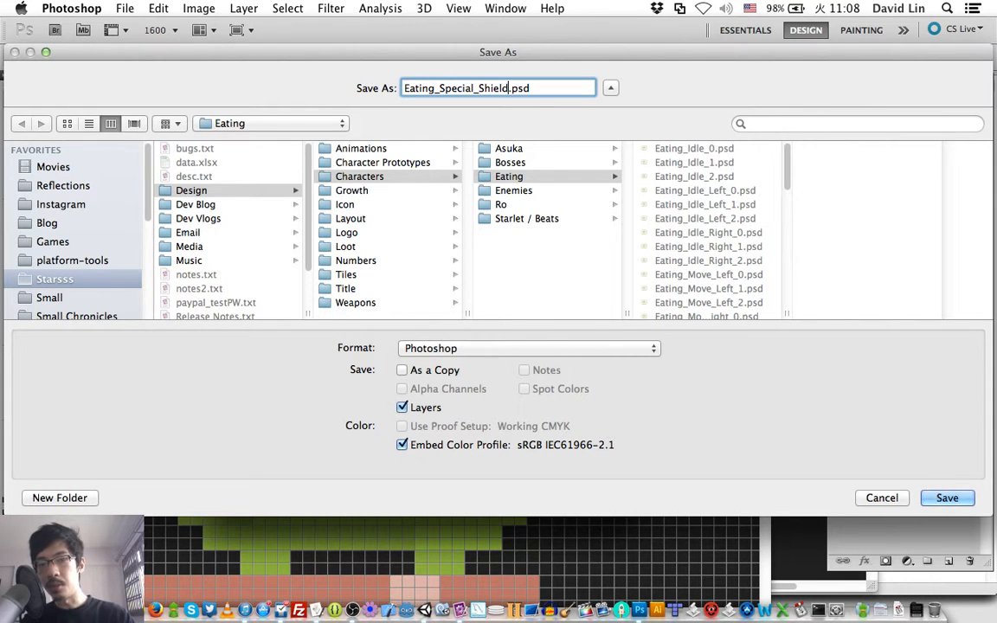
pyautogui.press('Return')
pyautogui.press('Return')
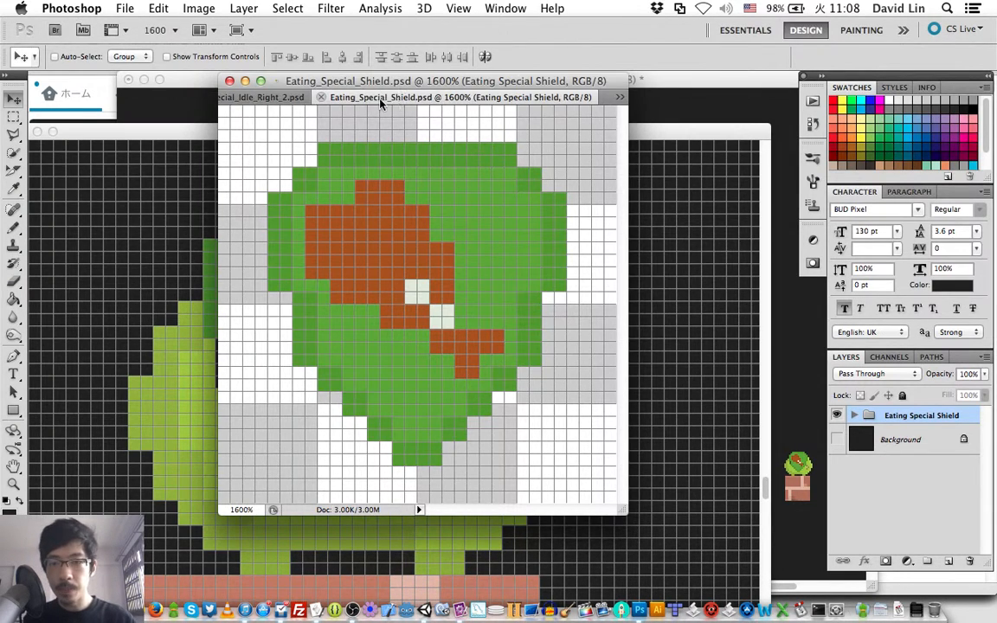
# - Return to stageCanvas.psd and save its changes
pyautogui.click(274, 97)
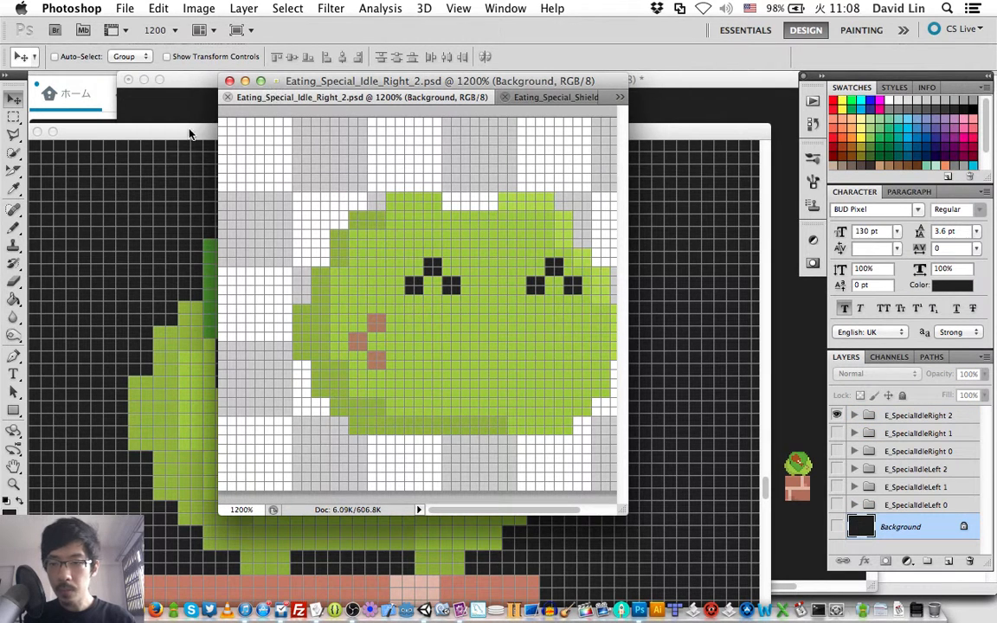
pyautogui.click(151, 134)
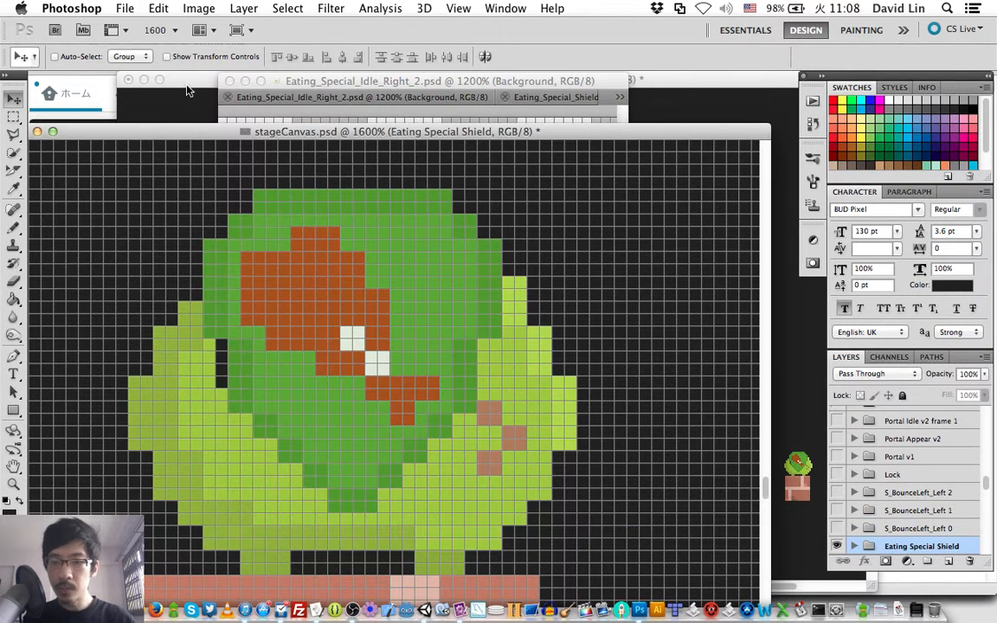
pyautogui.press('super+s')
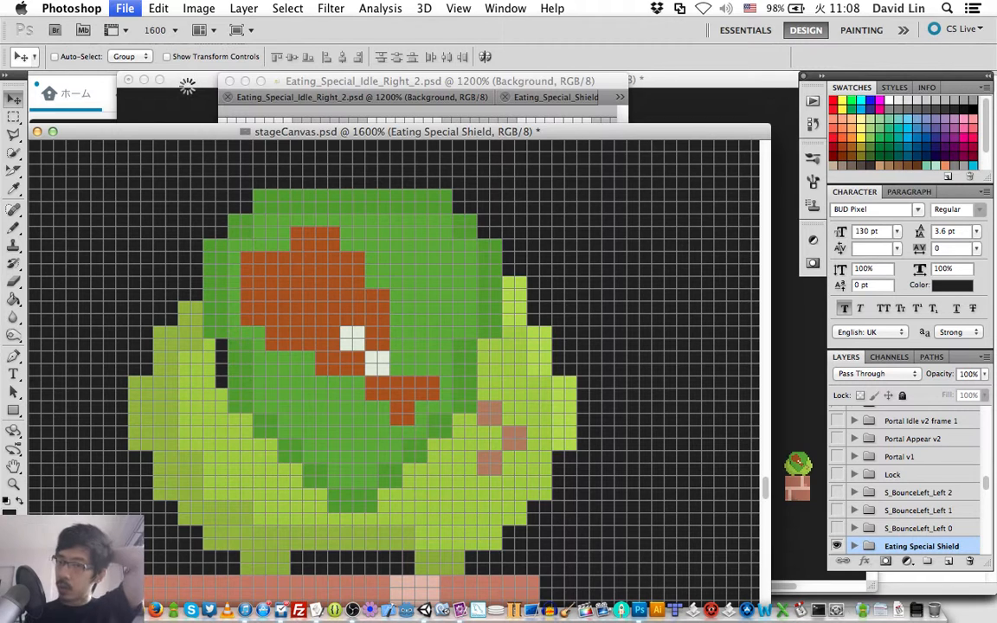
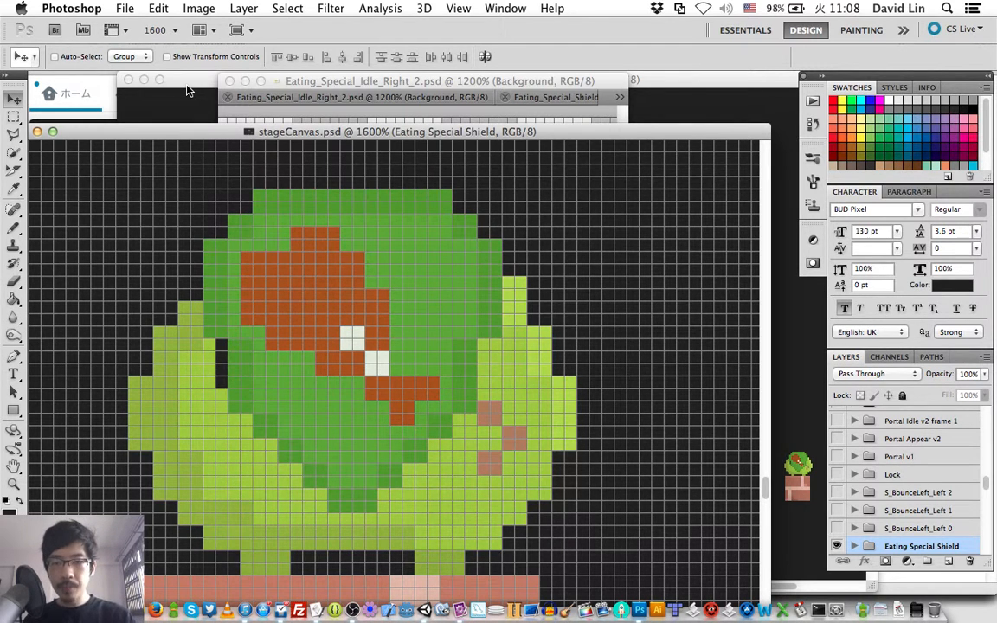
# - Close Eating_Special_Shield.psd, Eating_Special_Idle_Right_2.psd and the 1600% view of stageCanvas.psd, keeping its 100% view open
pyautogui.click(355, 86)
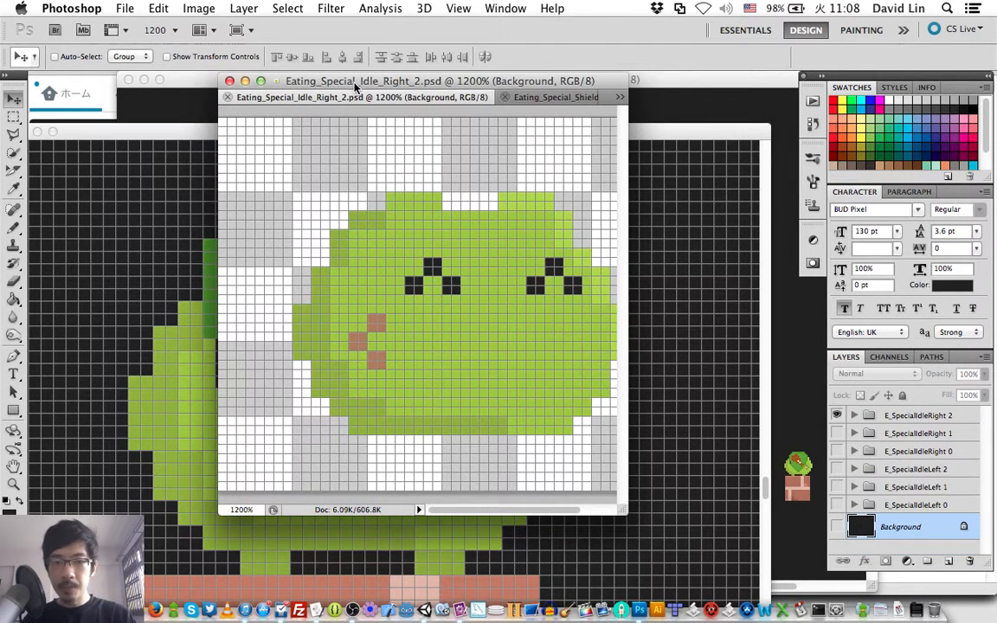
pyautogui.click(507, 98)
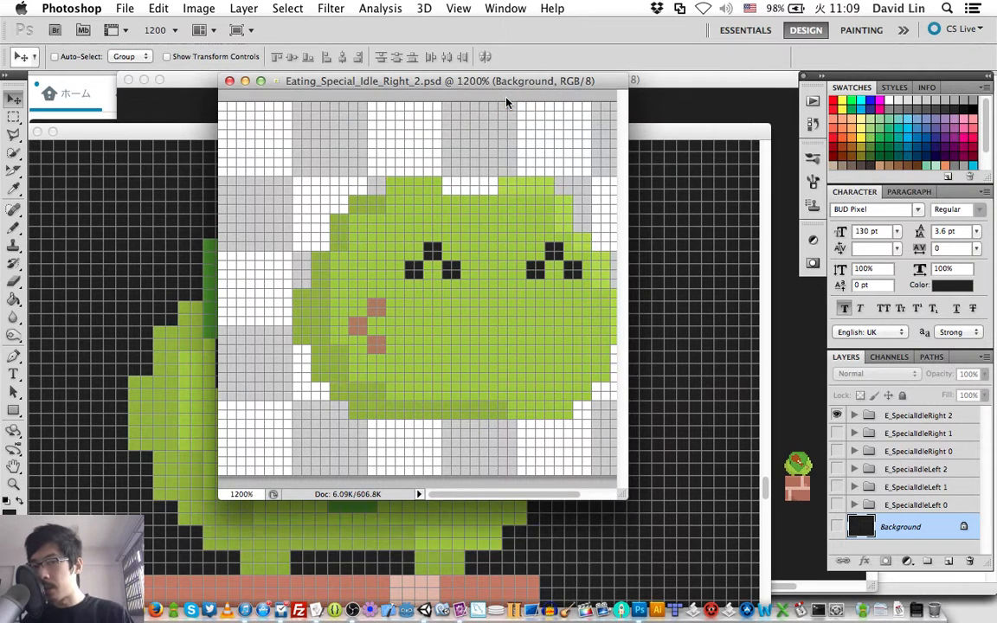
pyautogui.click(229, 81)
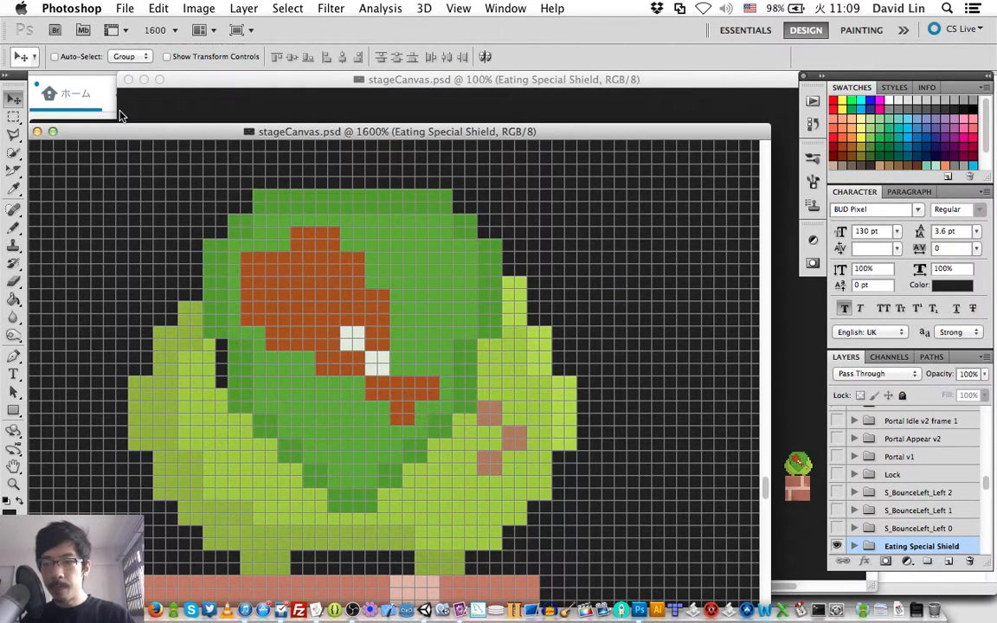
pyautogui.moveTo(116, 136); pyautogui.dragTo(167, 121)
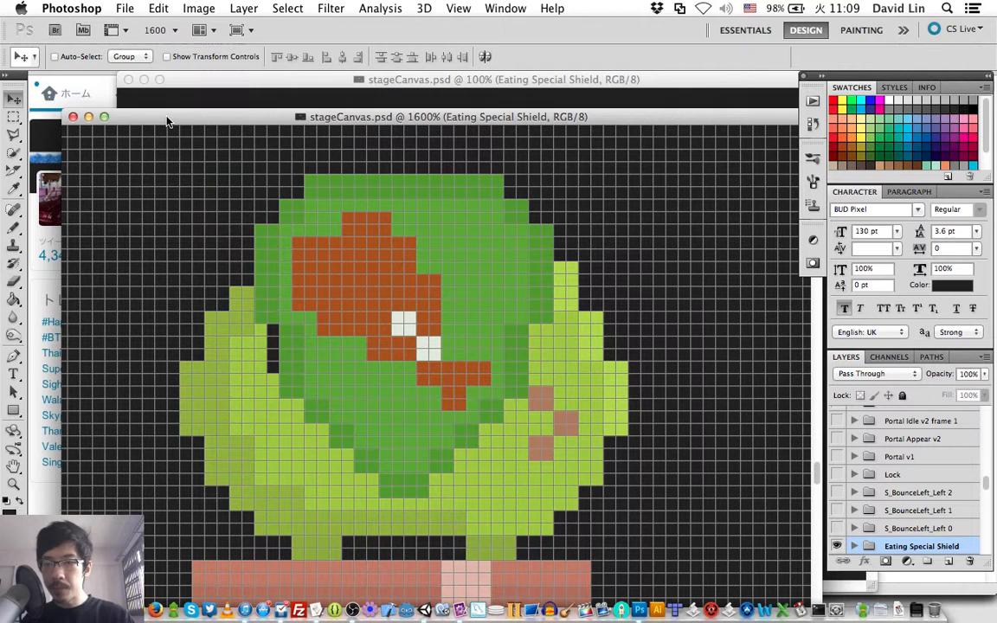
pyautogui.click(73, 116)
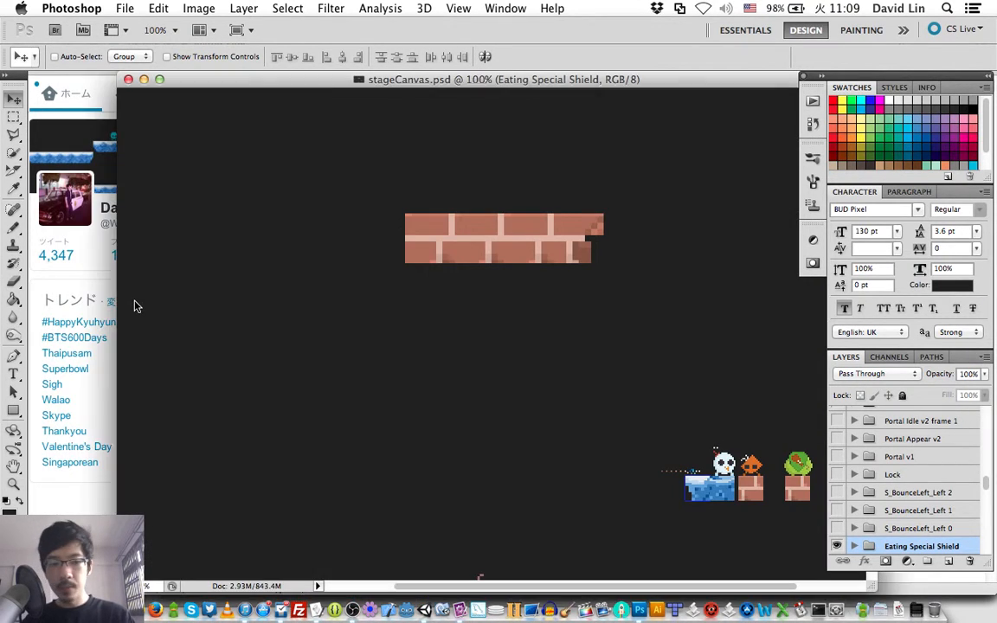
# - Switch to AppleScript Editor and open the recent script AutoAppGraphicsPS.app
pyautogui.press('super+Tab')
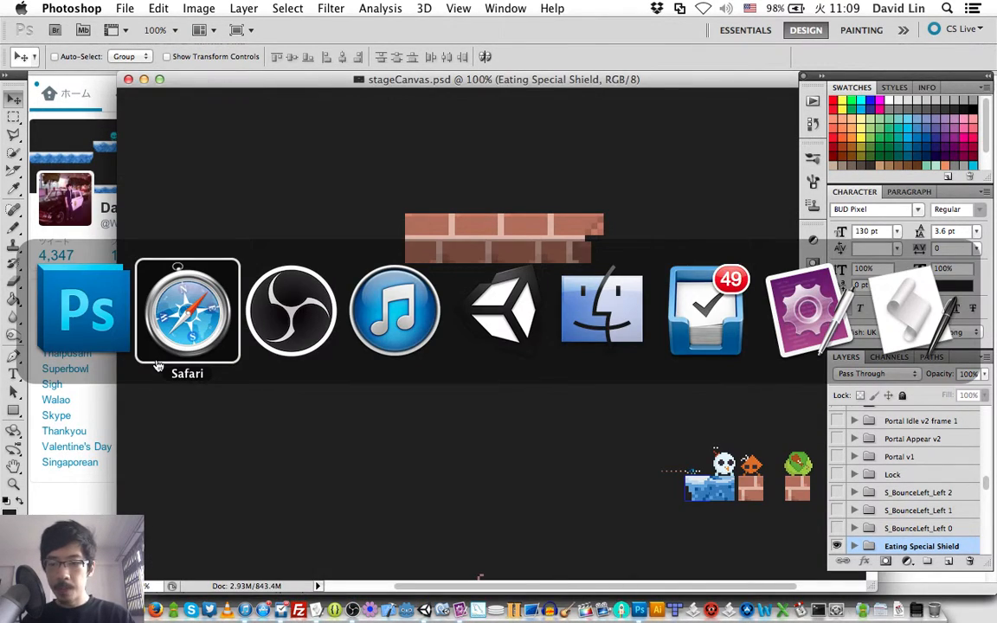
pyautogui.press('super+Tab')
pyautogui.press('super+Tab')
pyautogui.press('super+Tab')
pyautogui.press('super+Tab')
pyautogui.press('super+Tab')
pyautogui.press('super+Tab')
pyautogui.press('super+Tab')
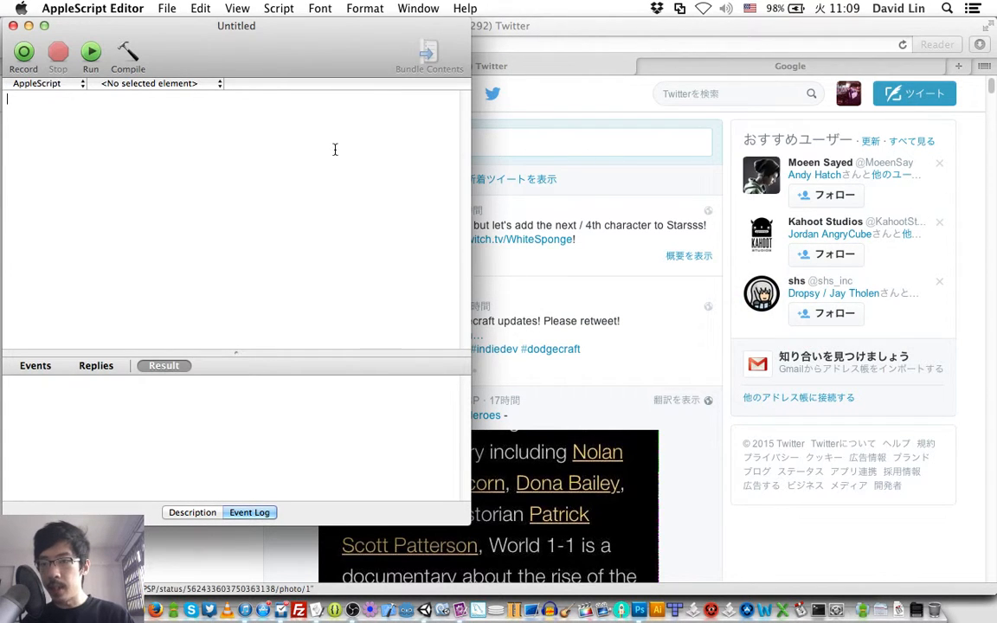
pyautogui.click(162, 8)
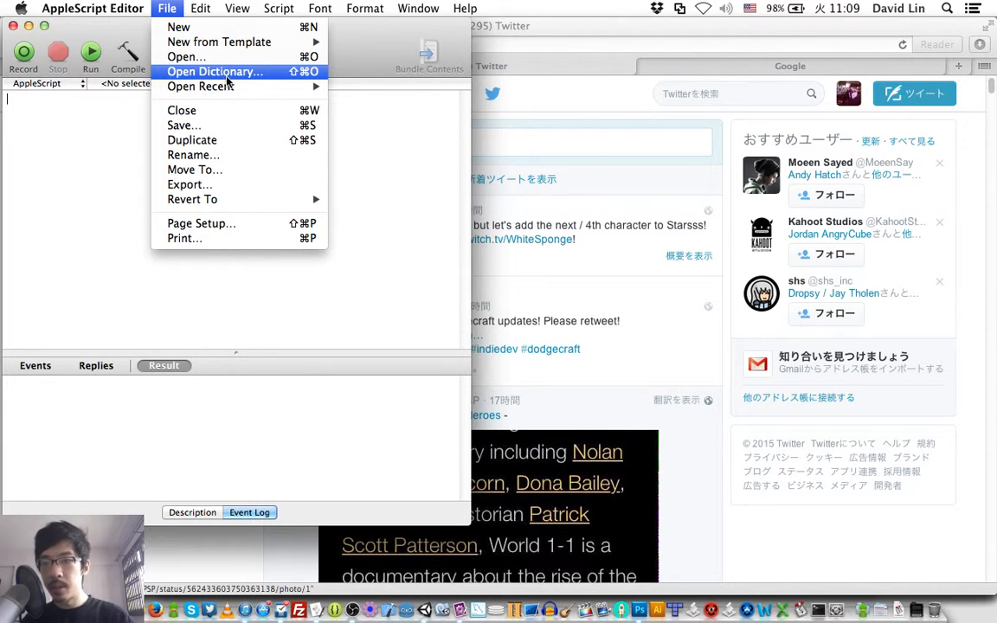
pyautogui.moveTo(253, 85)
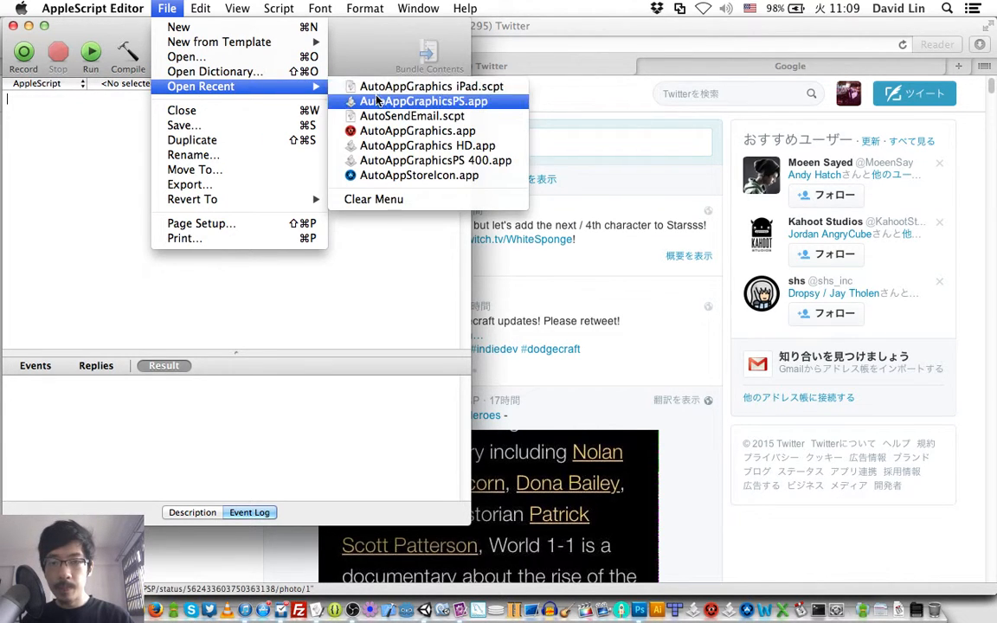
pyautogui.click(375, 101)
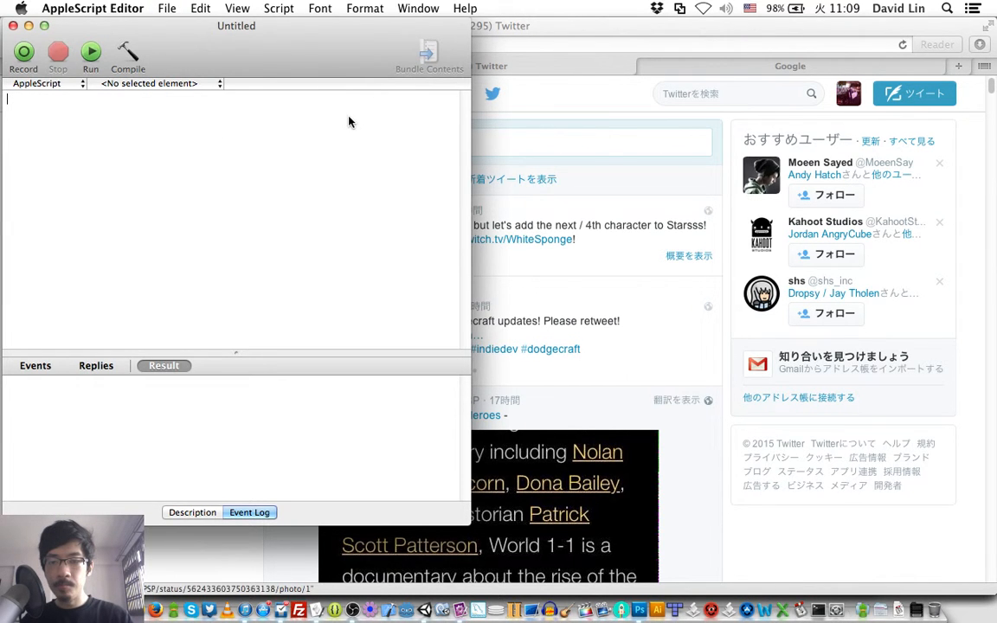
# - Delete the script block that resizes the image by 2.0 and exports it as PNG to destIPADPath
pyautogui.scroll(-2, 349, 257)
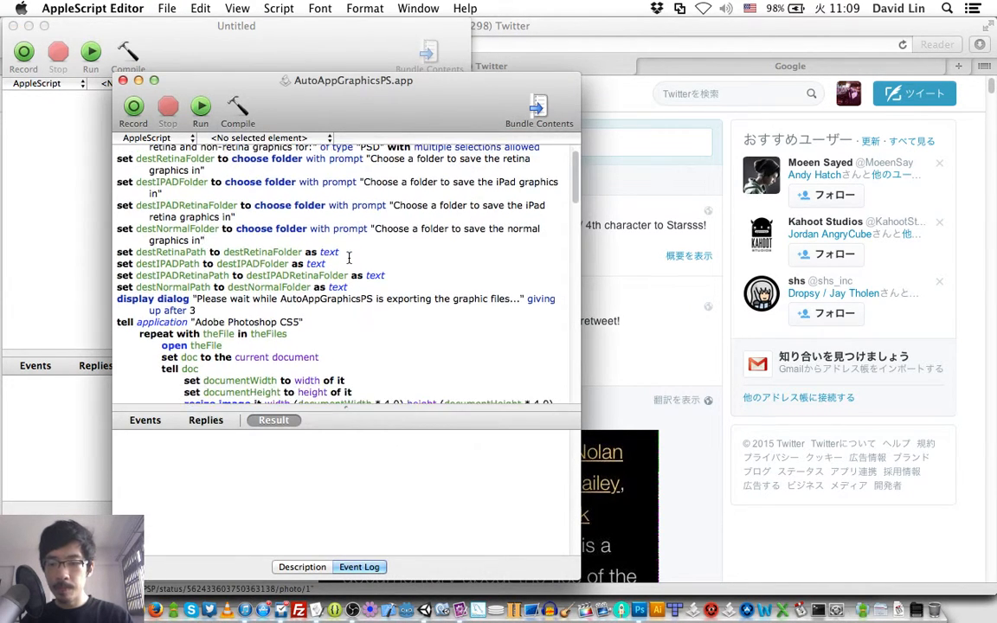
pyautogui.scroll(-10, 349, 258)
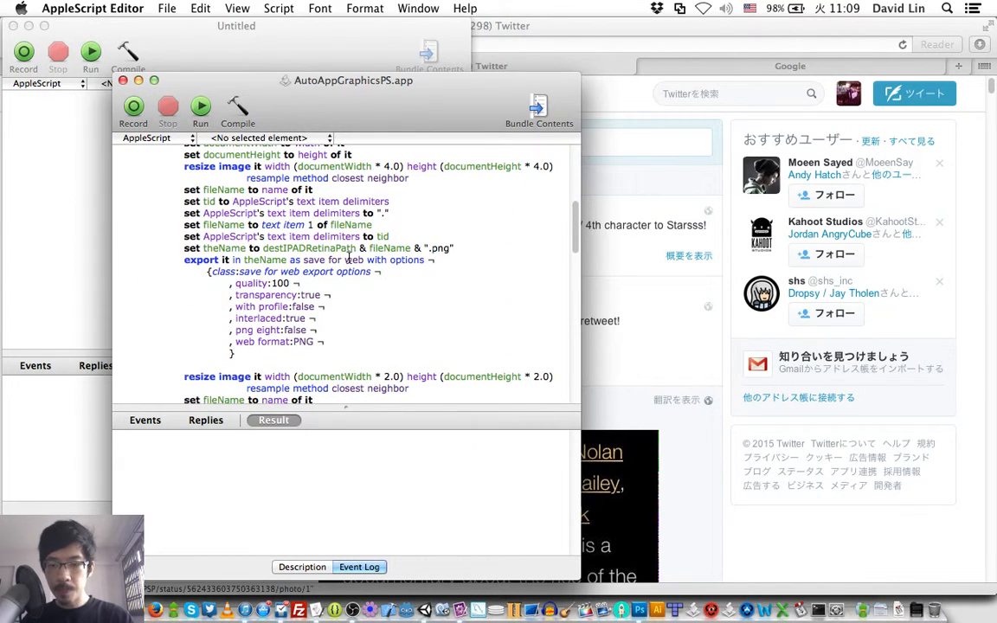
pyautogui.scroll(-5, 349, 257)
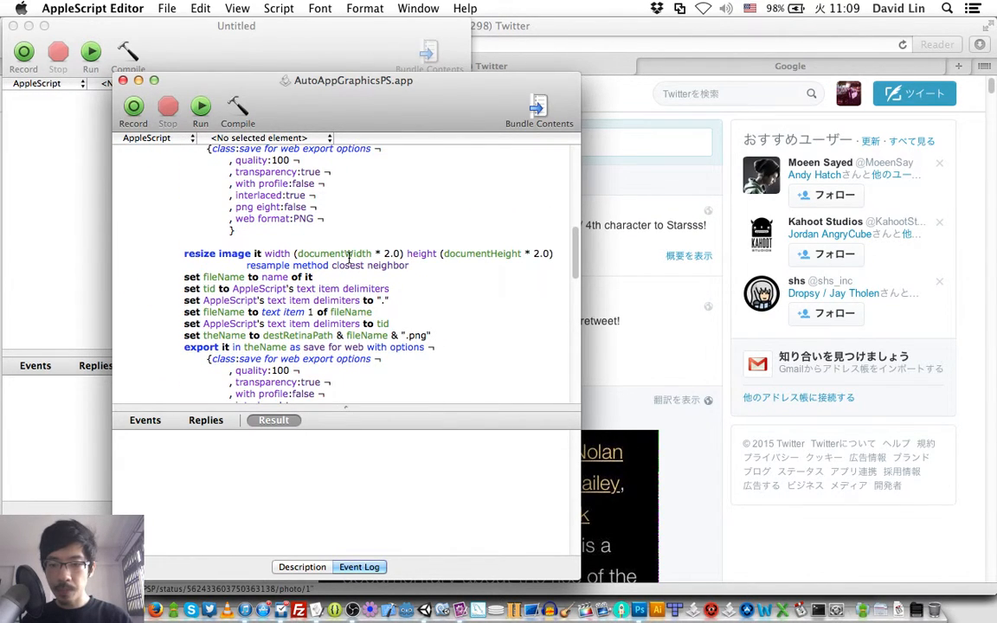
pyautogui.scroll(-8, 349, 258)
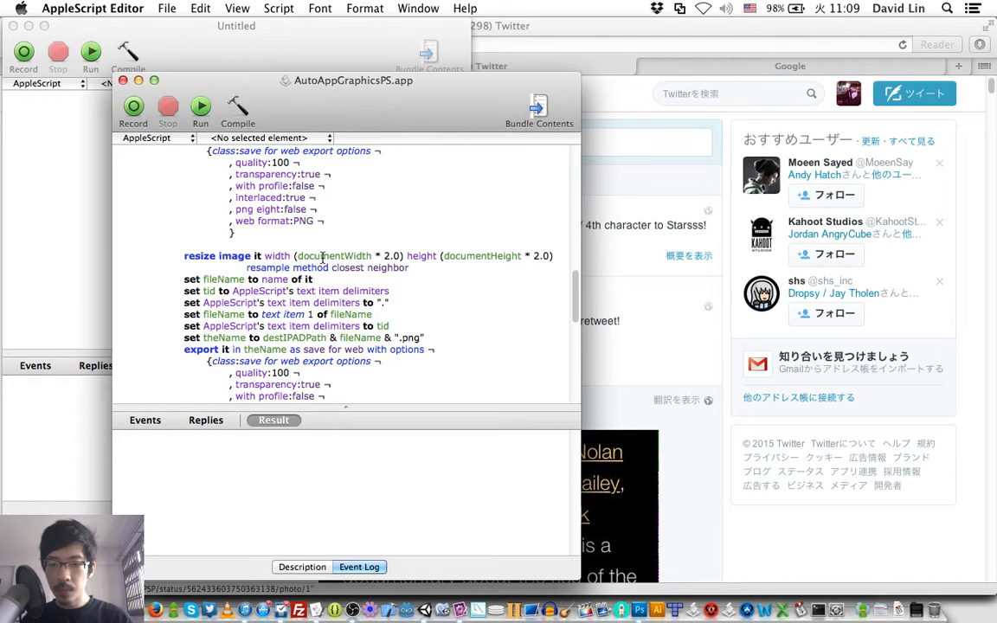
pyautogui.tripleClick(321, 257)
pyautogui.scroll(-2, 320, 257)
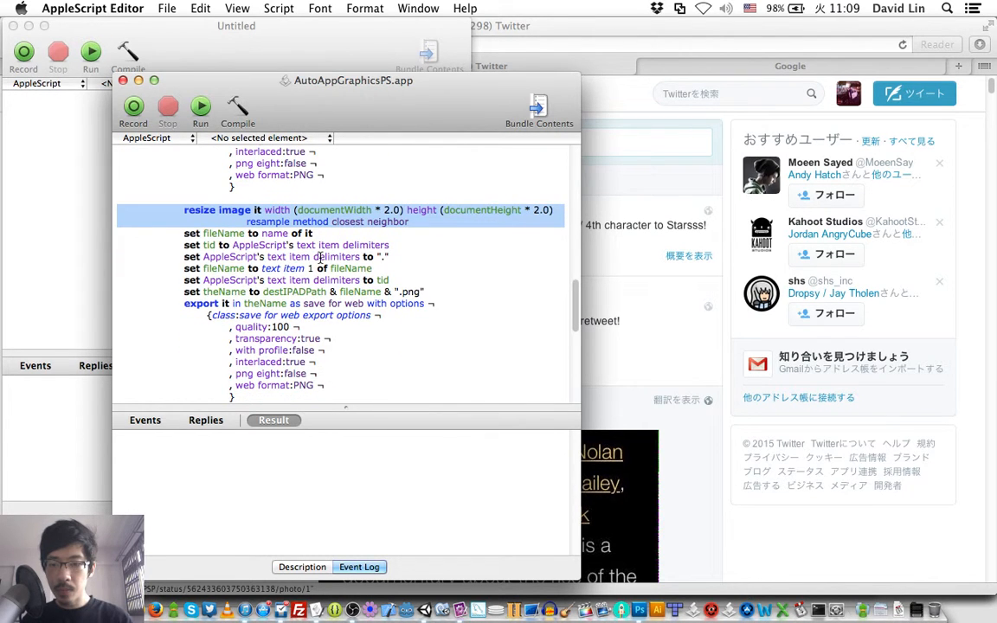
pyautogui.scroll(-4, 320, 257)
pyautogui.keyDown('shift'); pyautogui.click(259, 305); pyautogui.keyUp('shift')
pyautogui.press('BackSpace')
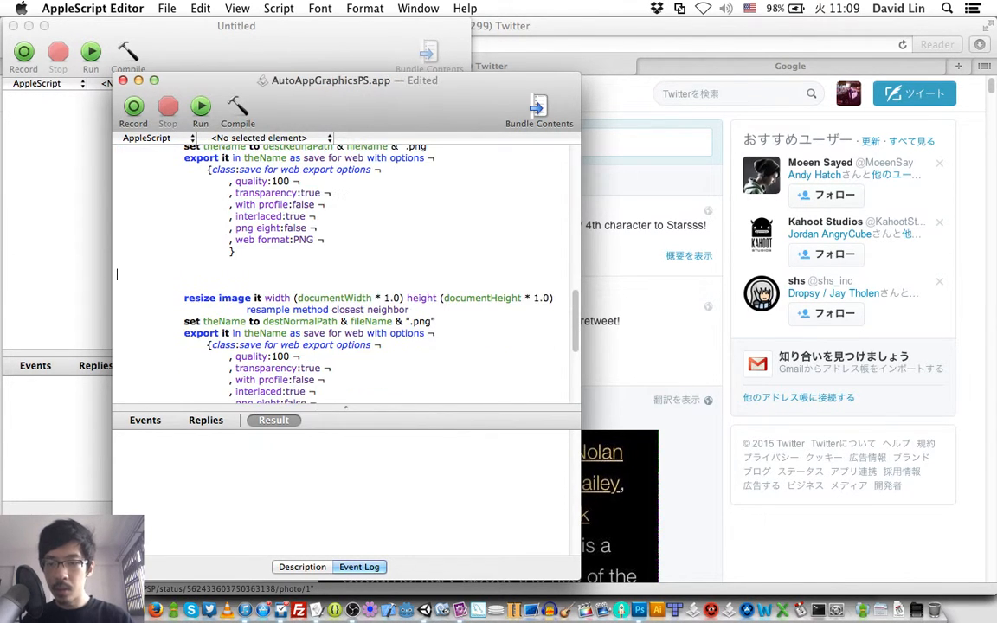
# - Remove the extra blank lines between the destRetinaPath export block and the 1.0 resize line
pyautogui.scroll(3, 347, 274)
pyautogui.press('BackSpace')
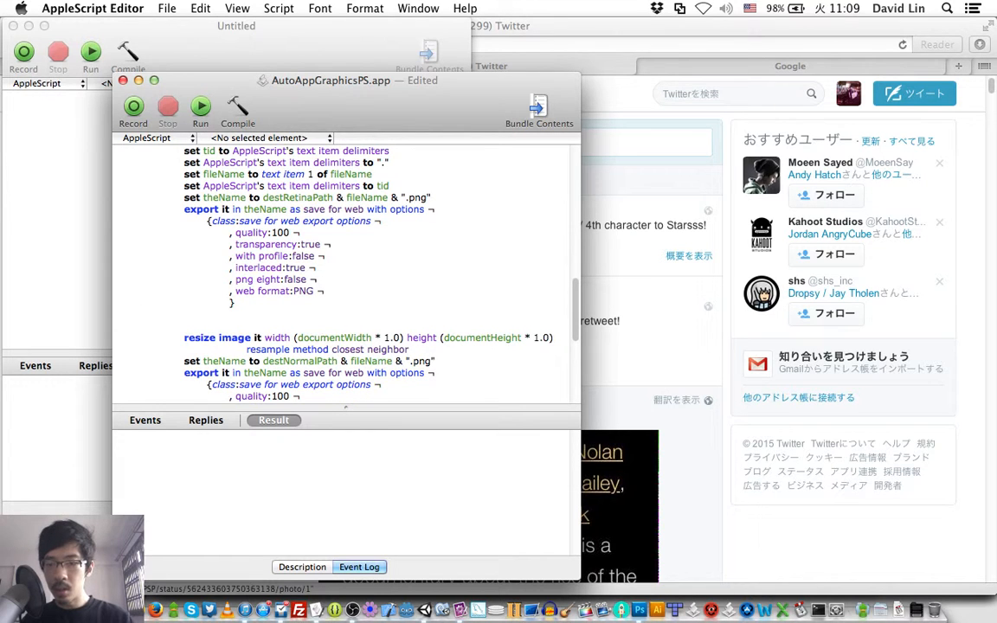
pyautogui.press('BackSpace')
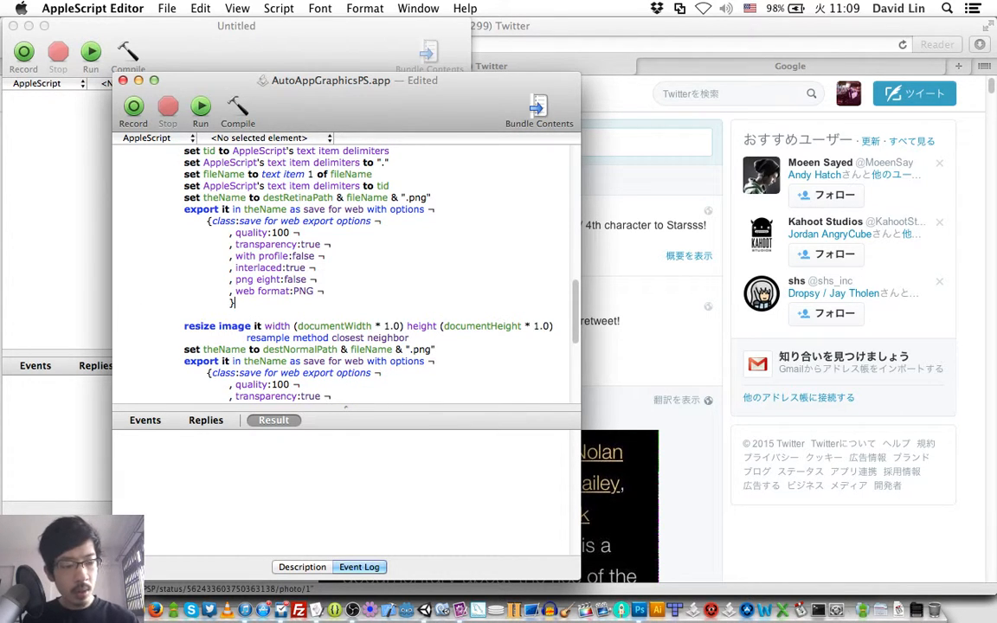
pyautogui.scroll(8, 346, 274)
pyautogui.scroll(10, 346, 275)
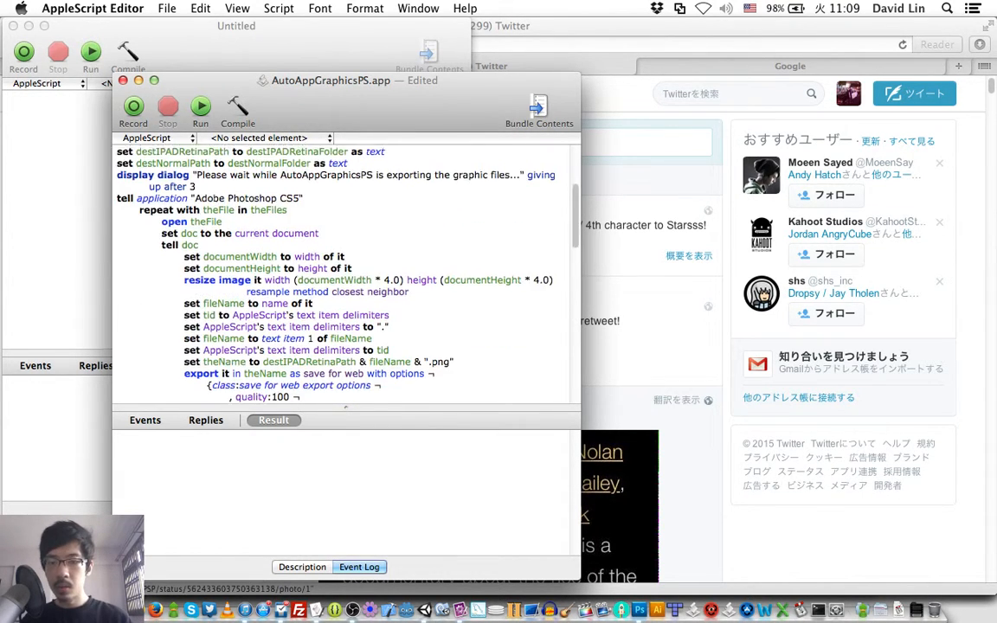
pyautogui.press('super+r')
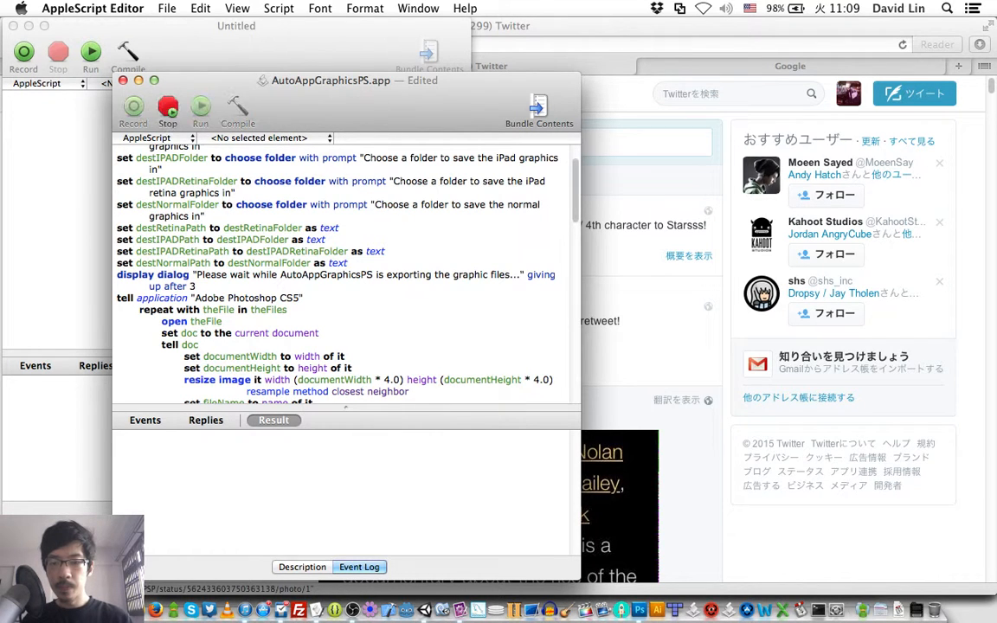
pyautogui.press('Escape')
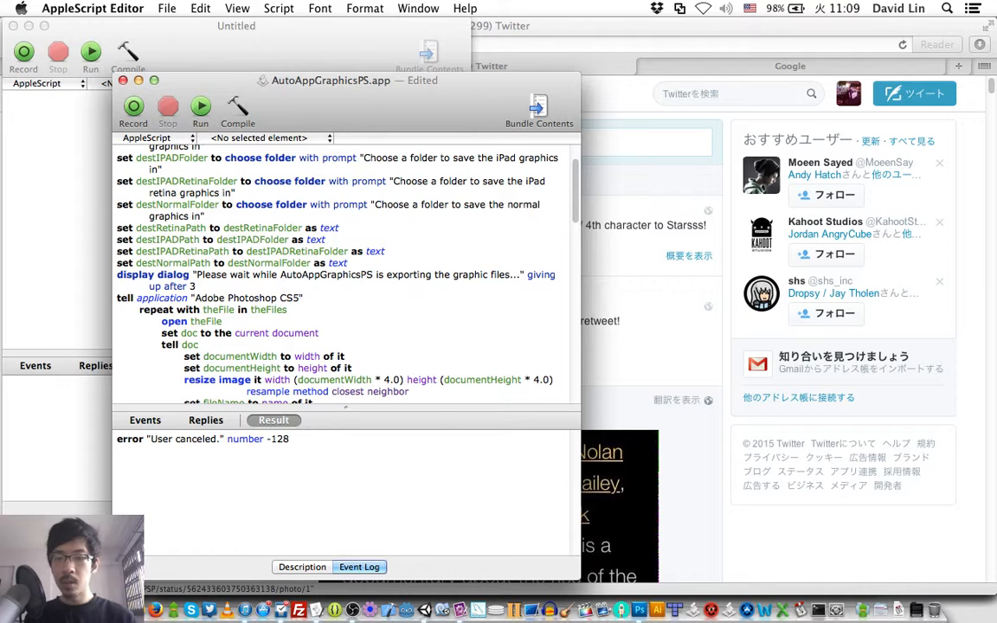
# - Run the script and browse to the Eating folder under Design > Characters as the source of the Photoshop files
pyautogui.press('super+r')
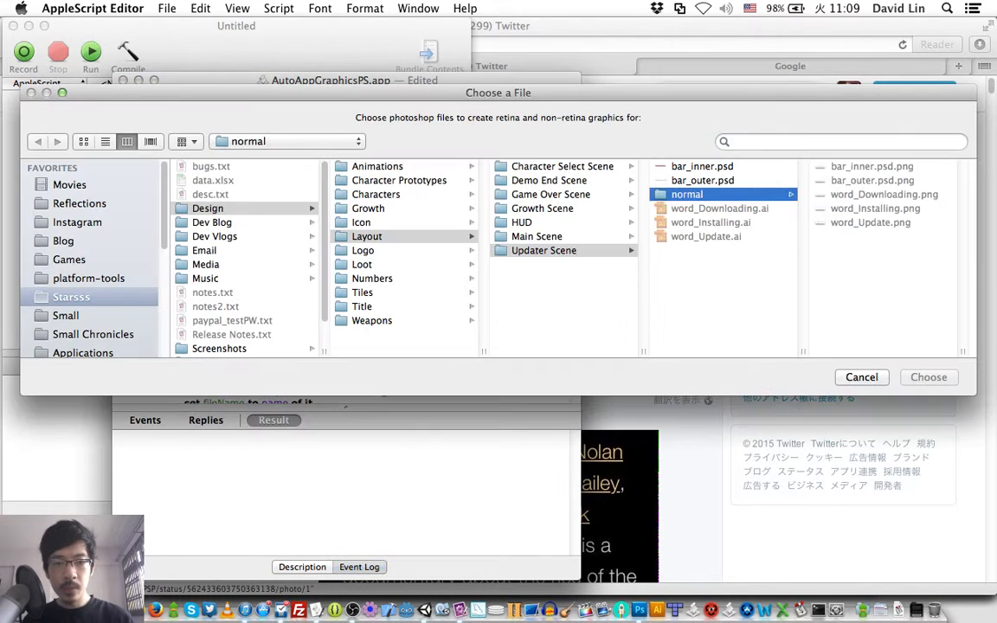
pyautogui.press('Left')
pyautogui.press('Up')
pyautogui.press('Left')
pyautogui.press('Up')
pyautogui.press('Up')
pyautogui.press('Up')
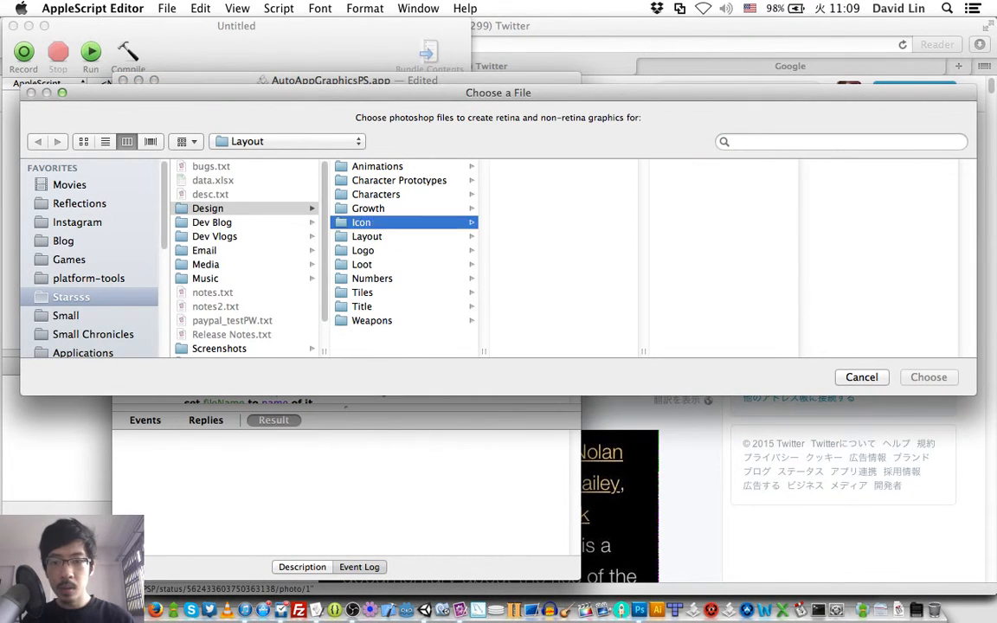
pyautogui.press('Right')
pyautogui.press('Down')
pyautogui.press('Down')
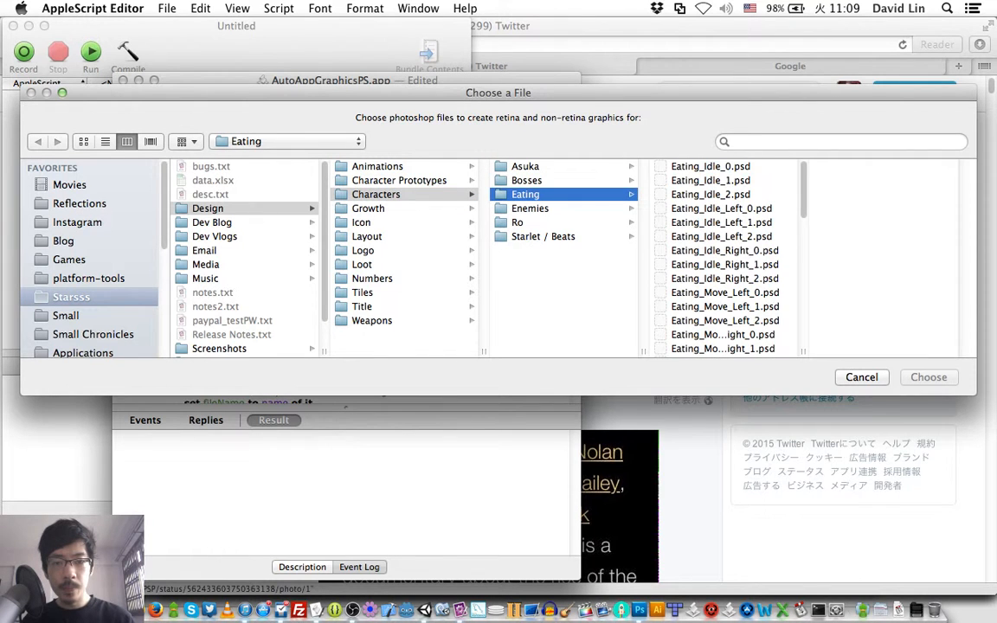
pyautogui.press('Right')
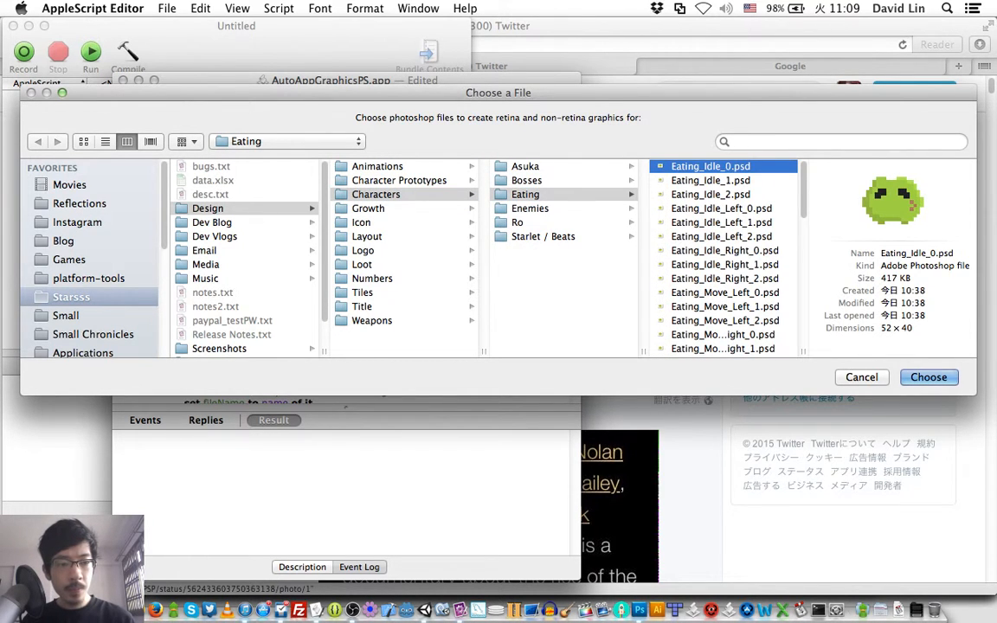
# - Look through the previews of the Eating idle and move frames in the file chooser
pyautogui.press('Down')
pyautogui.press('Down')
pyautogui.press('Down')
pyautogui.press('Down')
pyautogui.press('Down')
pyautogui.press('Down')
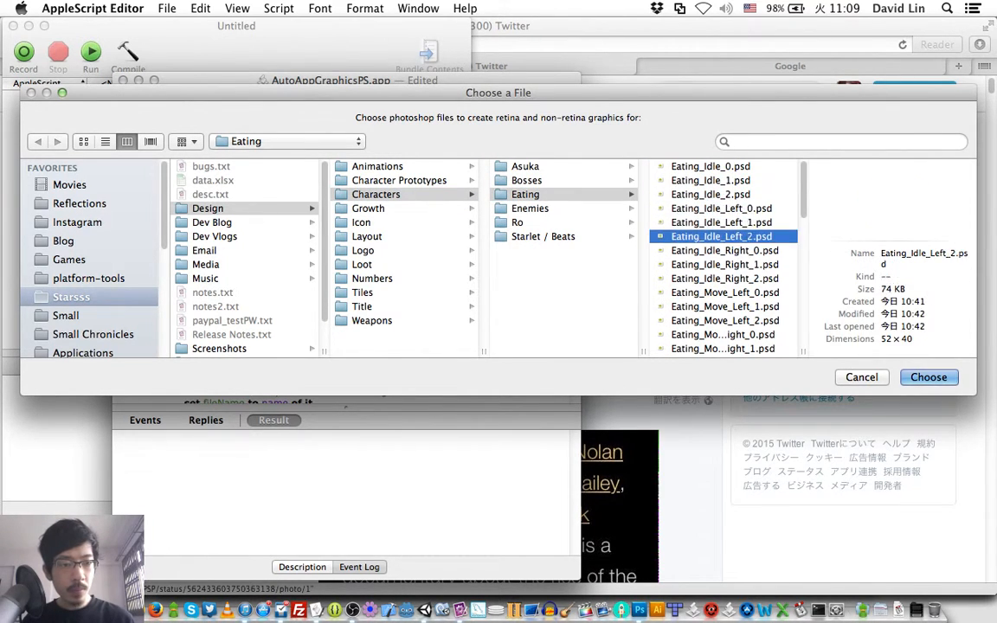
pyautogui.press('Down')
pyautogui.press('Down')
pyautogui.press('Down')
pyautogui.press('Down')
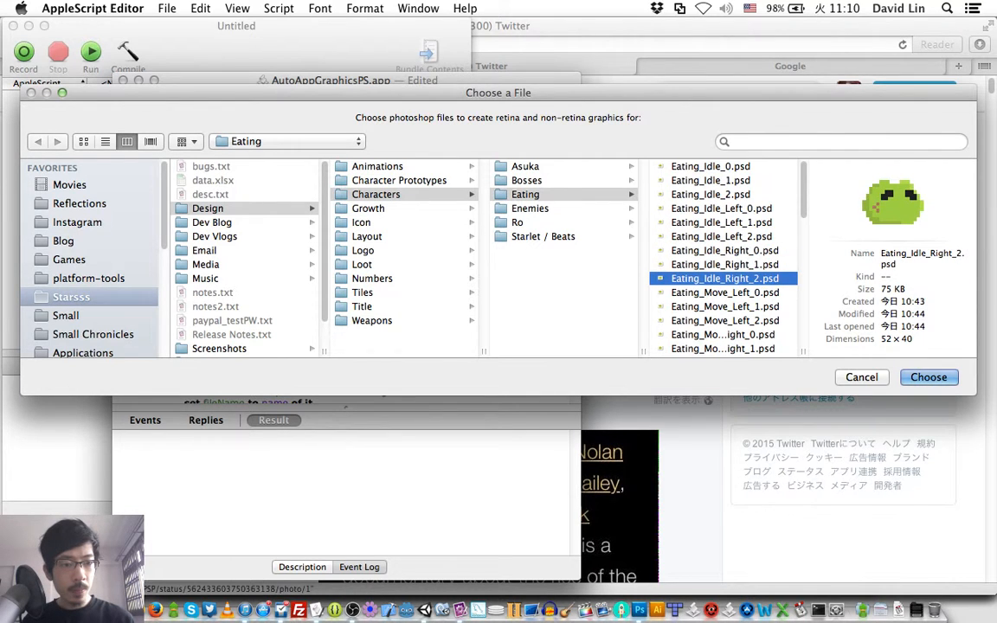
pyautogui.press('Down')
pyautogui.press('Down')
pyautogui.press('Down')
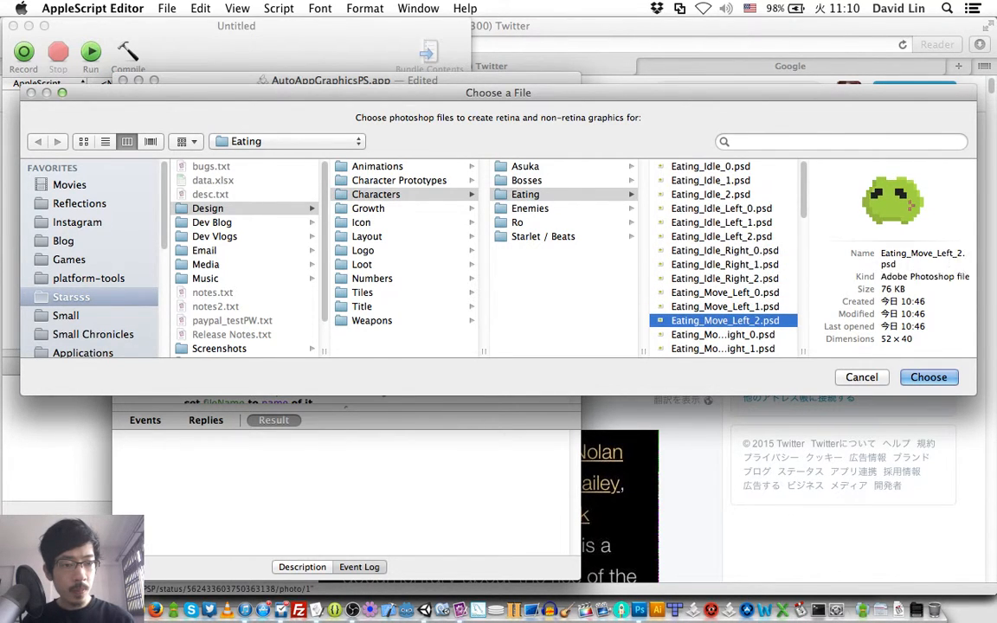
pyautogui.press('Down')
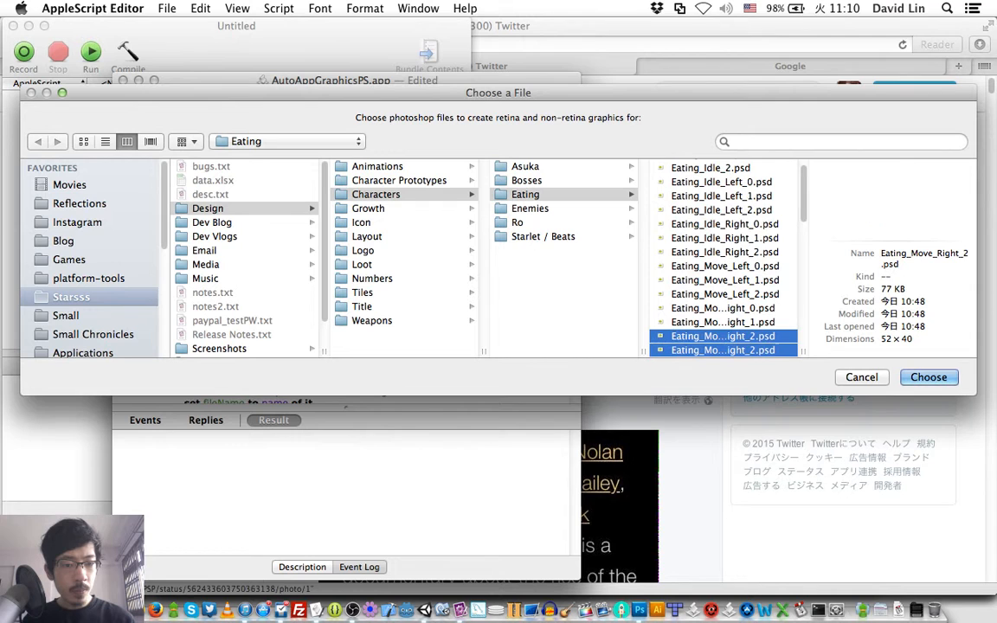
pyautogui.press('Up')
pyautogui.press('Up')
pyautogui.scroll(2, 710, 180)
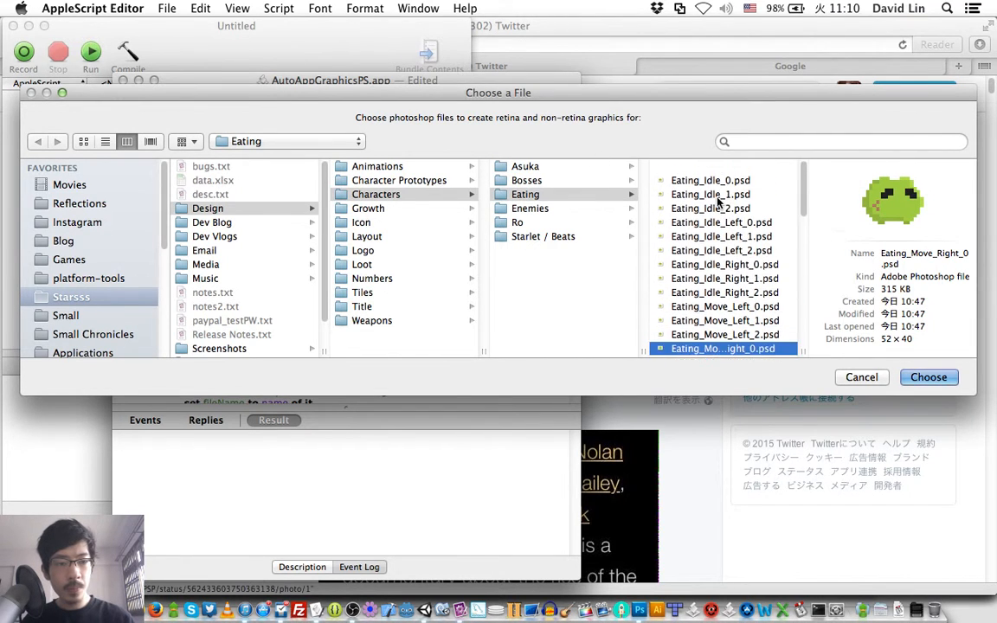
# - Choose all the Eating PSD files, starting from Eating_Idle_0.psd, as the graphics to export
pyautogui.click(708, 166)
pyautogui.scroll(-15, 705, 174)
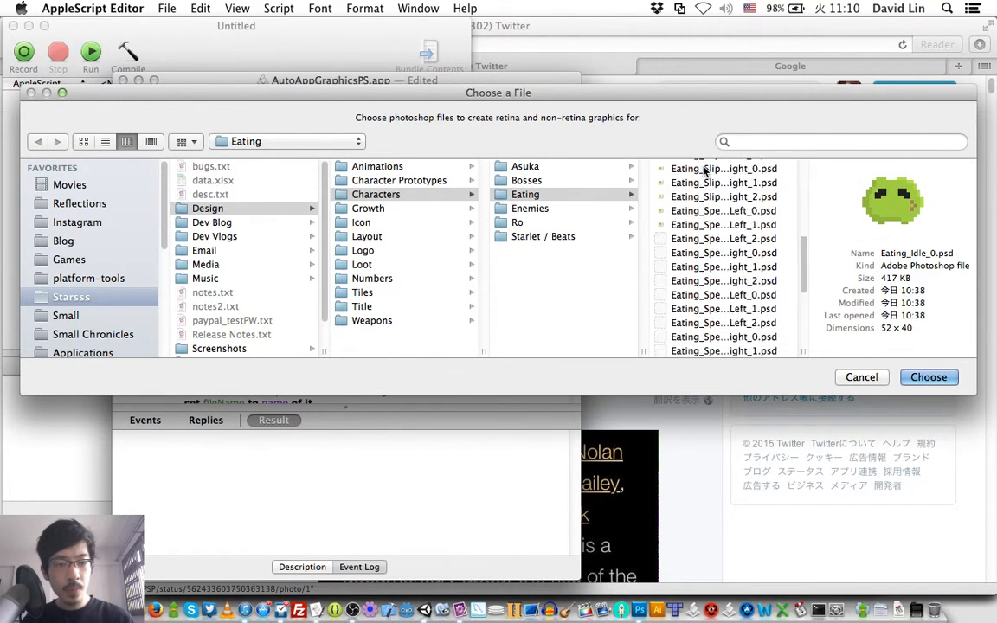
pyautogui.keyDown('shift'); pyautogui.click(708, 295); pyautogui.keyUp('shift')
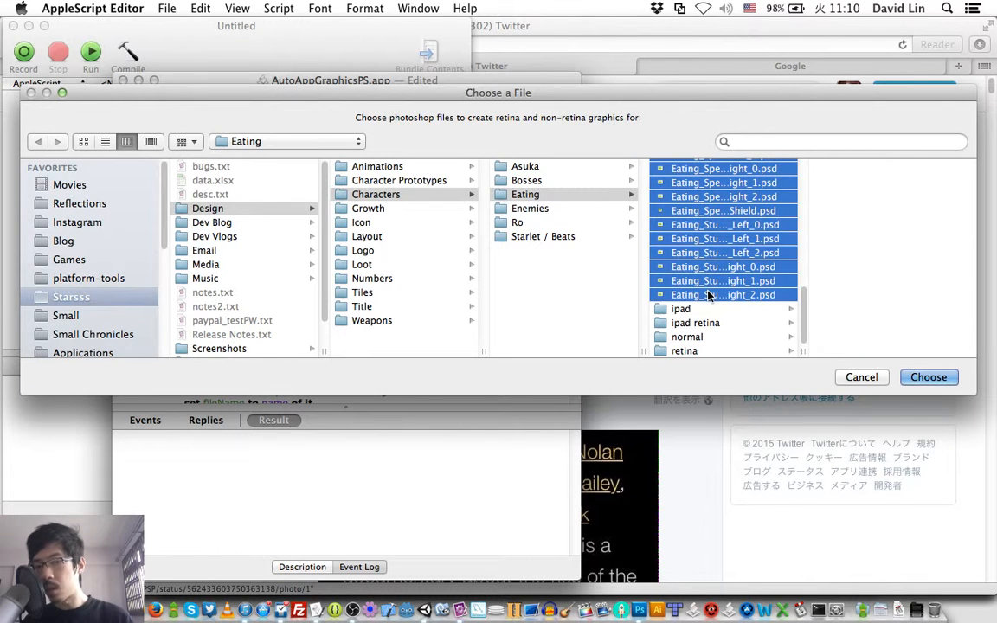
pyautogui.press('Return')
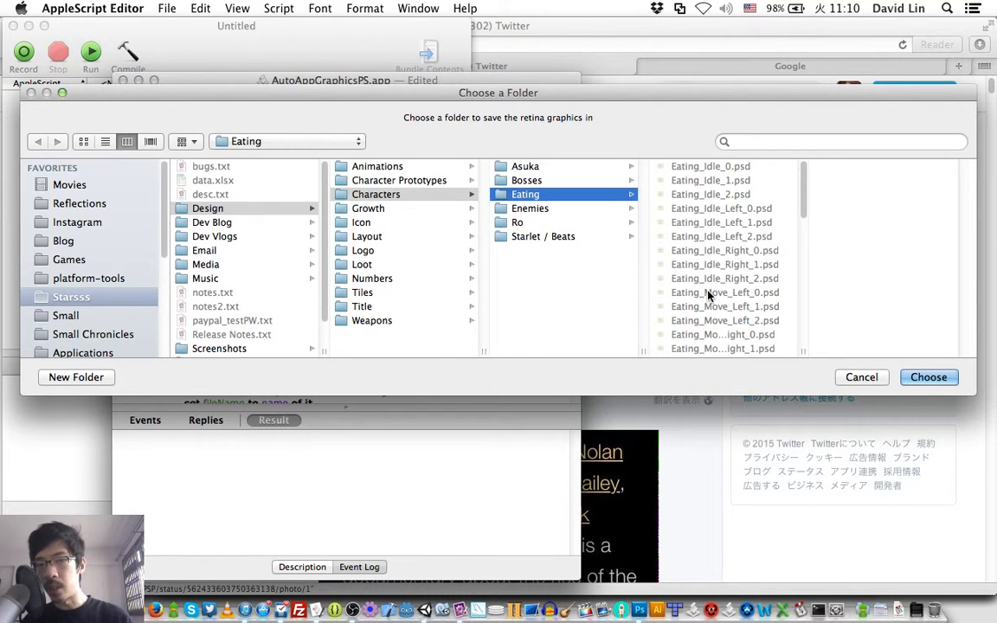
# - Choose the retina folder inside Eating as the destination for the retina graphics
pyautogui.press('Right')
pyautogui.press('Down')
pyautogui.press('Down')
pyautogui.press('Down')
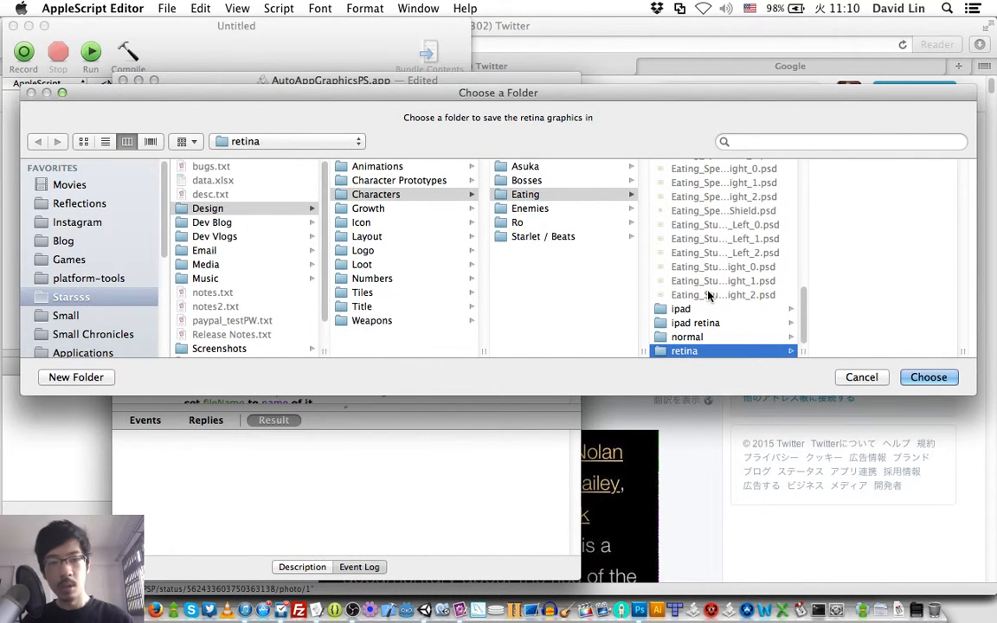
pyautogui.press('Return')
# - Choose the ipad folder inside Eating as the destination for the iPad graphics
pyautogui.press('Up')
pyautogui.press('Up')
pyautogui.press('Up')
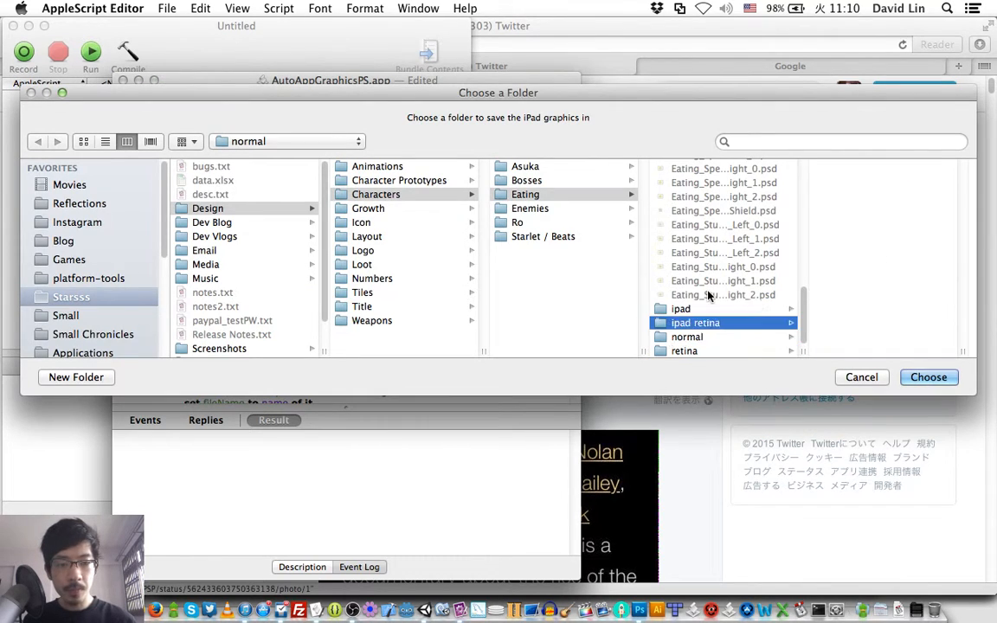
pyautogui.press('Return')
# - Choose the ipad retina folder for the iPad retina graphics and the normal folder for the normal graphics
pyautogui.press('Down')
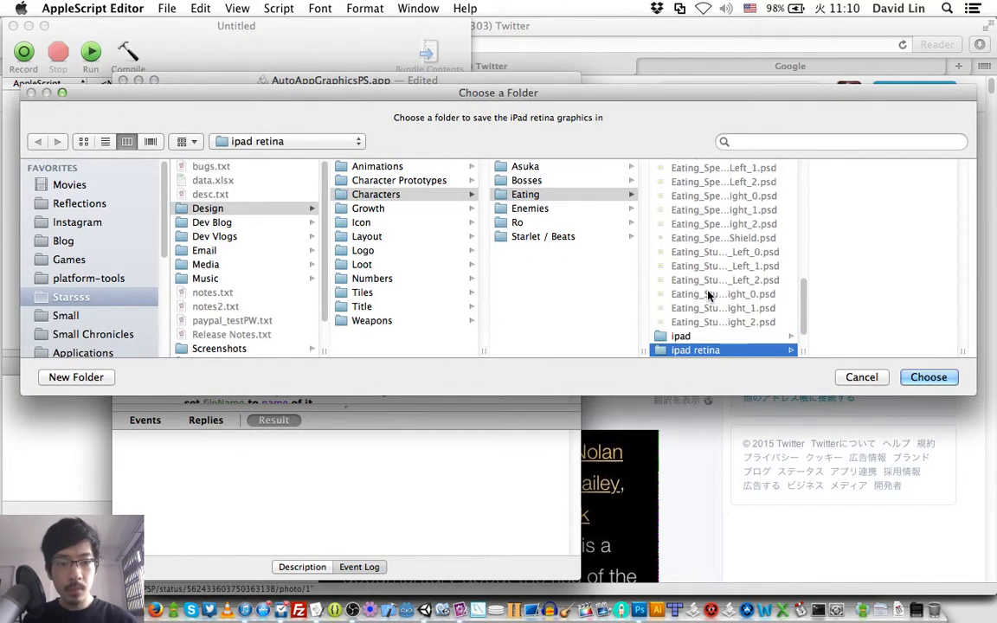
pyautogui.press('Return')
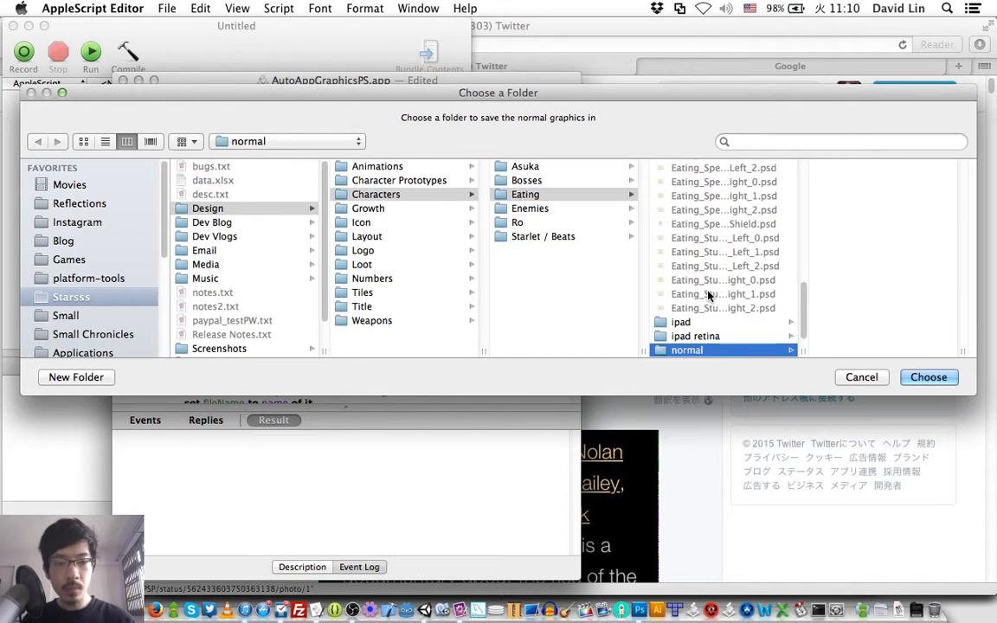
pyautogui.press('Return')
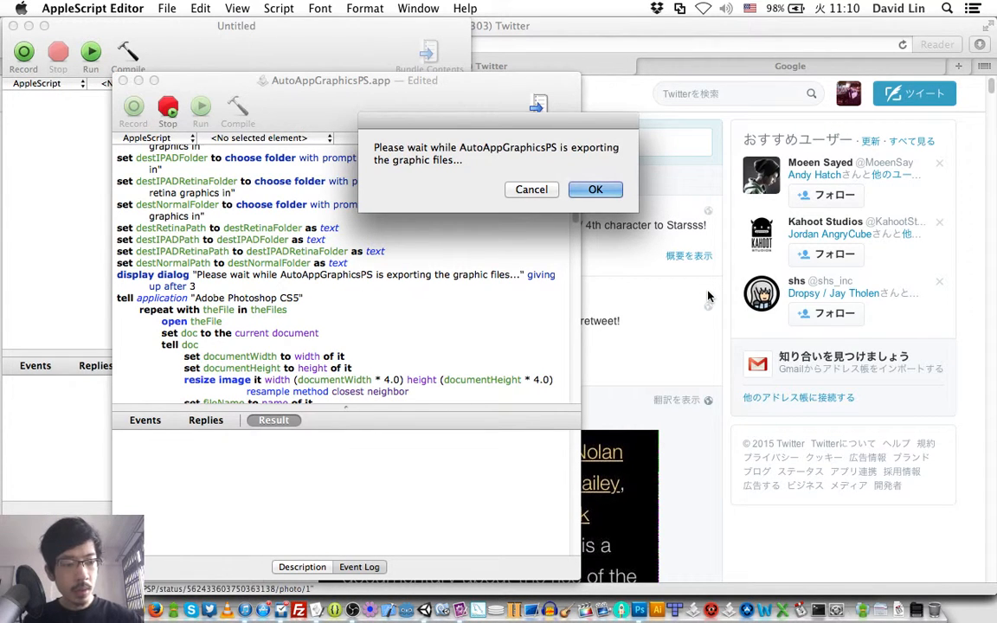